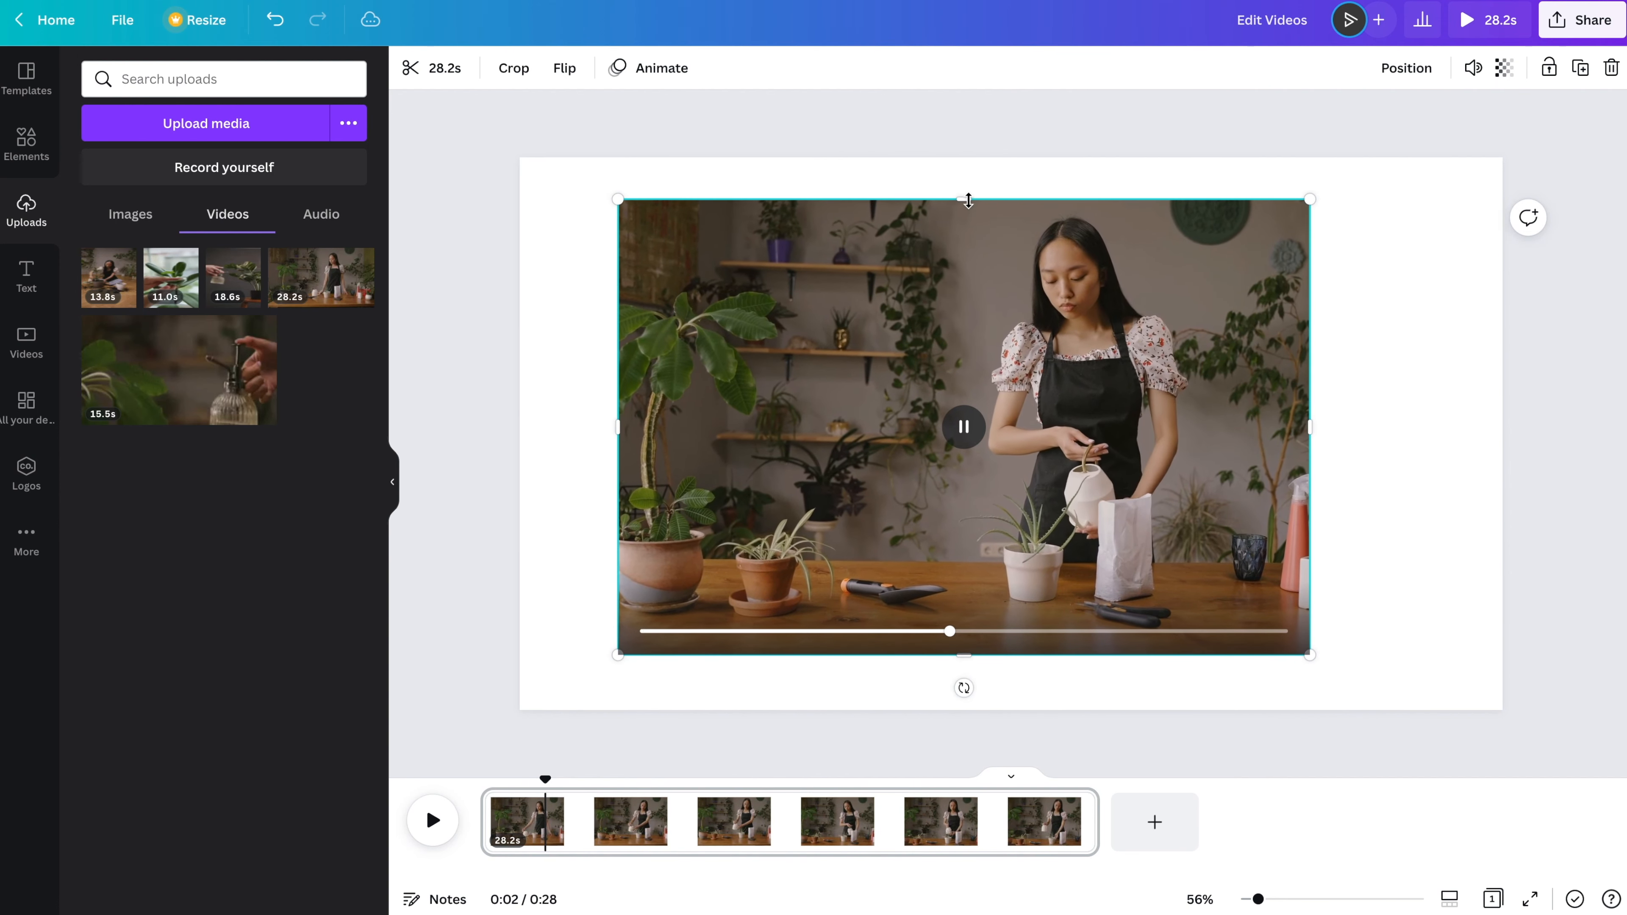
# - Shift the footage inside the clip's crop frame towards the left, and centre the cropped clip on the page
pyautogui.doubleClick(1088, 285)
pyautogui.moveTo(1168, 330); pyautogui.dragTo(957, 334)
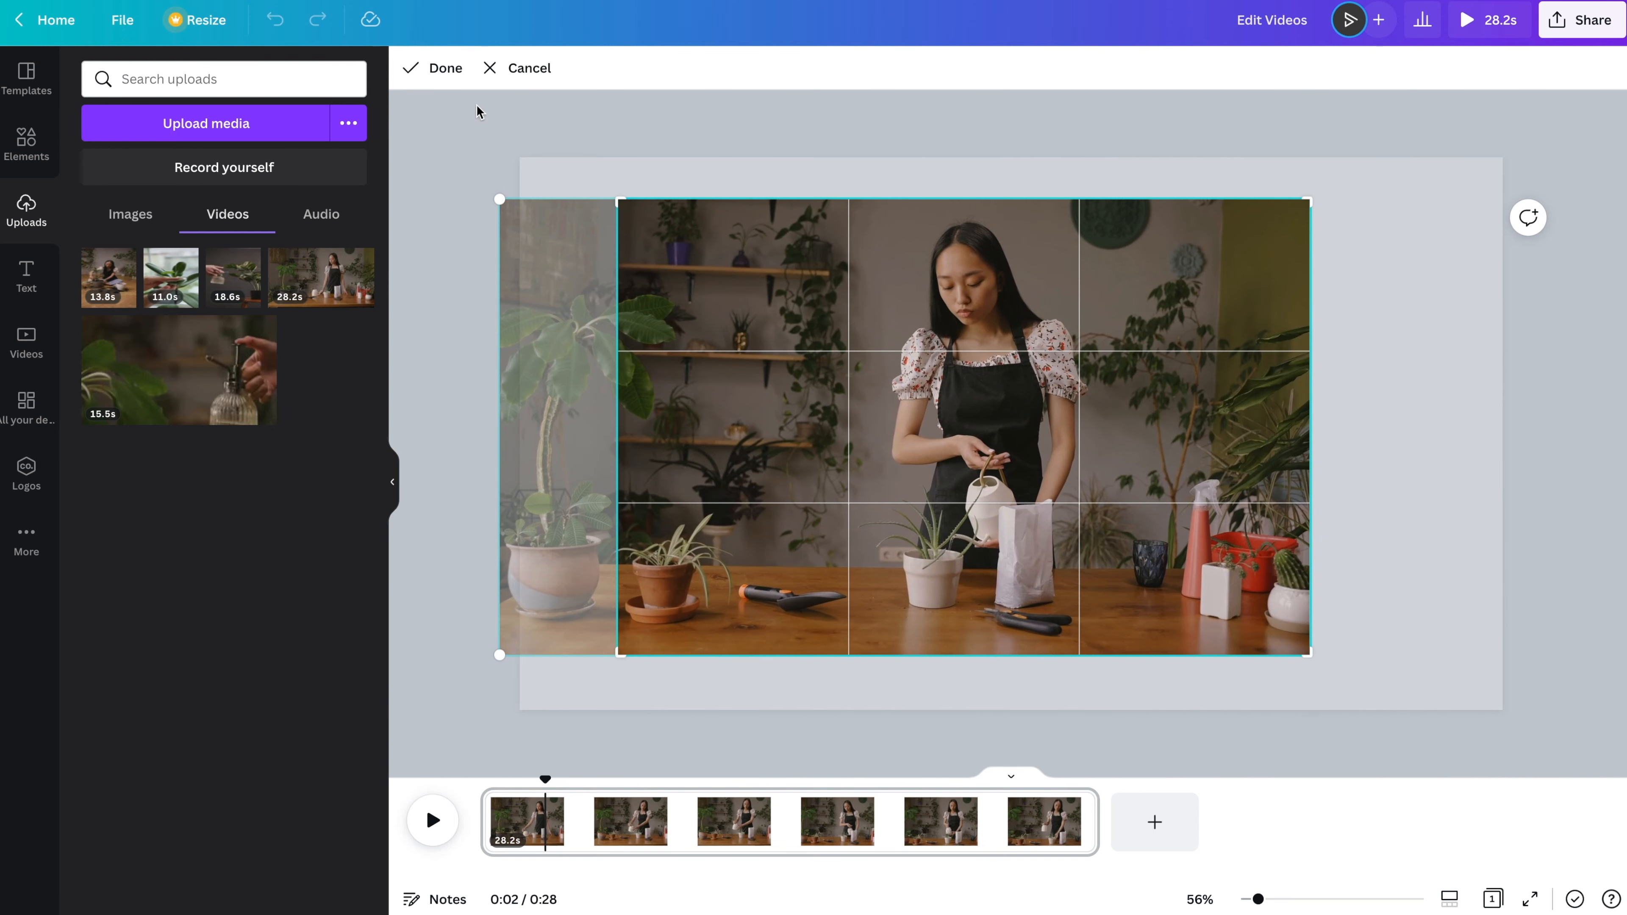
pyautogui.click(439, 67)
pyautogui.moveTo(852, 526); pyautogui.dragTo(899, 533)
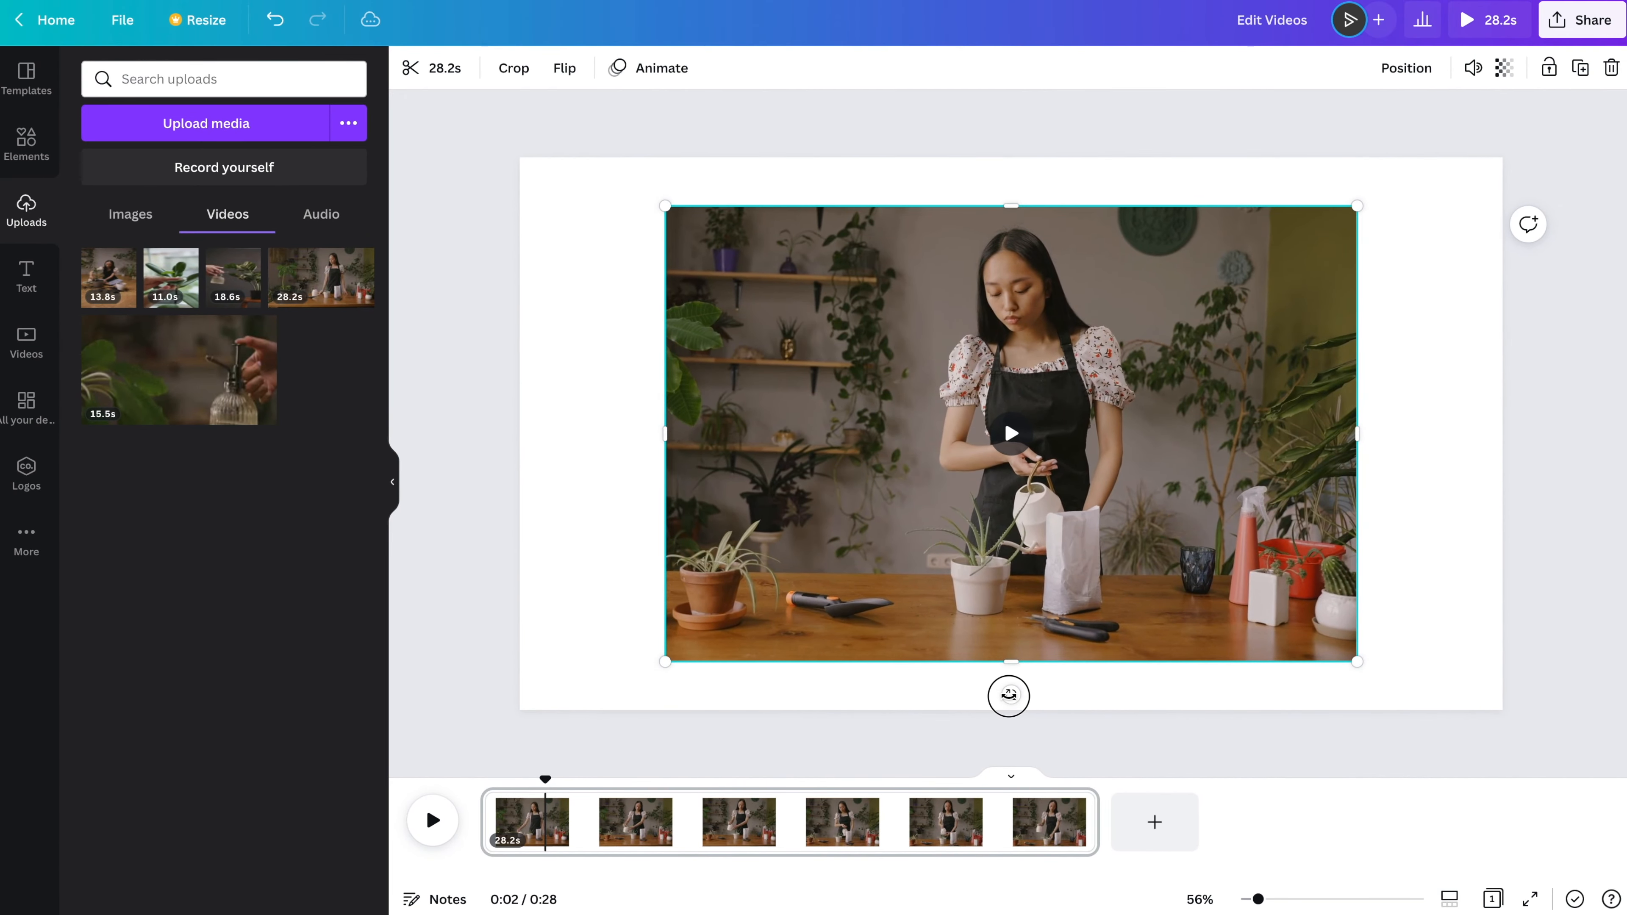
pyautogui.moveTo(1009, 695)
pyautogui.mouseDown()
pyautogui.moveTo(952, 694)
pyautogui.moveTo(1047, 650)
pyautogui.moveTo(1011, 663)
pyautogui.mouseUp()
# - Try flipping the clip horizontally and vertically, reversing each flip
pyautogui.click(565, 72)
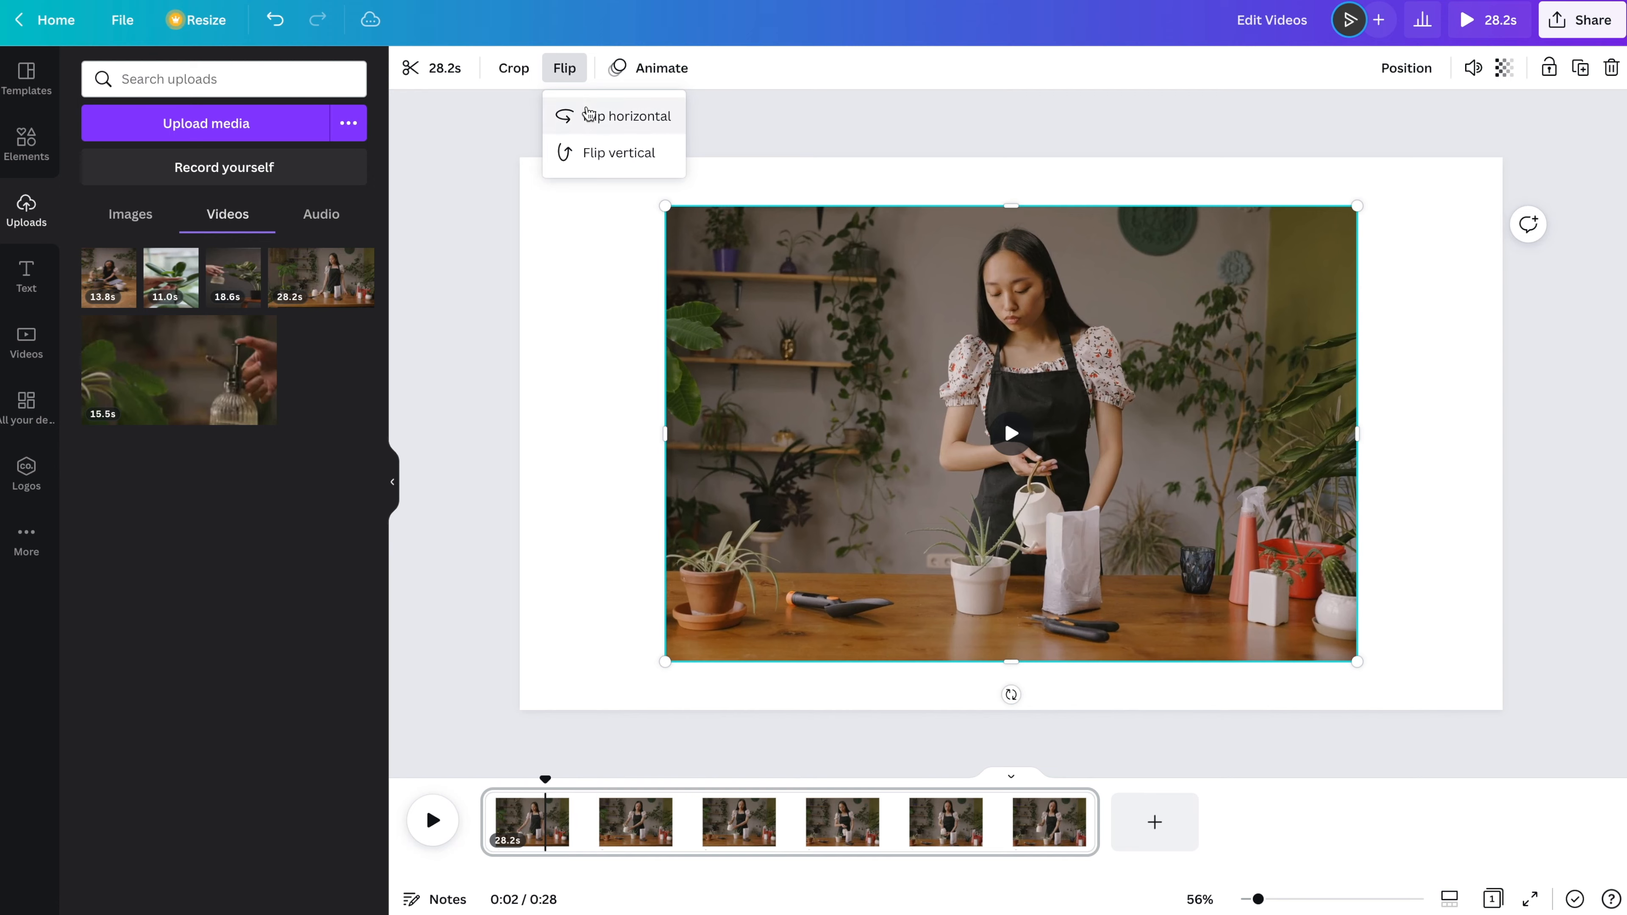
pyautogui.click(623, 125)
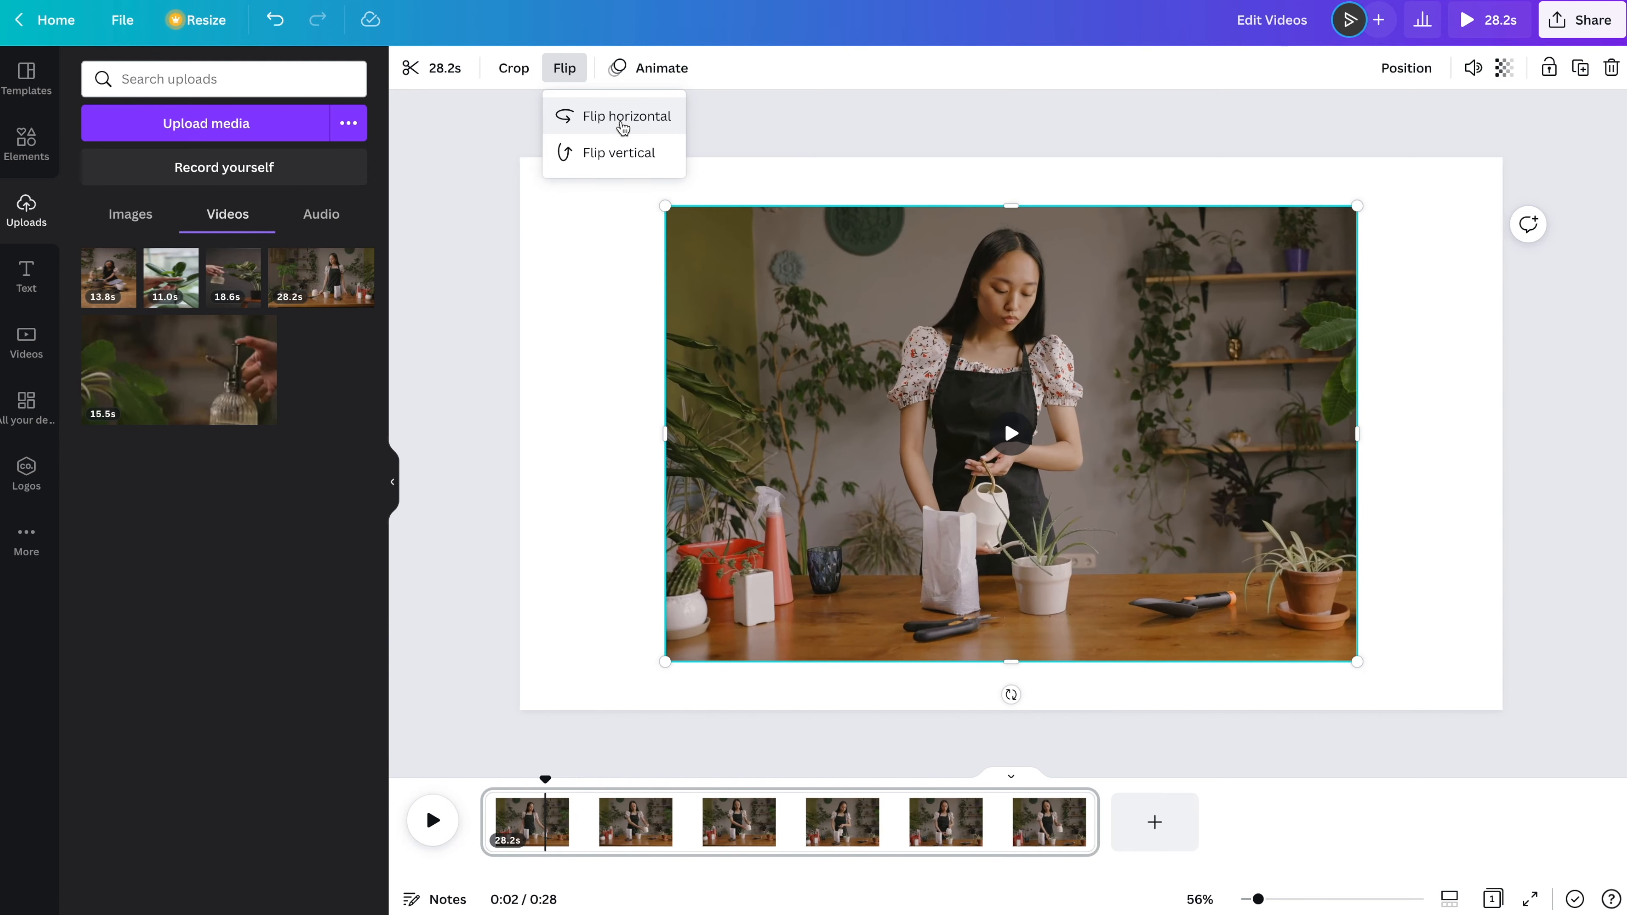
pyautogui.click(623, 125)
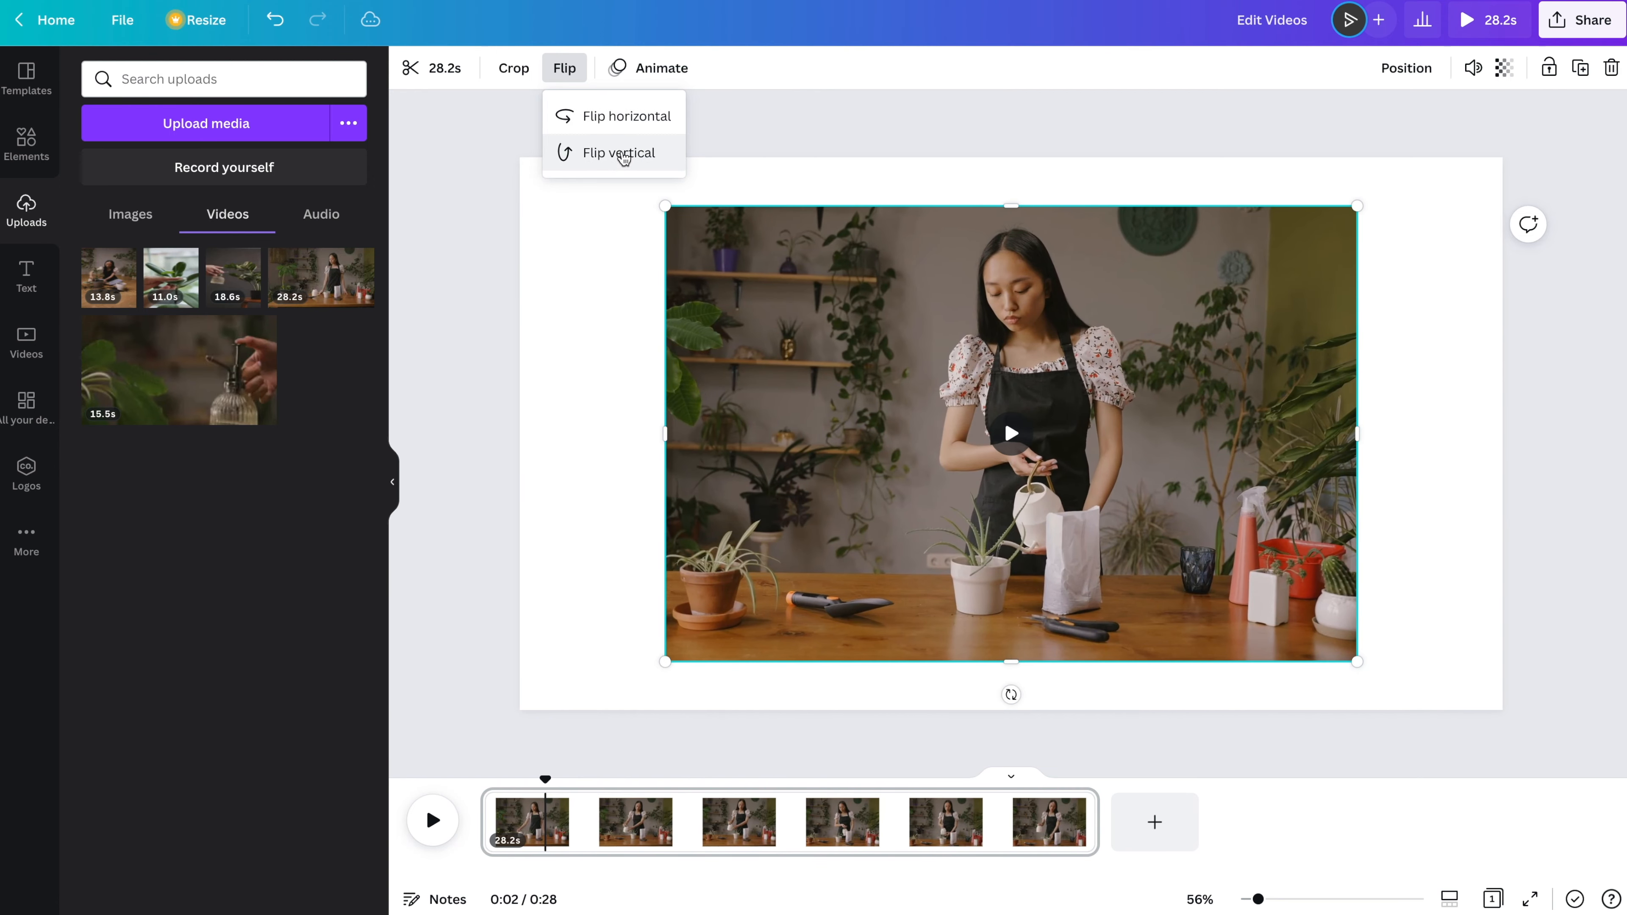
pyautogui.click(624, 156)
pyautogui.click(623, 156)
# - Extend the clip's left edge to reveal more of the footage, and set the video as the page background
pyautogui.click(639, 233)
pyautogui.click(702, 314)
pyautogui.moveTo(676, 430); pyautogui.dragTo(575, 433)
pyautogui.moveTo(966, 206)
pyautogui.mouseDown()
pyautogui.moveTo(969, 180)
pyautogui.moveTo(966, 205)
pyautogui.mouseUp()
pyautogui.rightClick(885, 291)
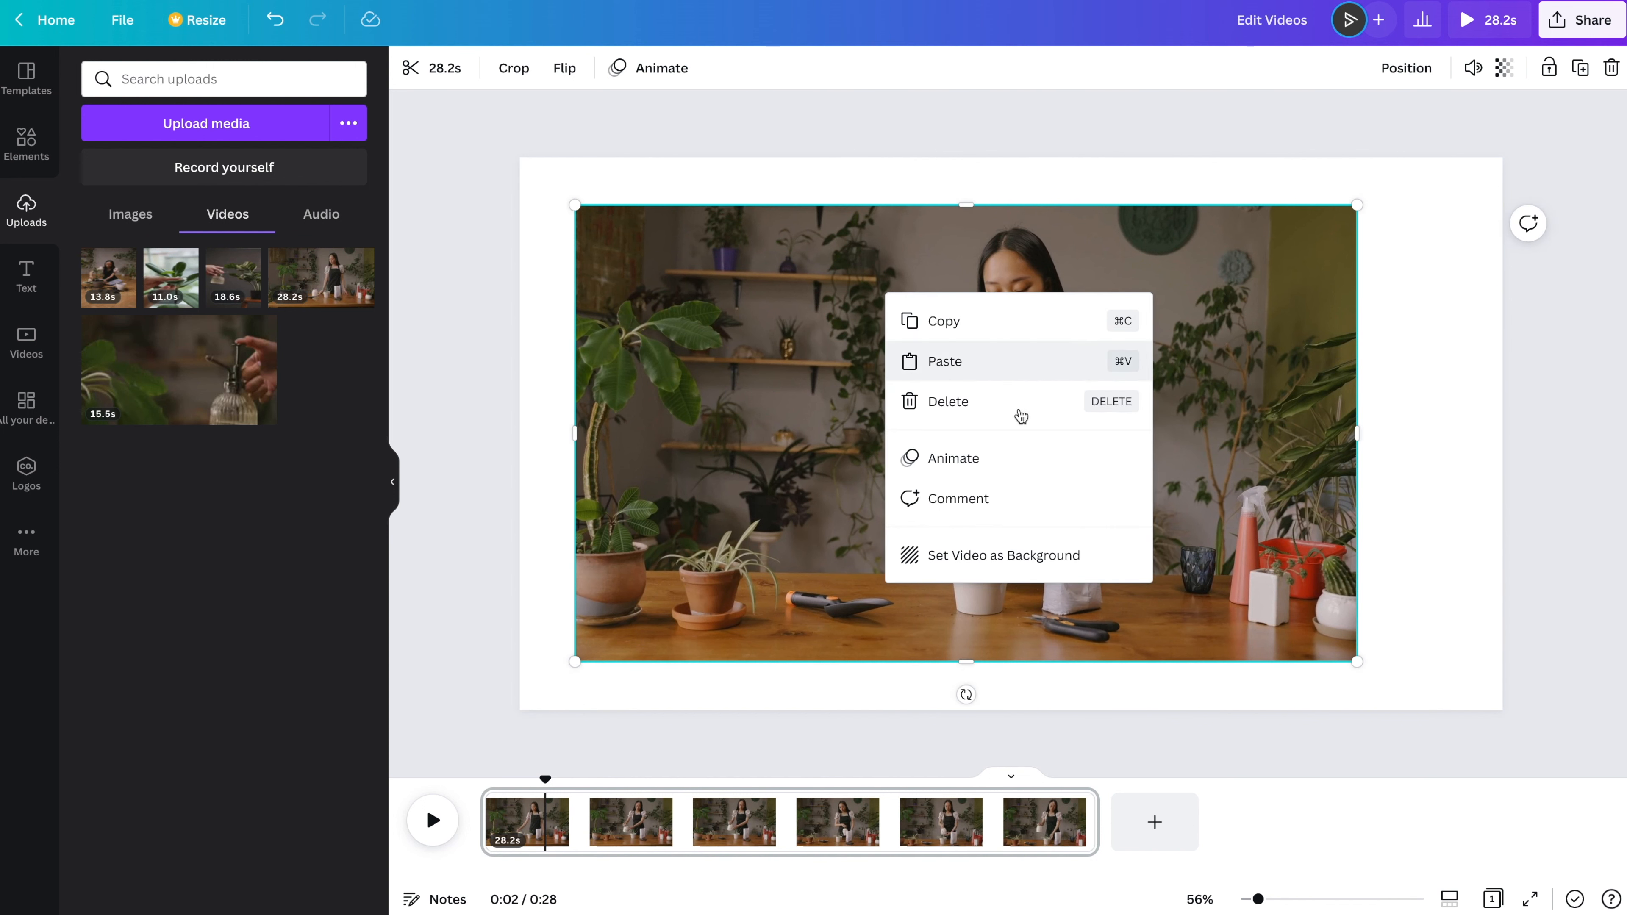
pyautogui.click(1126, 559)
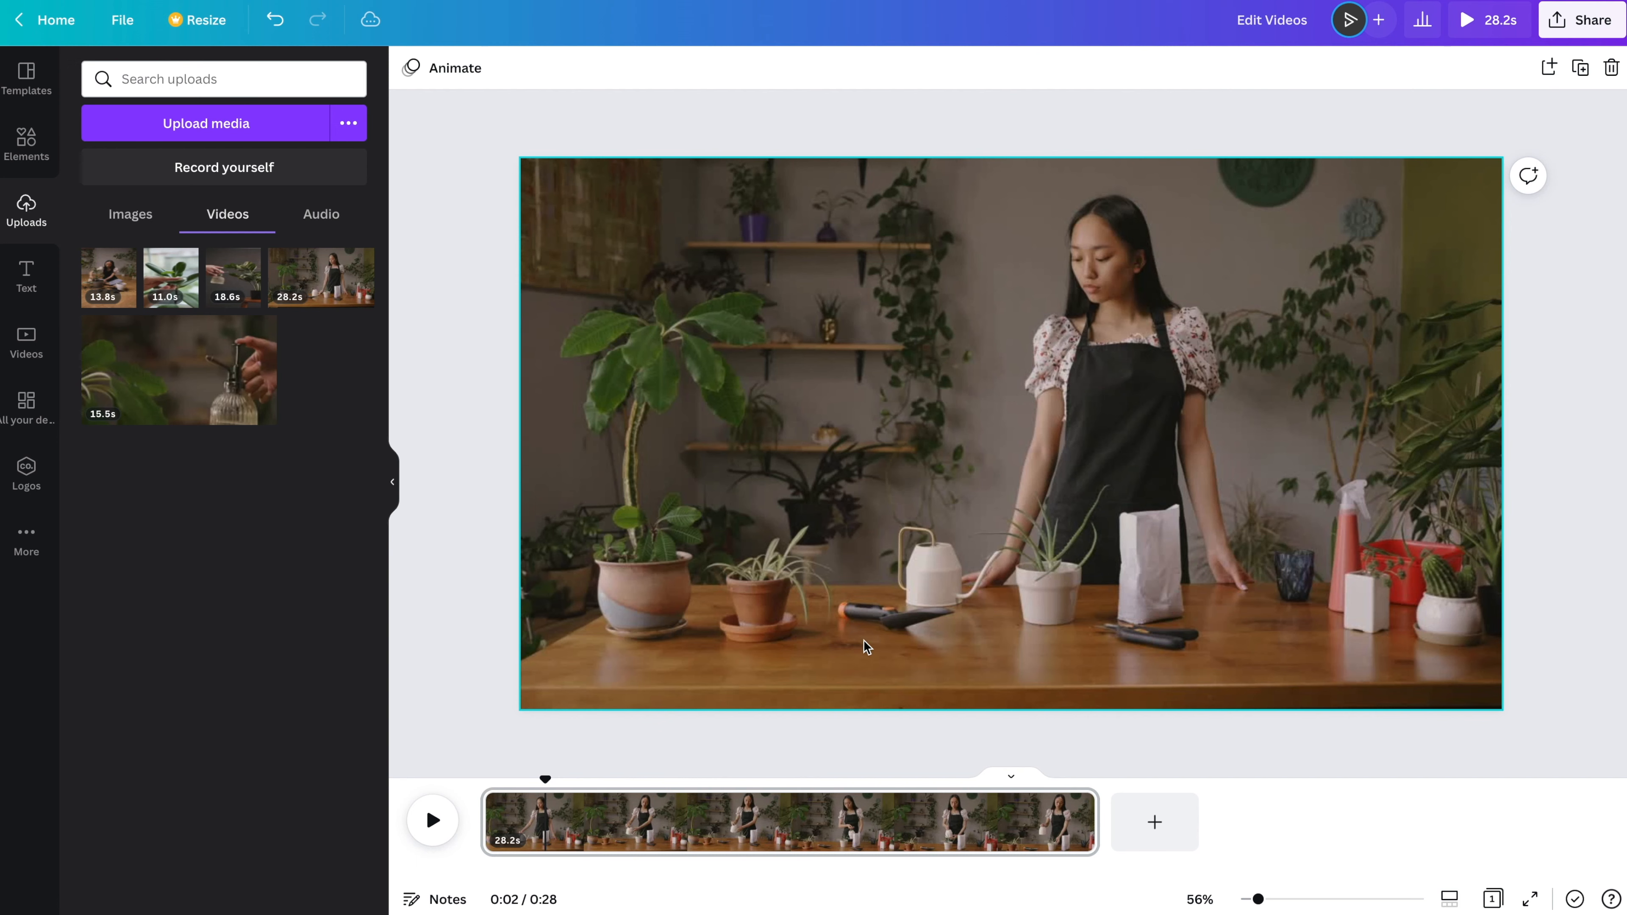
# - Play the background video from the beginning of the timeline and pause it after about two seconds
pyautogui.moveTo(545, 779); pyautogui.dragTo(489, 785)
pyautogui.click(429, 830)
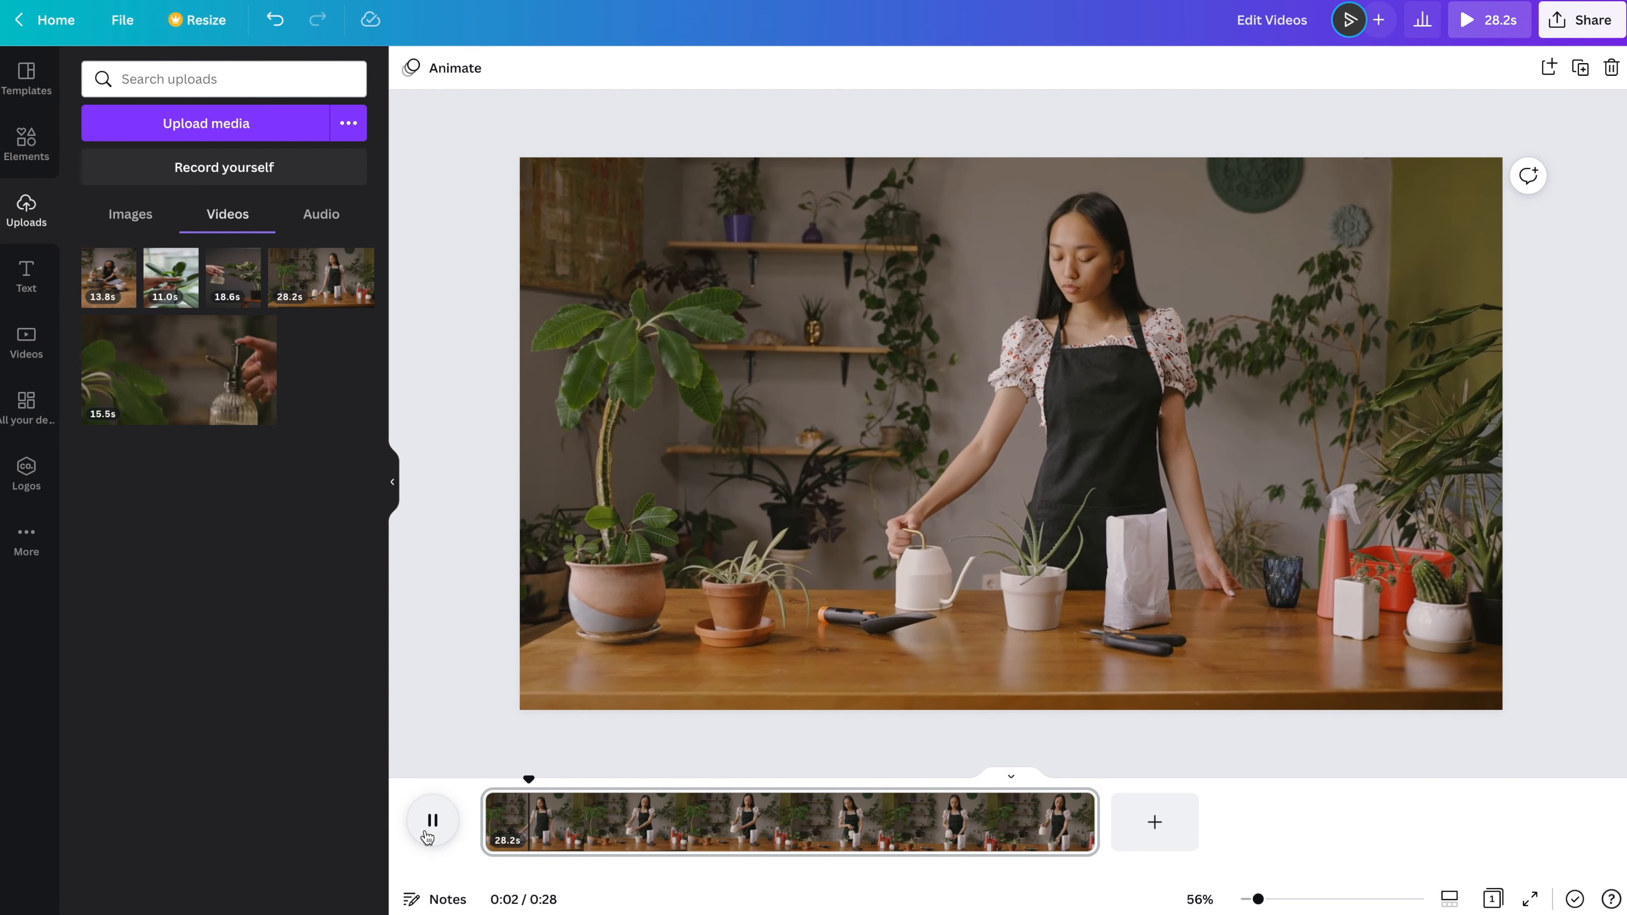
pyautogui.click(429, 830)
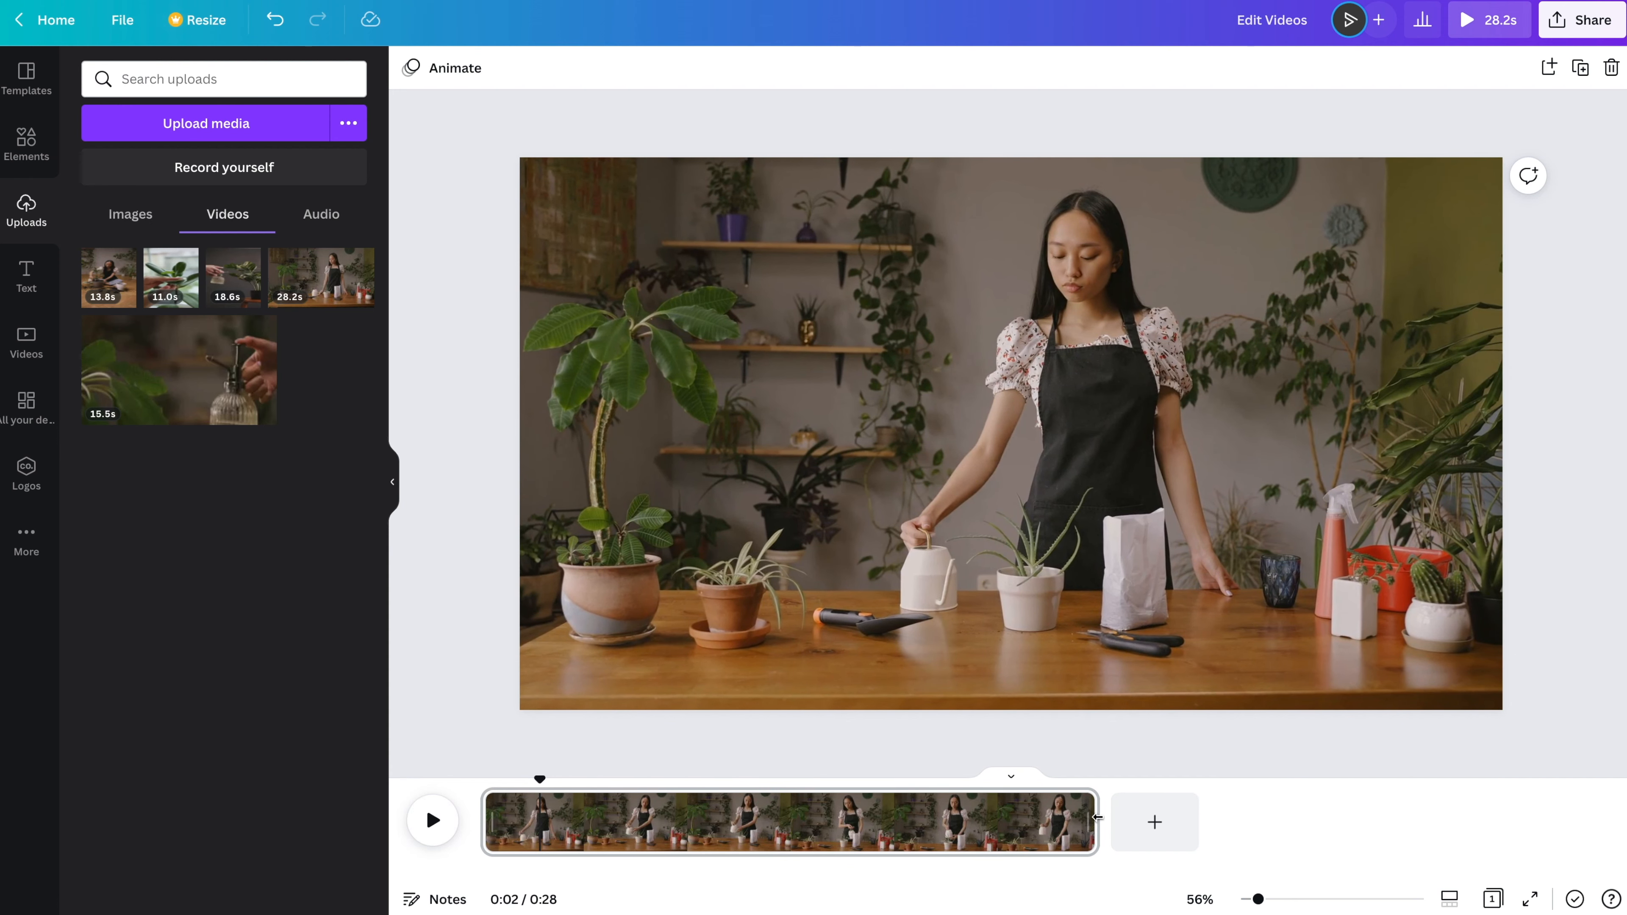
# - Shorten the video from its end on the timeline to 18.7 s
pyautogui.moveTo(1097, 817)
pyautogui.moveTo(1097, 817); pyautogui.dragTo(890, 803)
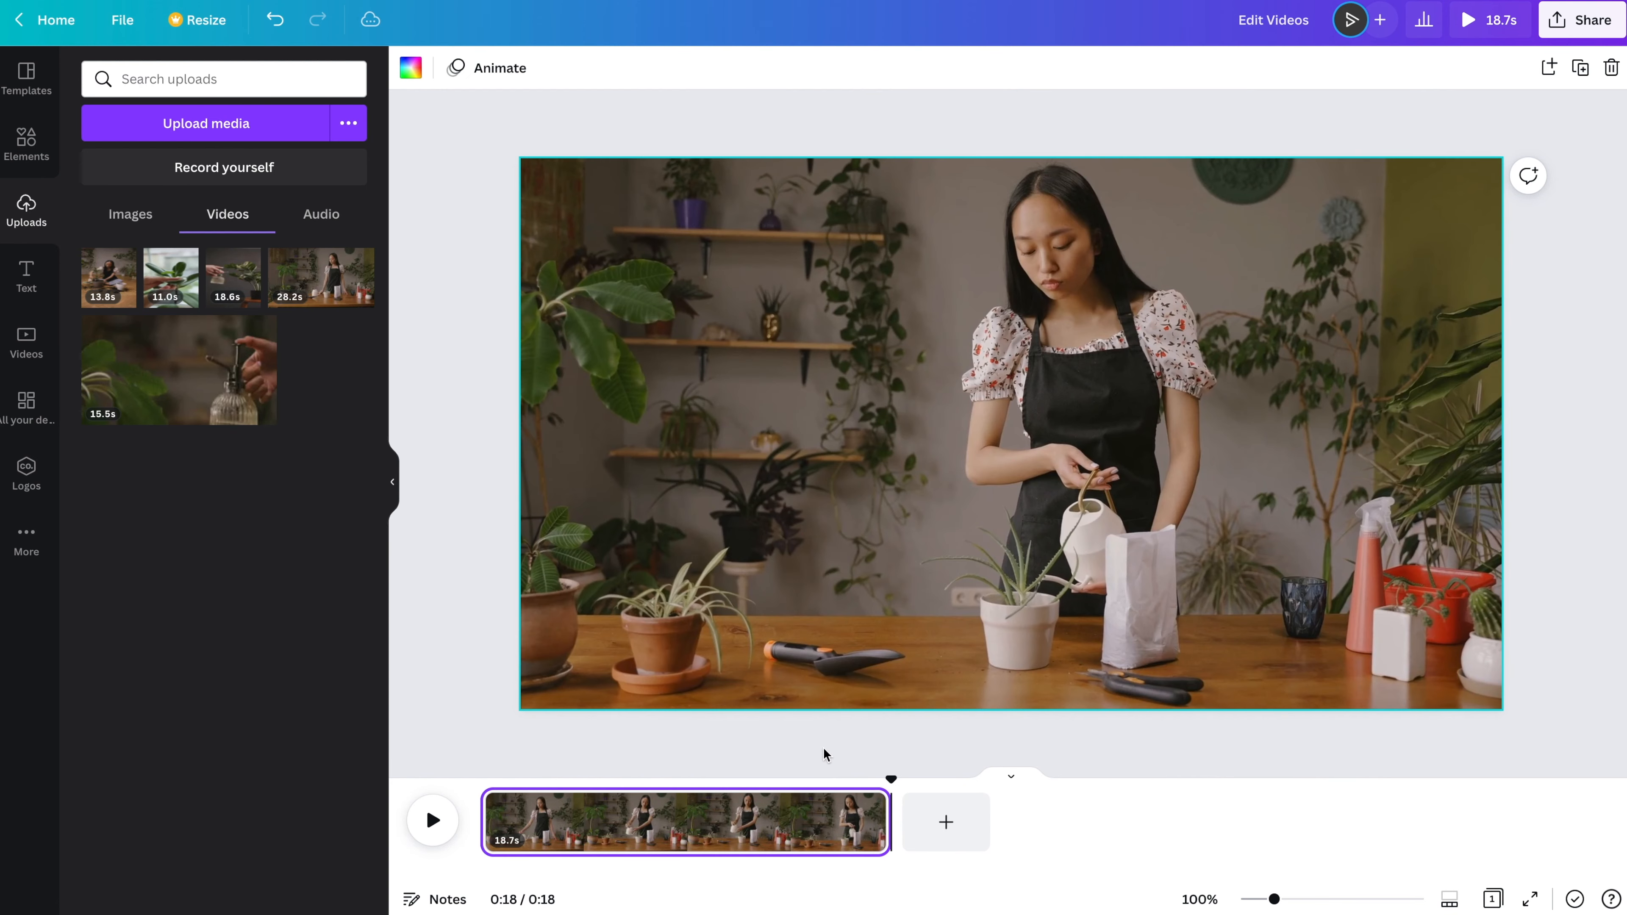
# - Set the background video's trimmed length to 23.0 s and shift the kept section to start further into the footage
pyautogui.click(585, 491)
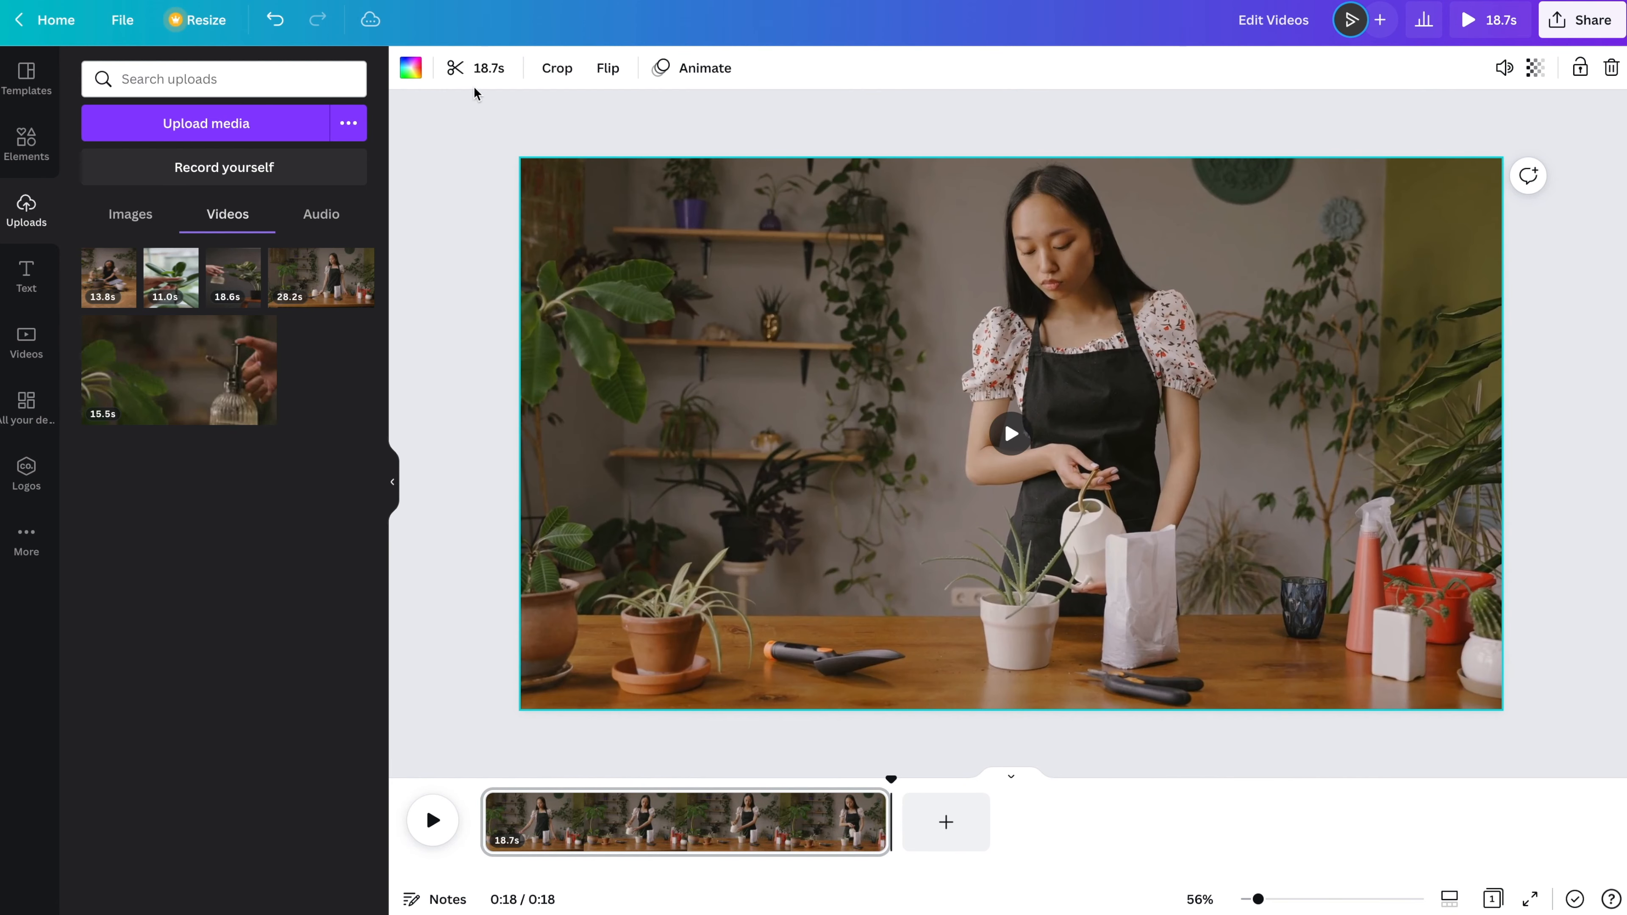
pyautogui.click(488, 71)
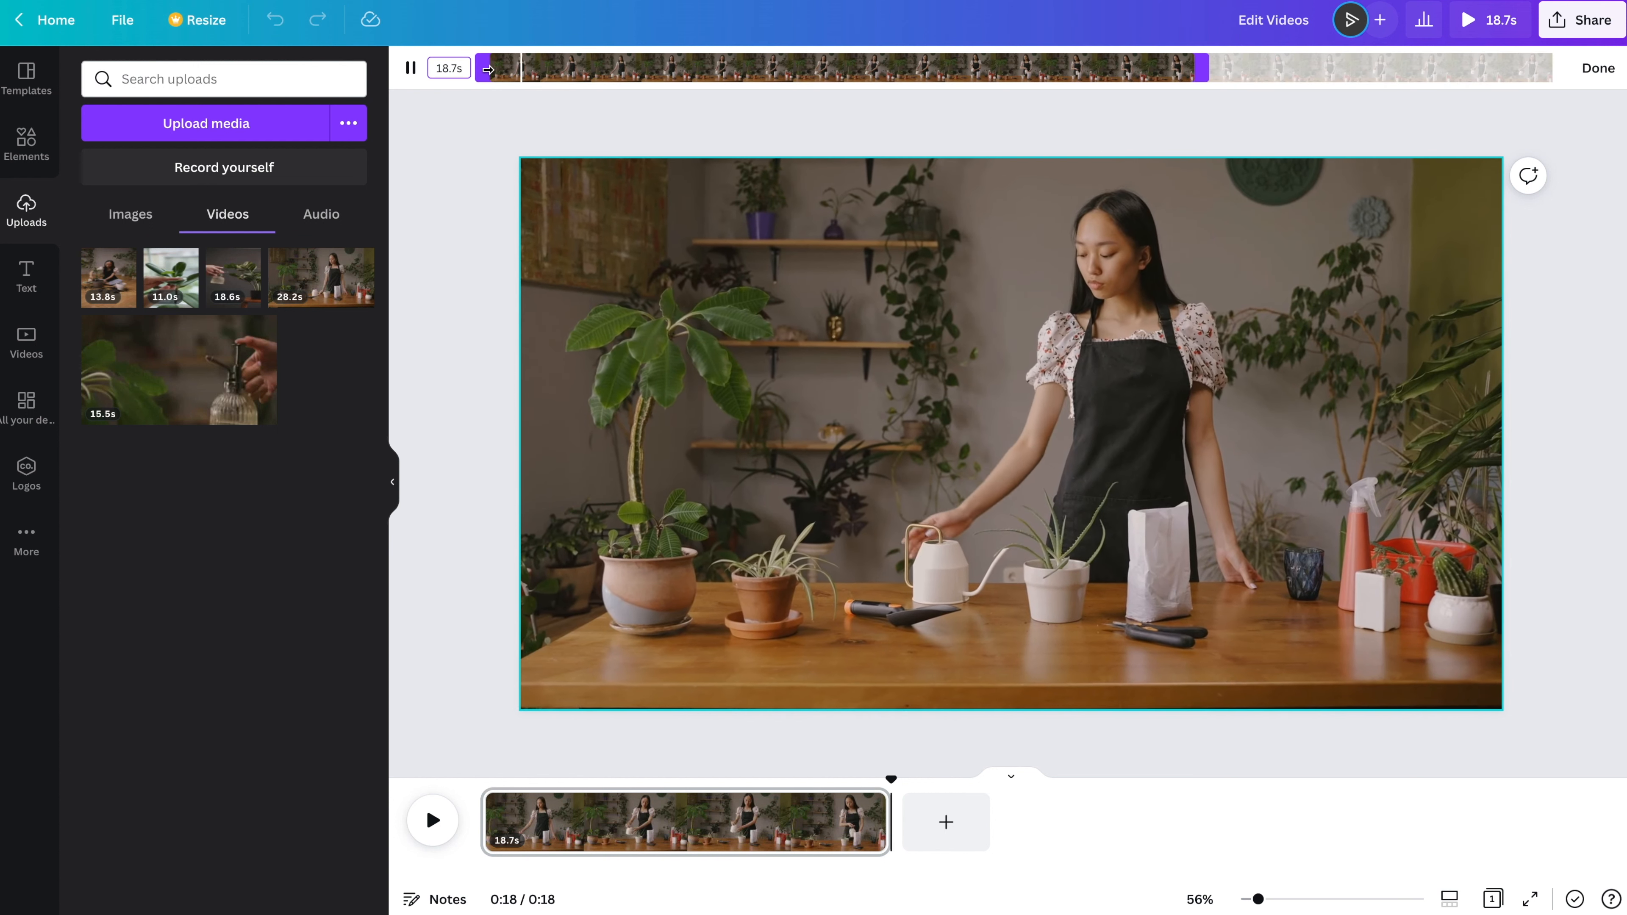
pyautogui.click(410, 68)
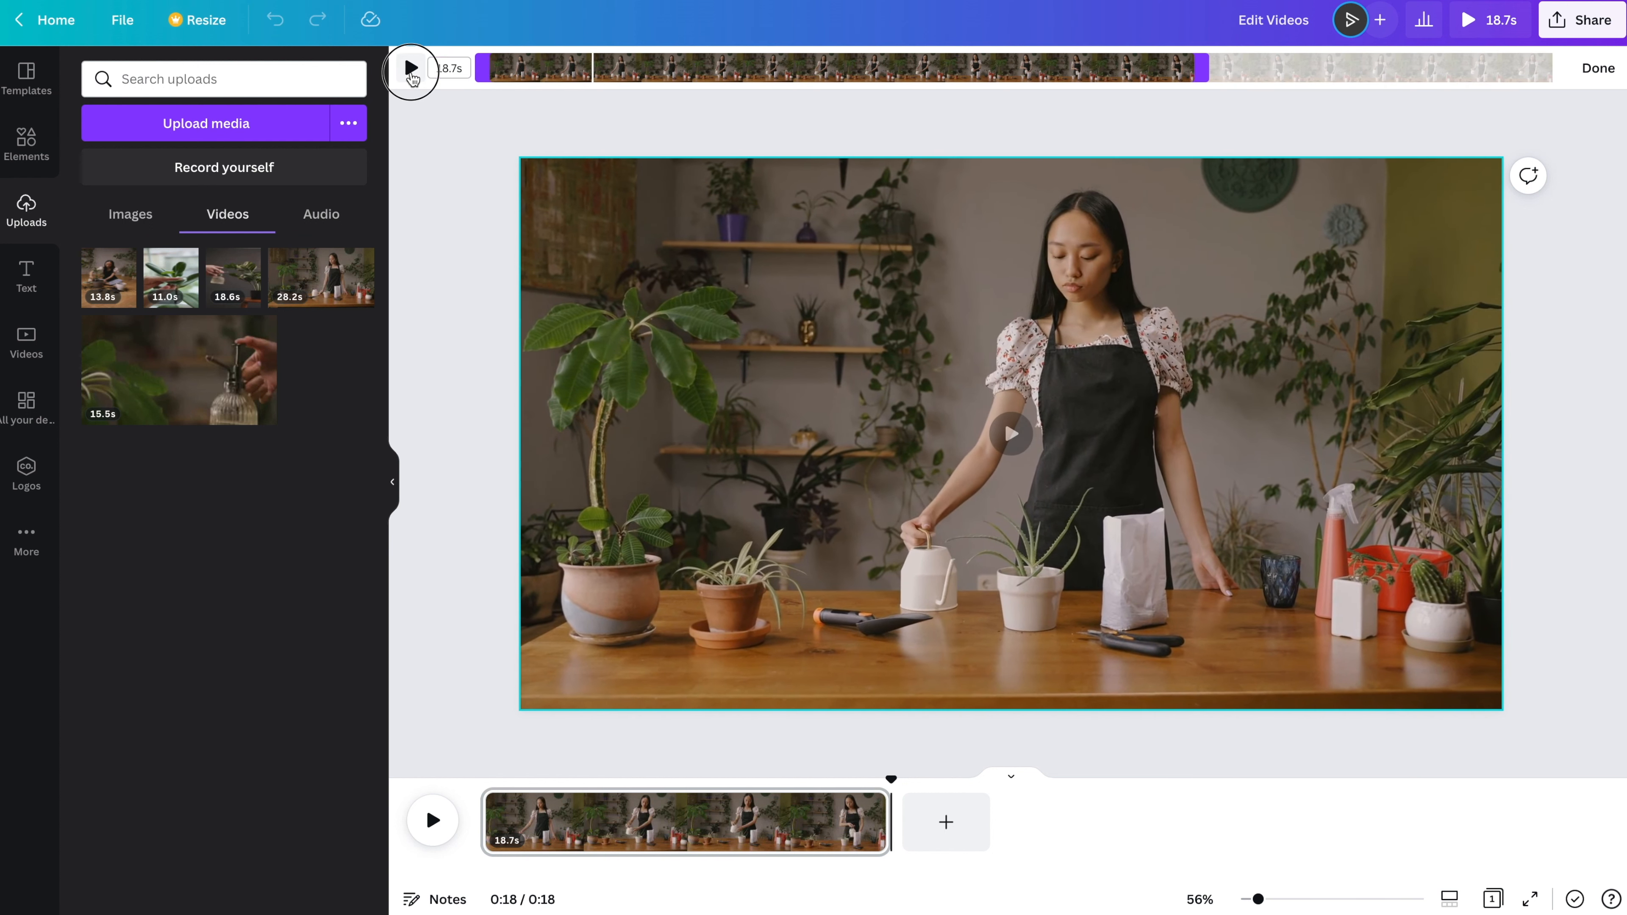
pyautogui.moveTo(1203, 75); pyautogui.dragTo(1333, 65)
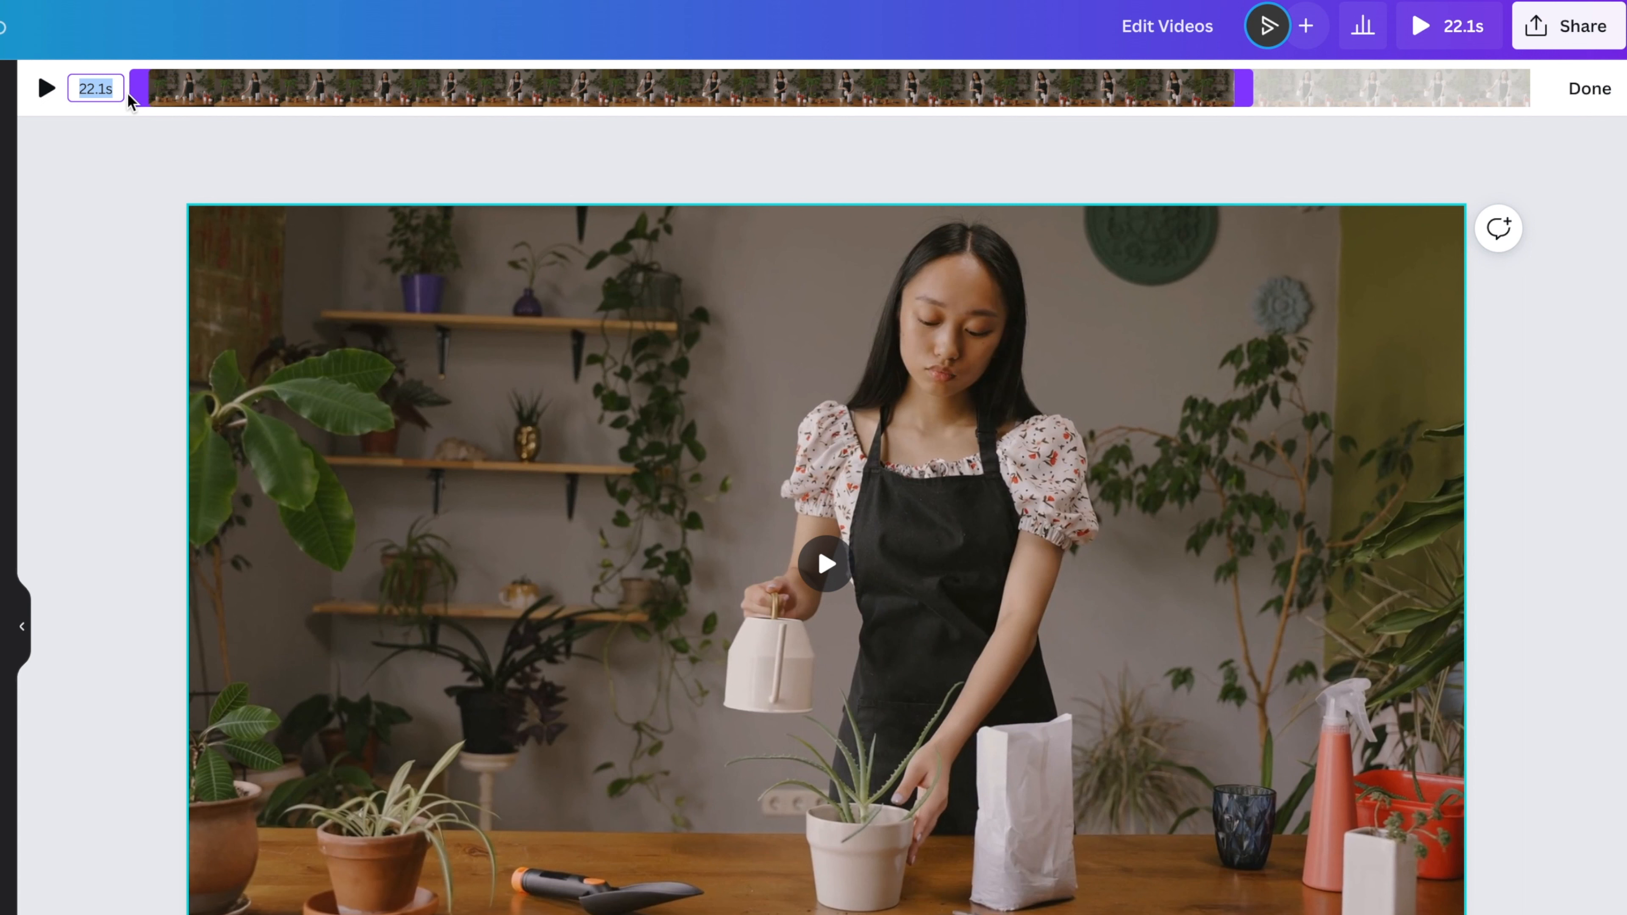
pyautogui.write('23')
pyautogui.press('Return')
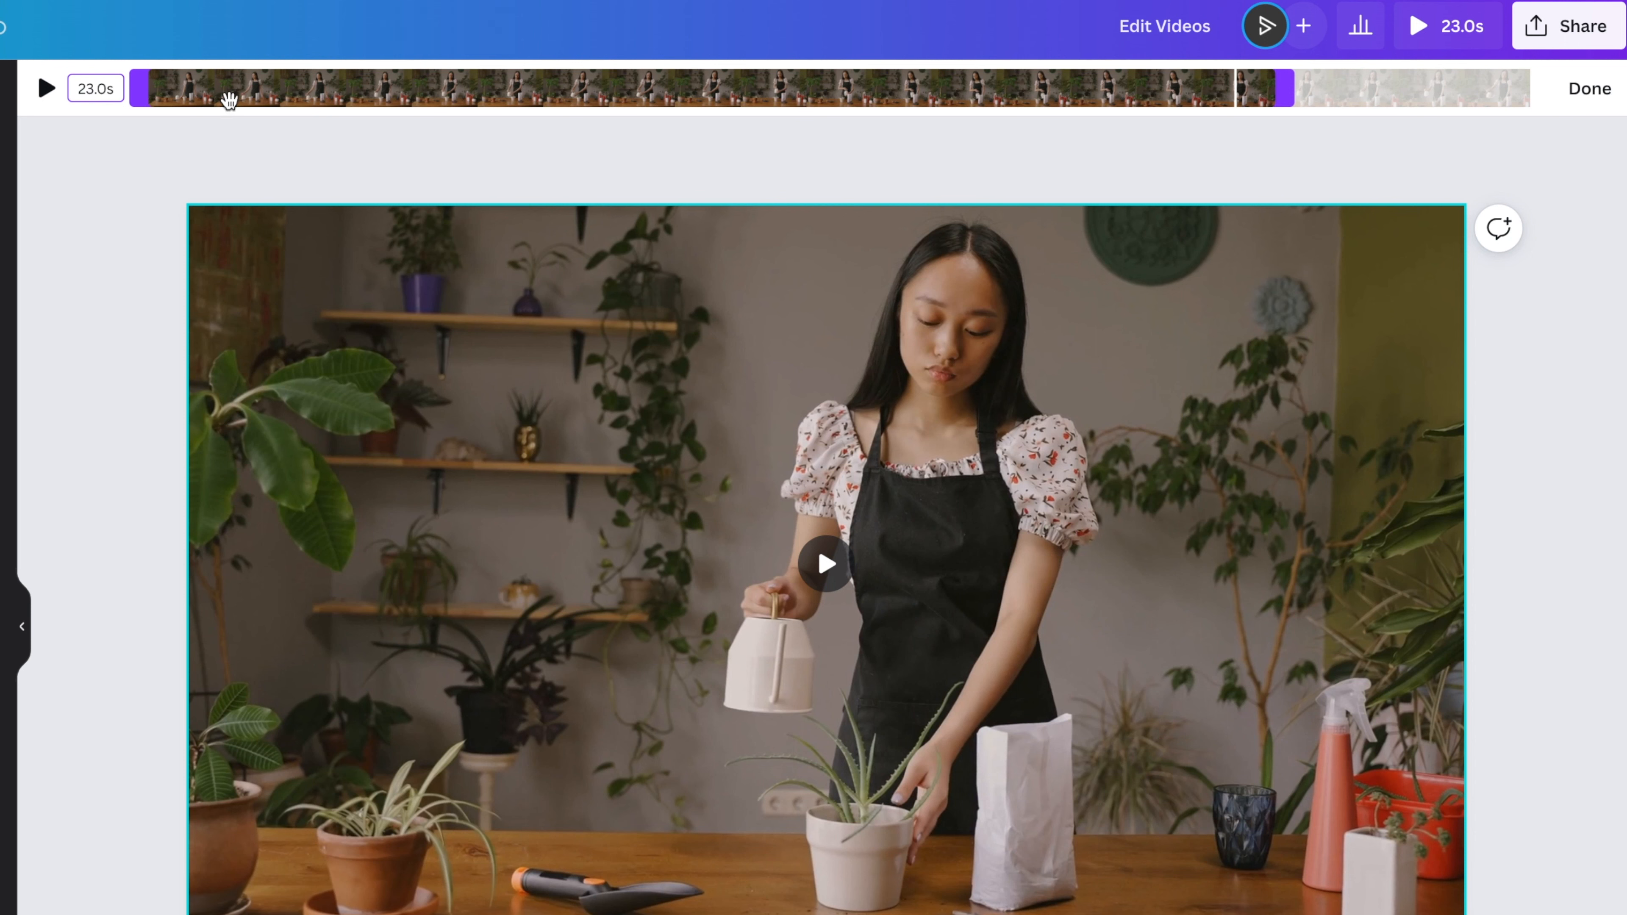
pyautogui.moveTo(291, 94); pyautogui.dragTo(416, 84)
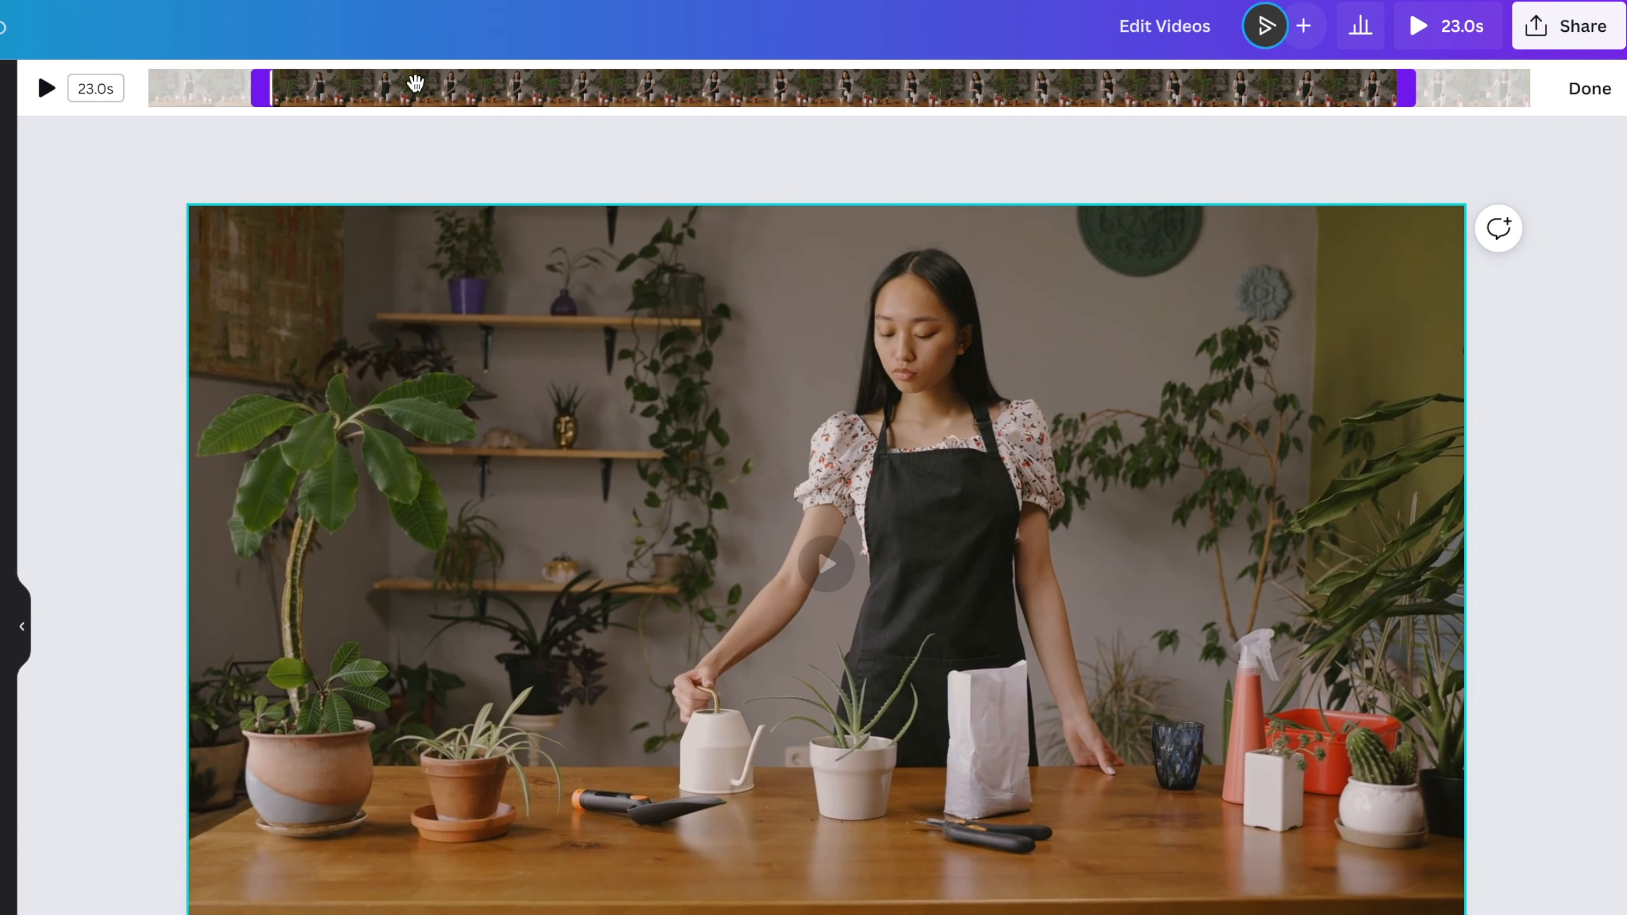
pyautogui.click(1588, 90)
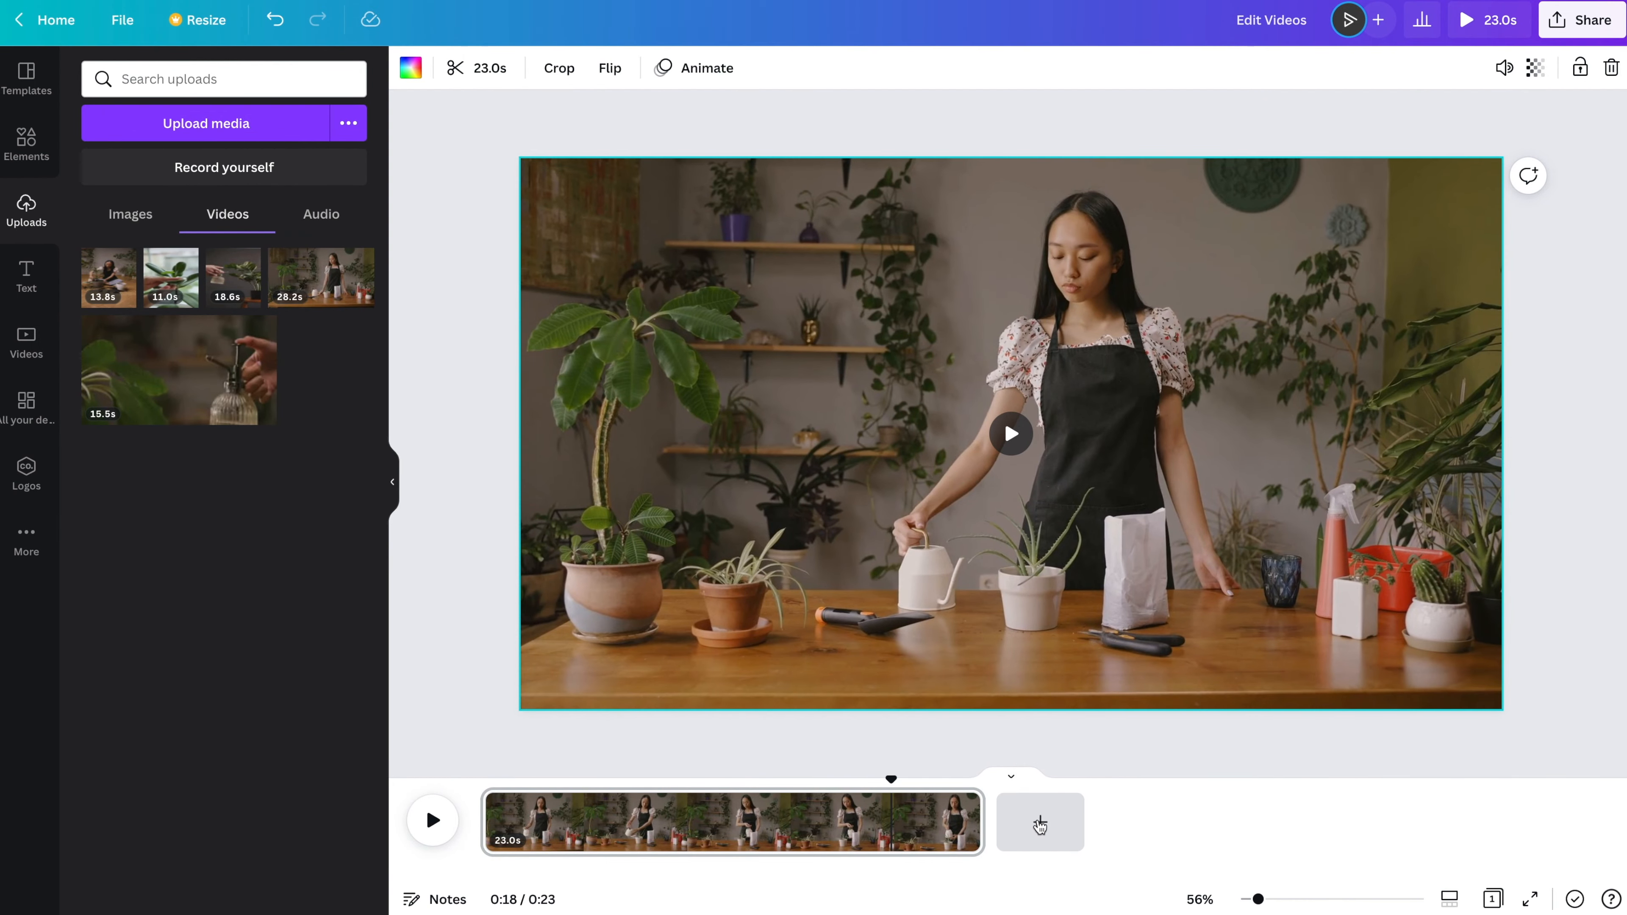
# - Add a second page with the 15.5 s plant-misting video, and delete that page
pyautogui.click(1040, 827)
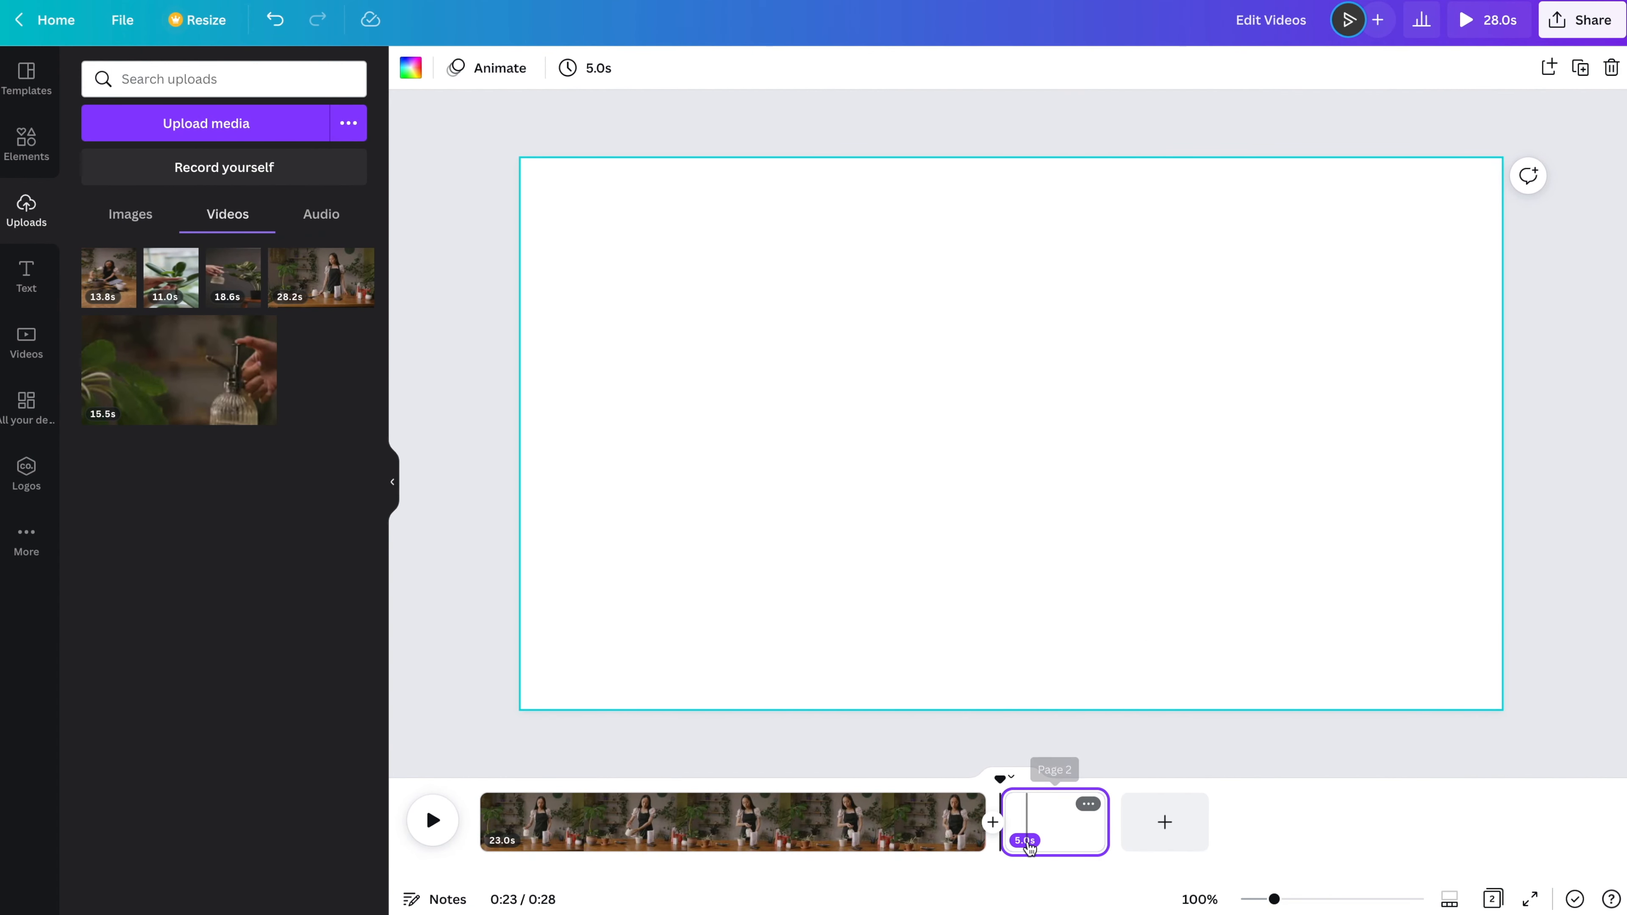
pyautogui.click(149, 379)
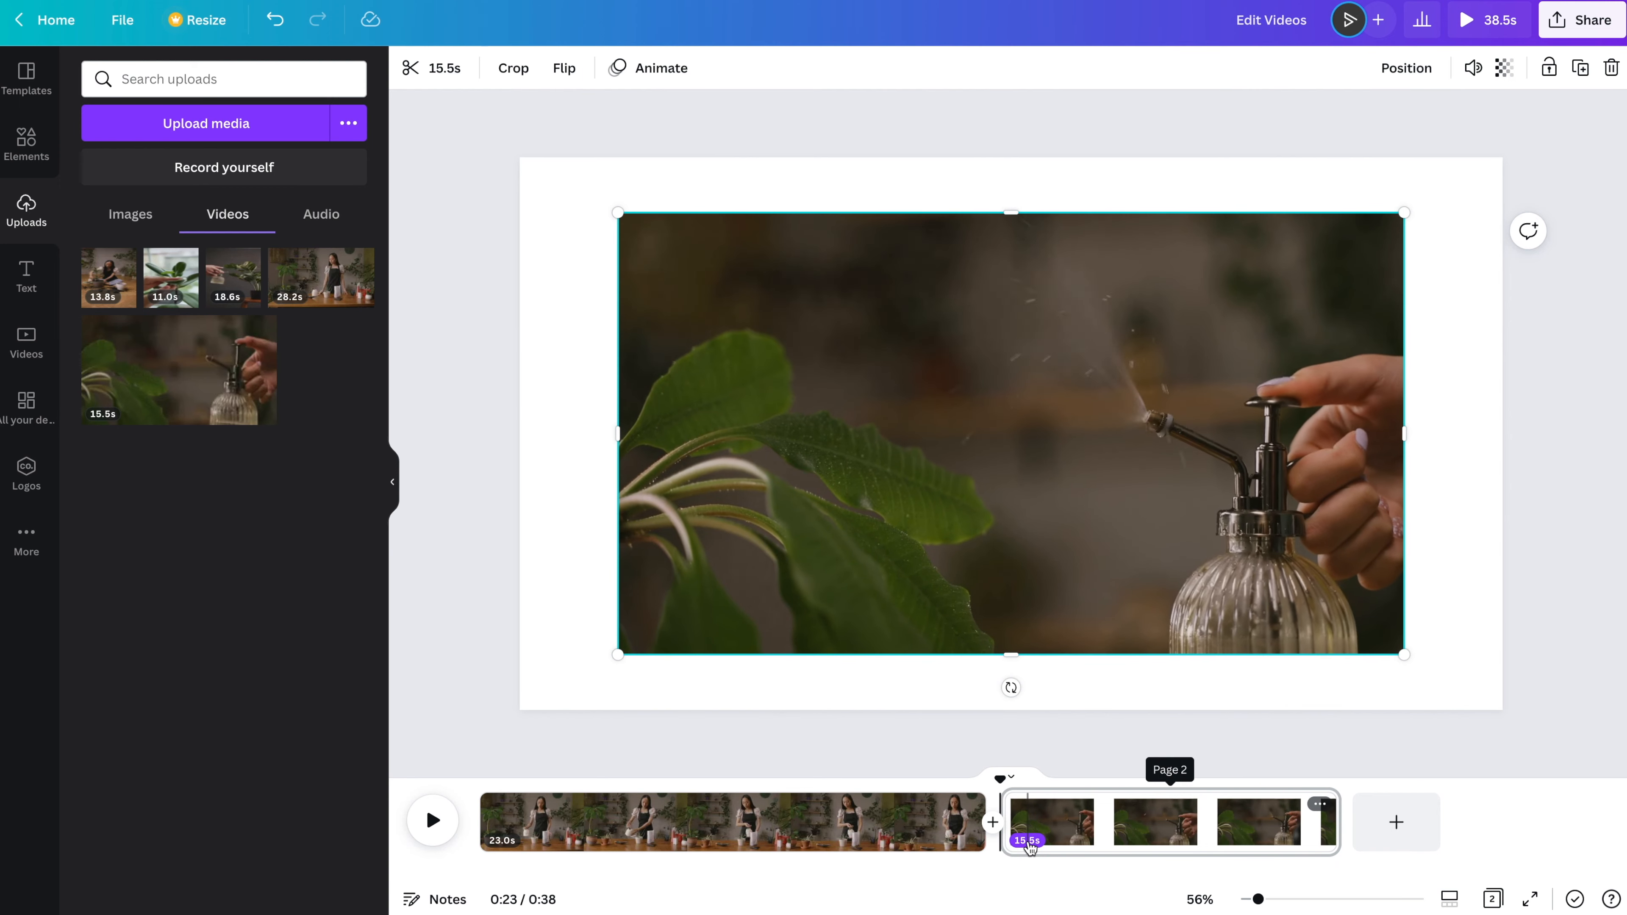
pyautogui.click(1094, 824)
pyautogui.click(1094, 824)
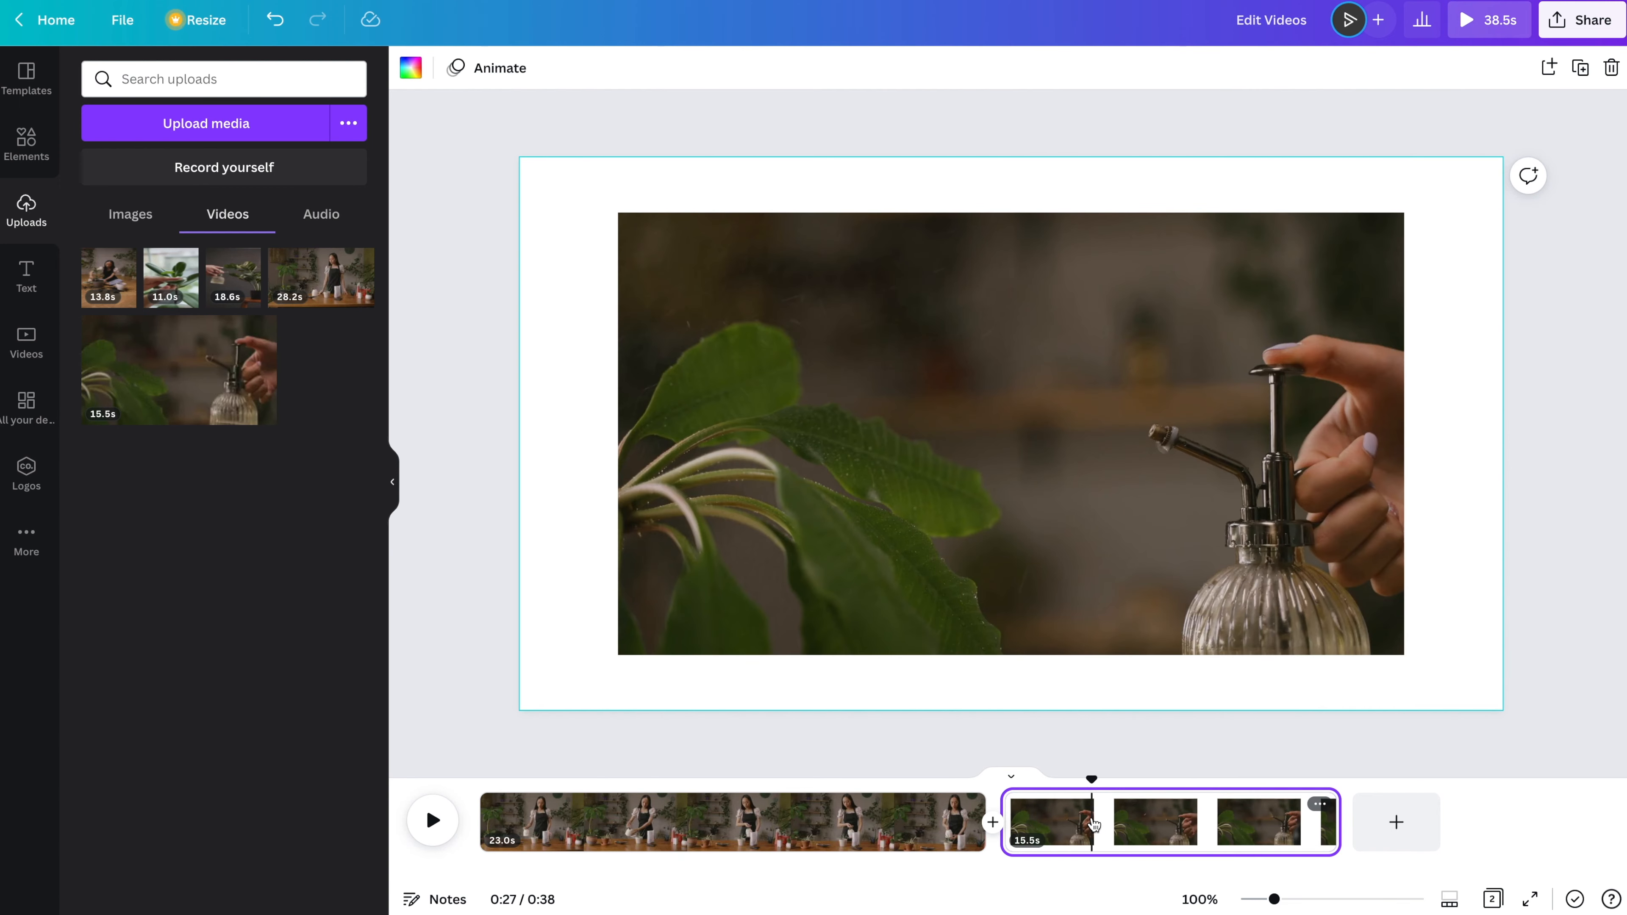
pyautogui.press('Delete')
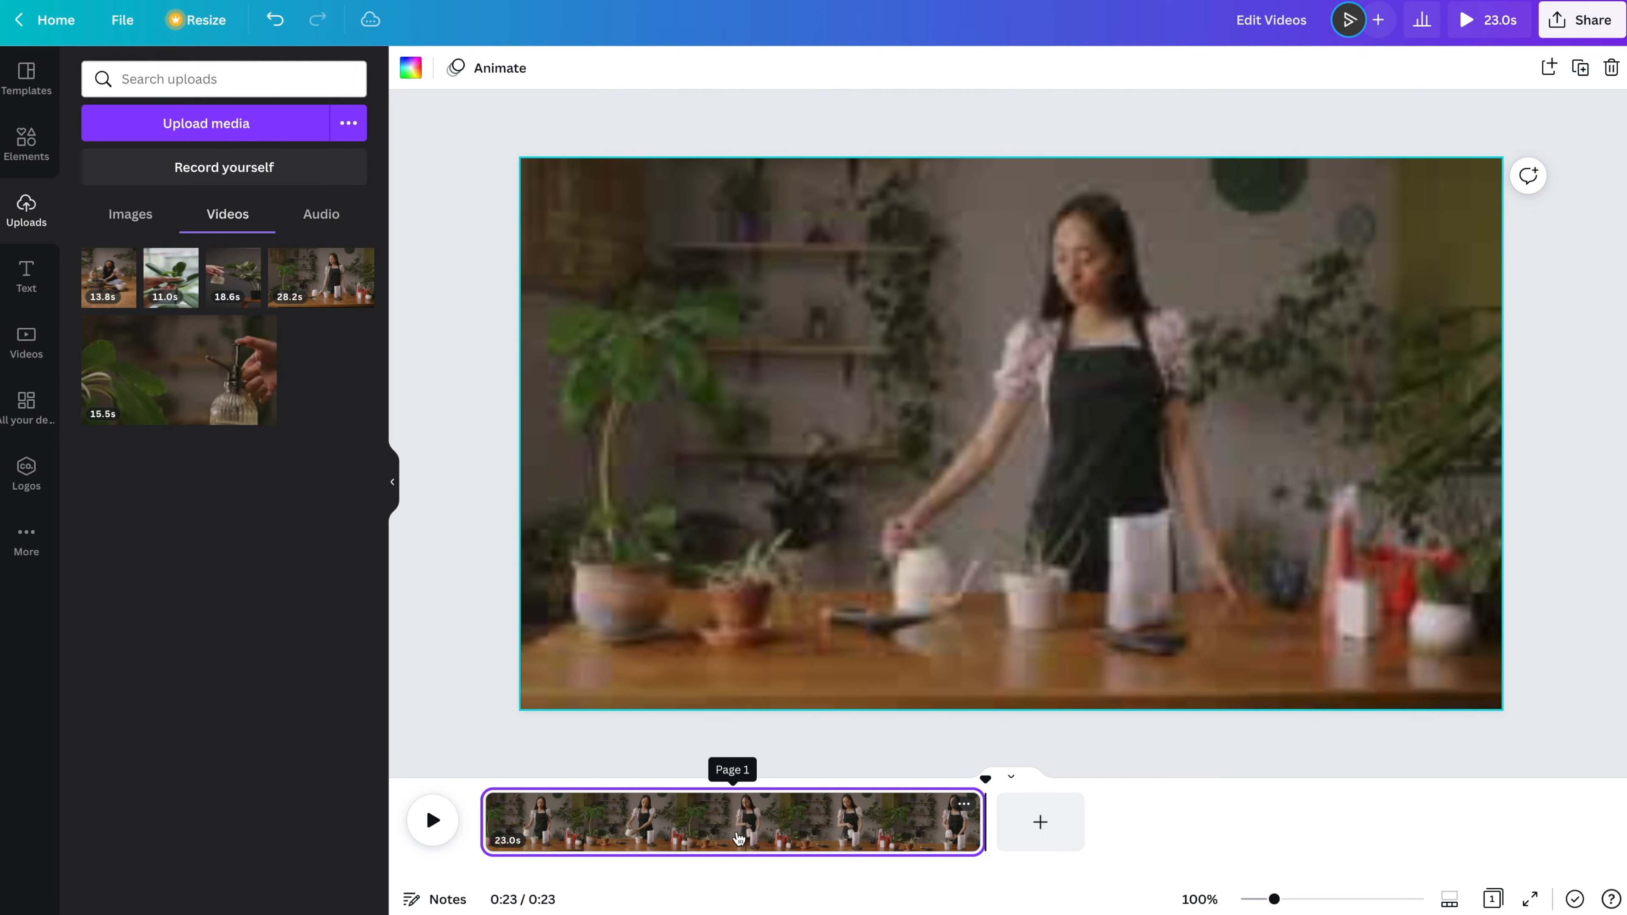
# - Split the page at about the 0:06 mark and select the second part on the timeline
pyautogui.click(665, 830)
pyautogui.moveTo(661, 782); pyautogui.dragTo(616, 783)
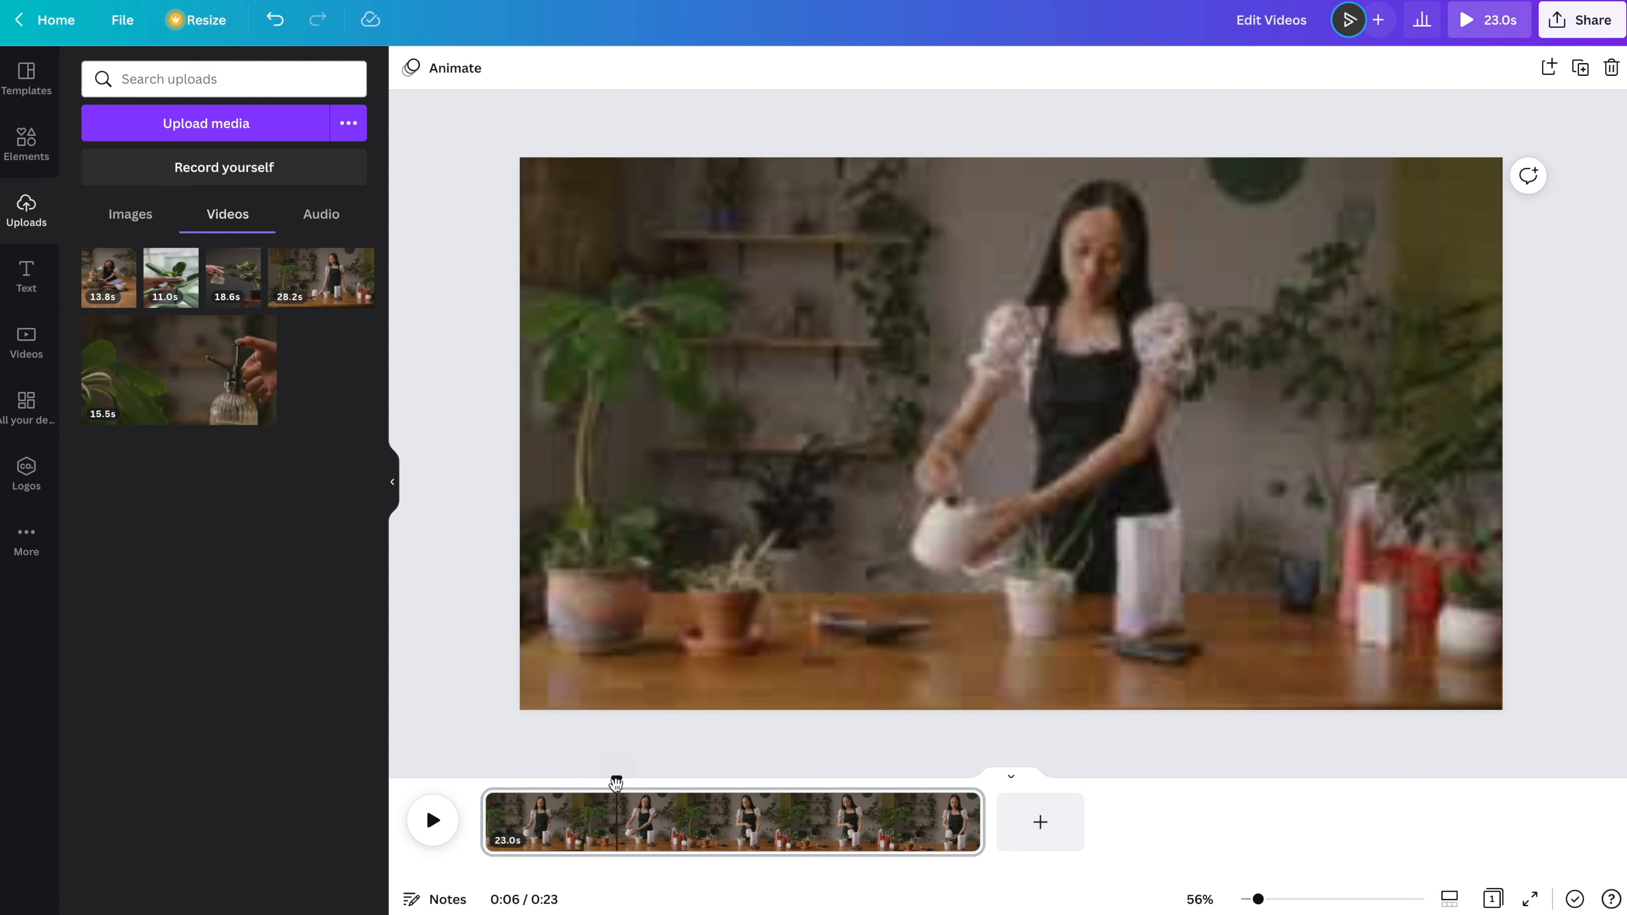
pyautogui.rightClick(620, 828)
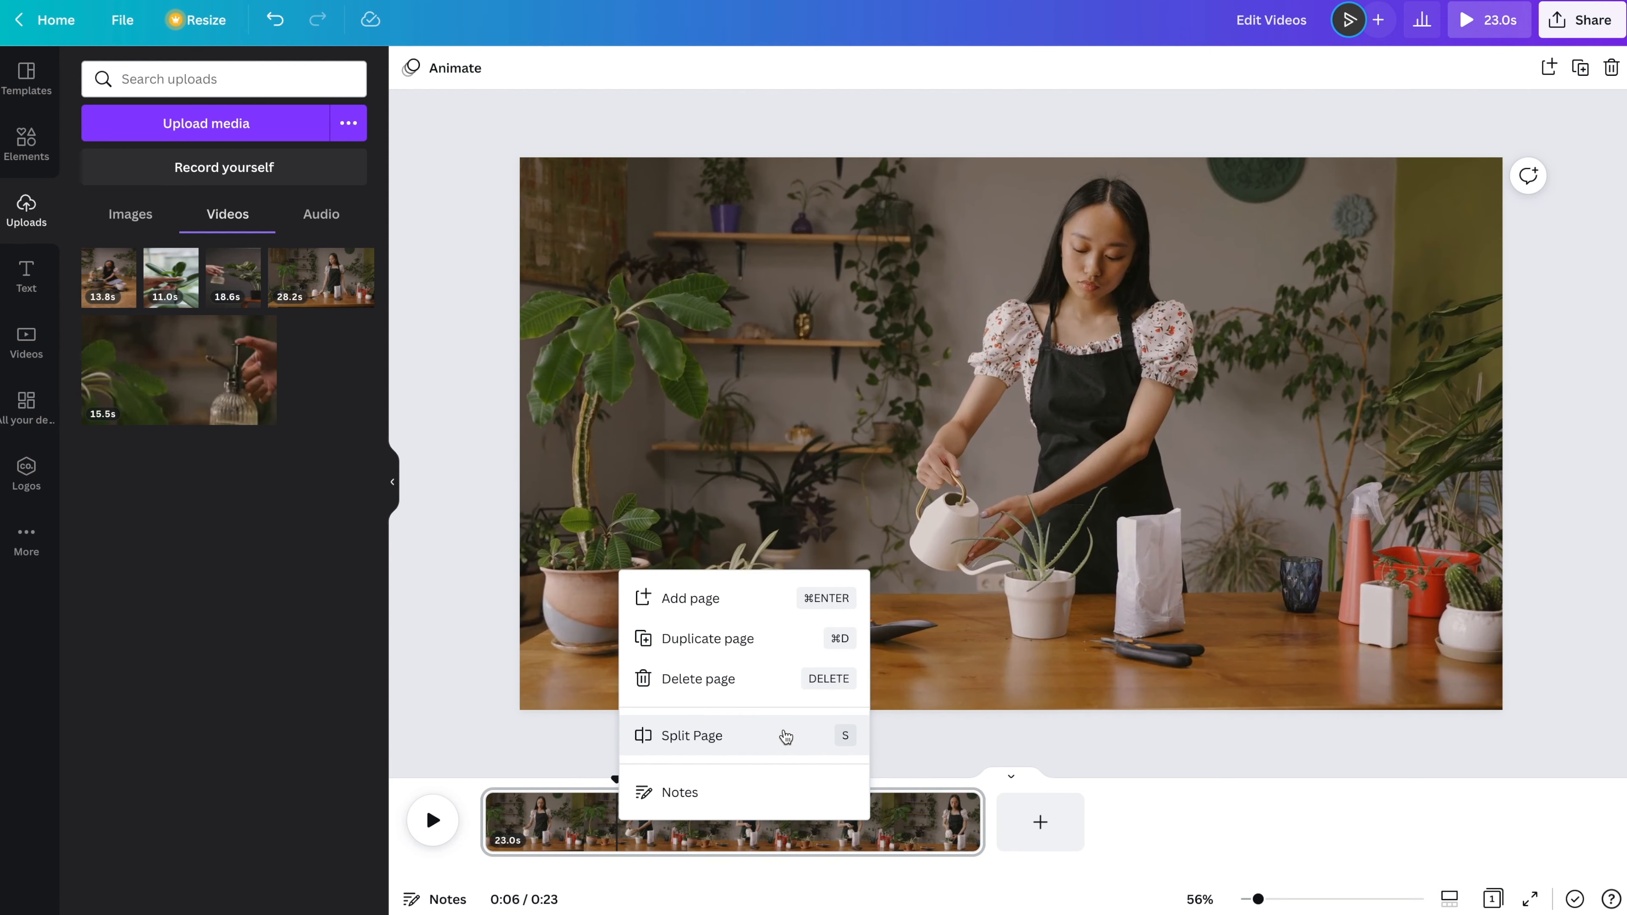
pyautogui.click(850, 737)
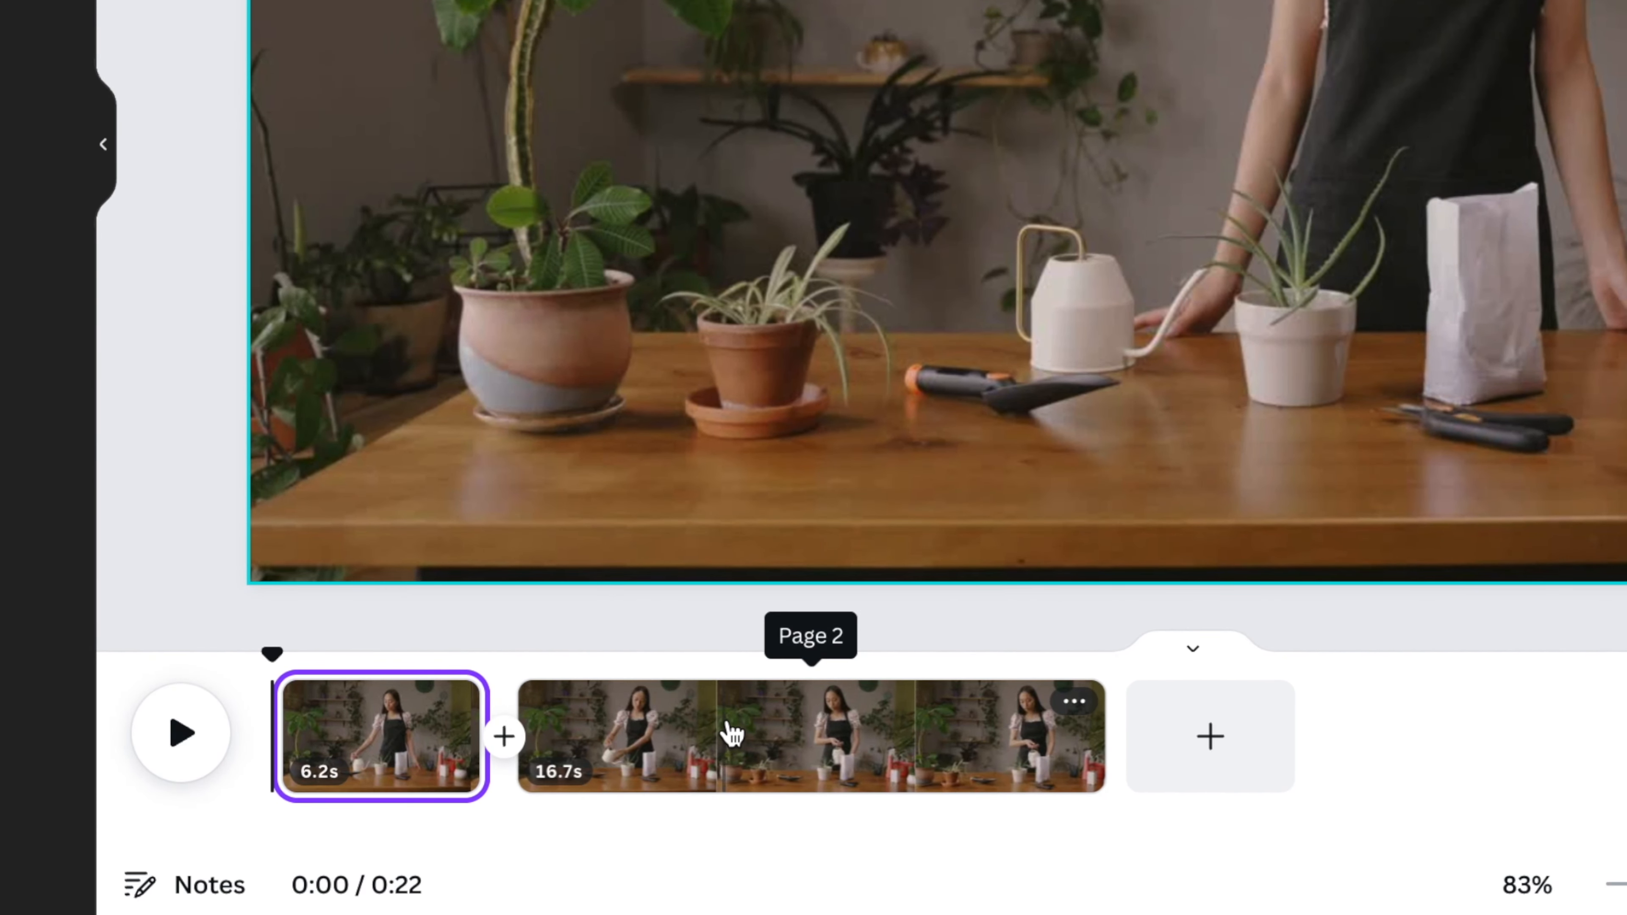
pyautogui.click(766, 815)
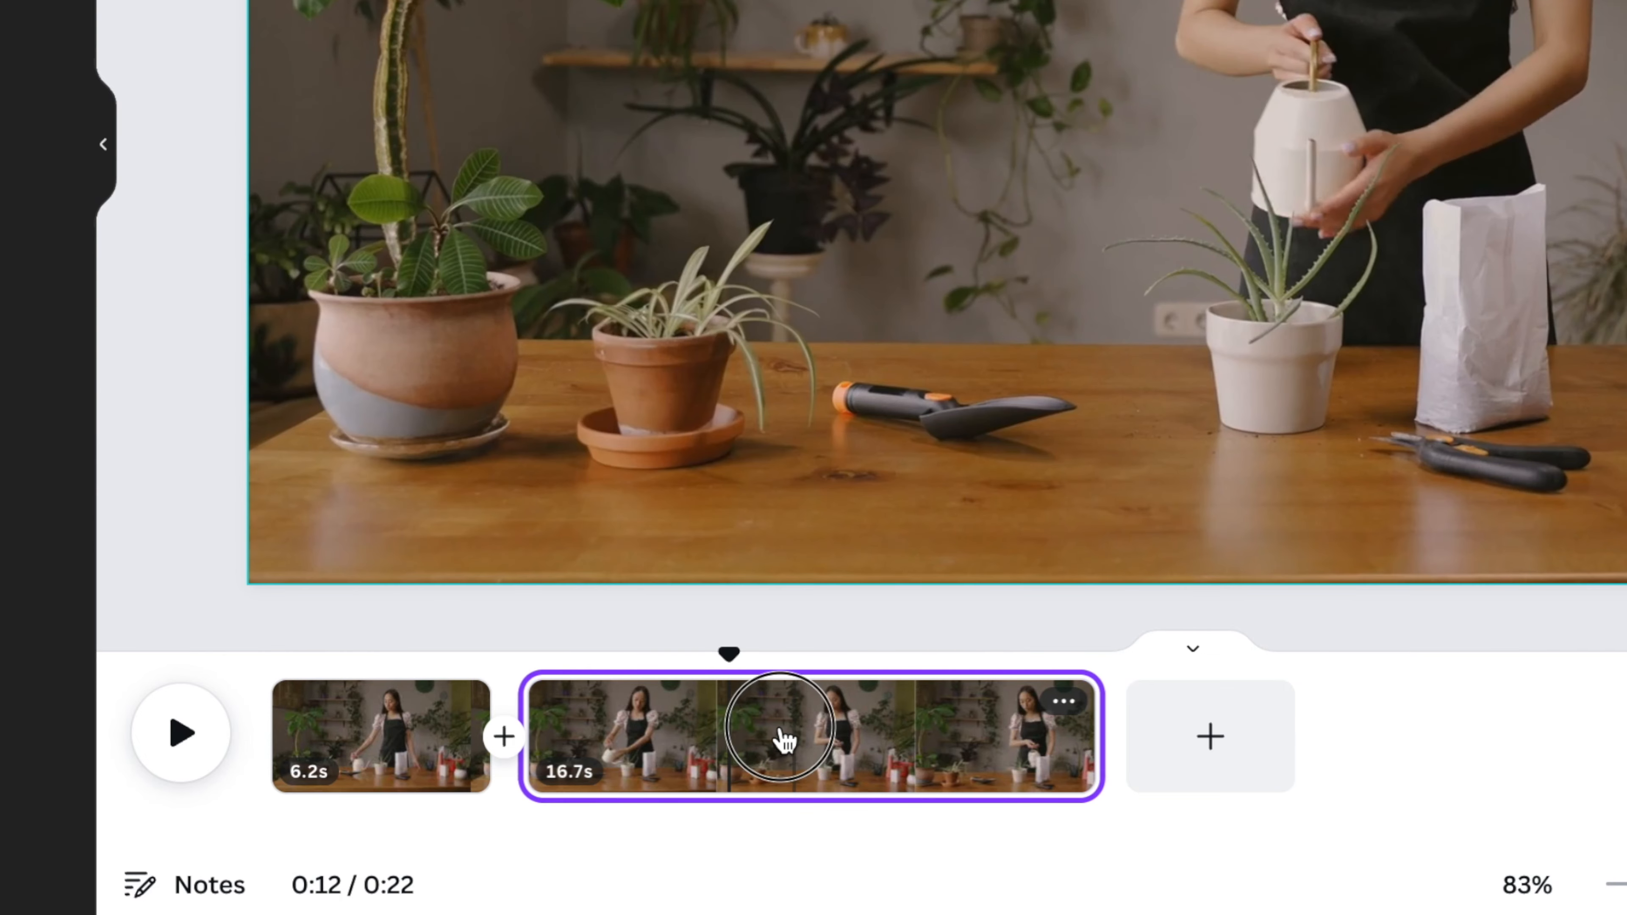
pyautogui.moveTo(781, 738)
pyautogui.mouseDown()
pyautogui.moveTo(454, 728)
pyautogui.moveTo(767, 734)
pyautogui.moveTo(723, 716)
pyautogui.moveTo(722, 763)
pyautogui.mouseUp()
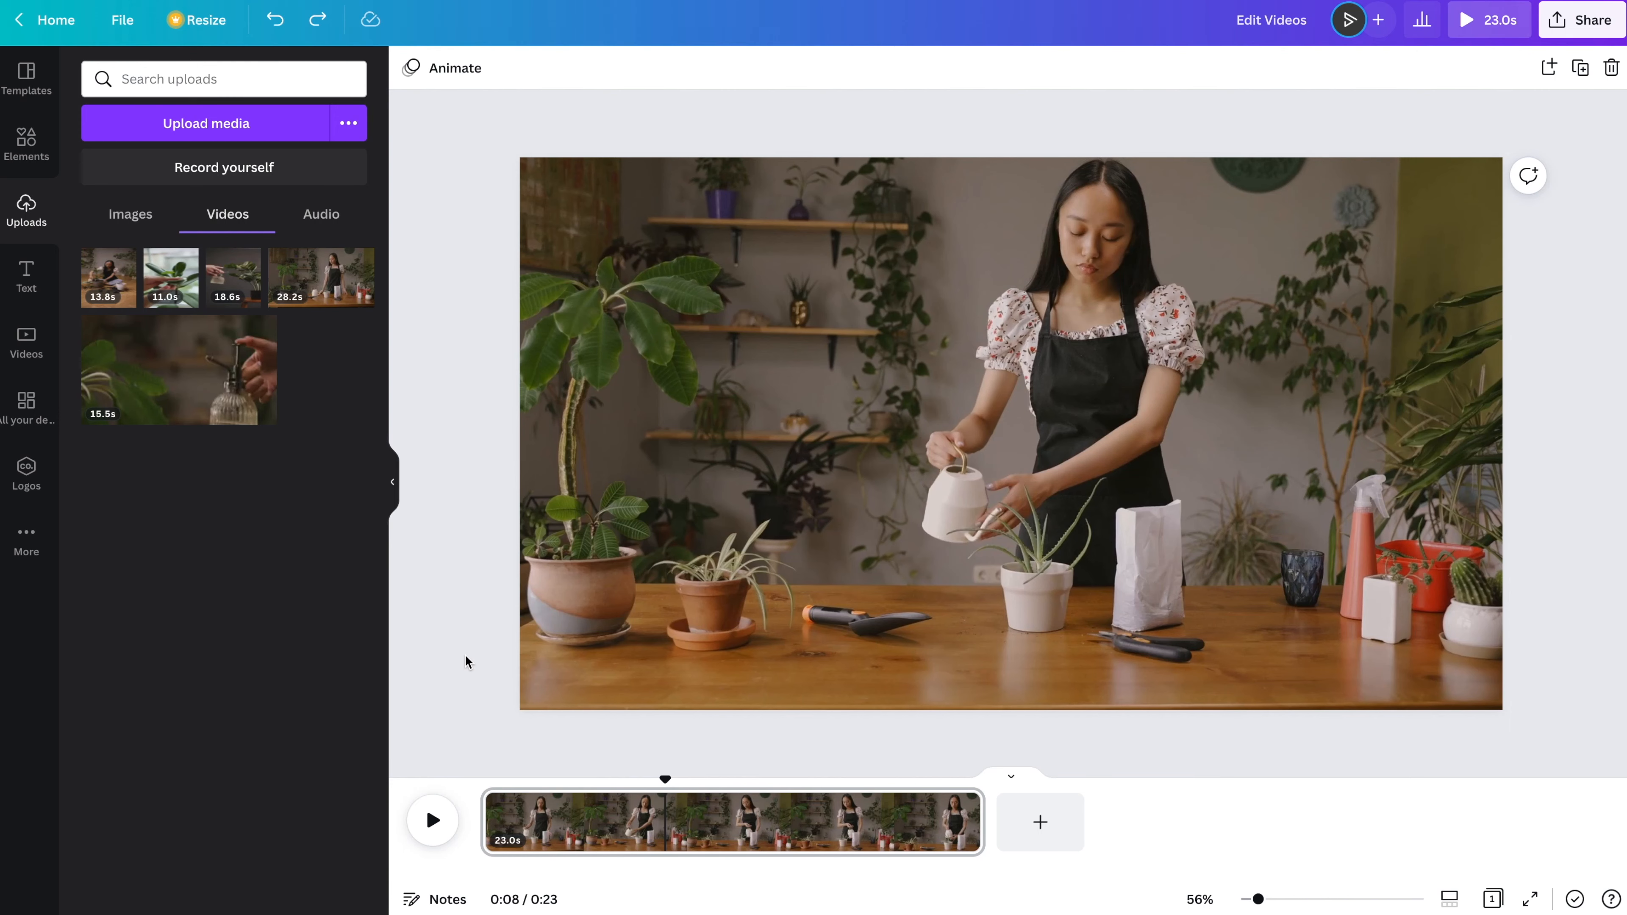
# - Add the 11.0 s leaf-wiping video over the background and enlarge it to the full page height along the left edge
pyautogui.click(525, 810)
pyautogui.moveTo(194, 291)
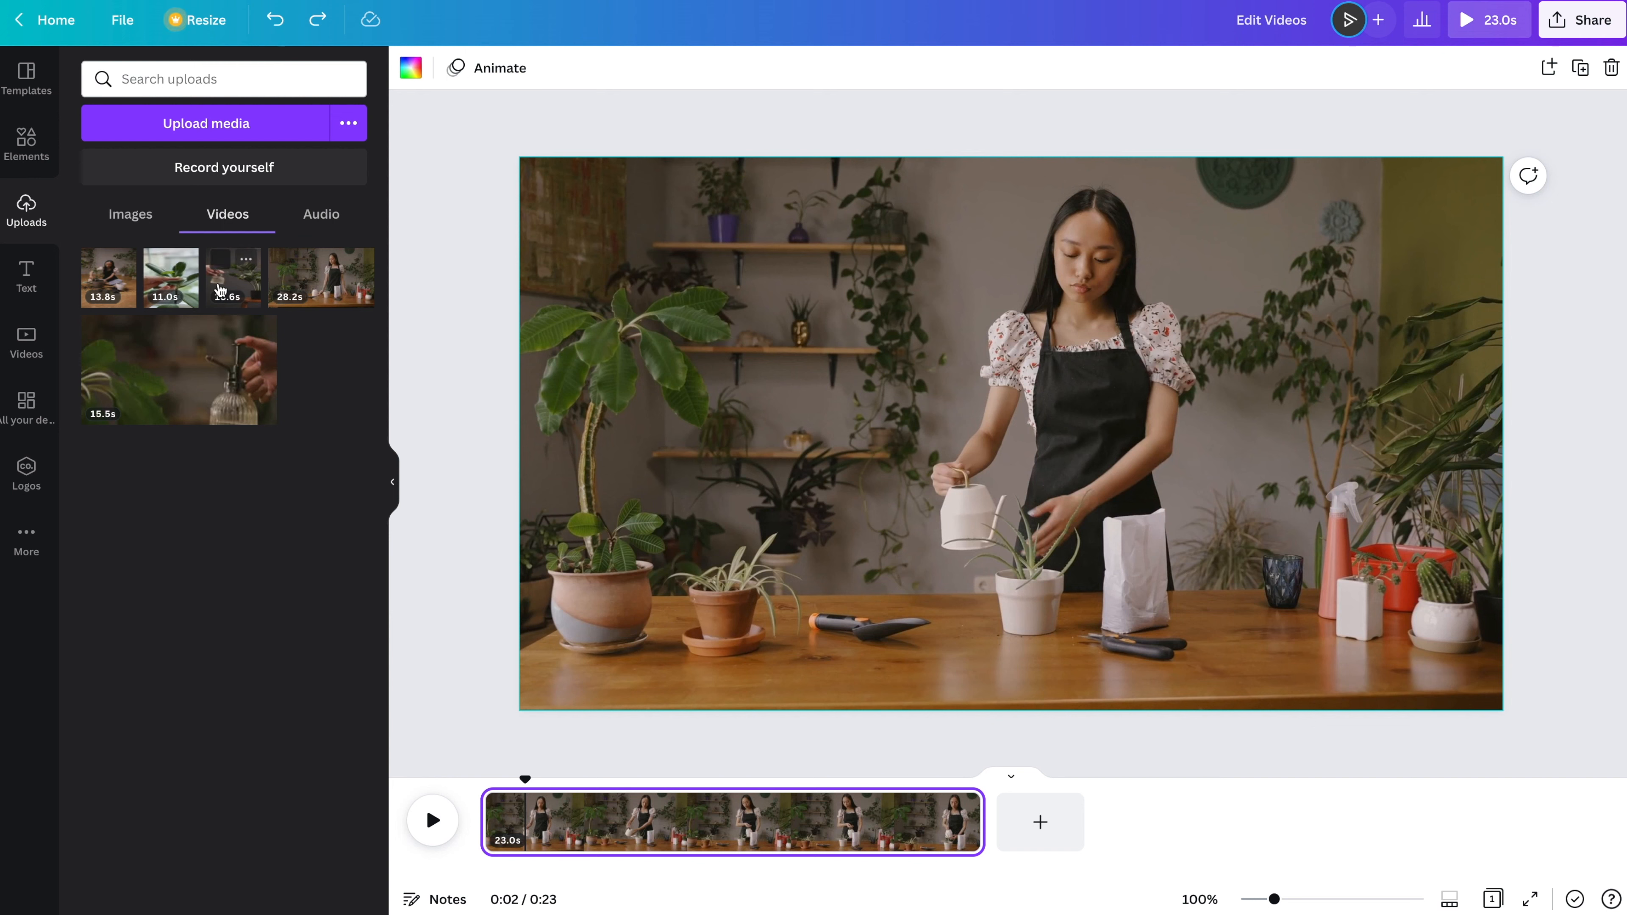
pyautogui.click(194, 292)
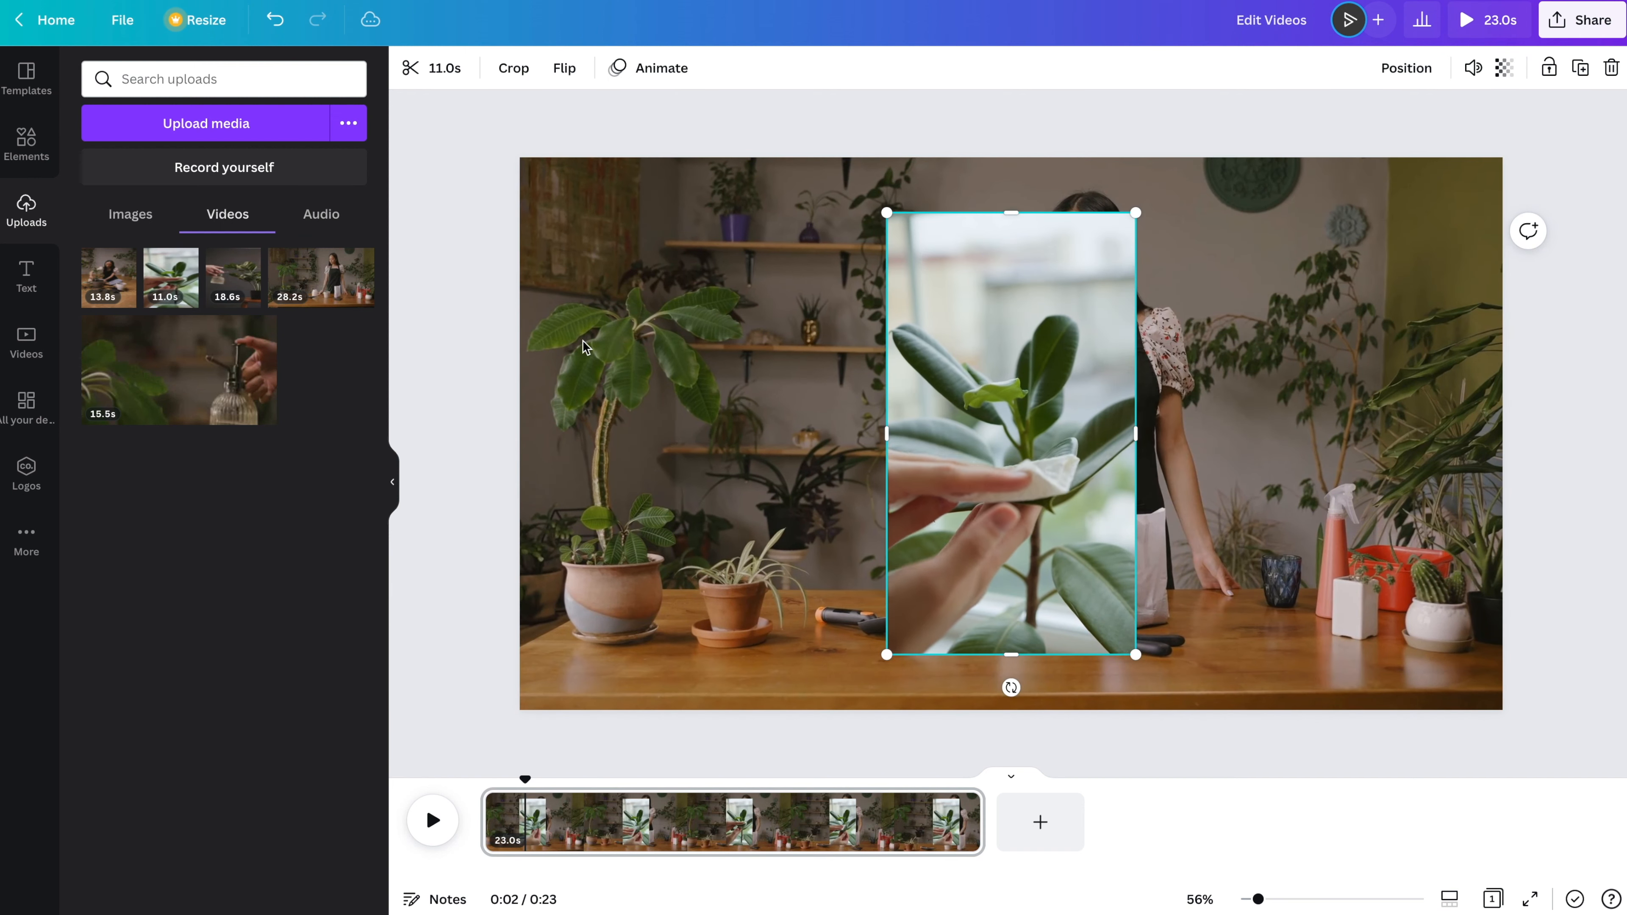
pyautogui.moveTo(974, 377); pyautogui.dragTo(606, 325)
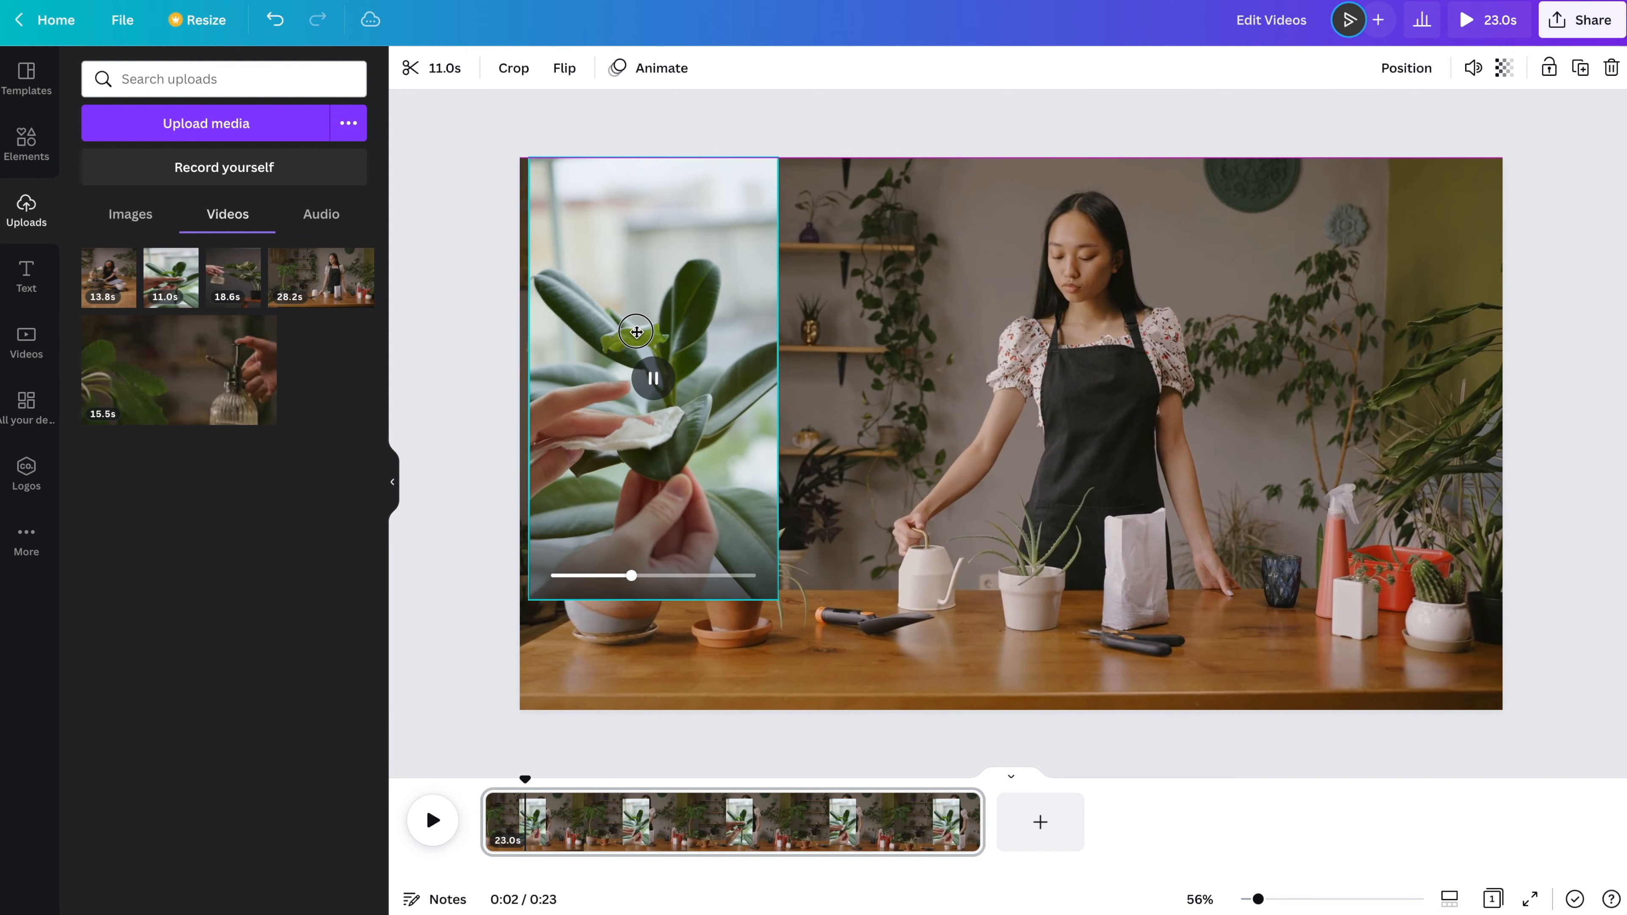
pyautogui.moveTo(778, 595); pyautogui.dragTo(847, 705)
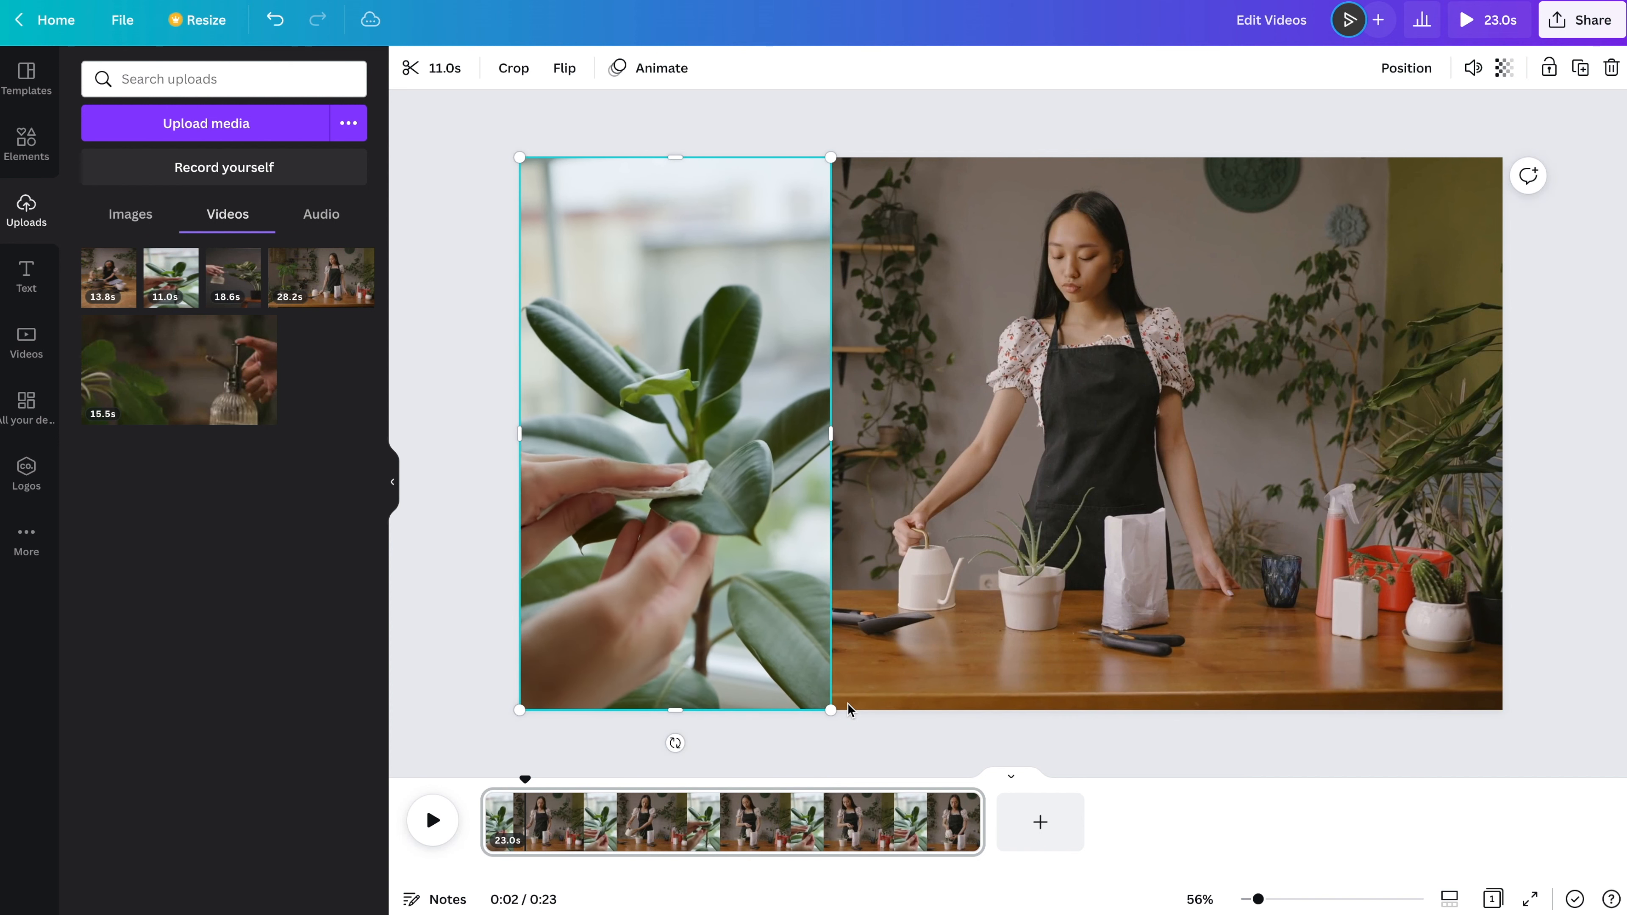
# - Play the page with both videos together, and delete the overlaid leaf-wiping video
pyautogui.click(435, 813)
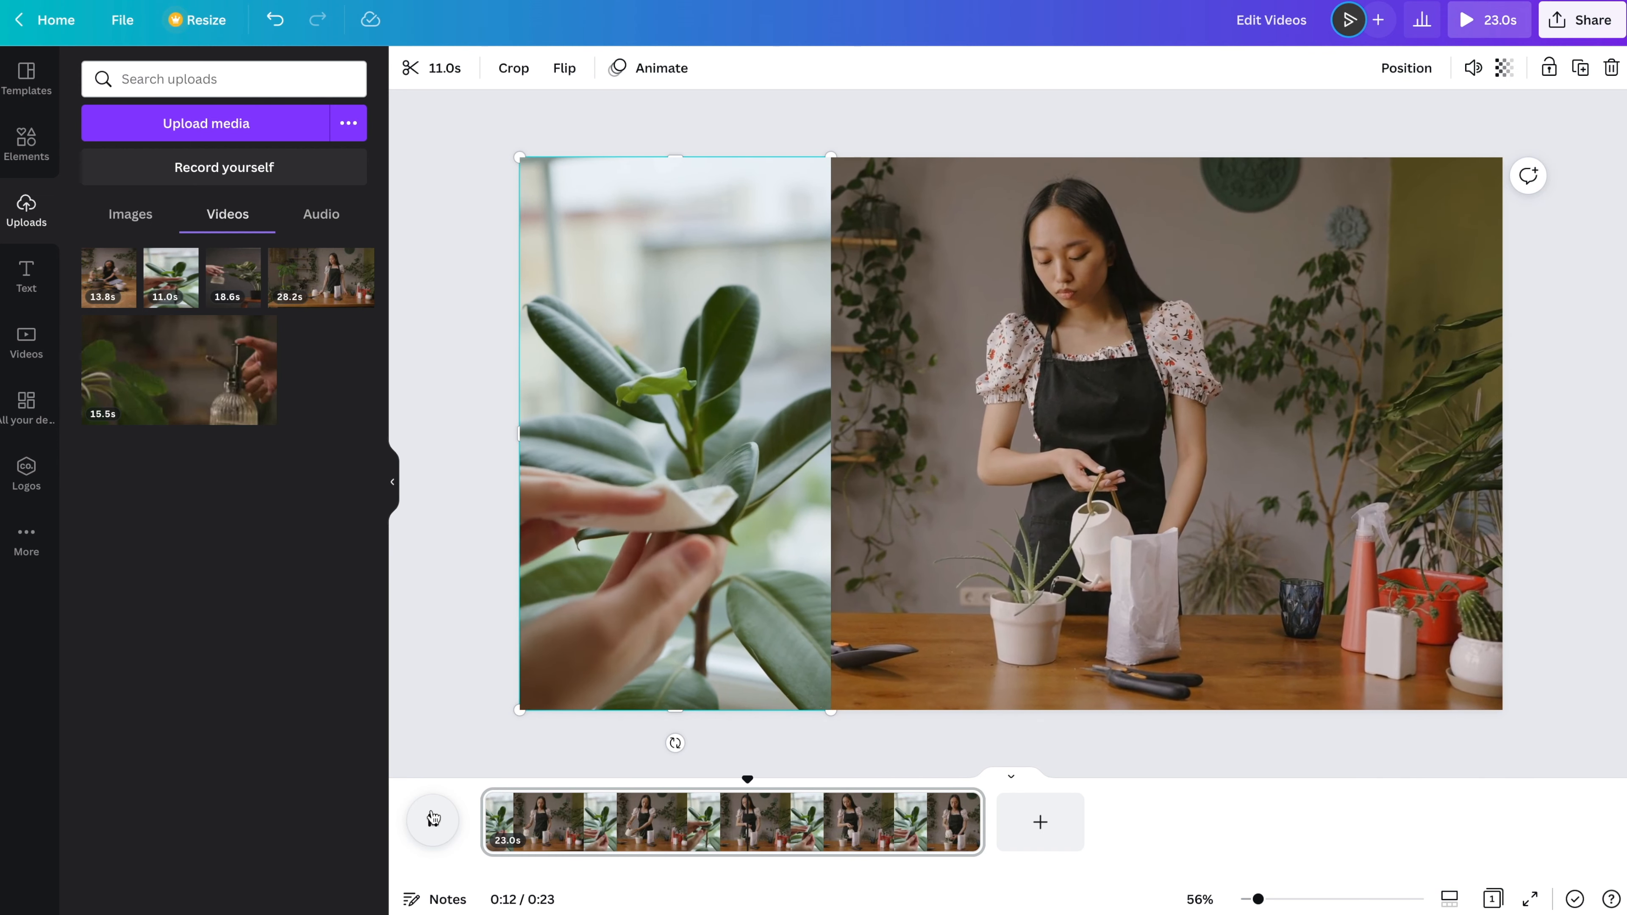
pyautogui.click(432, 819)
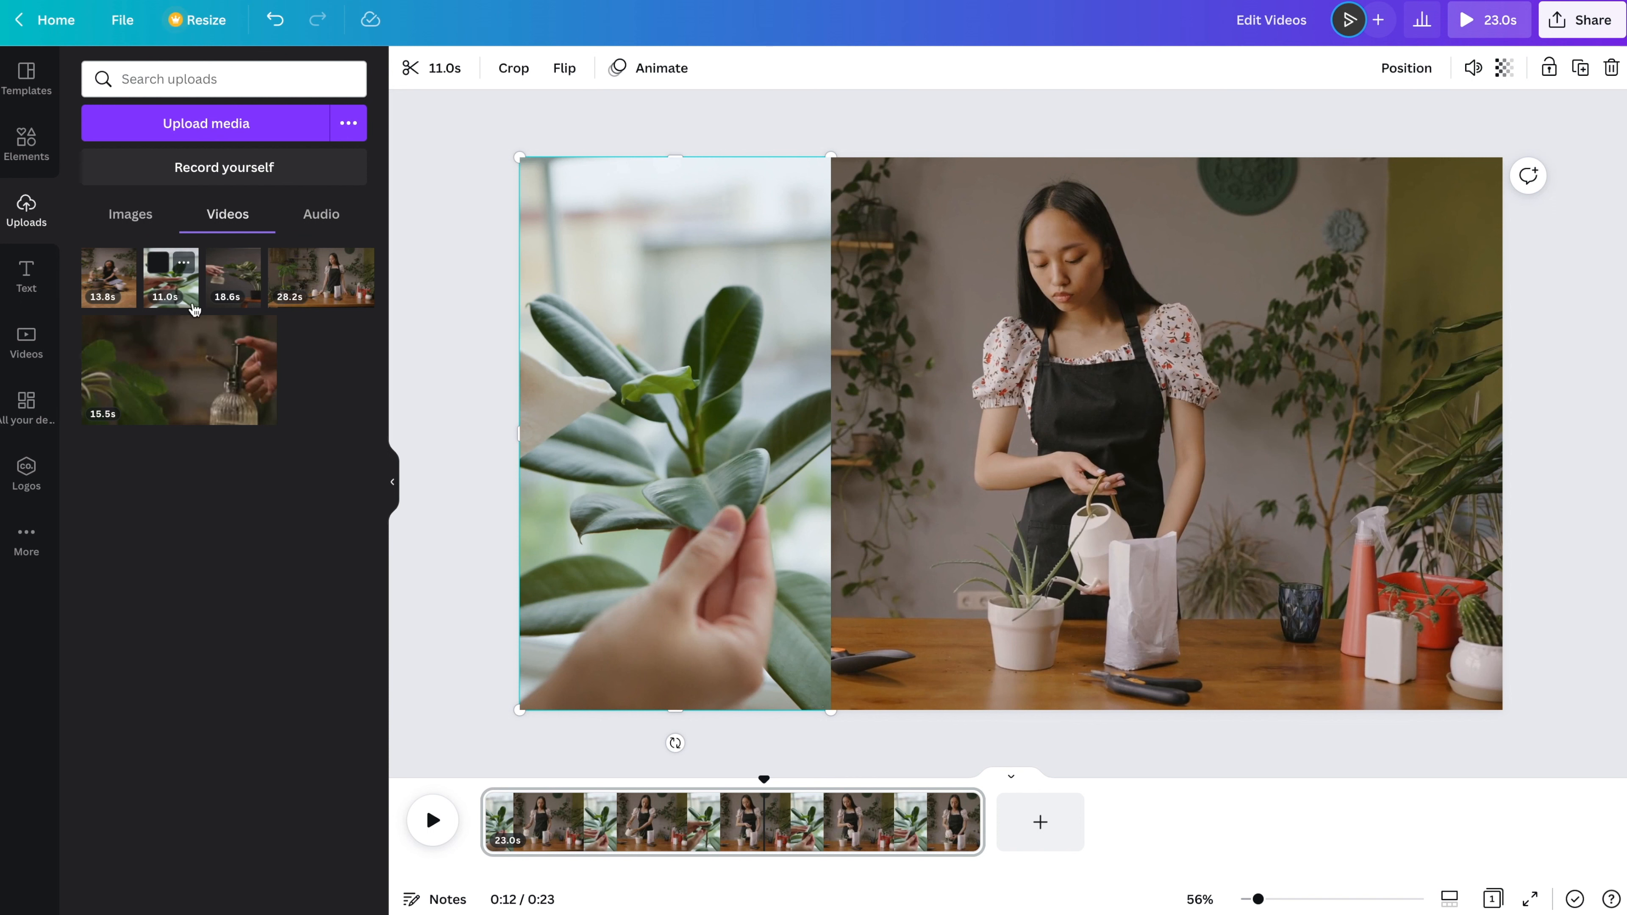
pyautogui.click(622, 331)
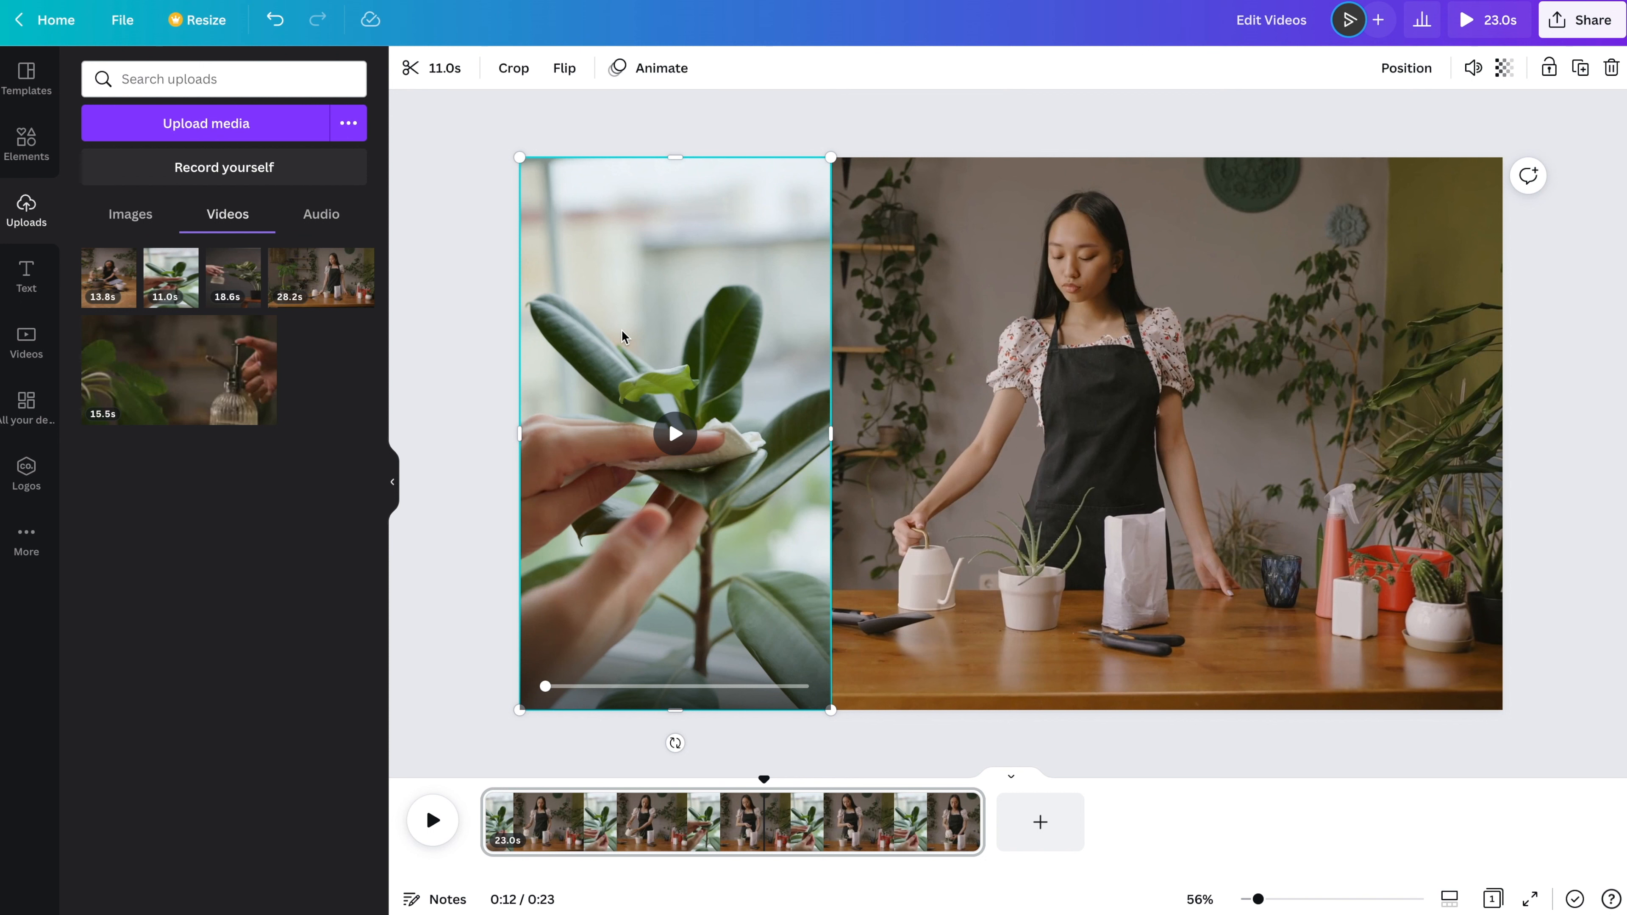
pyautogui.press('Delete')
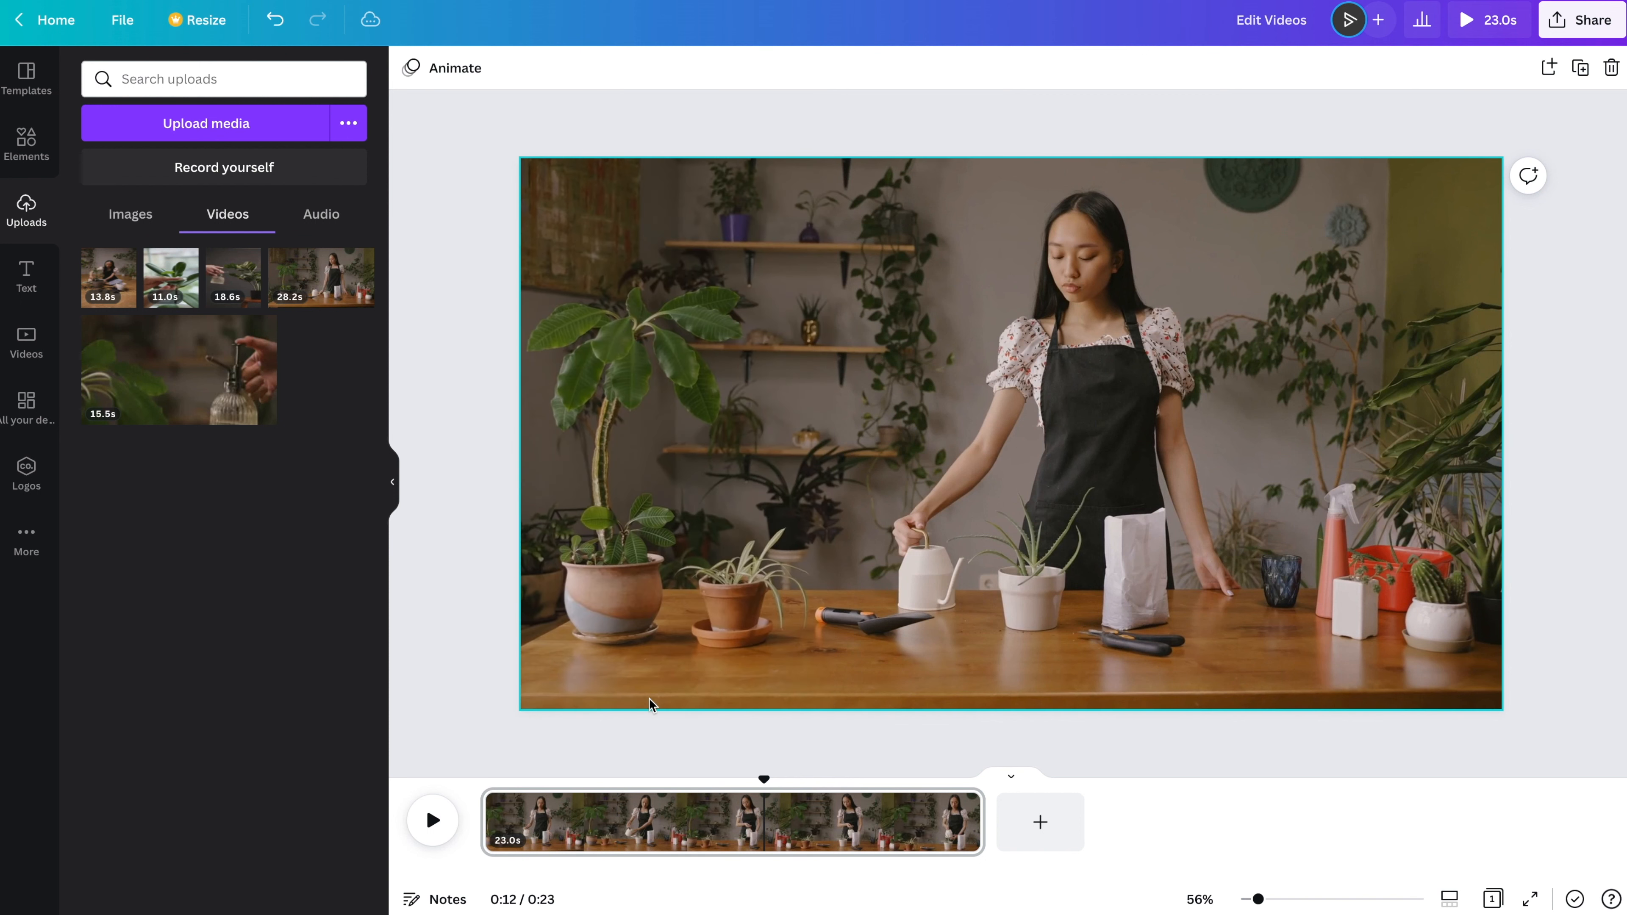
# - Split the page at the 5.0 s mark, and split the remaining part again at about the 0:10 mark
pyautogui.moveTo(762, 779); pyautogui.dragTo(590, 792)
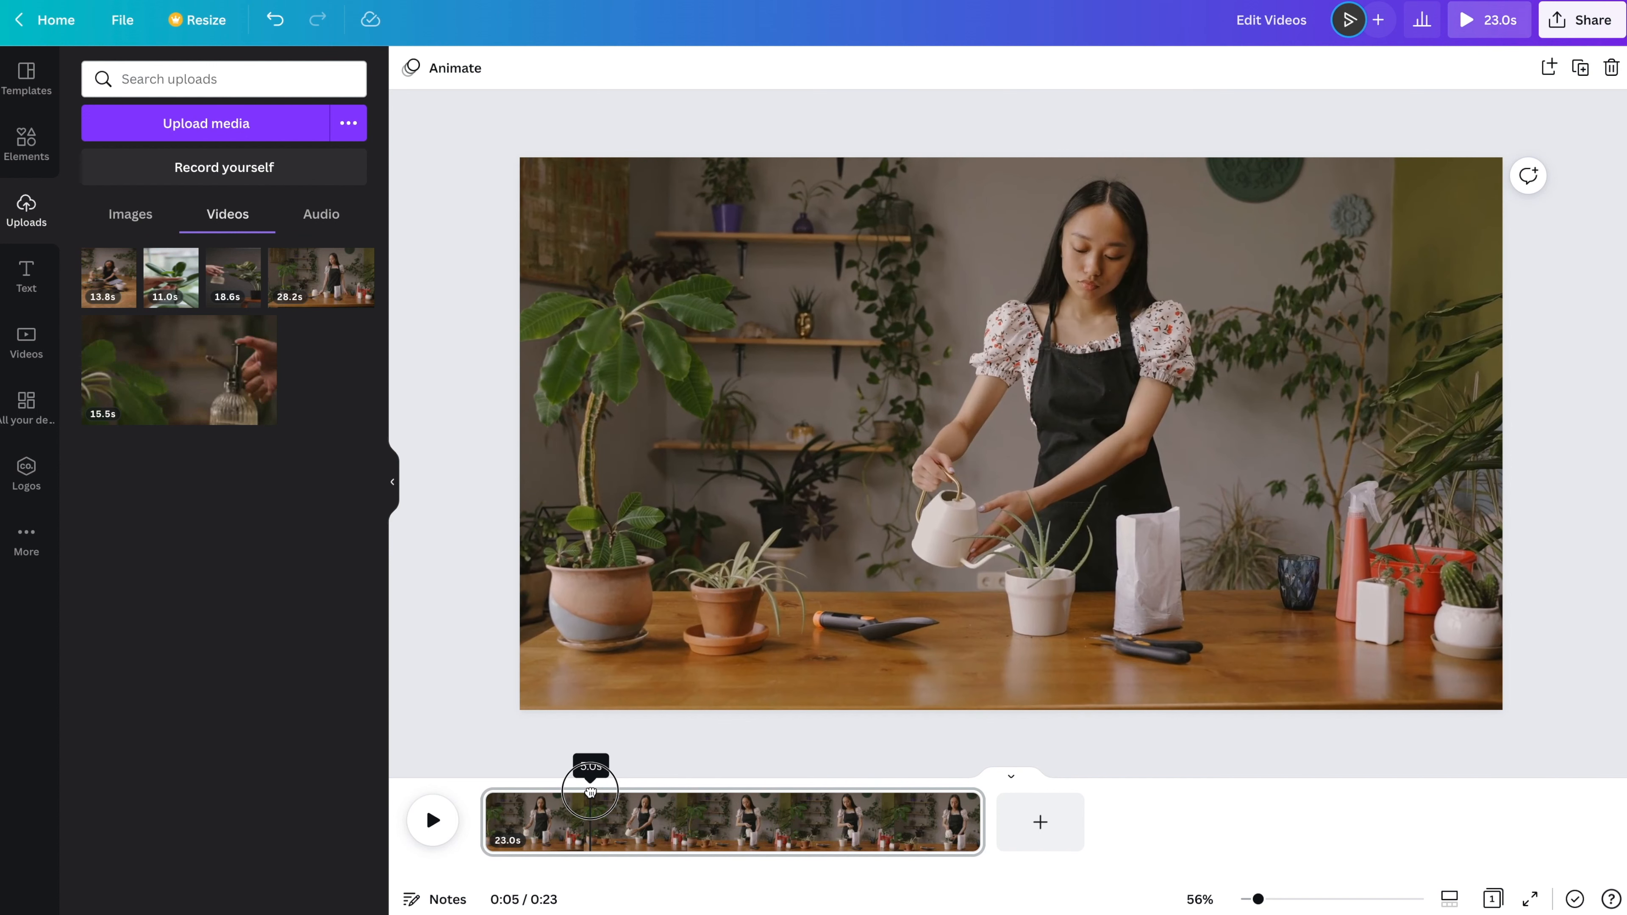
pyautogui.press('s')
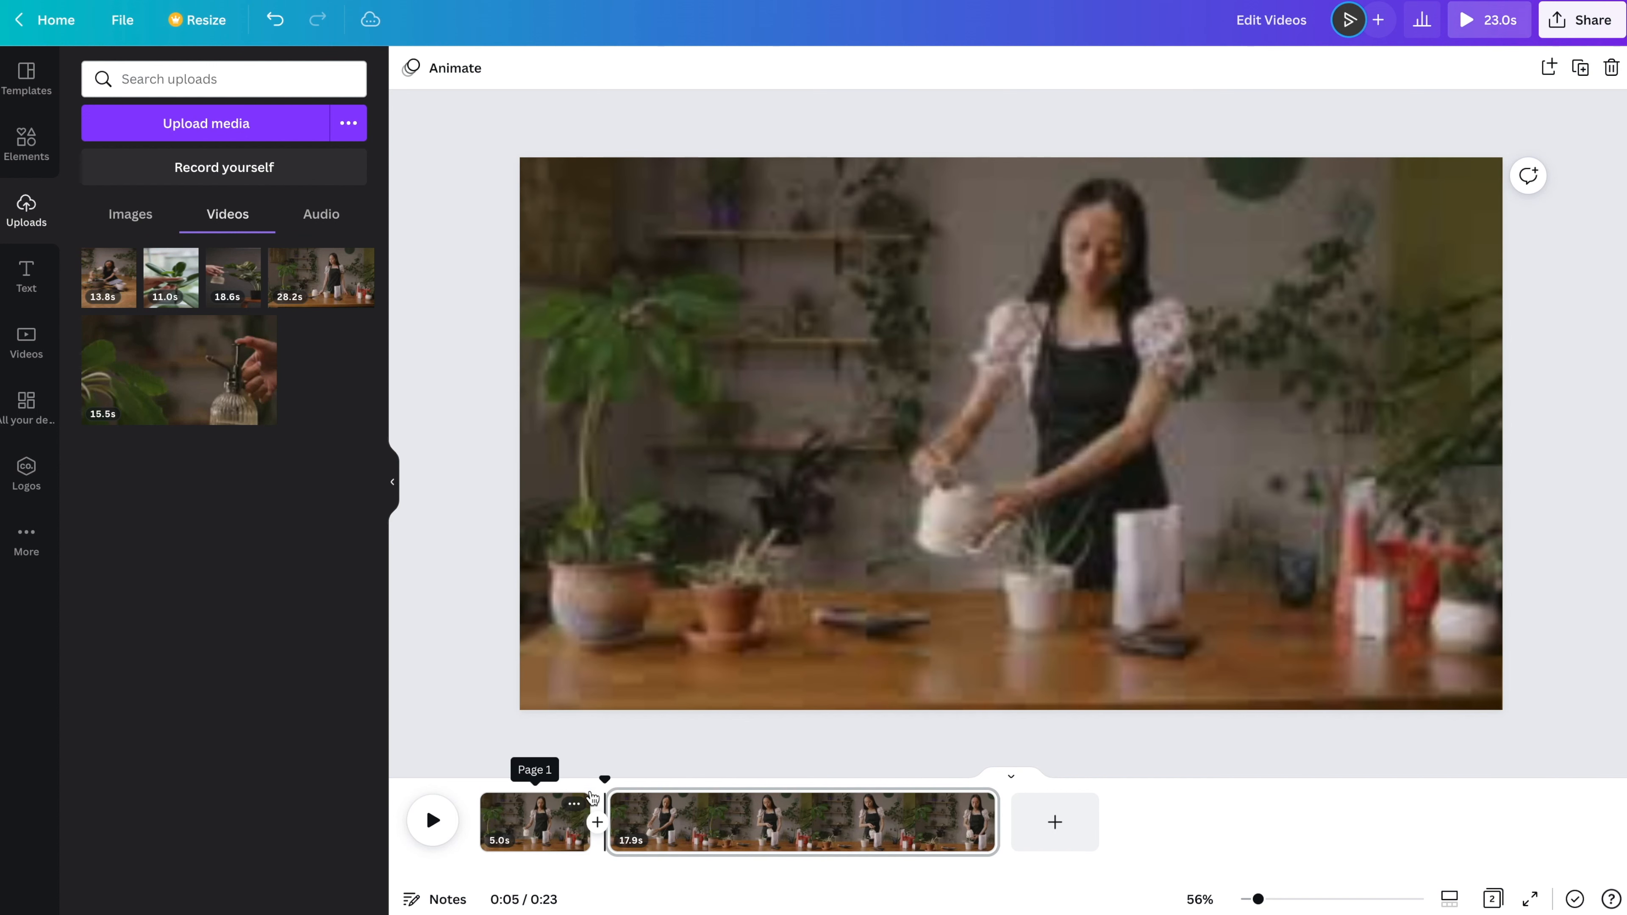
pyautogui.moveTo(607, 783); pyautogui.dragTo(719, 790)
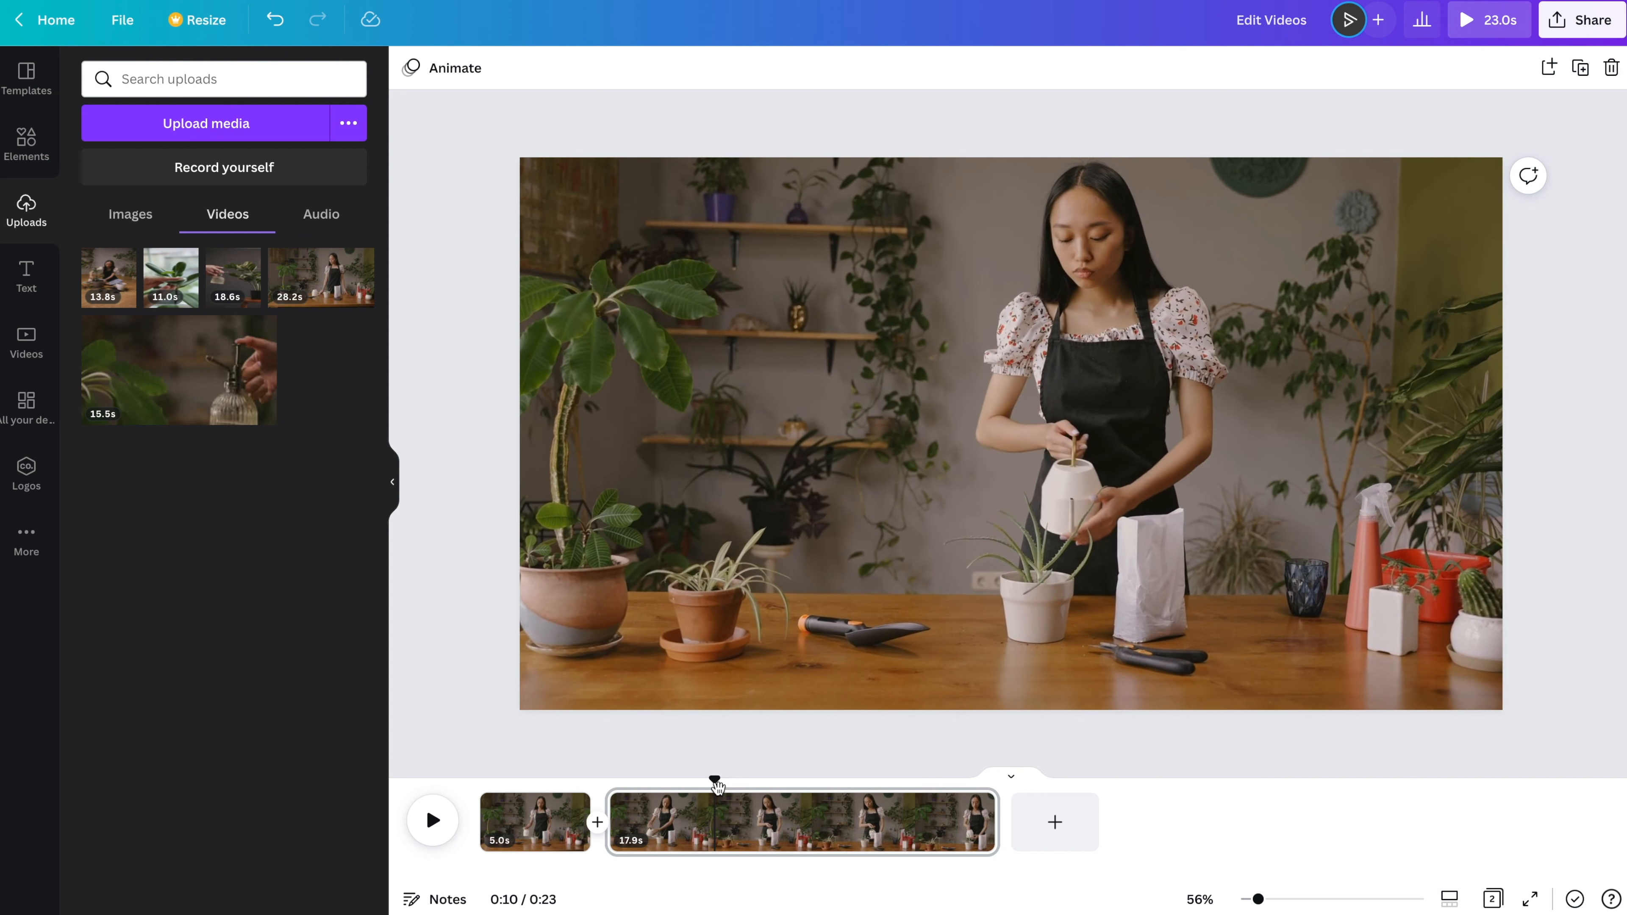
pyautogui.press('s')
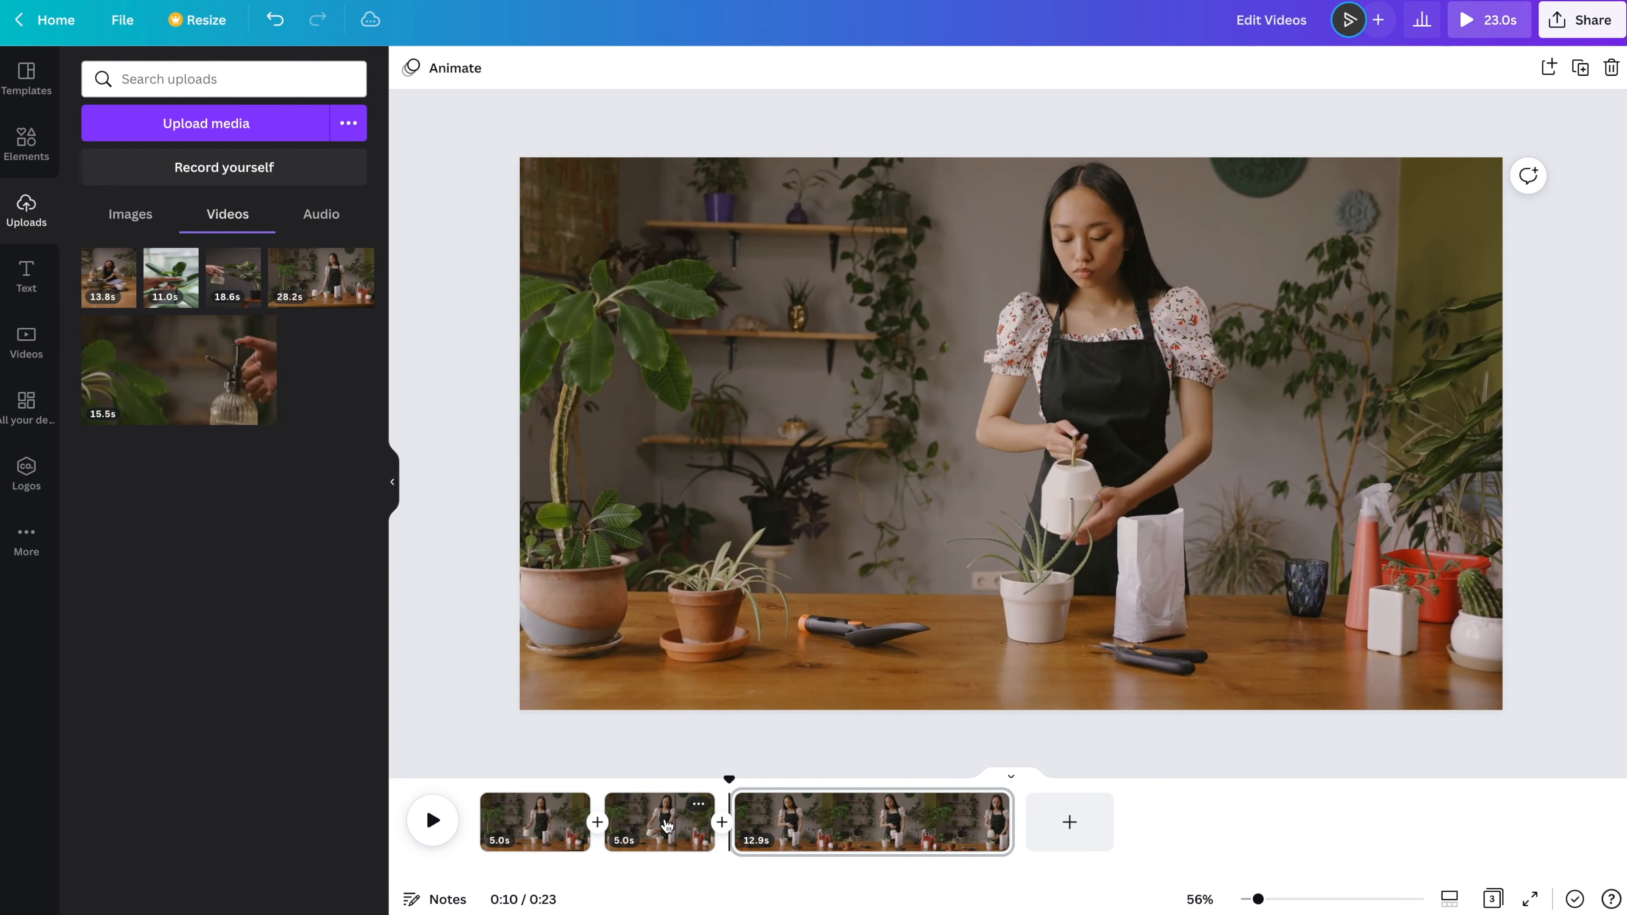
# - Add the 11.0 s leaf-wiping video to the middle page and enlarge it to the full page height along the left edge
pyautogui.click(650, 829)
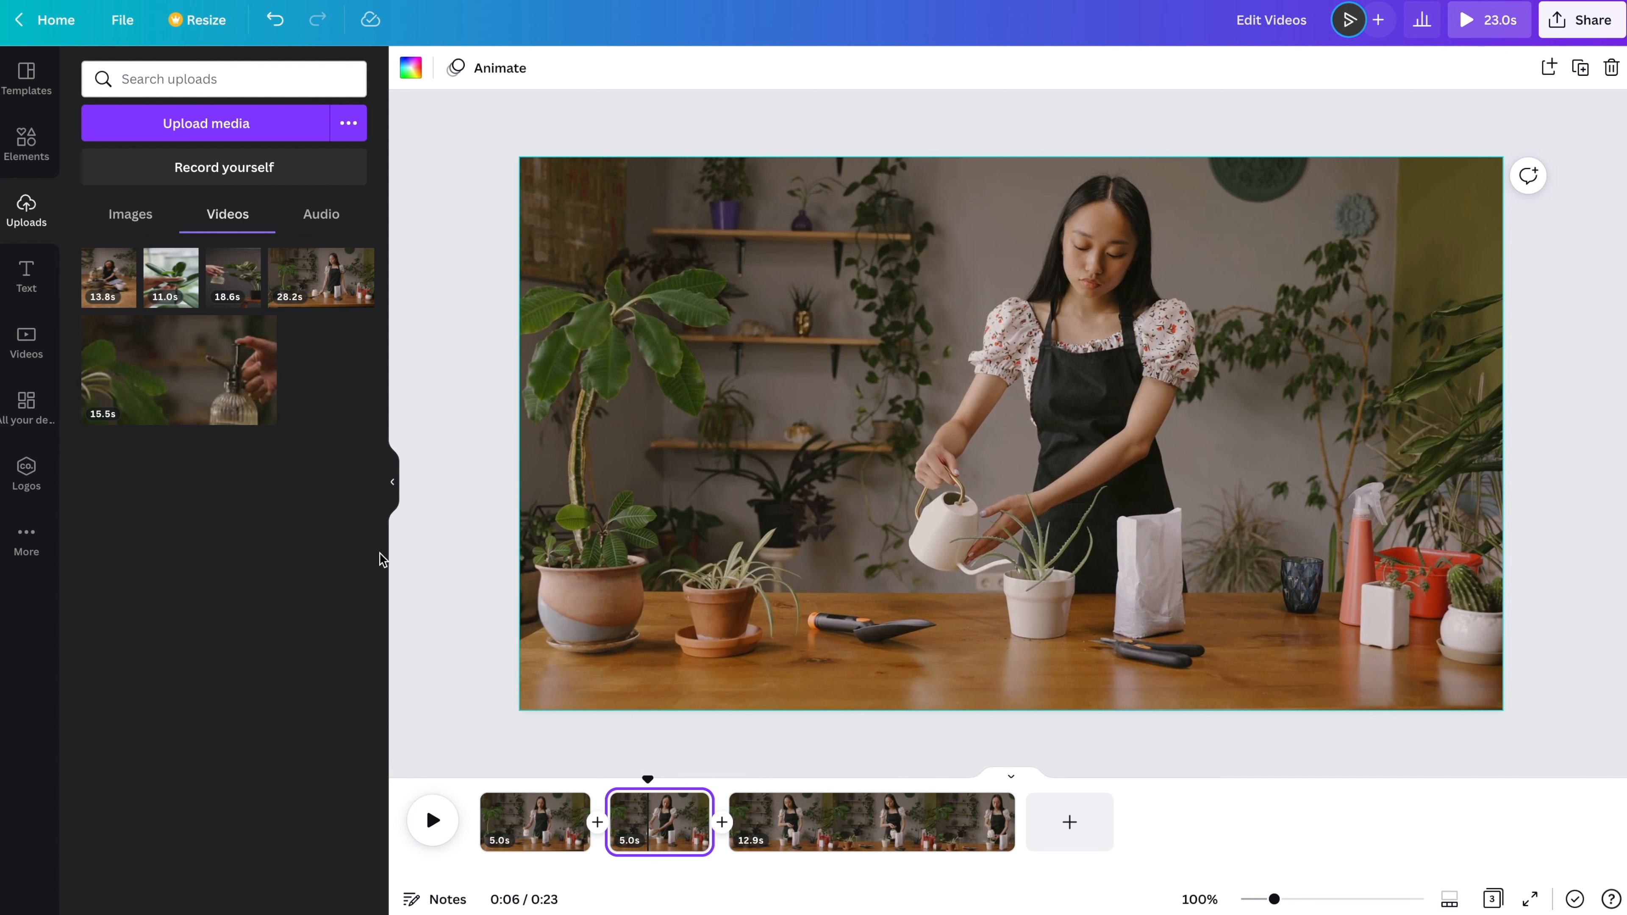
pyautogui.click(170, 284)
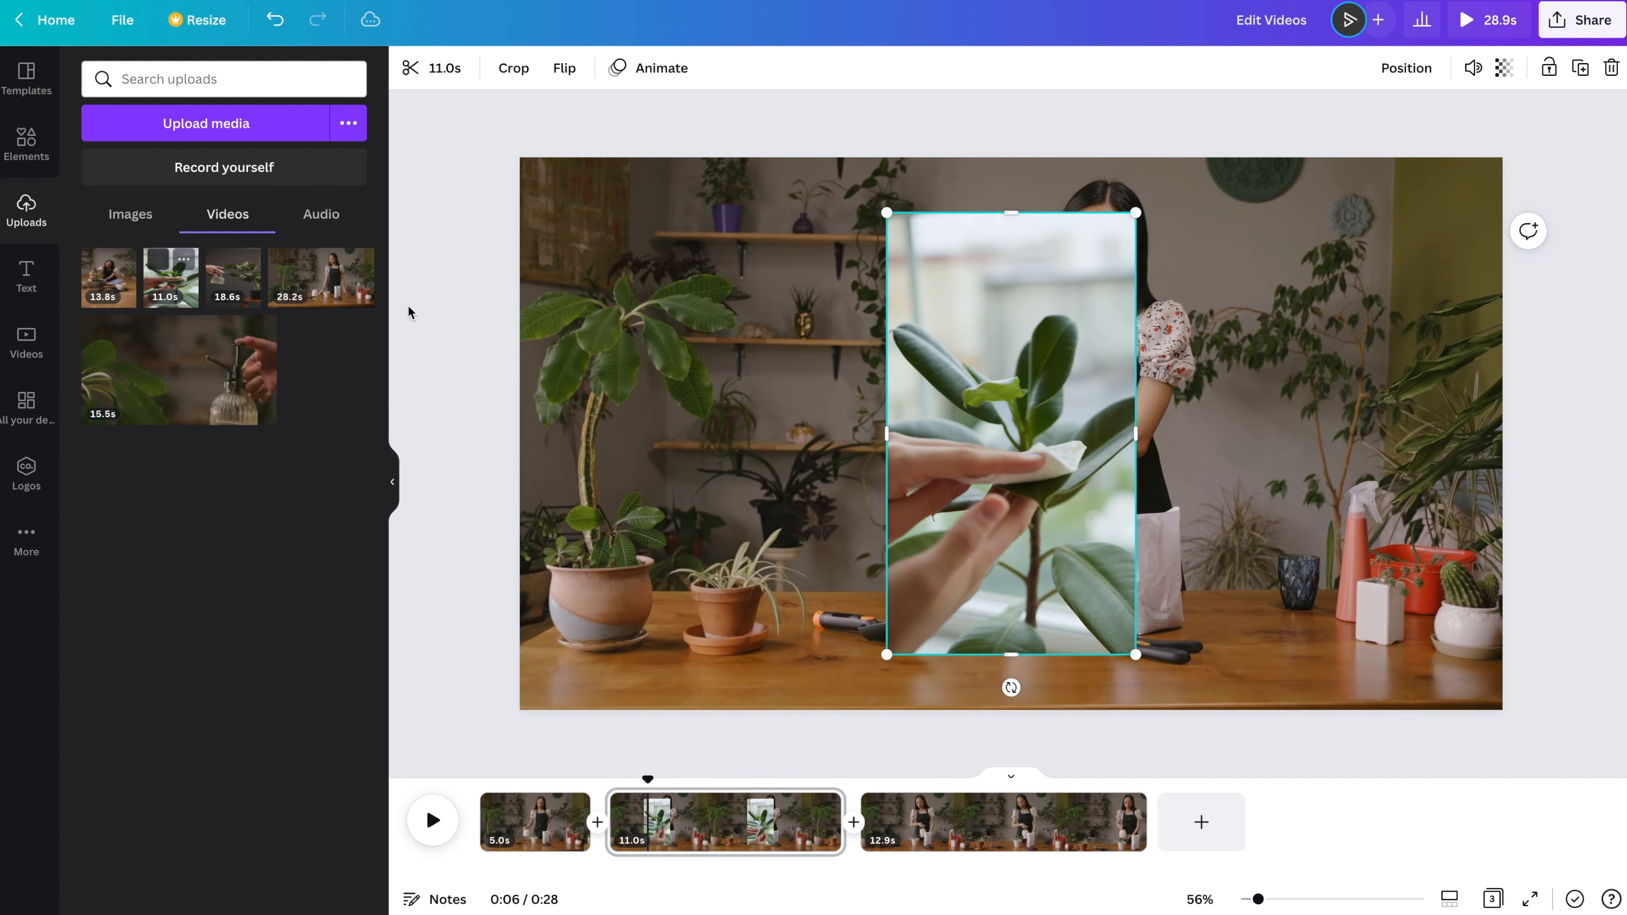
pyautogui.moveTo(896, 369); pyautogui.dragTo(530, 369)
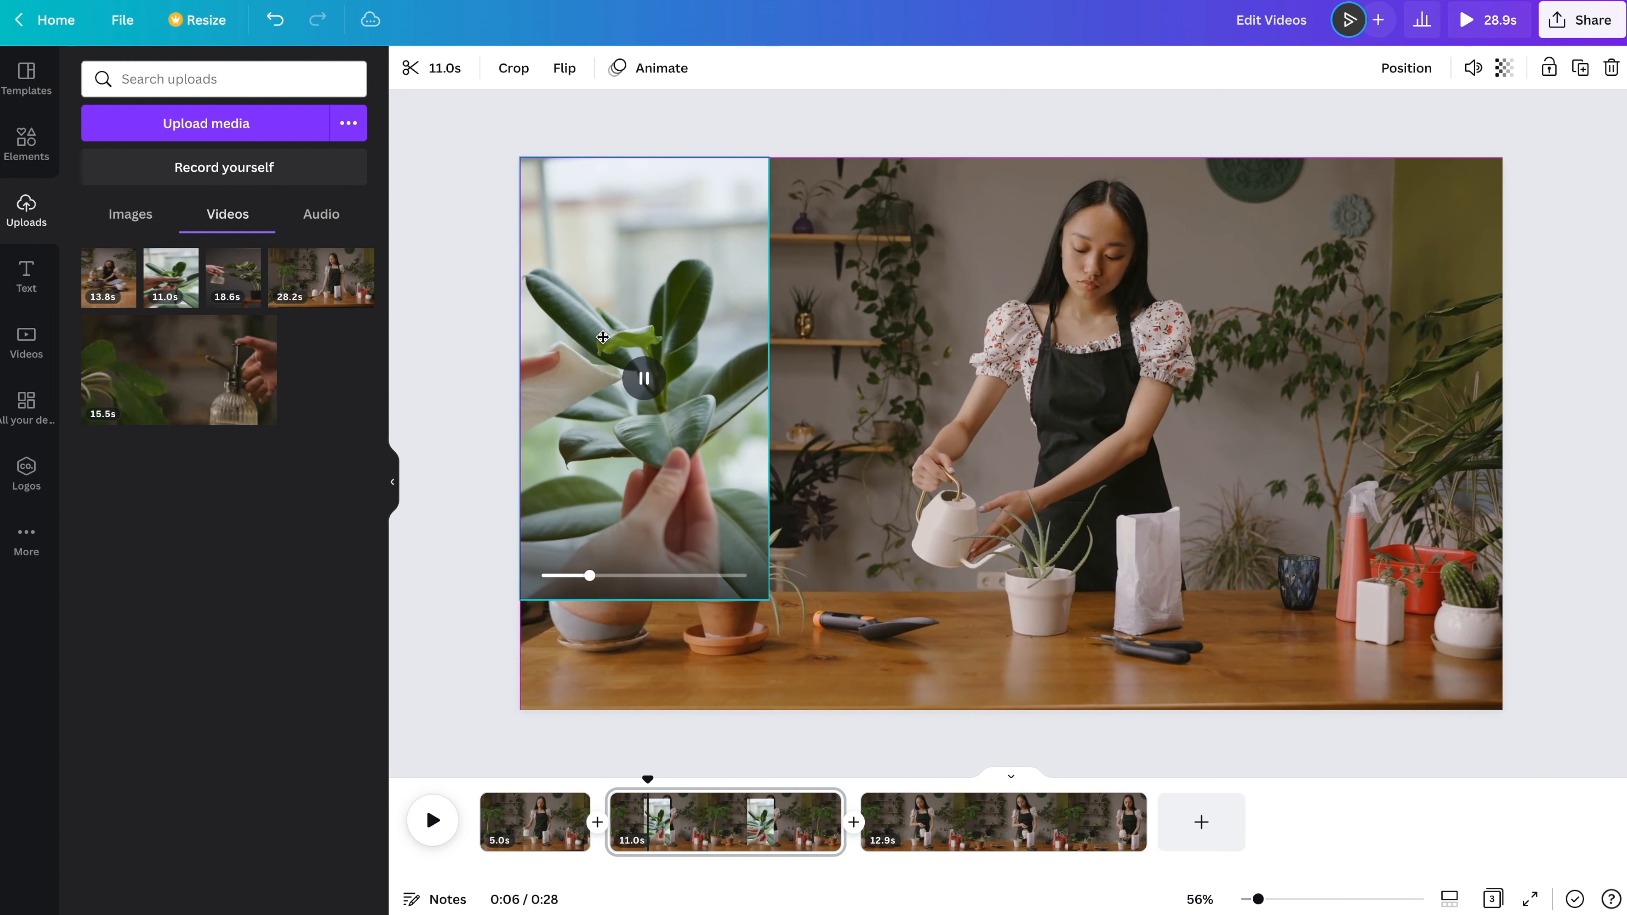
pyautogui.moveTo(771, 600); pyautogui.dragTo(833, 708)
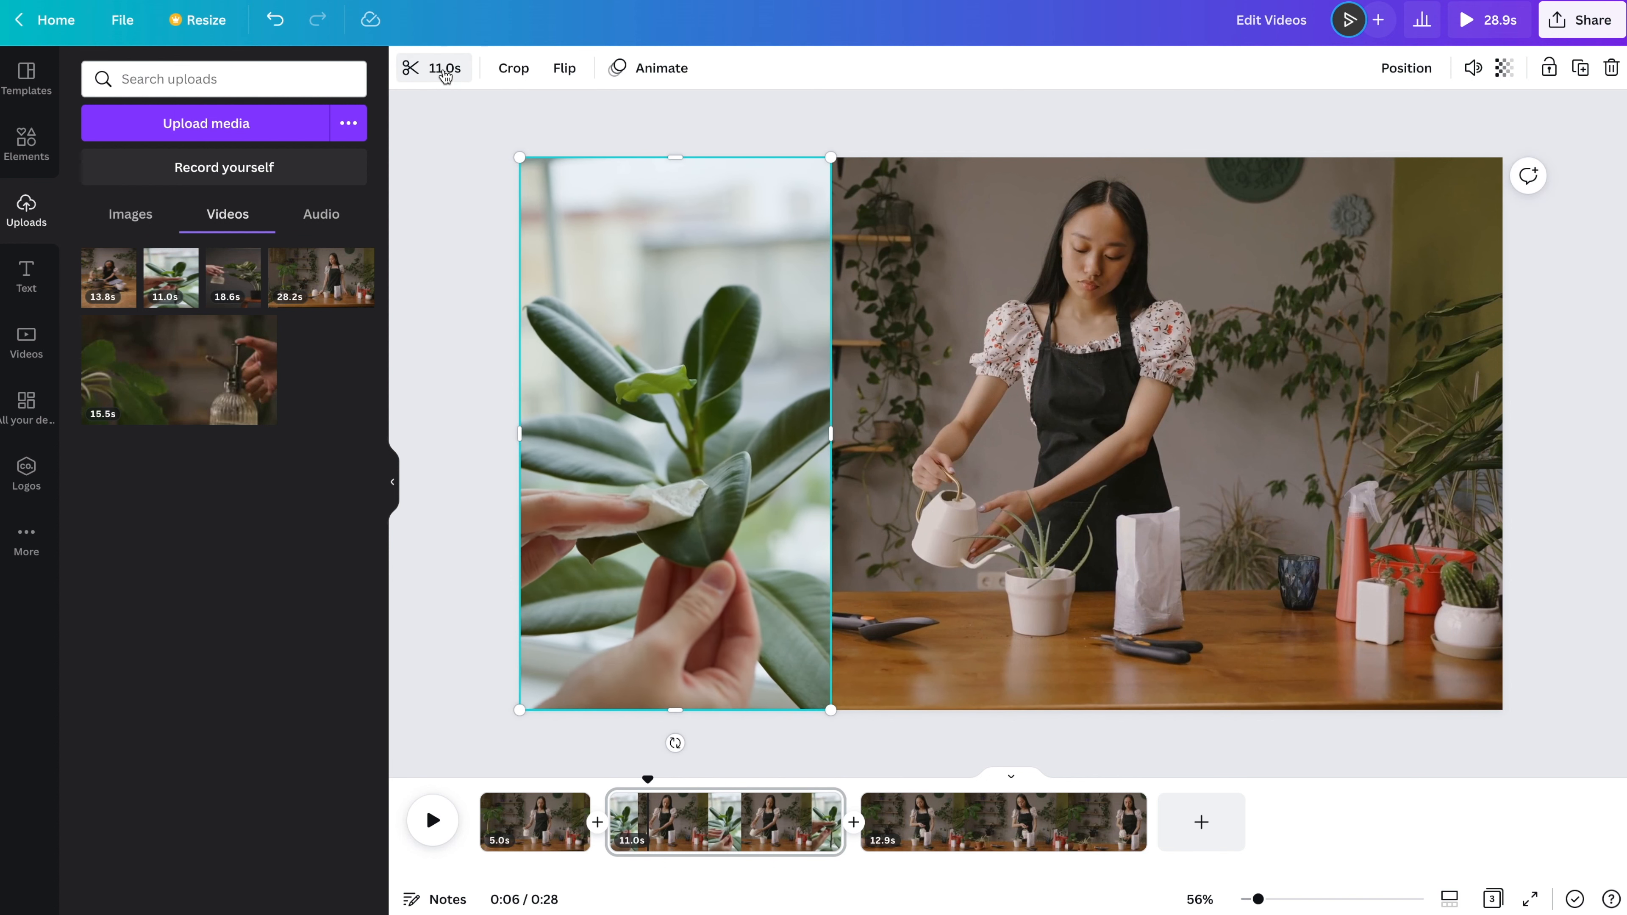
# - Trim the overlaid leaf-wiping video to 5 seconds
pyautogui.click(443, 67)
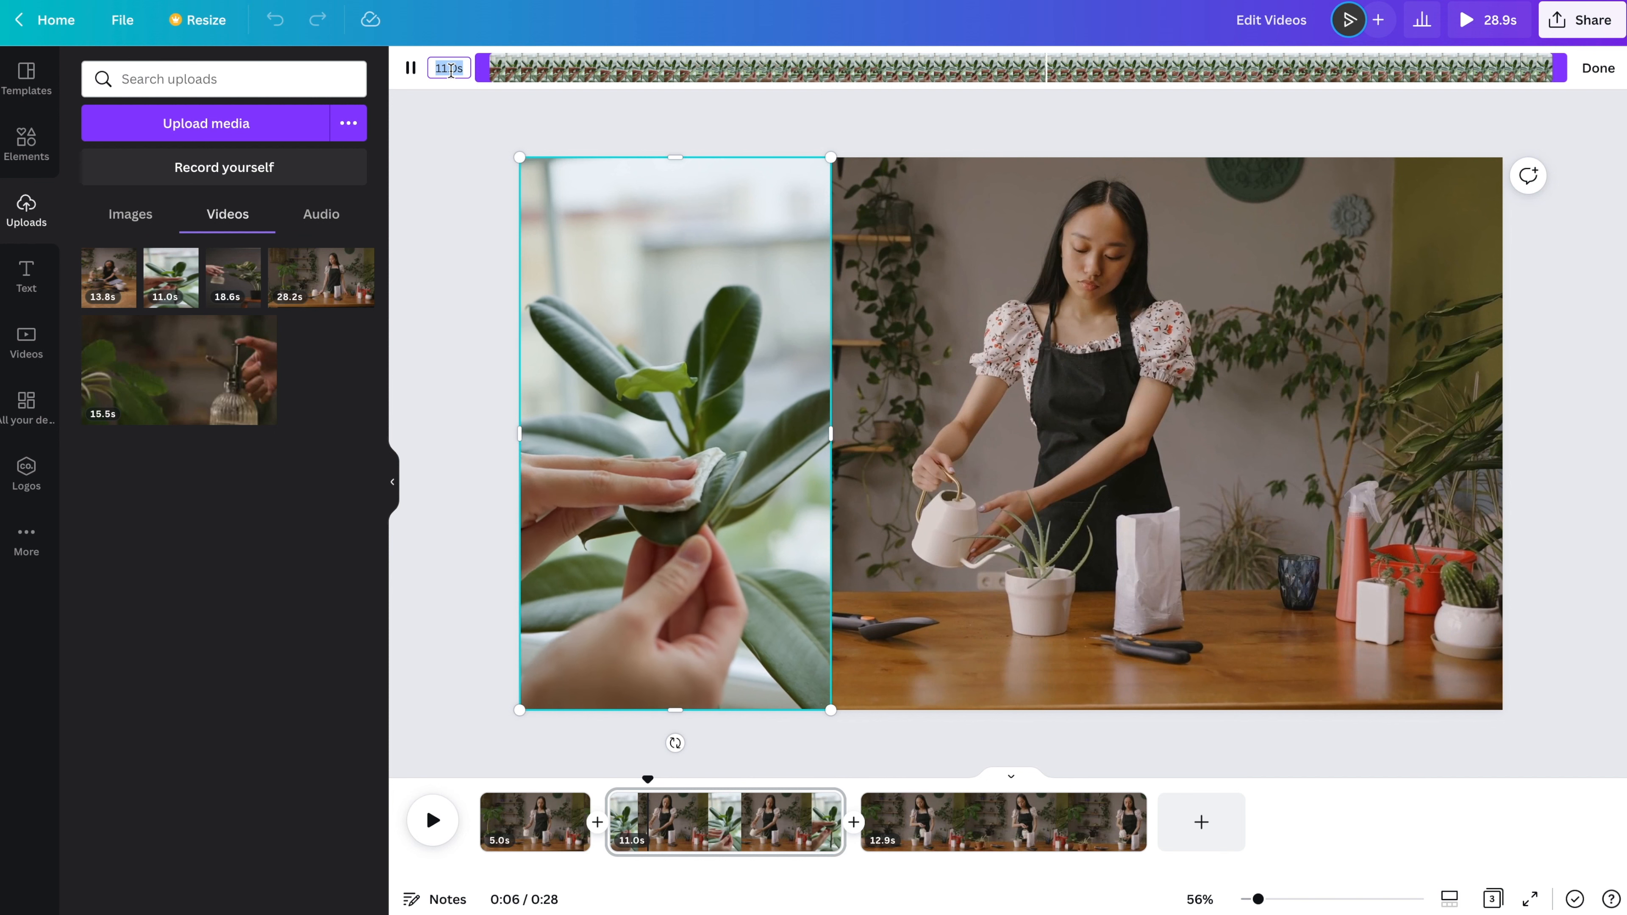
pyautogui.write('5')
pyautogui.press('Return')
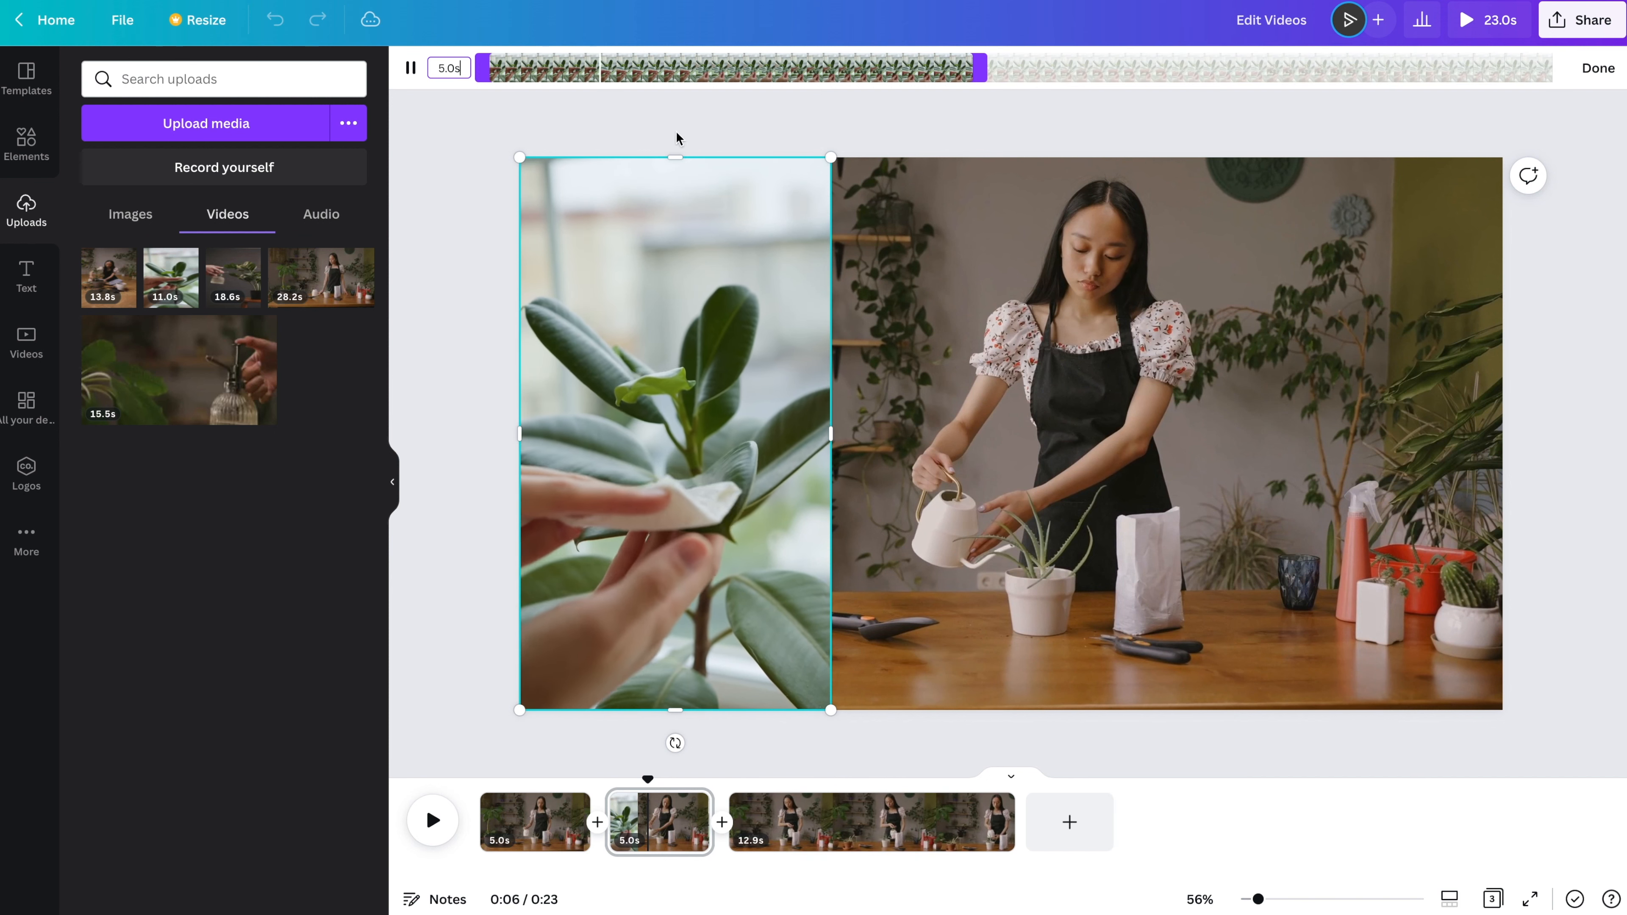
pyautogui.click(1596, 69)
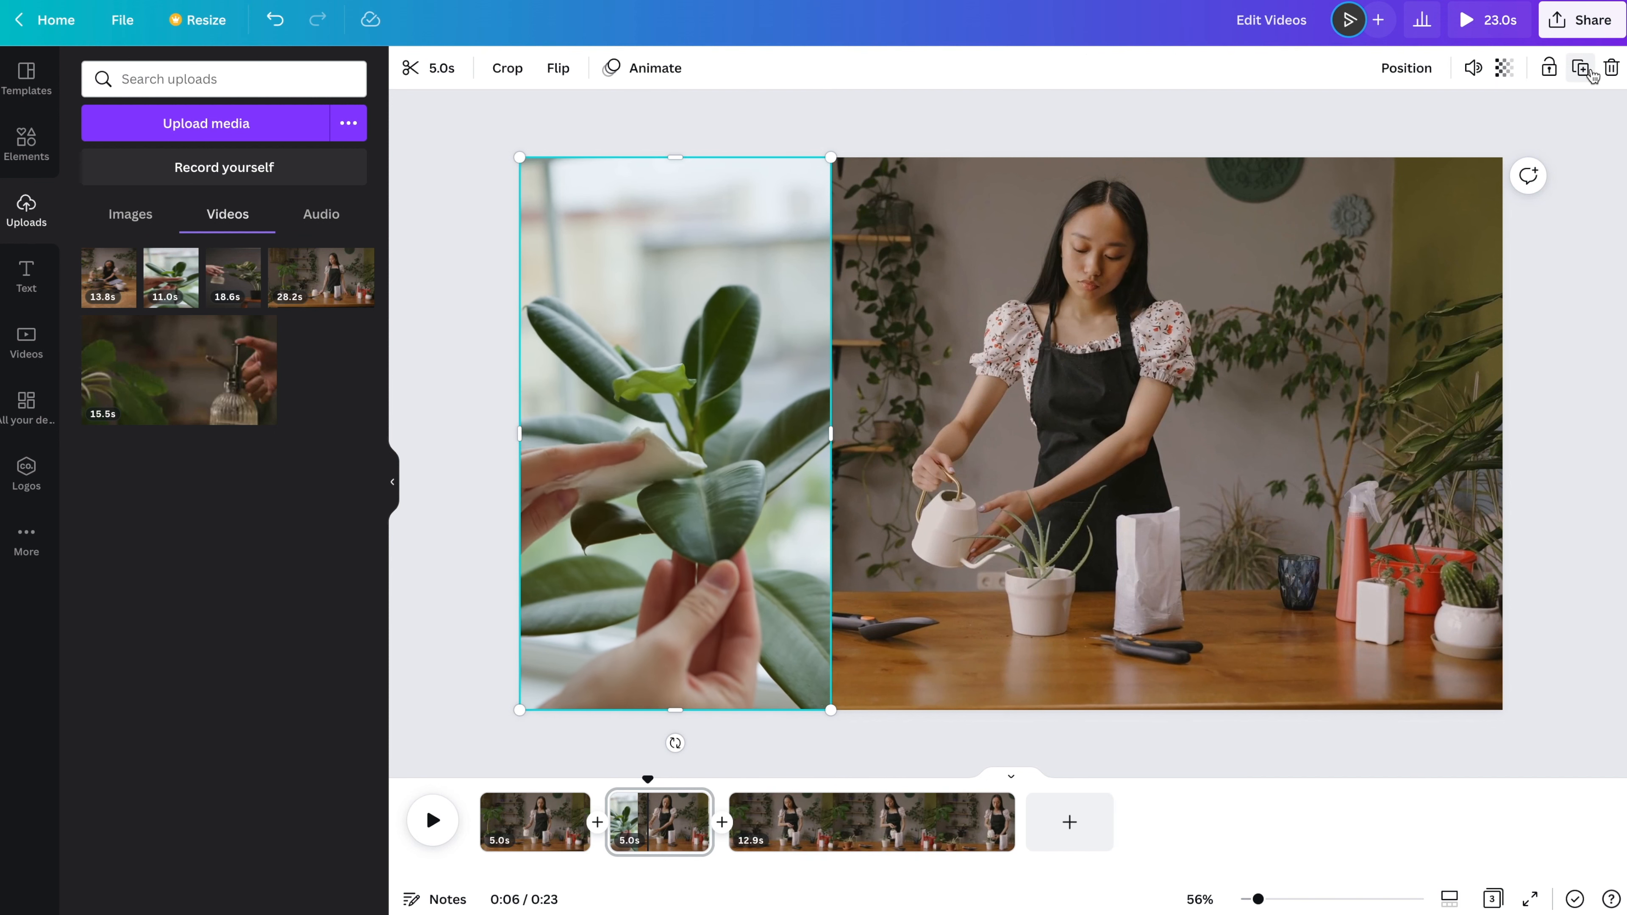
# - Play the sequence from about the 0:04 mark through the page with the overlaid video
pyautogui.click(649, 779)
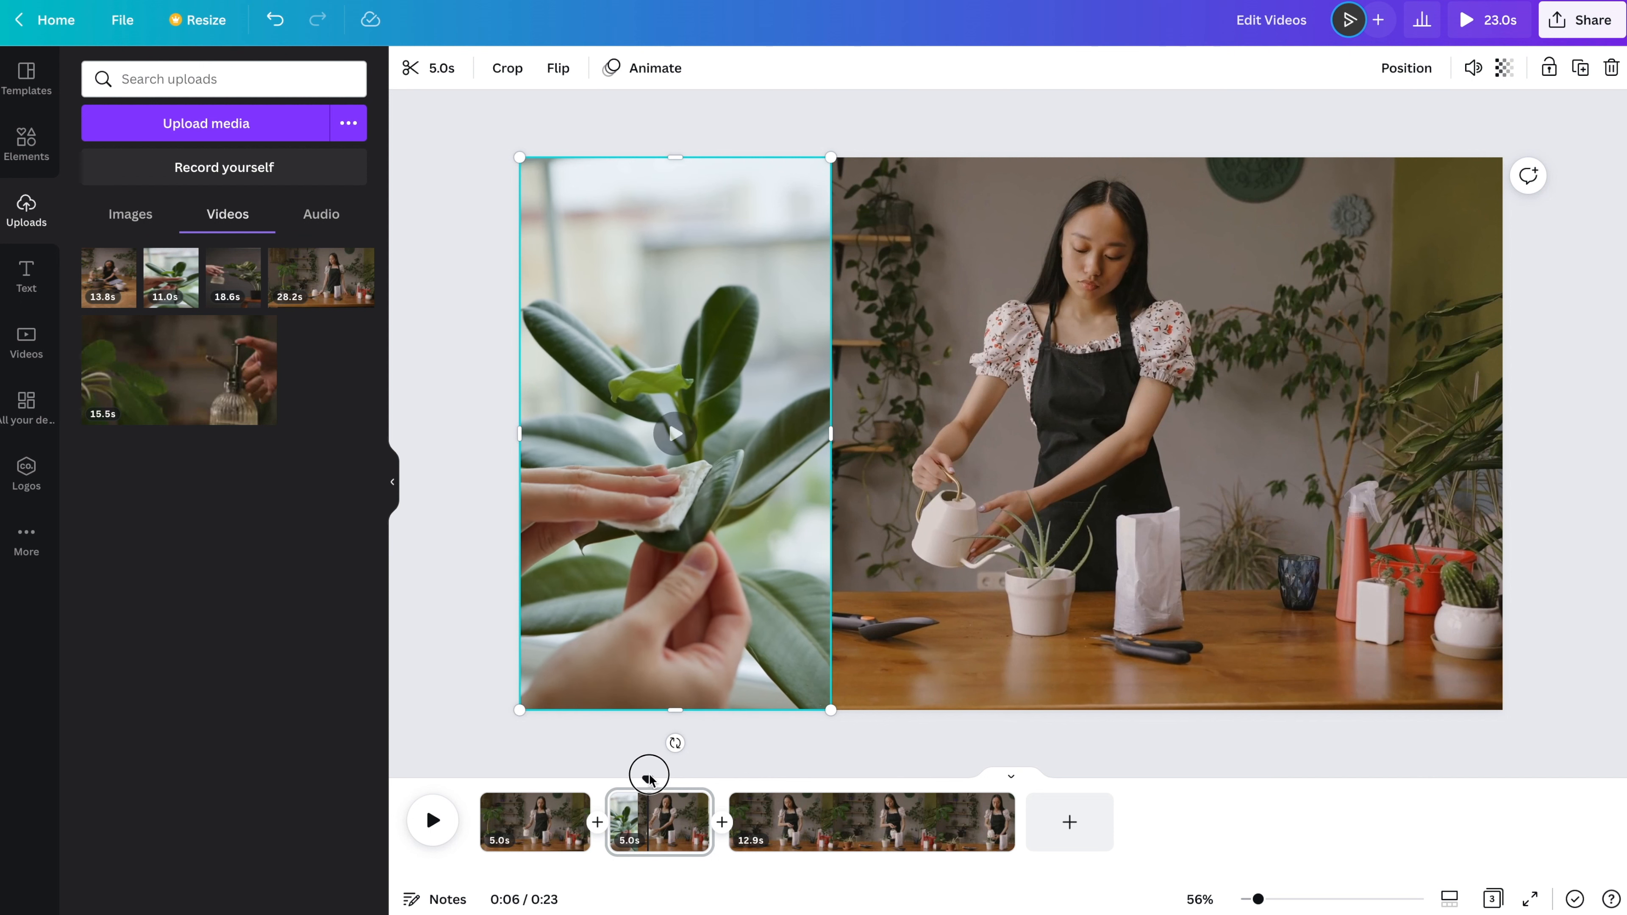
pyautogui.click(569, 785)
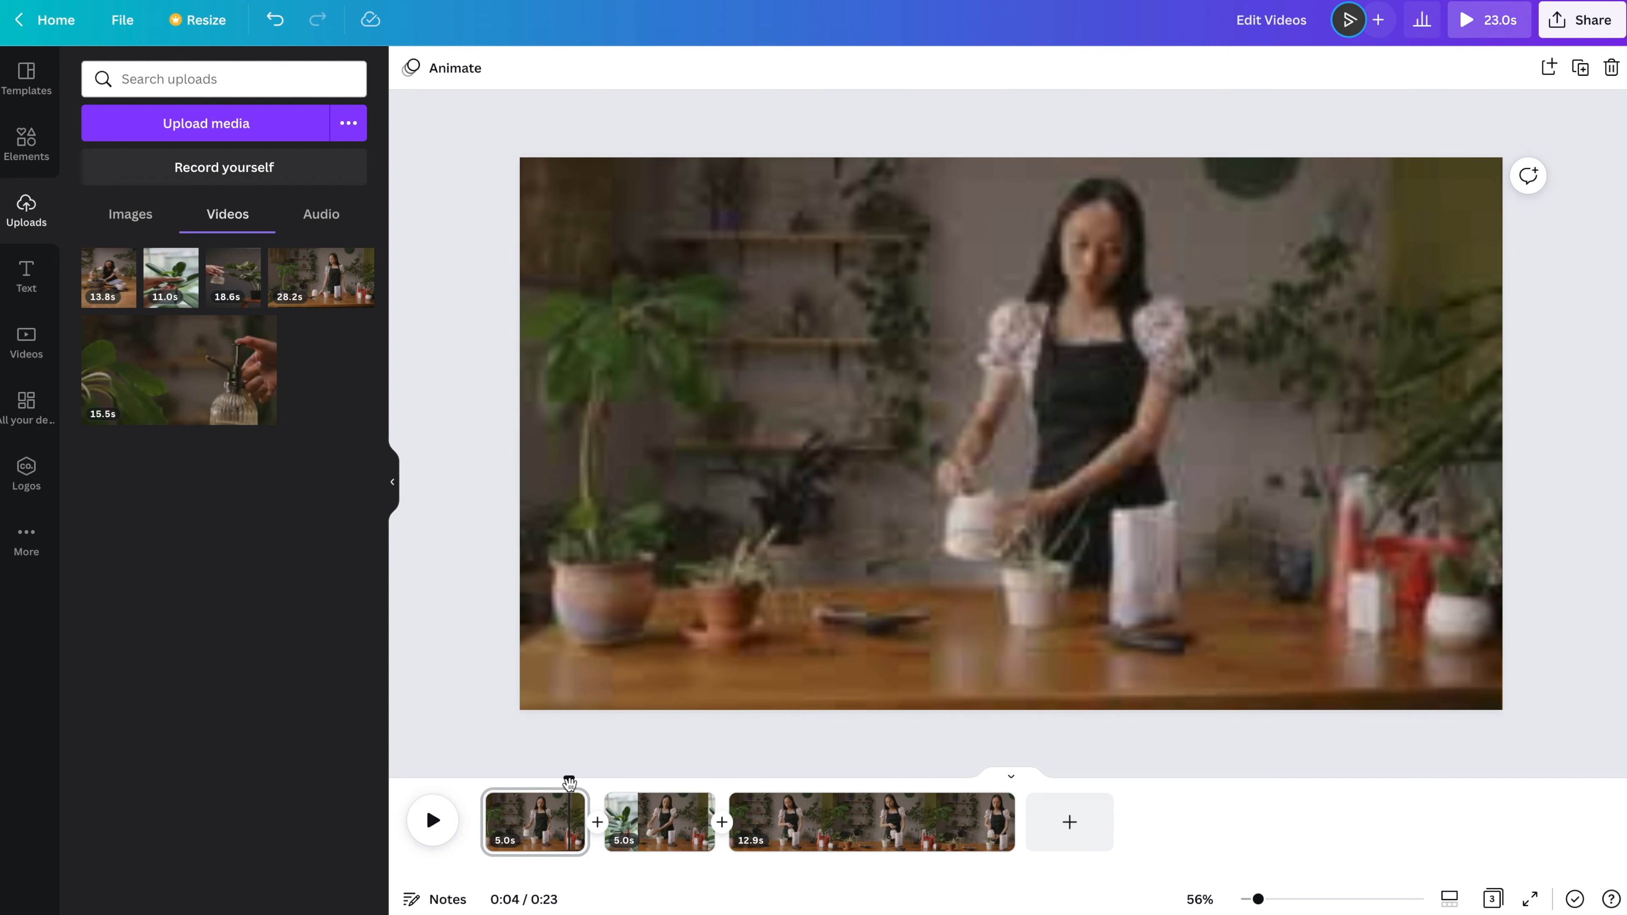
pyautogui.click(433, 821)
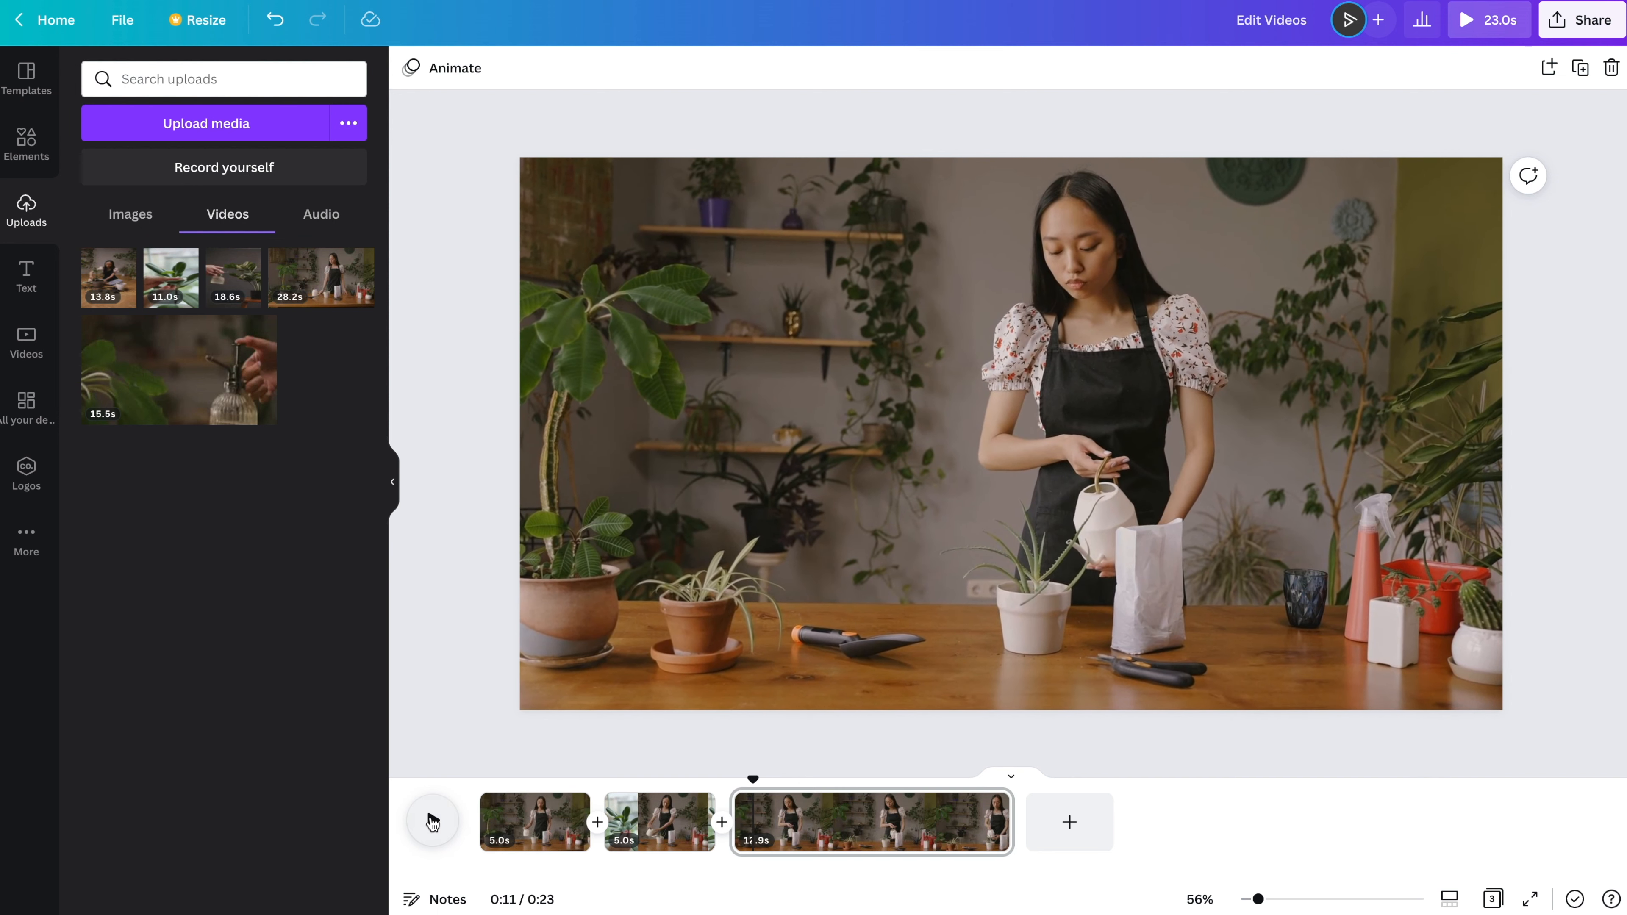
# - Return to the second page and delete the overlaid leaf-wiping video
pyautogui.moveTo(756, 780); pyautogui.dragTo(660, 825)
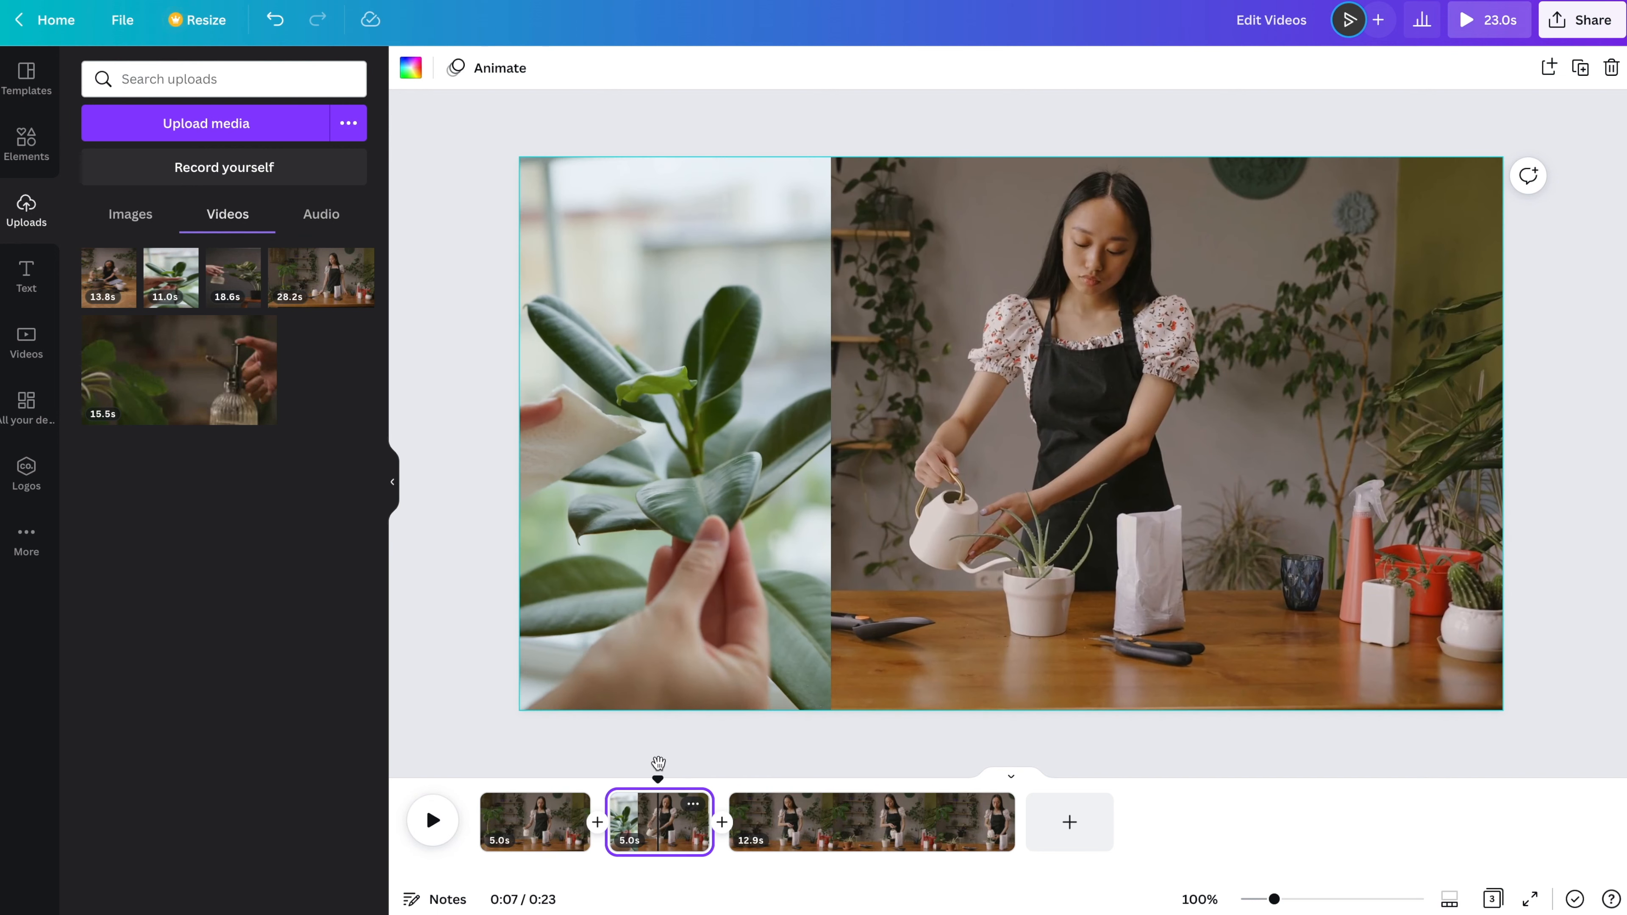
pyautogui.click(649, 539)
pyautogui.press('Delete')
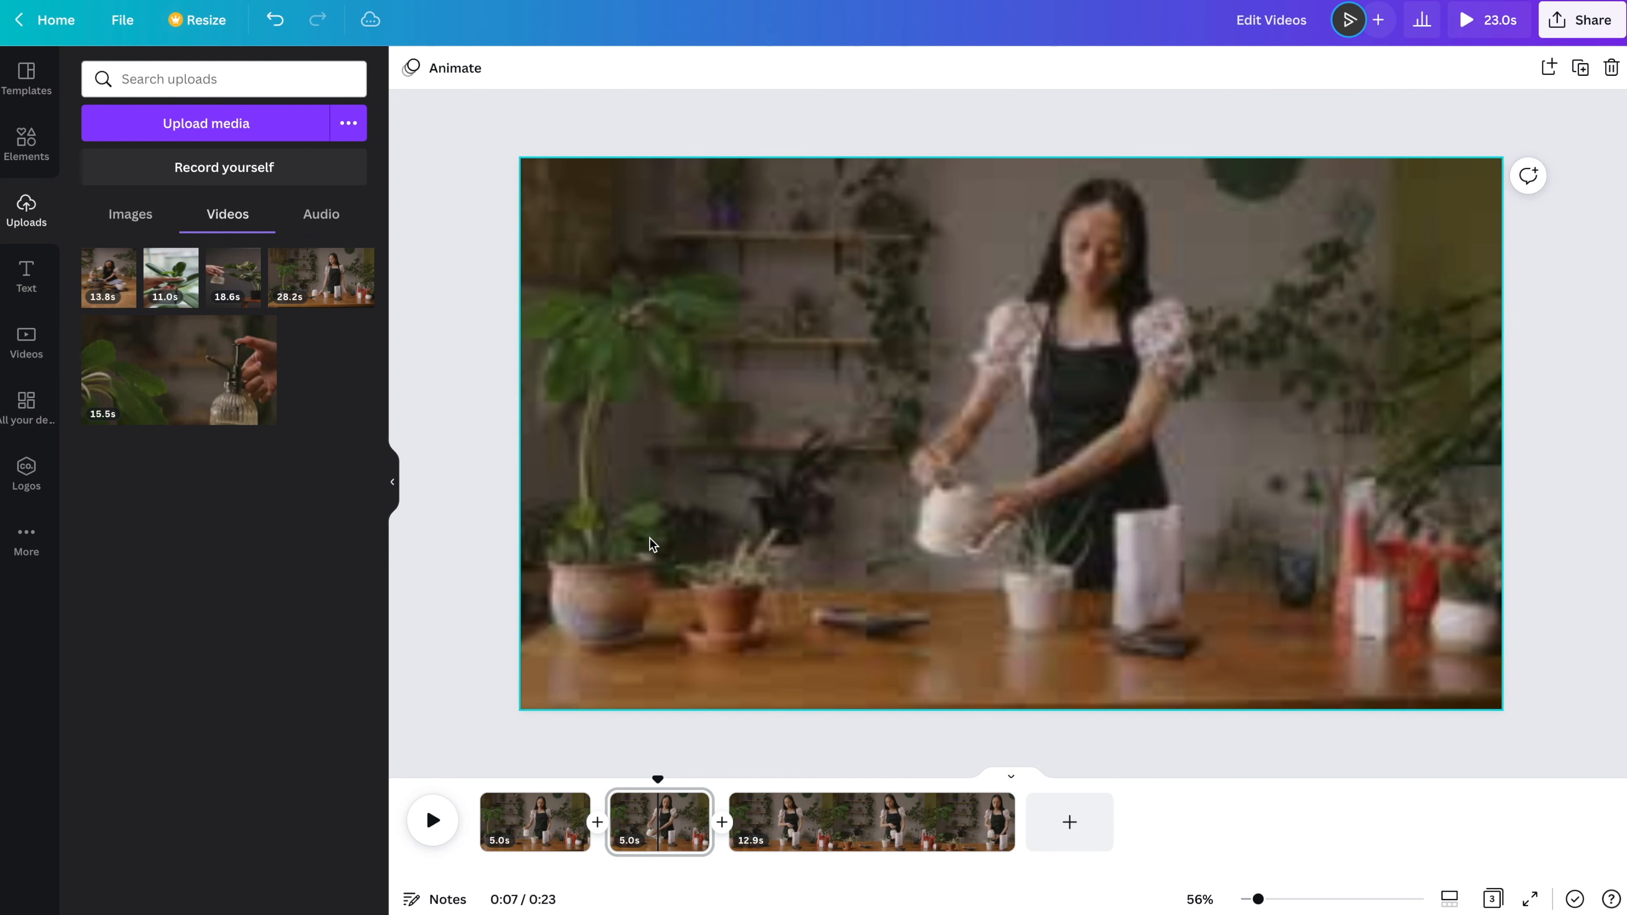
# - Search the elements for "frame", add the circular frame to the second page and place it beside the woman, over the plants and shelves
pyautogui.click(55, 164)
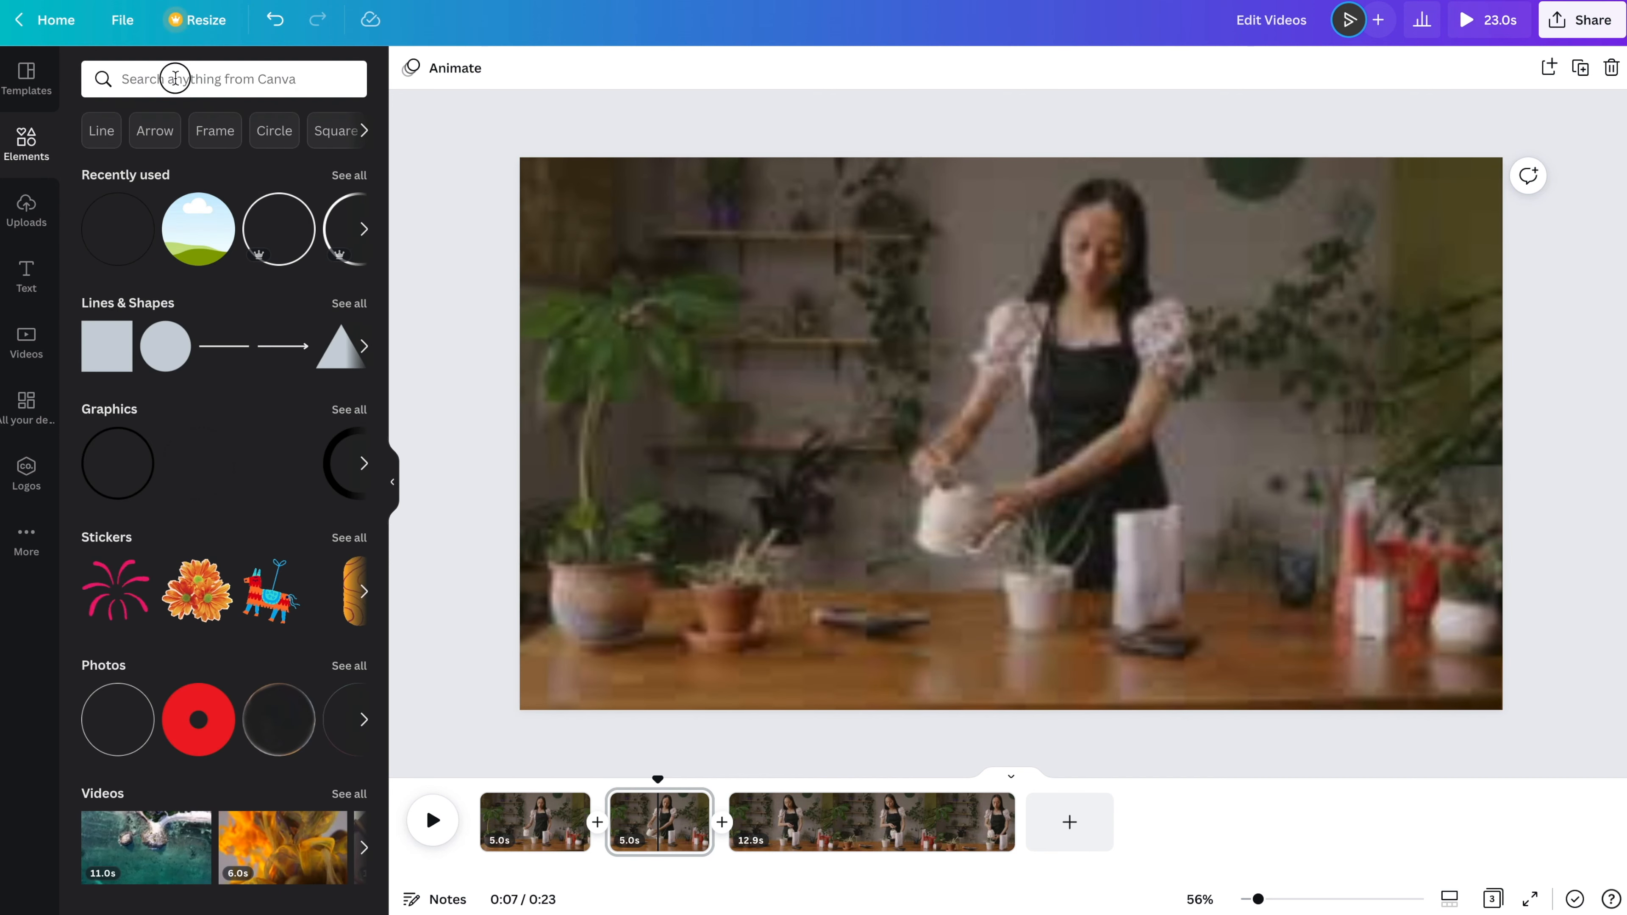
pyautogui.click(192, 79)
pyautogui.write('frame')
pyautogui.click(145, 161)
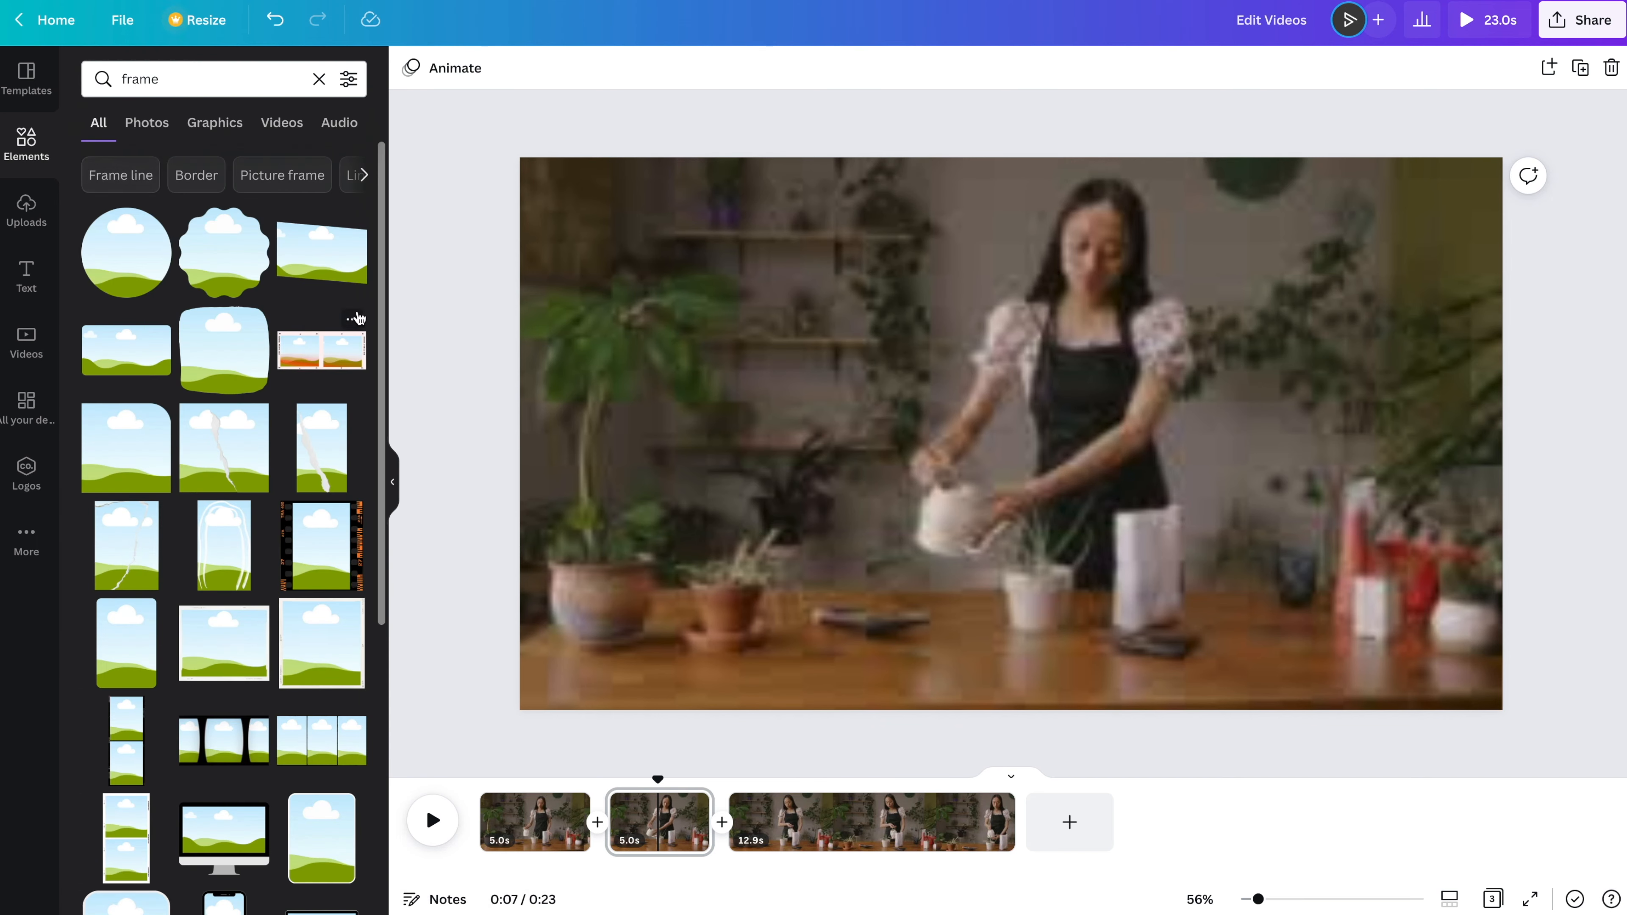
pyautogui.moveTo(382, 311); pyautogui.dragTo(382, 363)
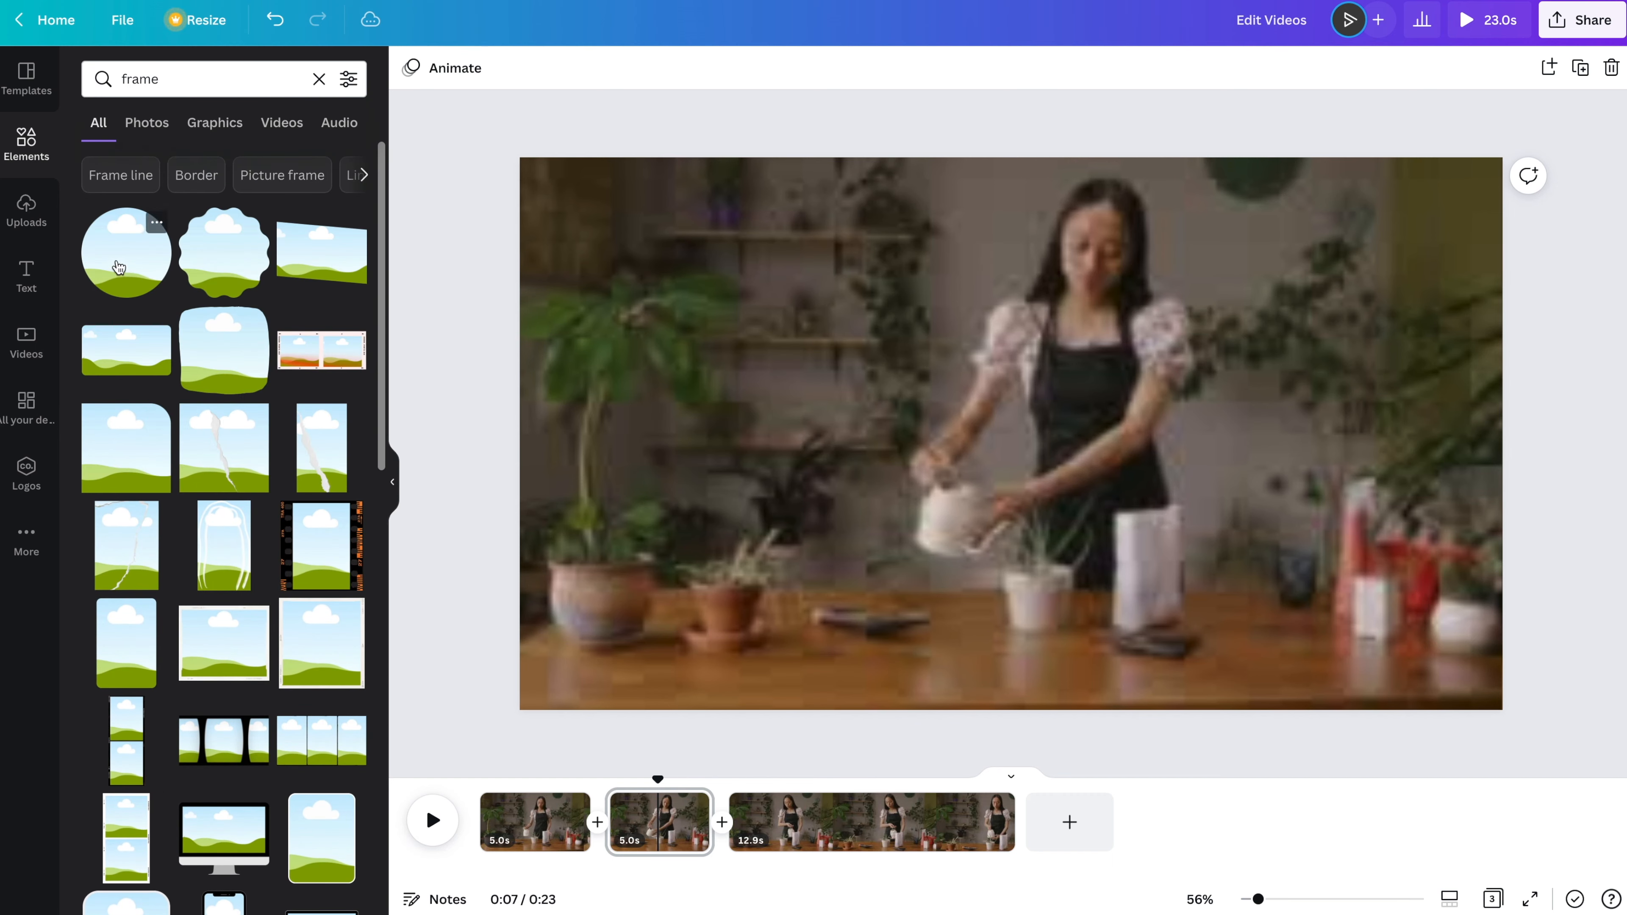
pyautogui.click(118, 266)
pyautogui.moveTo(1013, 438); pyautogui.dragTo(772, 436)
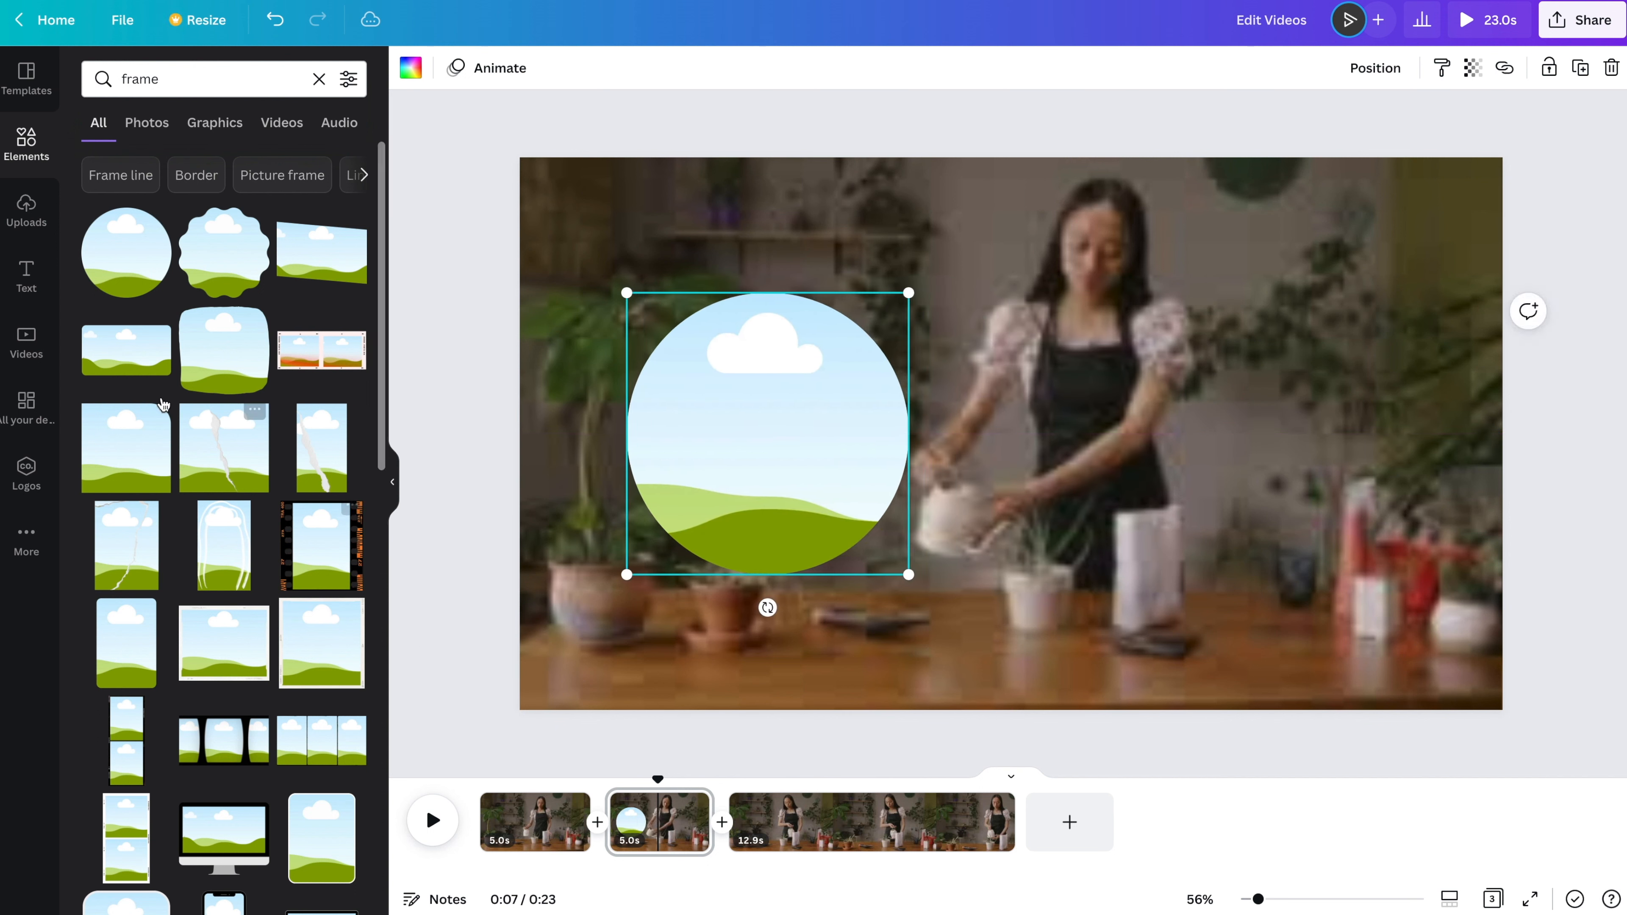
# - Fill the circular frame with the 11.0 s leaf-wiping video, and replace it with the 18.6 s plant-spraying video
pyautogui.click(25, 211)
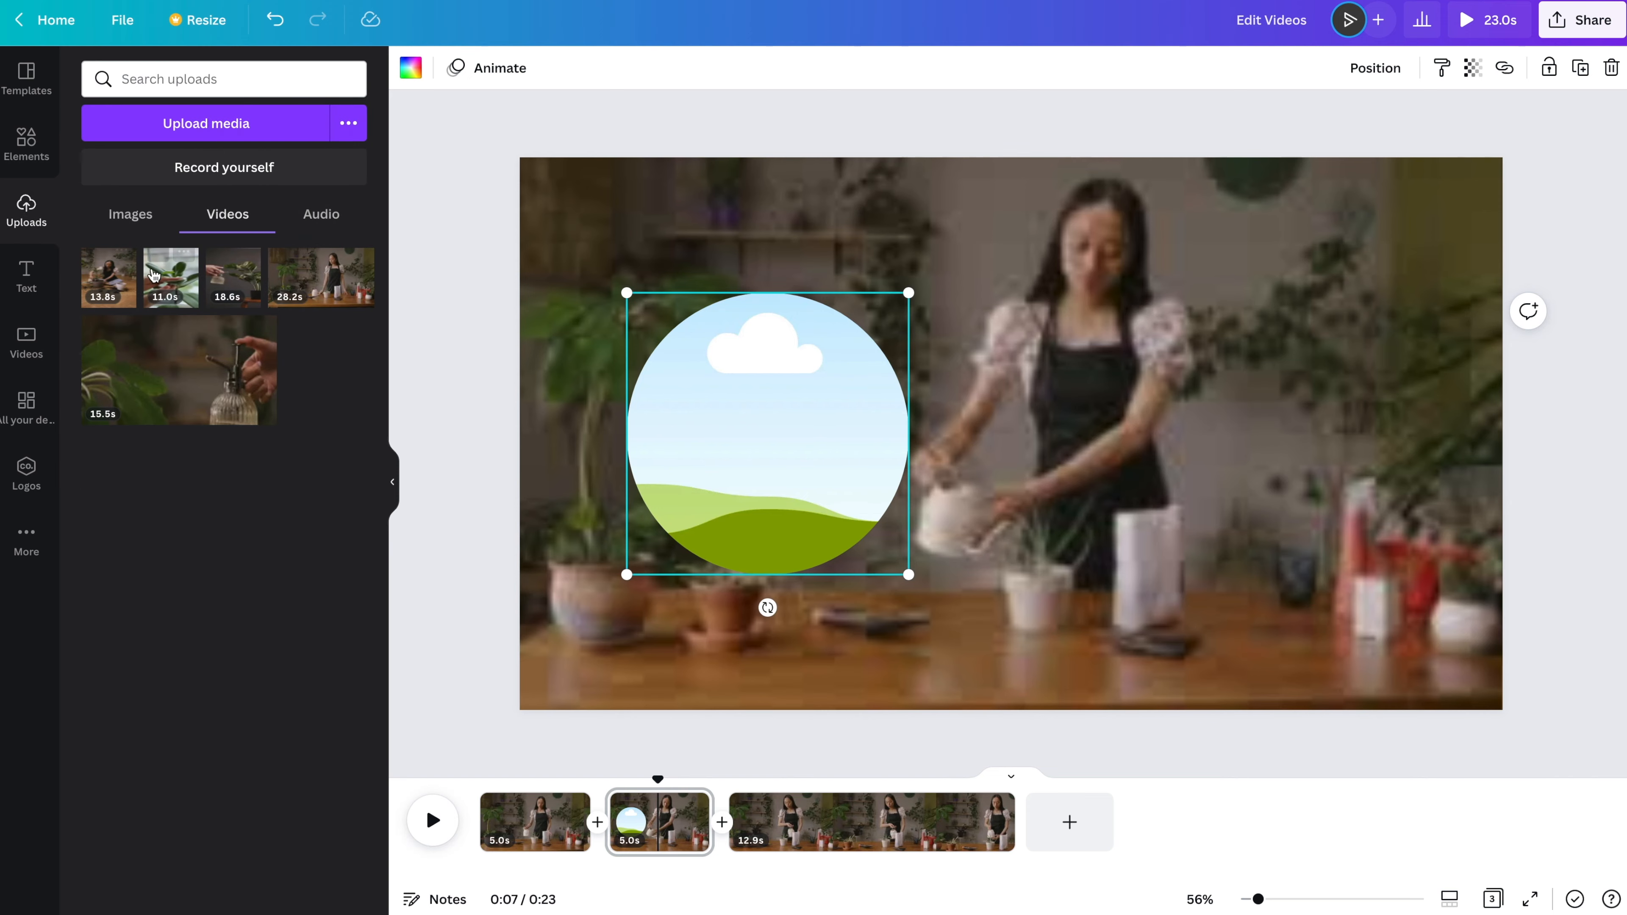
pyautogui.moveTo(189, 287); pyautogui.dragTo(642, 386)
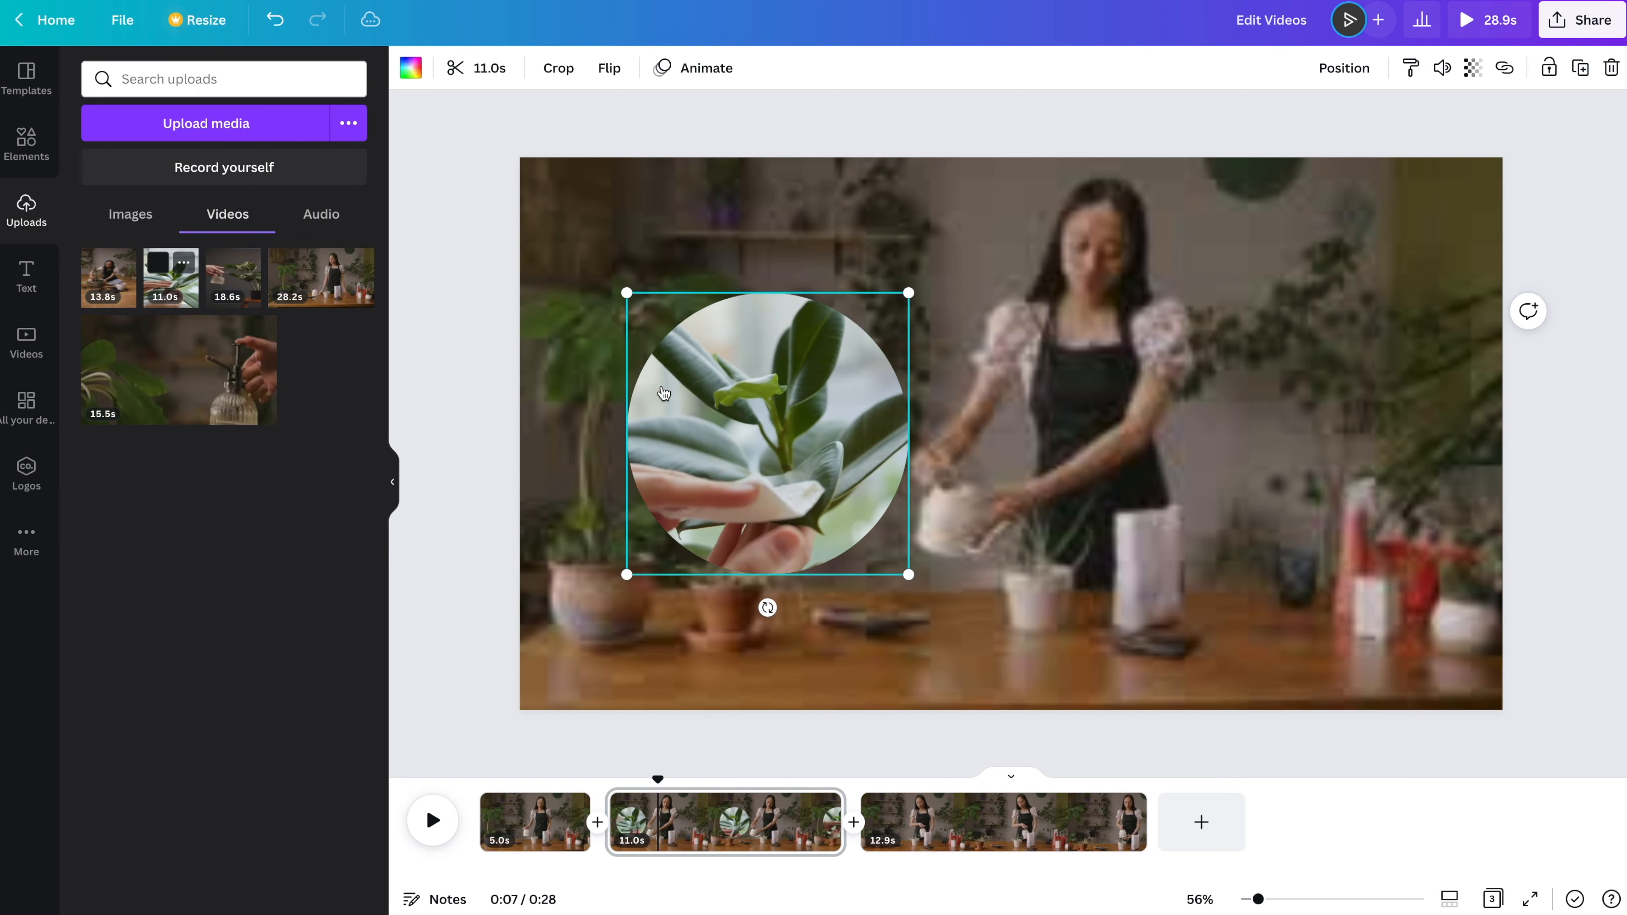
pyautogui.moveTo(233, 278); pyautogui.dragTo(701, 399)
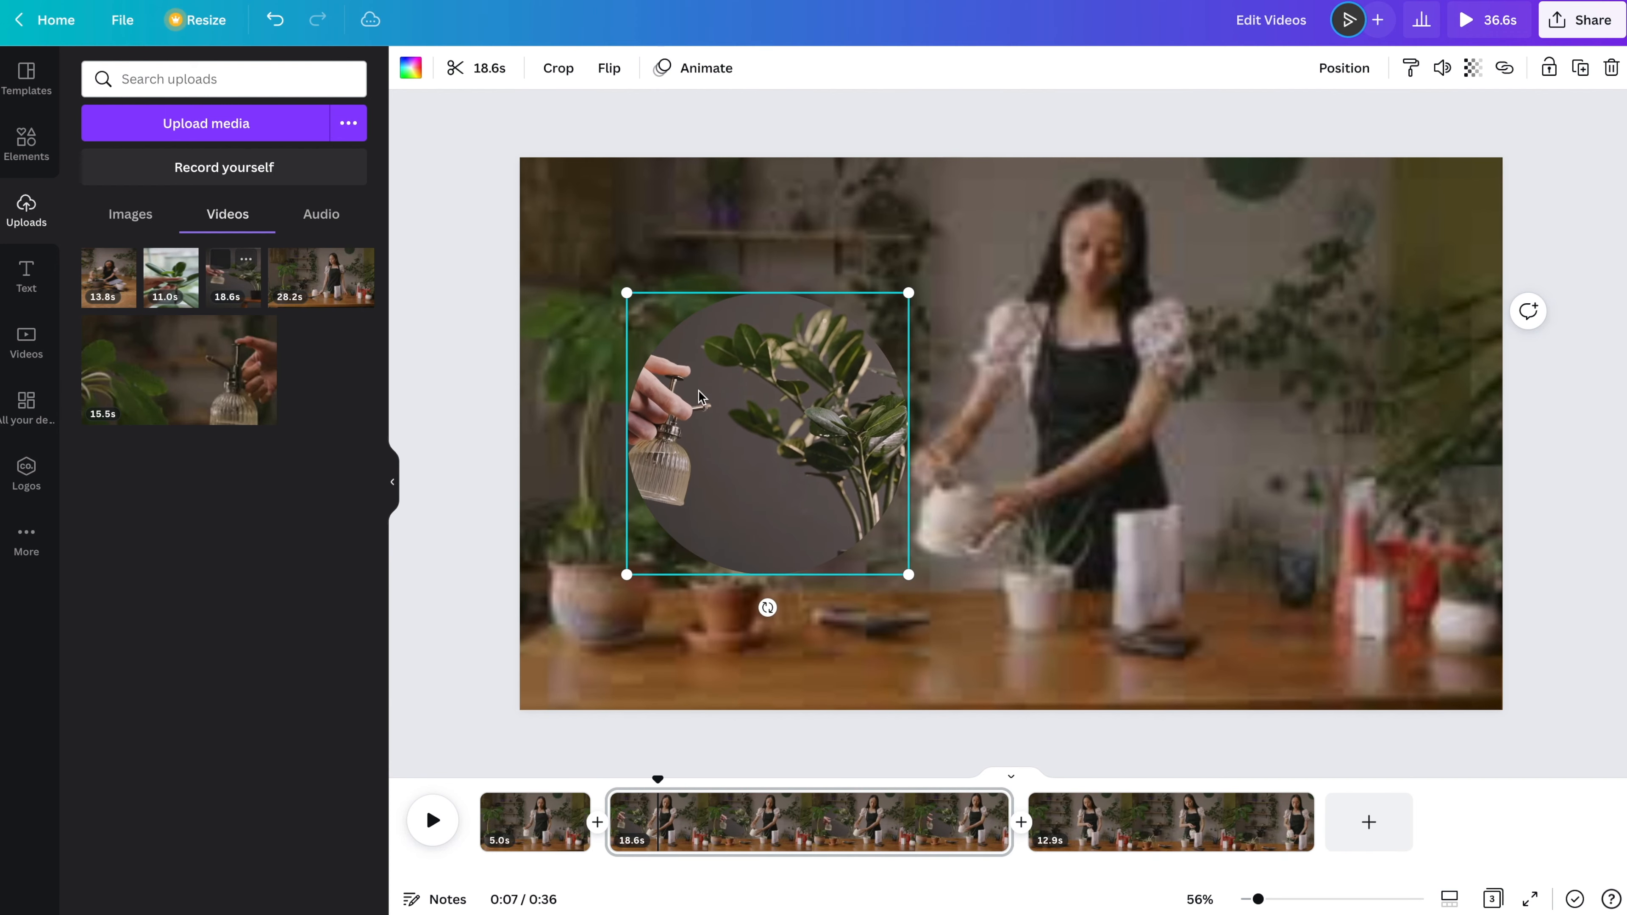
# - Enlarge the plant-spraying video slightly and reposition it inside the circular frame, and nudge the frame slightly
pyautogui.doubleClick(700, 396)
pyautogui.moveTo(630, 682); pyautogui.dragTo(588, 680)
pyautogui.moveTo(787, 478); pyautogui.dragTo(787, 488)
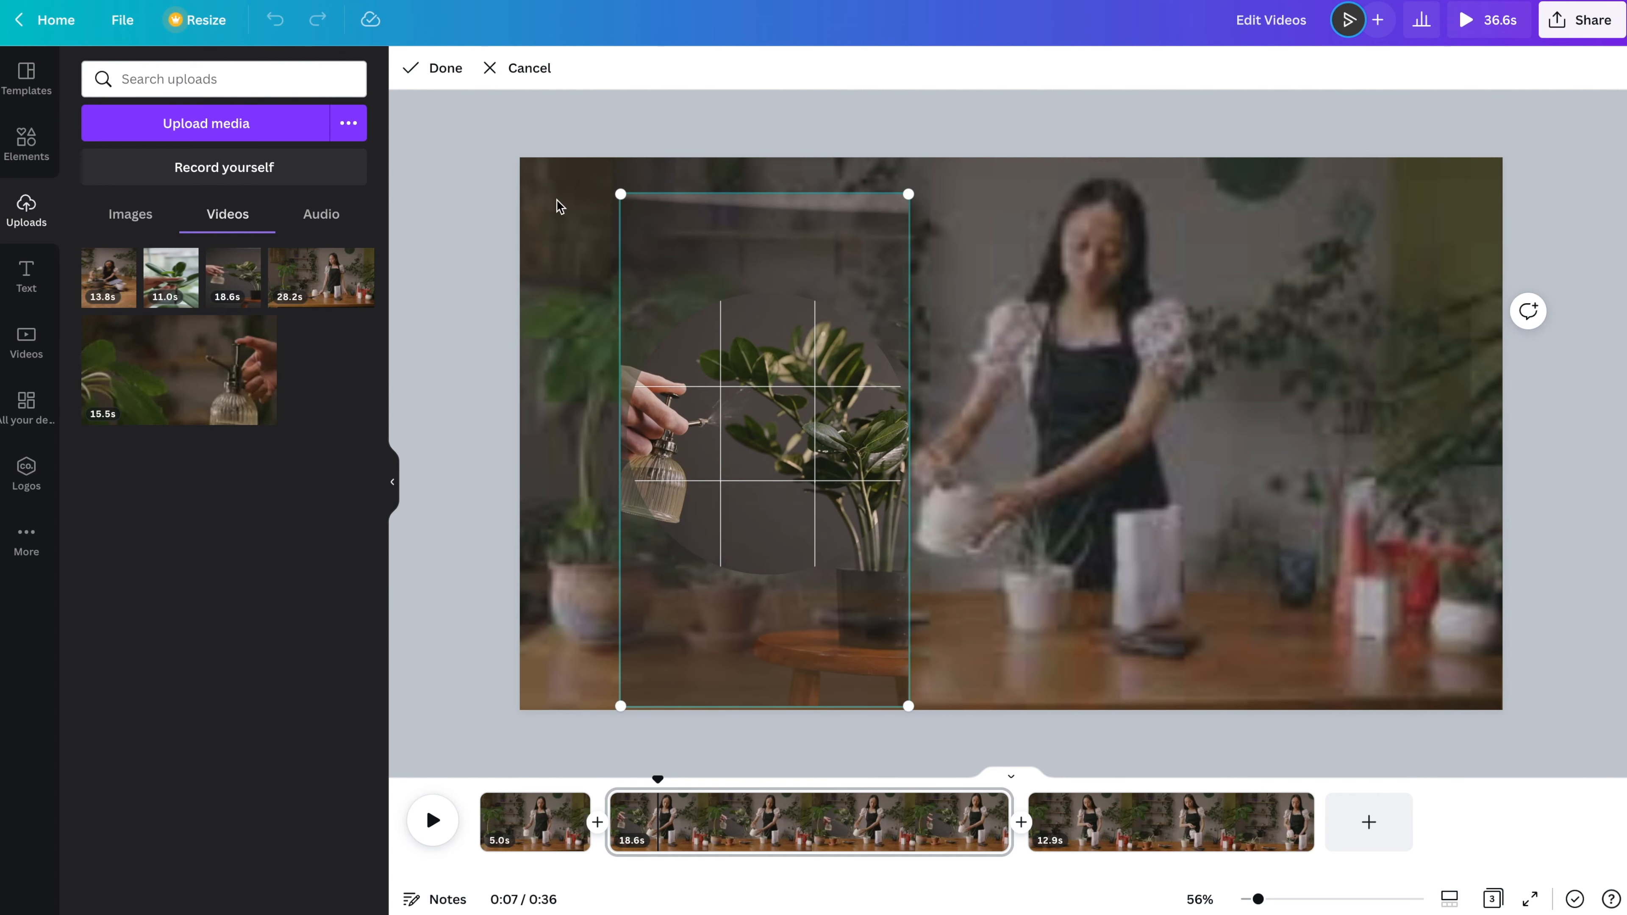
pyautogui.click(448, 71)
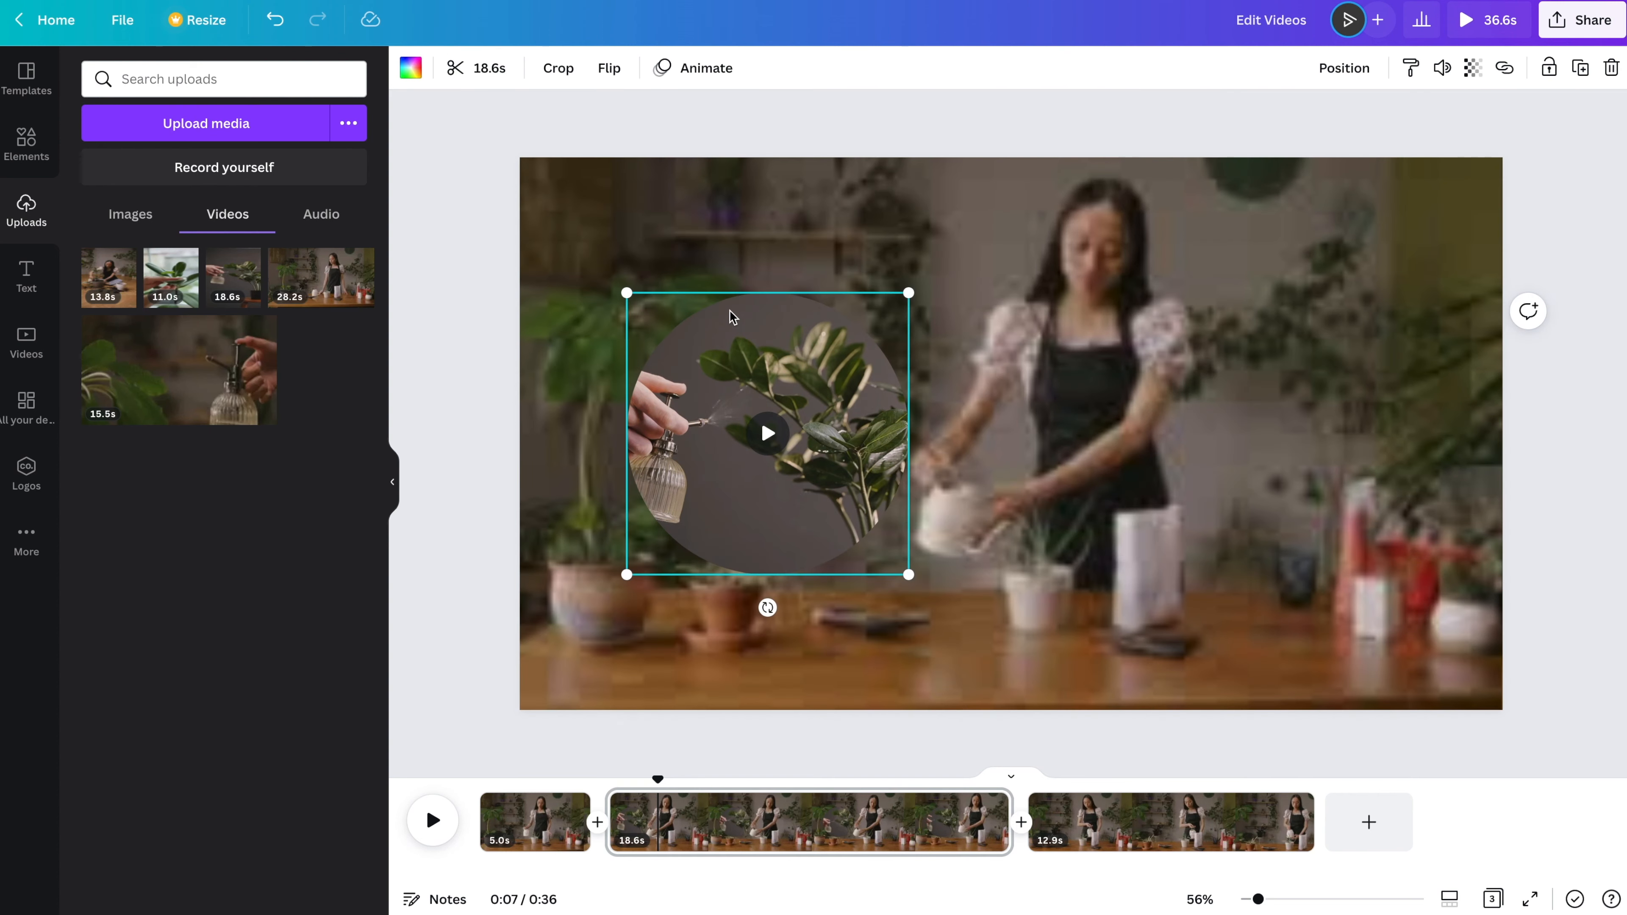
pyautogui.moveTo(821, 343)
pyautogui.mouseDown()
pyautogui.moveTo(818, 331)
pyautogui.moveTo(820, 346)
pyautogui.mouseUp()
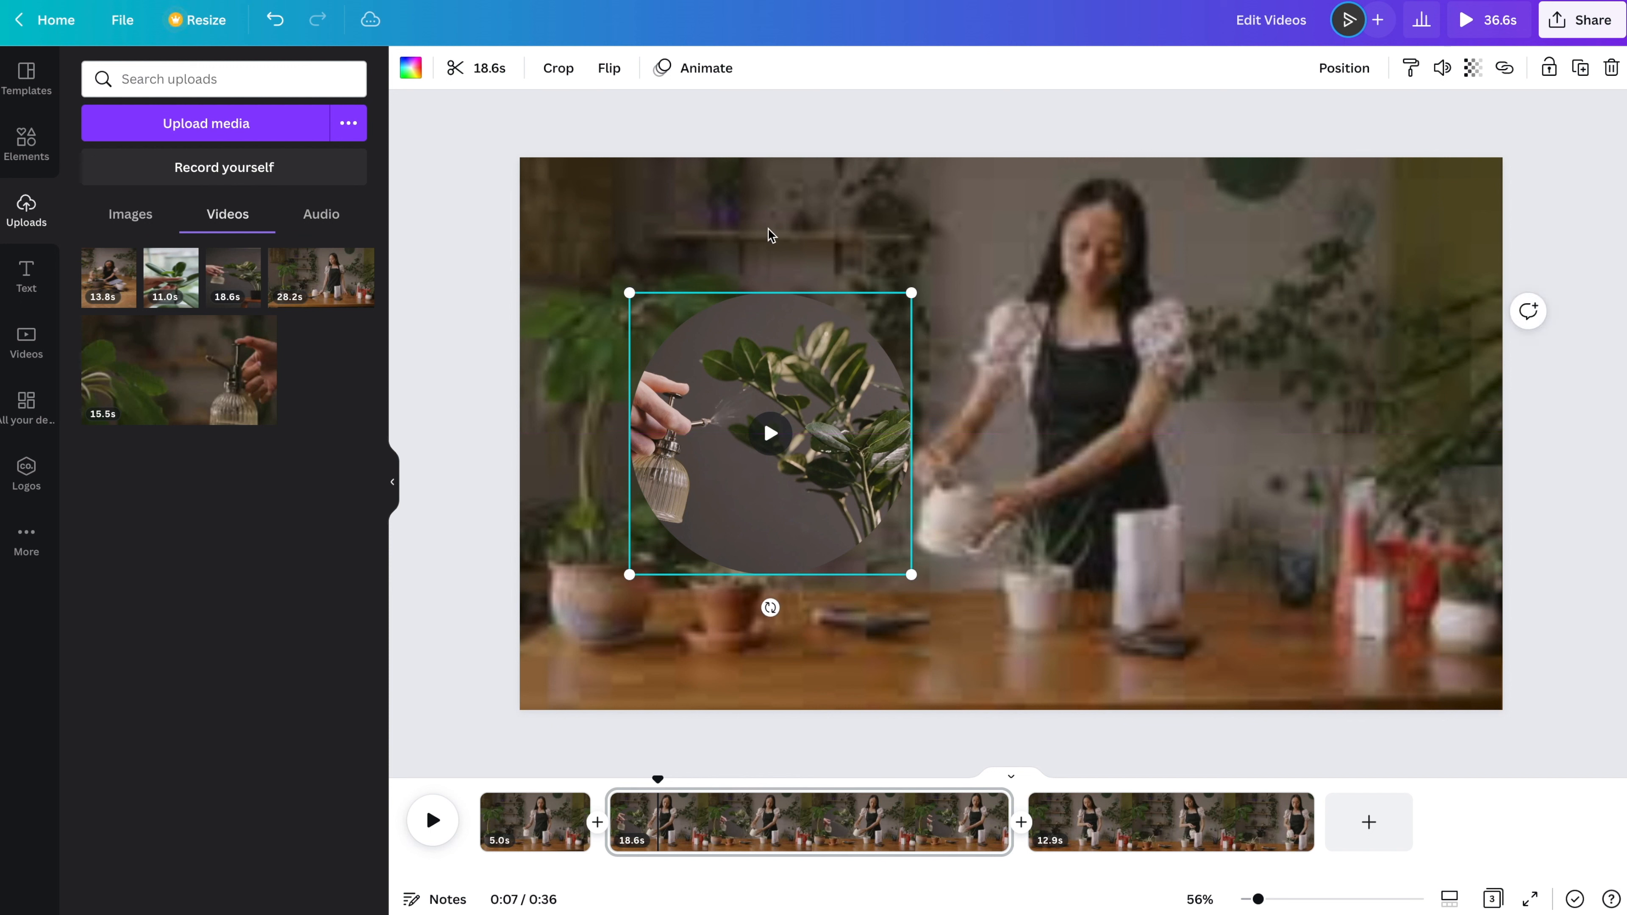
# - Trim the plant-spraying video in the frame to 5 seconds and play the sequence through the second page
pyautogui.click(486, 68)
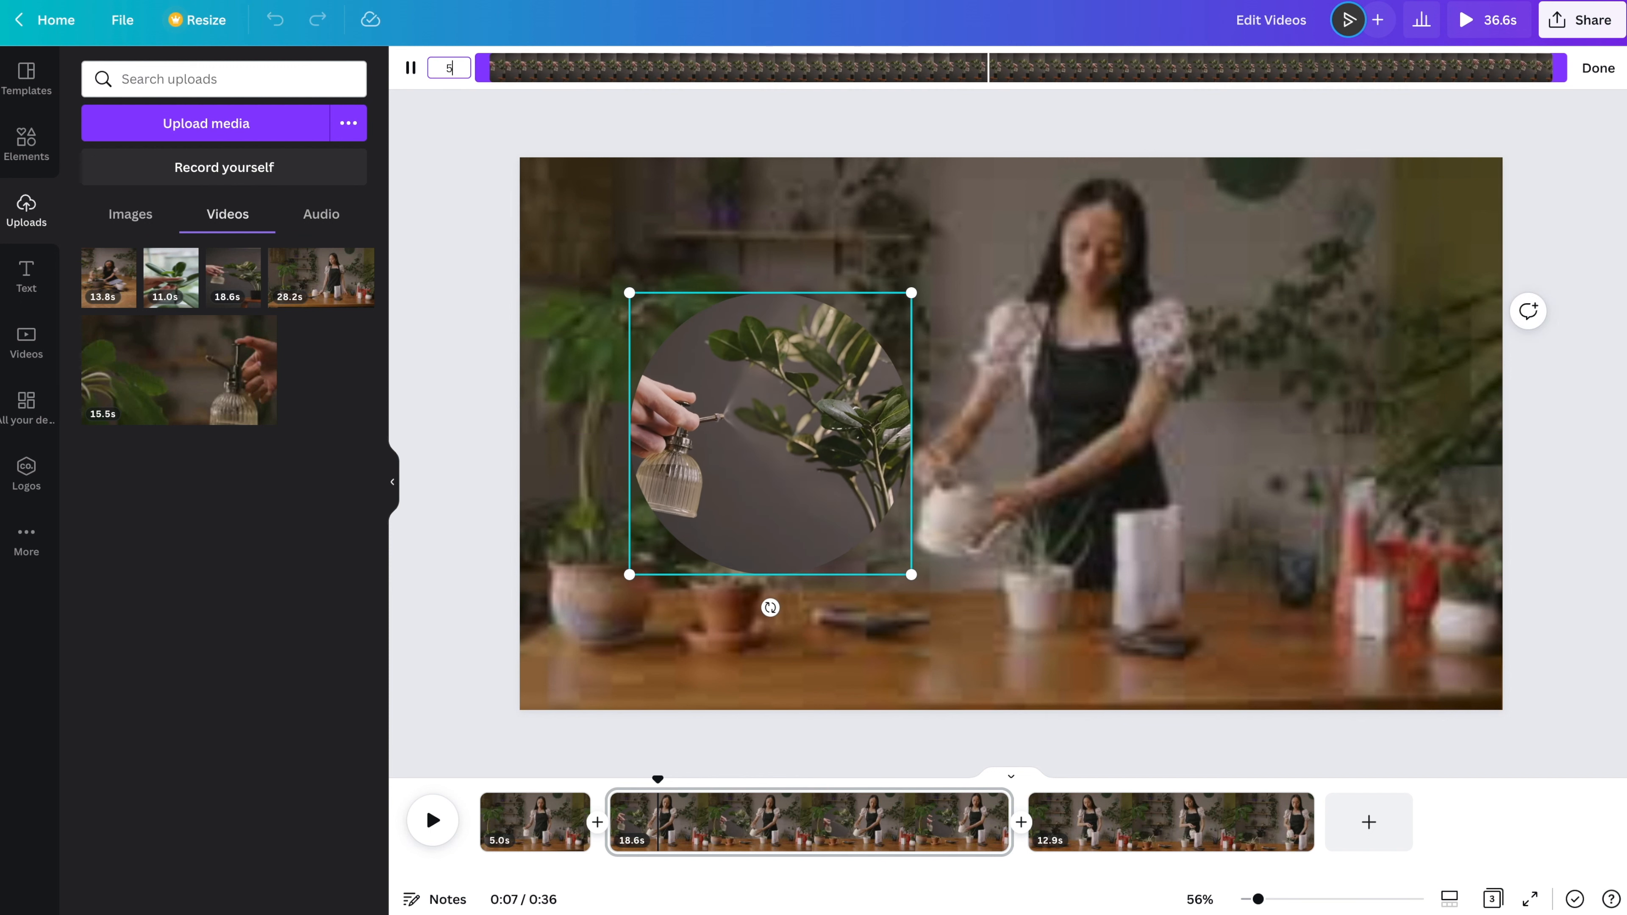
pyautogui.write('5')
pyautogui.press('Return')
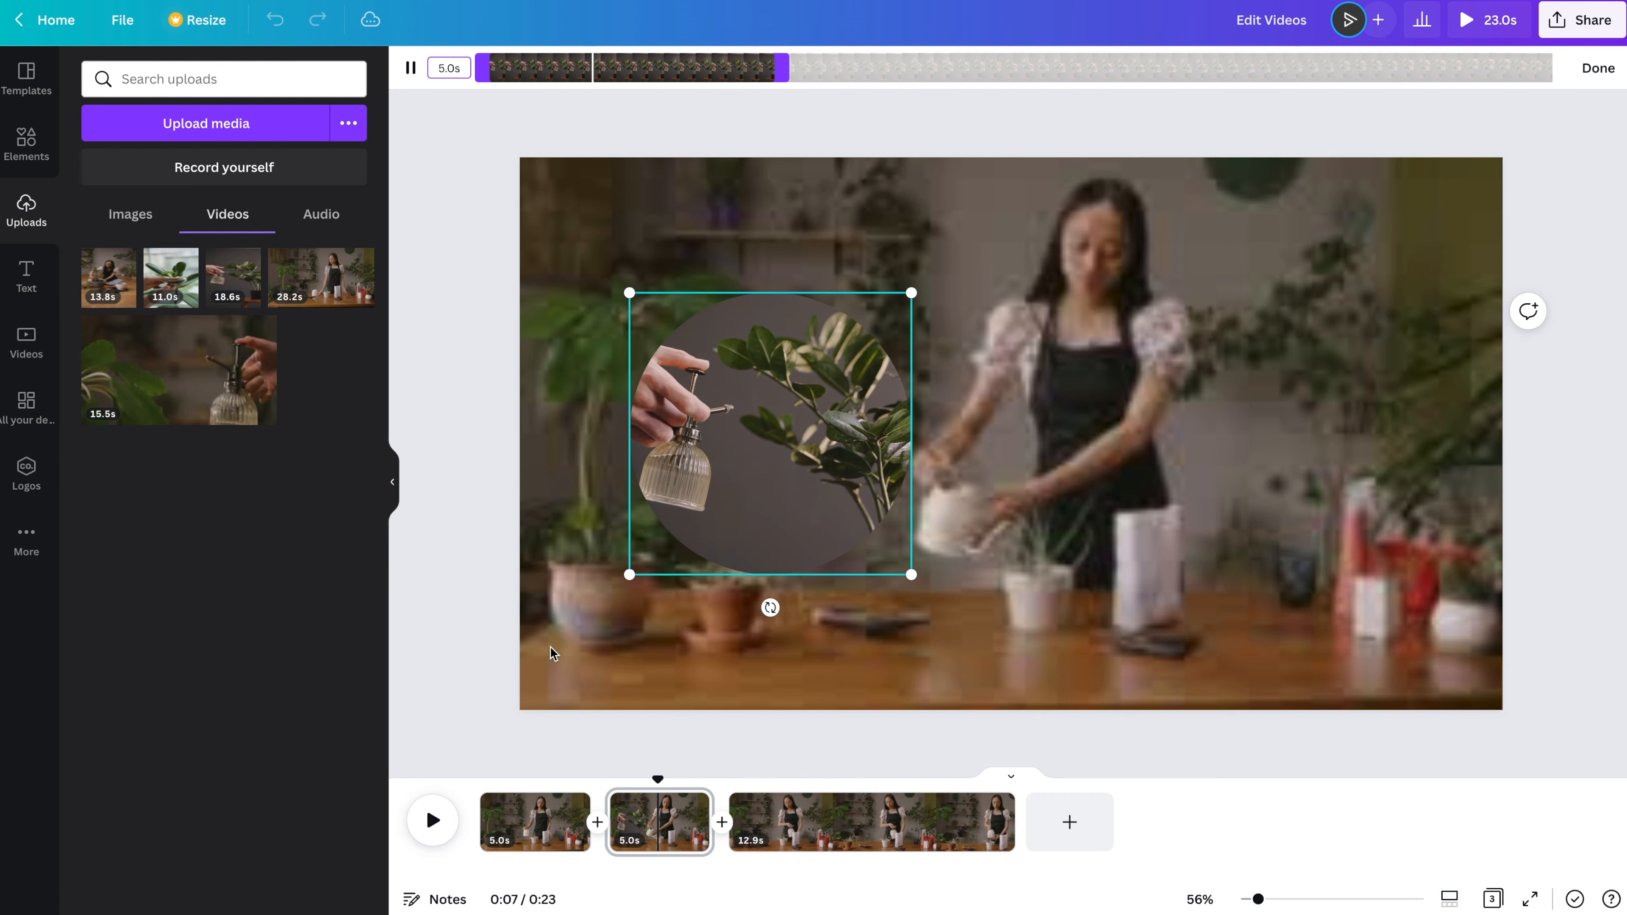
pyautogui.click(437, 820)
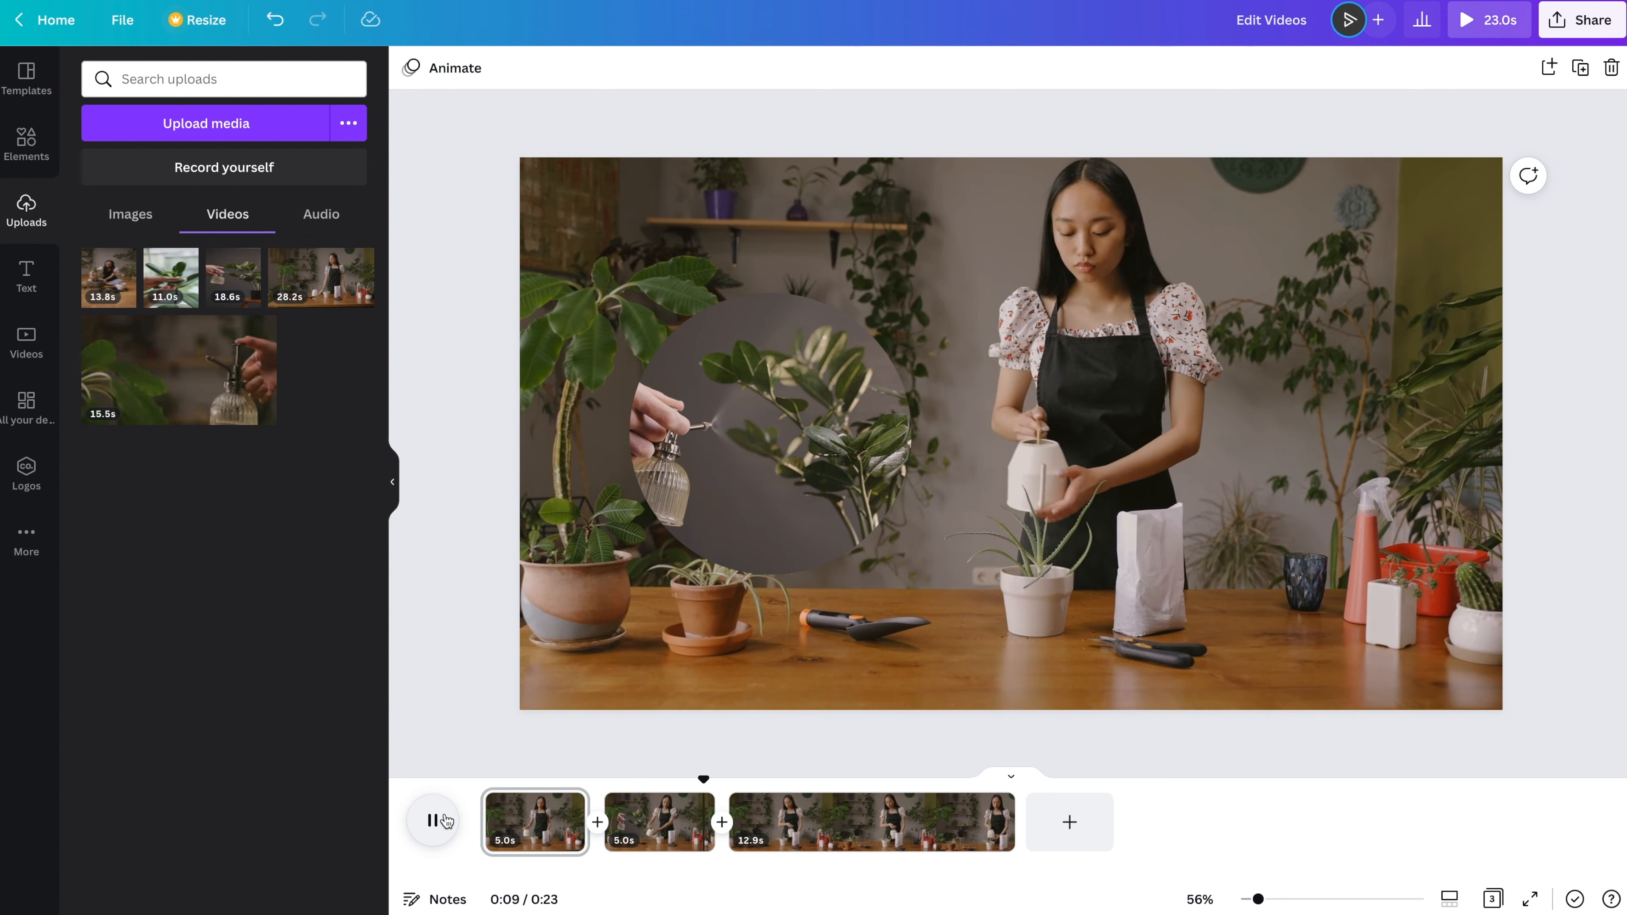
pyautogui.click(434, 821)
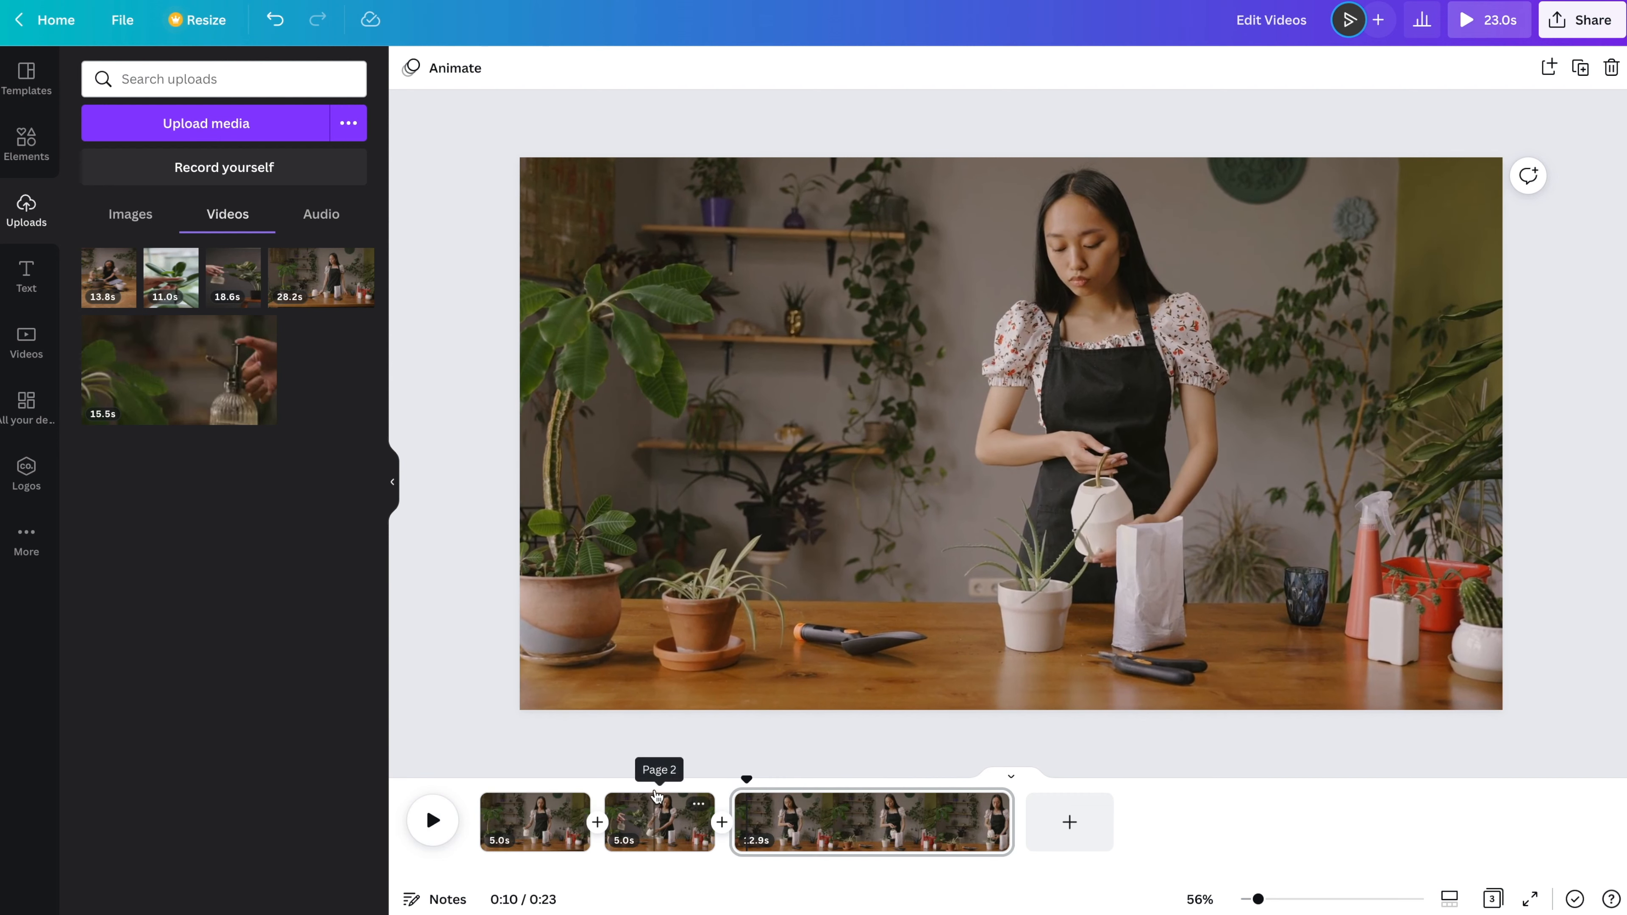
# - Search the elements for "outline circle" and add the thin black circle outline to the second page
pyautogui.click(657, 795)
pyautogui.click(26, 141)
pyautogui.doubleClick(138, 79)
pyautogui.write('outline circle')
pyautogui.press('Return')
pyautogui.click(156, 172)
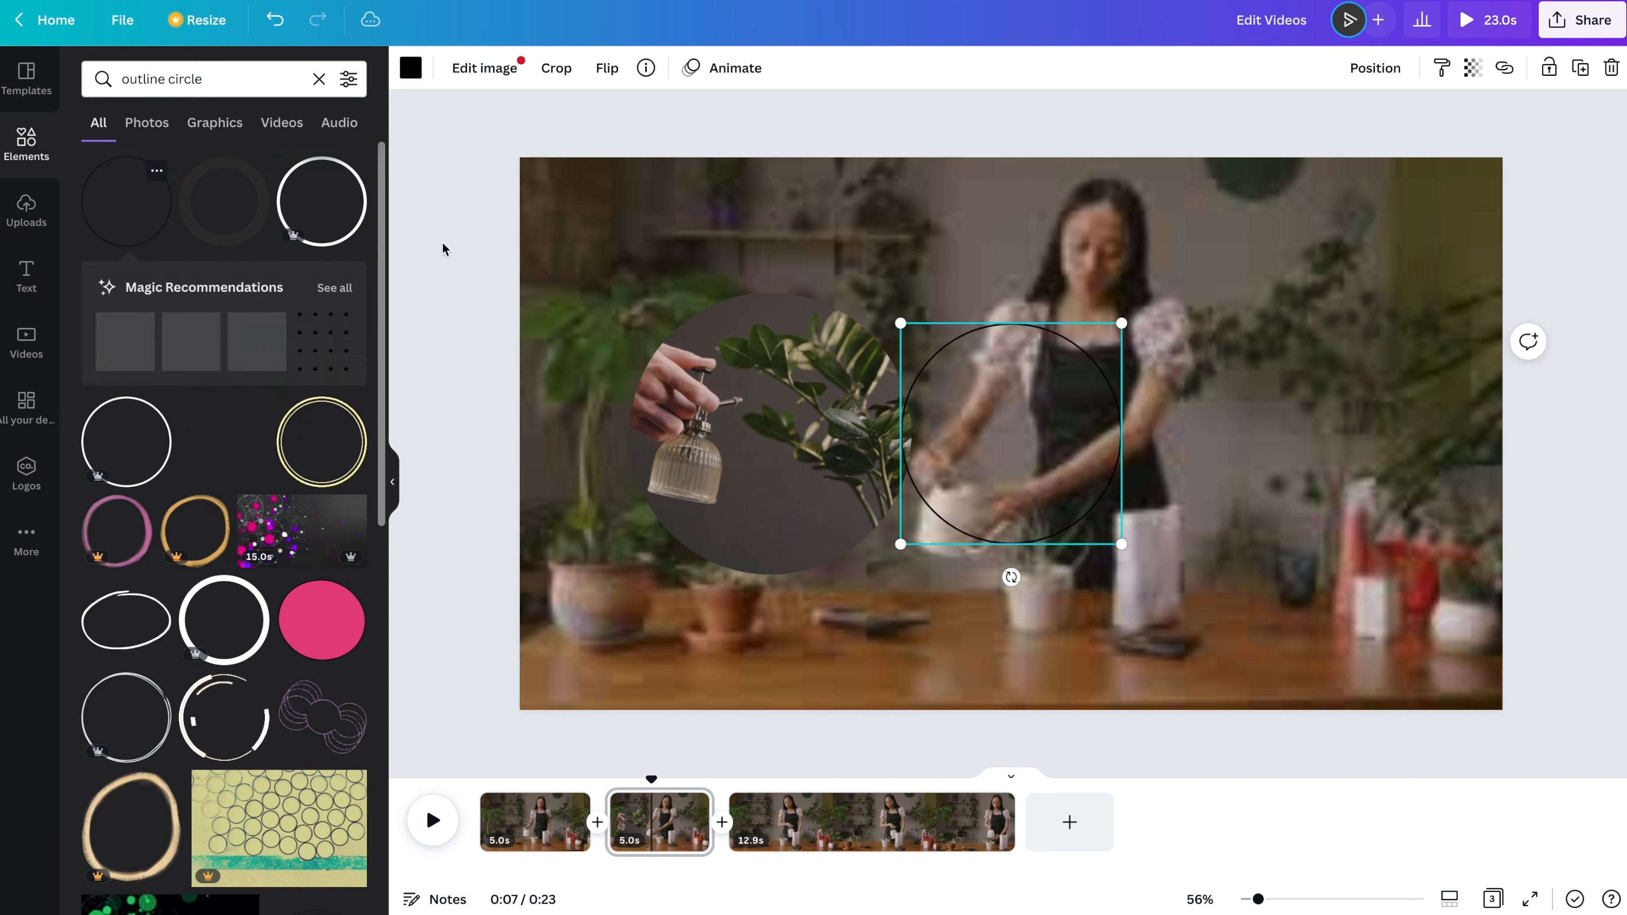
# - Move and enlarge the circle outline so it fits exactly around the circular video frame
pyautogui.moveTo(958, 340); pyautogui.dragTo(722, 338)
pyautogui.moveTo(666, 541); pyautogui.dragTo(634, 574)
pyautogui.moveTo(890, 321); pyautogui.dragTo(925, 307)
pyautogui.moveTo(635, 575); pyautogui.dragTo(629, 580)
pyautogui.moveTo(833, 495); pyautogui.dragTo(831, 496)
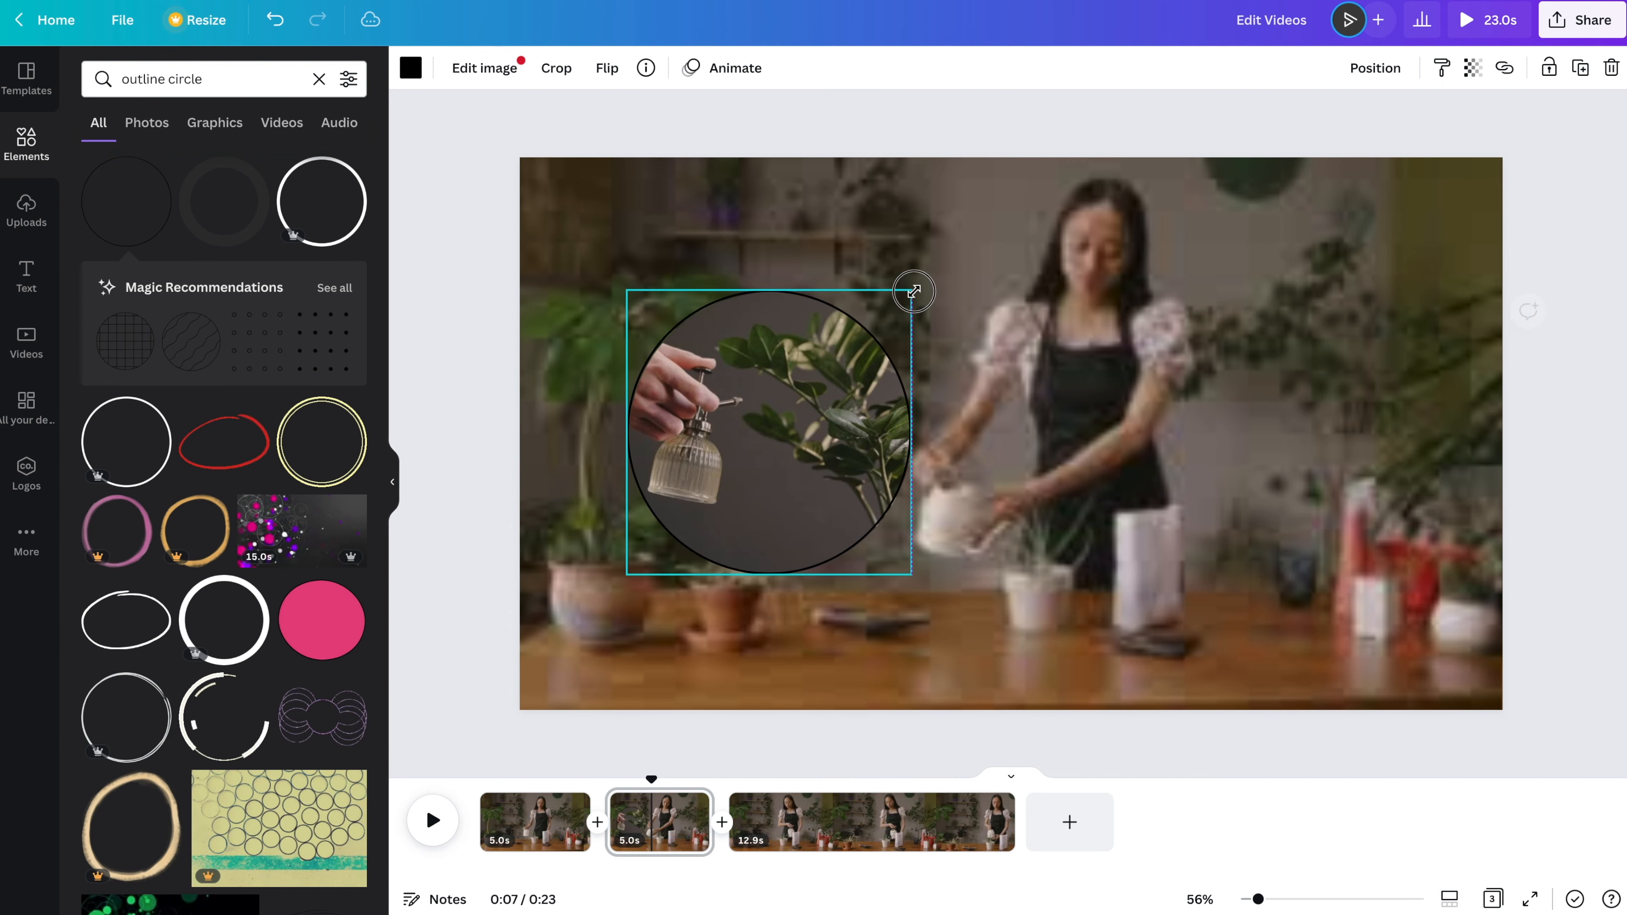
# - Change the colour of the circle outline around the video frame to white
pyautogui.click(411, 68)
pyautogui.click(199, 162)
pyautogui.click(496, 381)
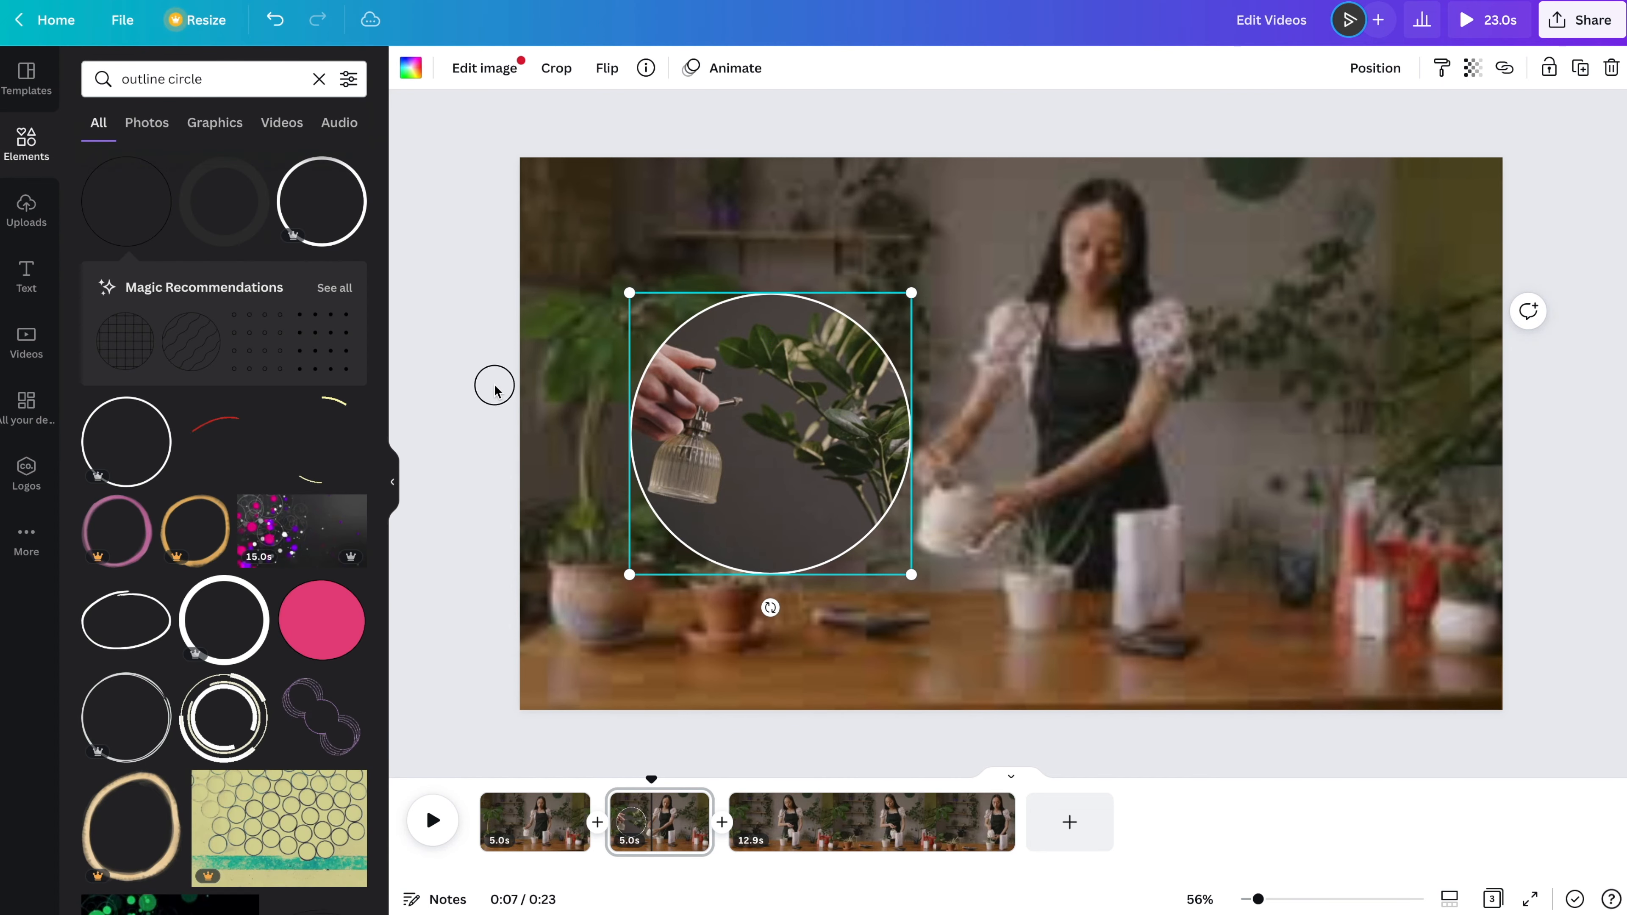
# - Play the sequence from near the end of the first page to check the outlined circular video on the second page
pyautogui.click(572, 784)
pyautogui.click(434, 816)
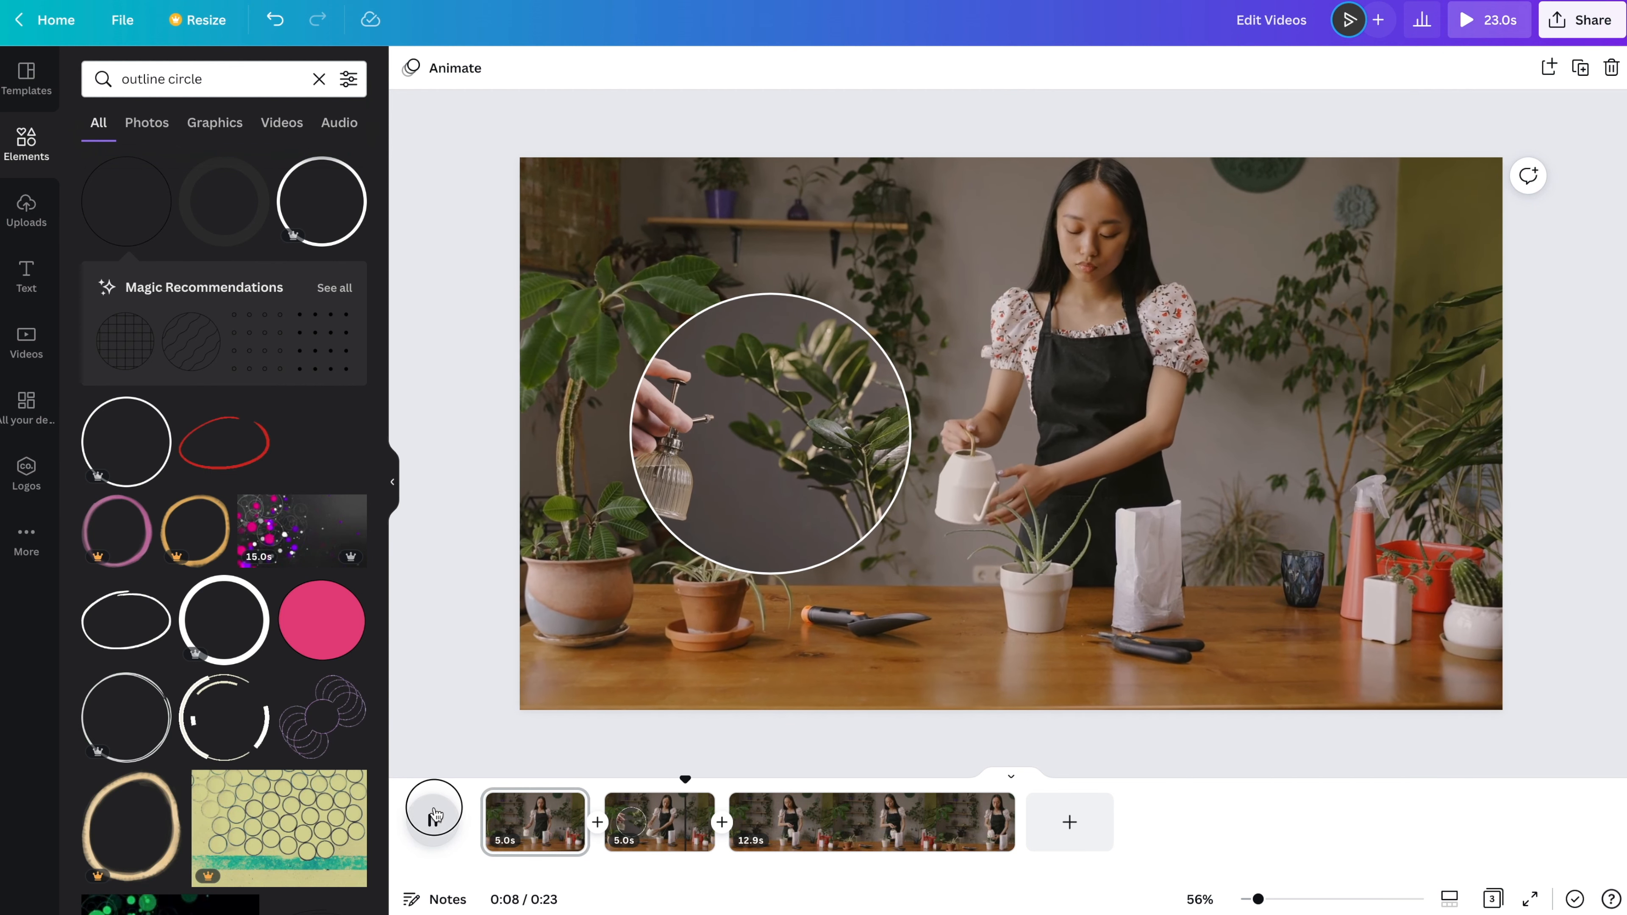
pyautogui.click(433, 816)
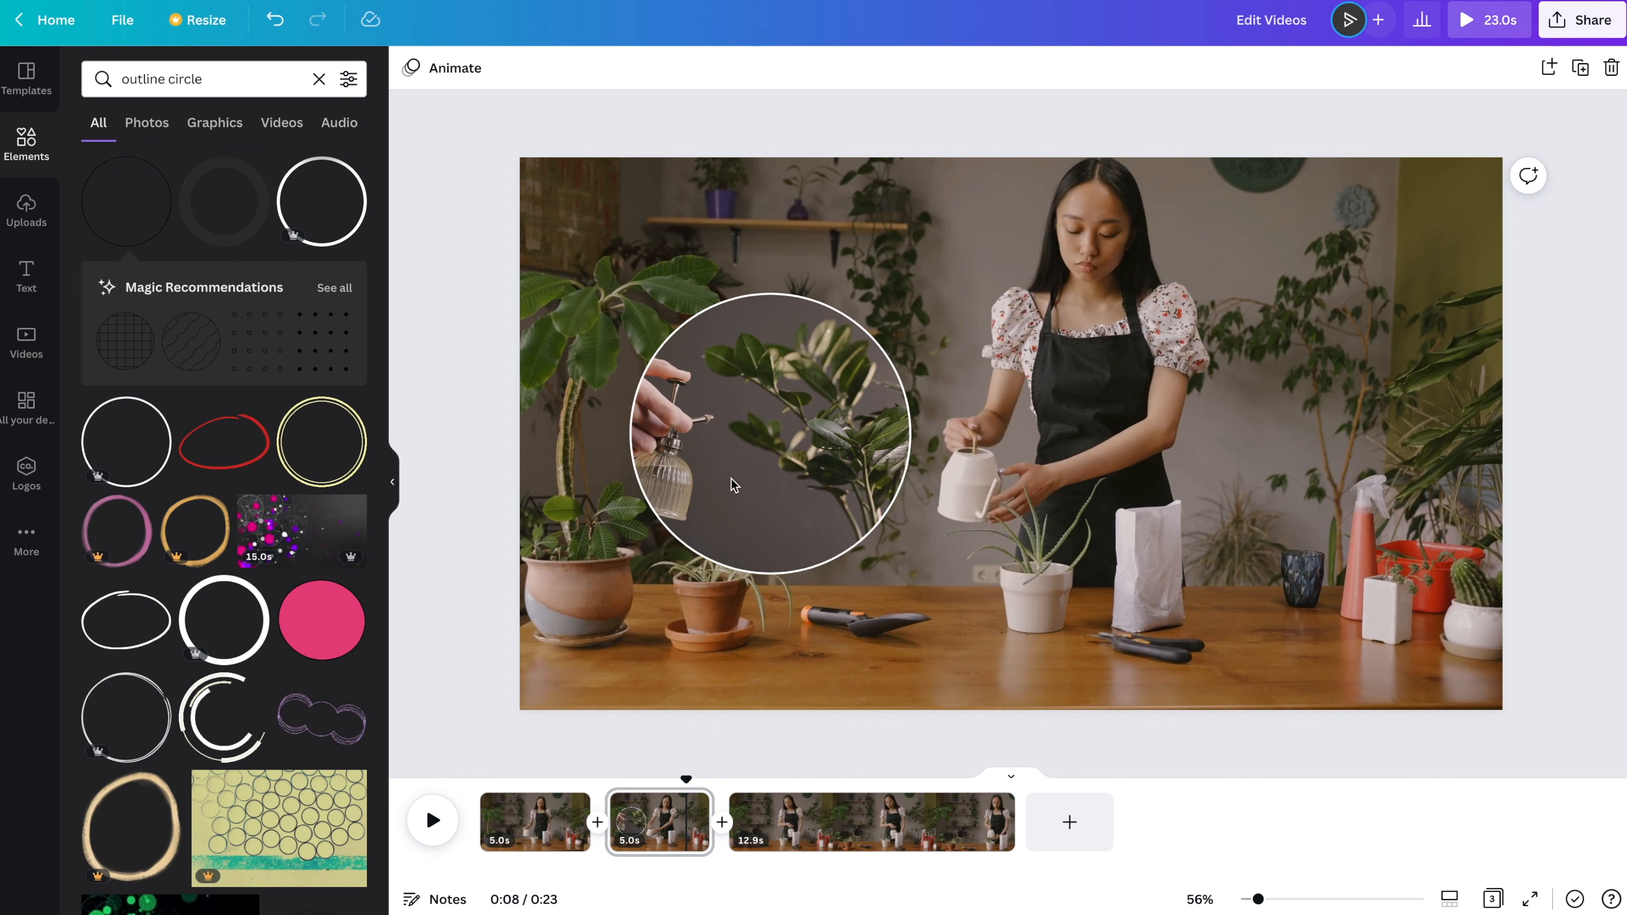
# - Group the circular plant-spraying video with its white outline, and shift the group slightly up and to the right while shrinking it a little
pyautogui.click(757, 444)
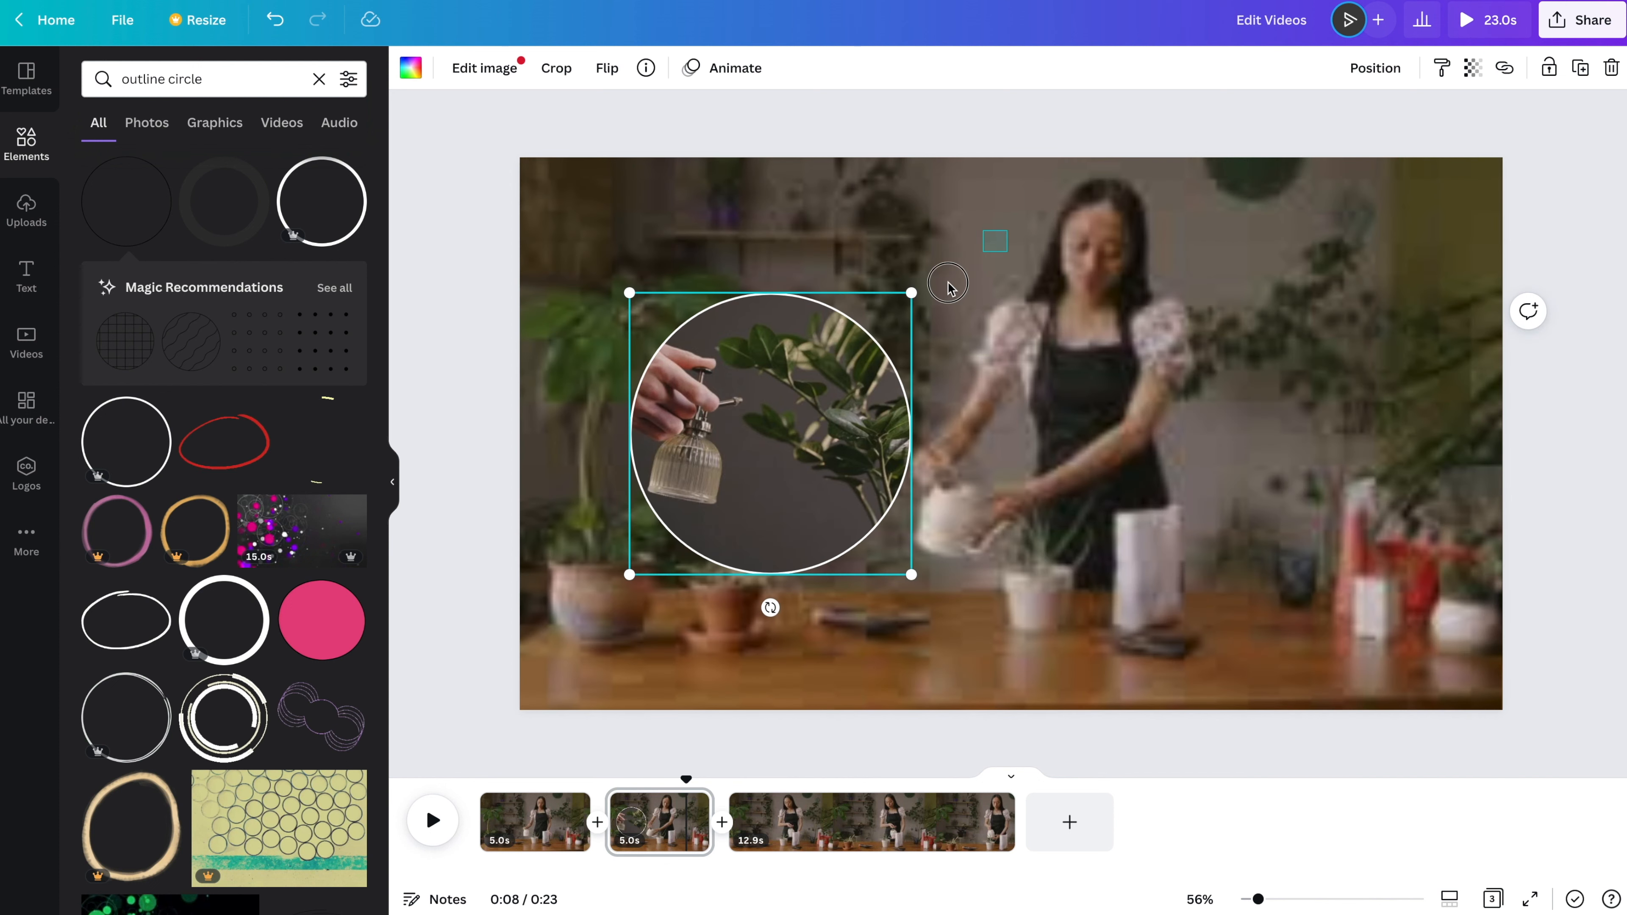
pyautogui.moveTo(989, 250); pyautogui.dragTo(618, 626)
pyautogui.rightClick(765, 431)
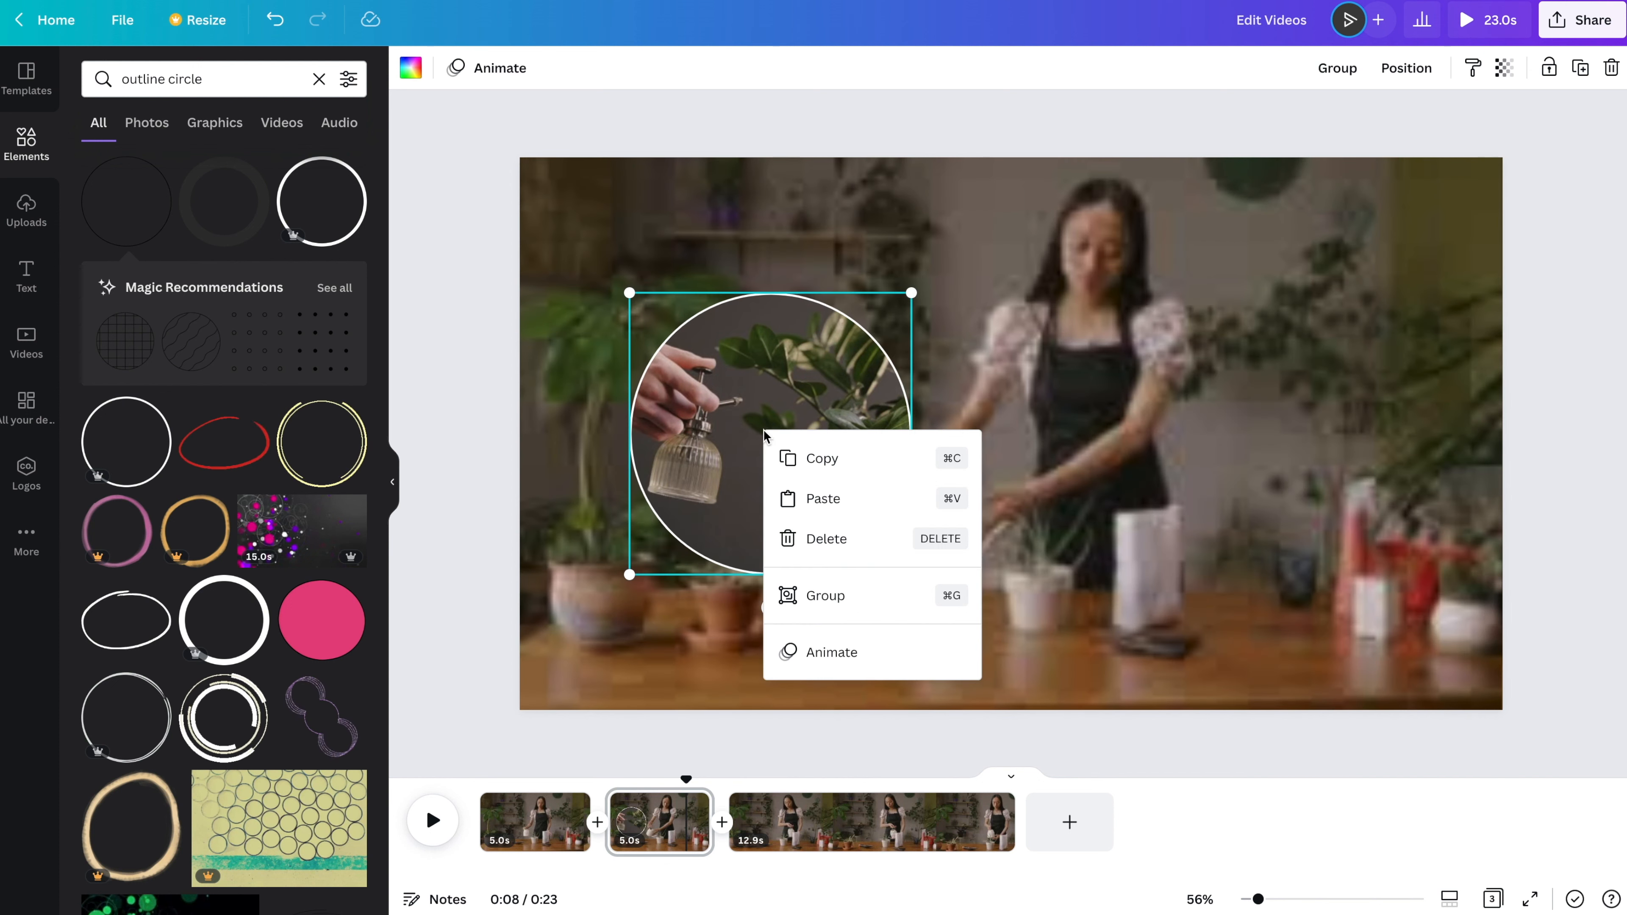
pyautogui.click(953, 597)
pyautogui.moveTo(832, 517)
pyautogui.mouseDown()
pyautogui.moveTo(999, 385)
pyautogui.moveTo(853, 498)
pyautogui.mouseUp()
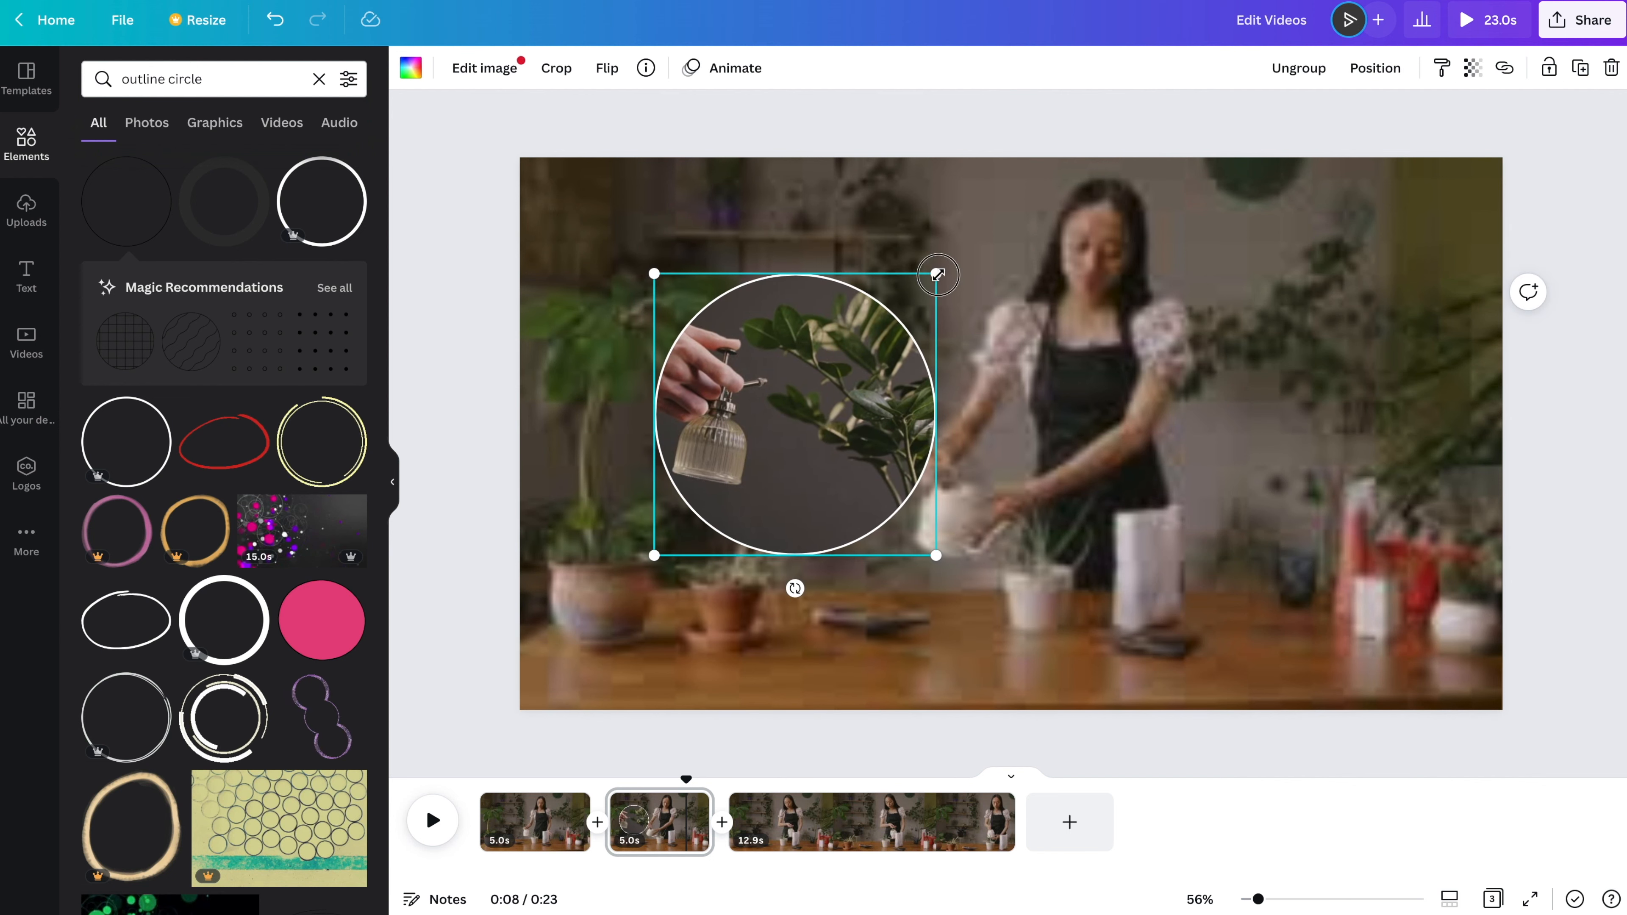
pyautogui.moveTo(937, 275); pyautogui.dragTo(920, 285)
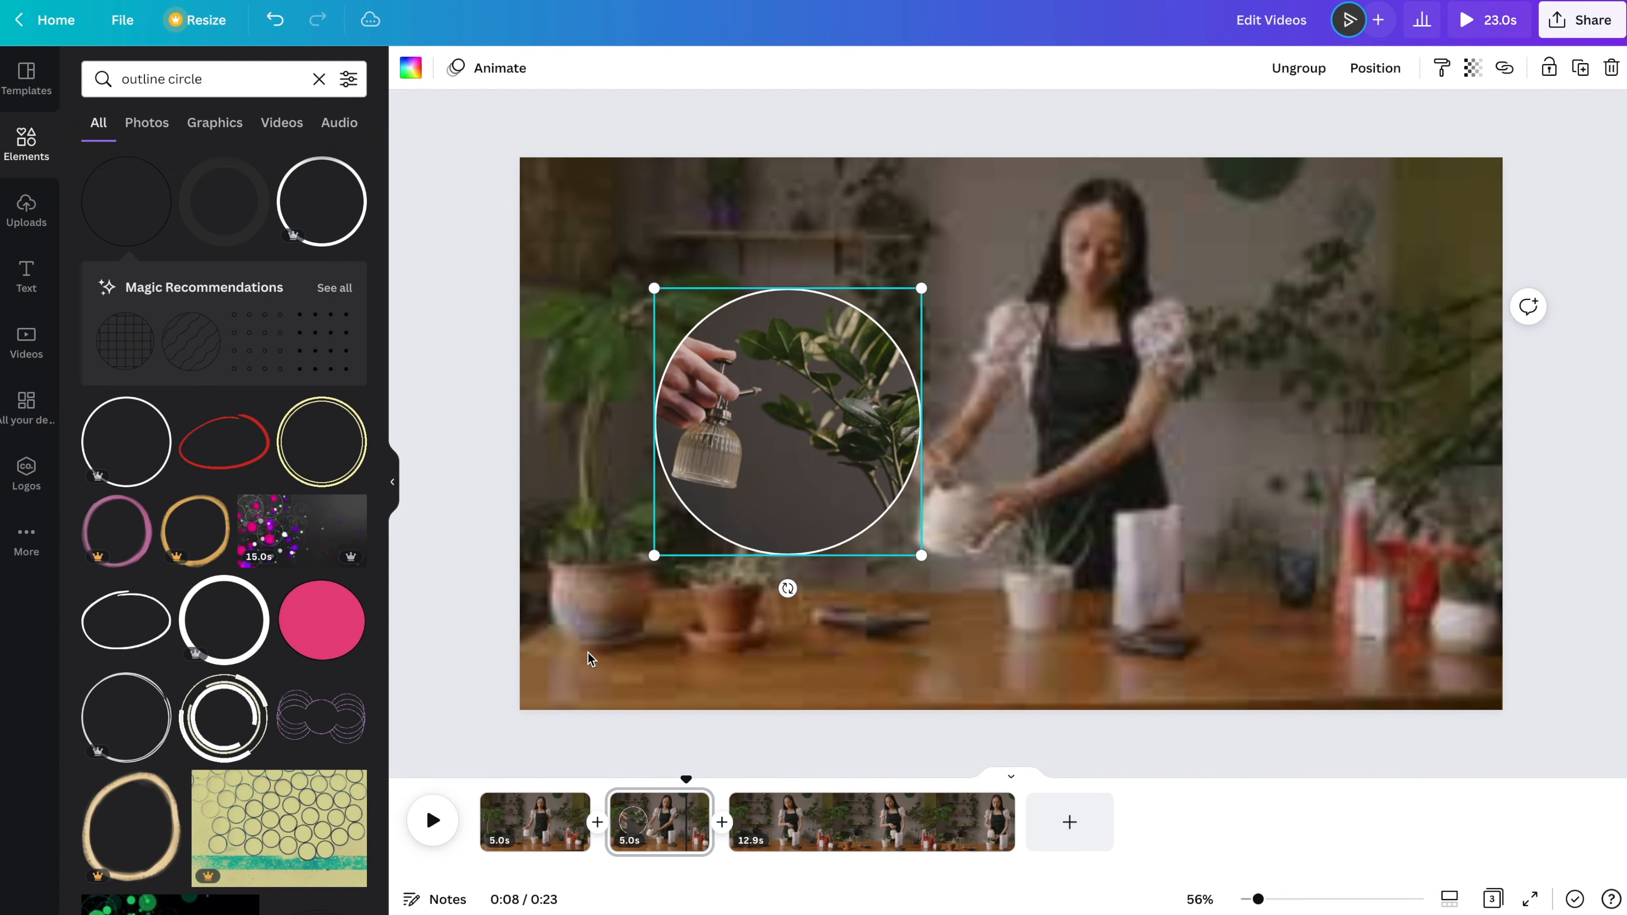
# - Apply the Rise animation to the grouped circle, playing on enter with a downward direction
pyautogui.click(498, 71)
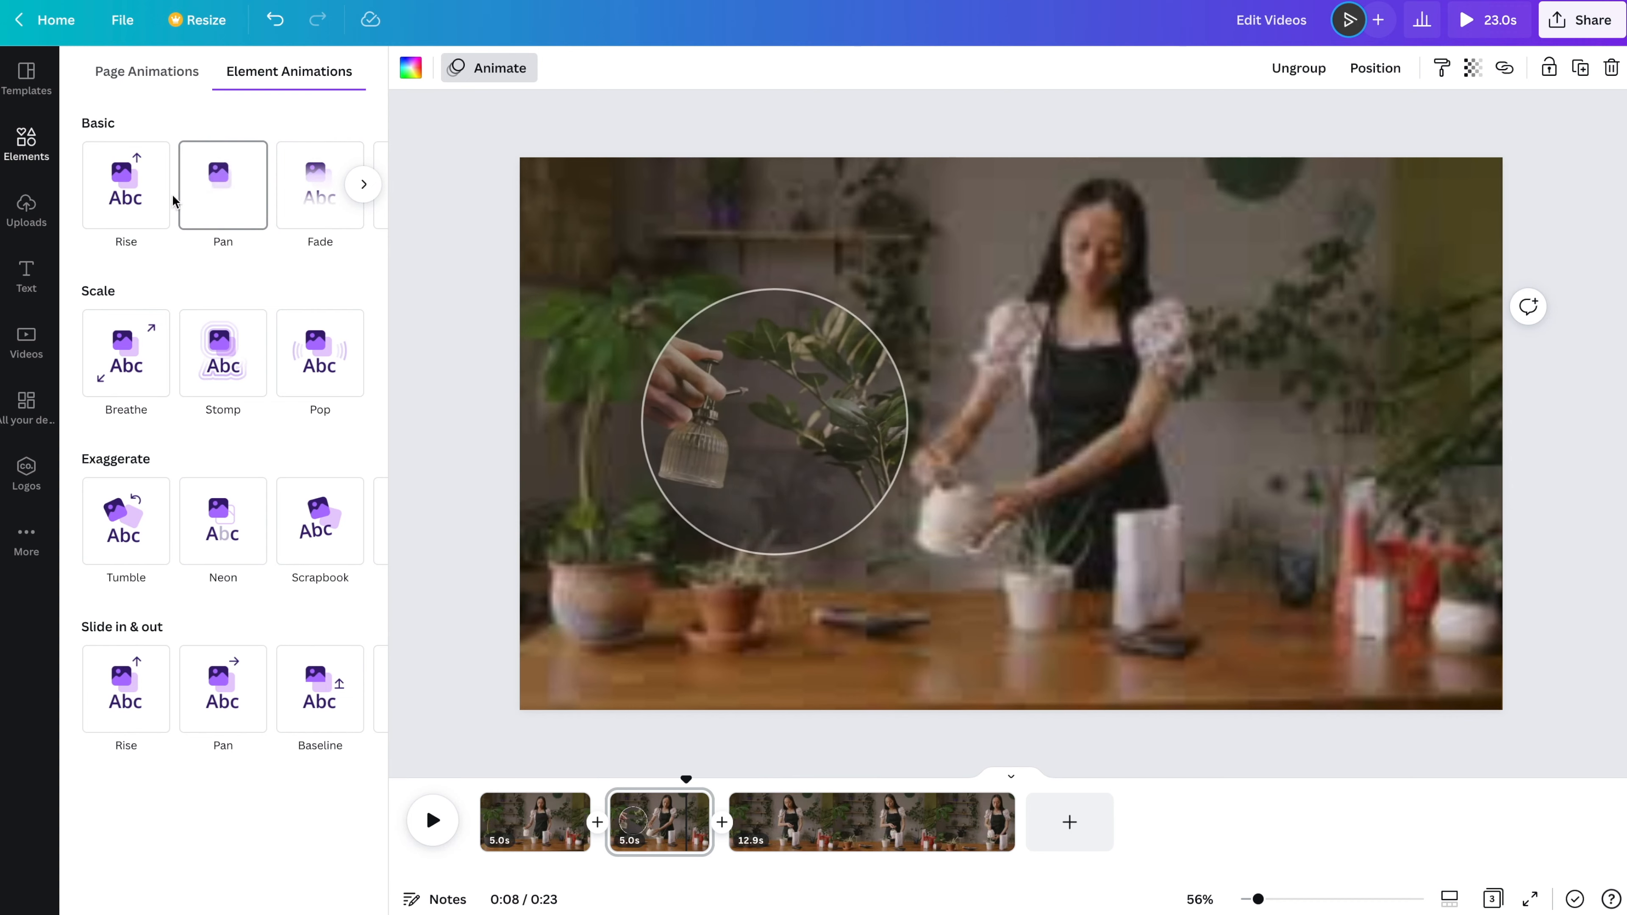
pyautogui.click(133, 216)
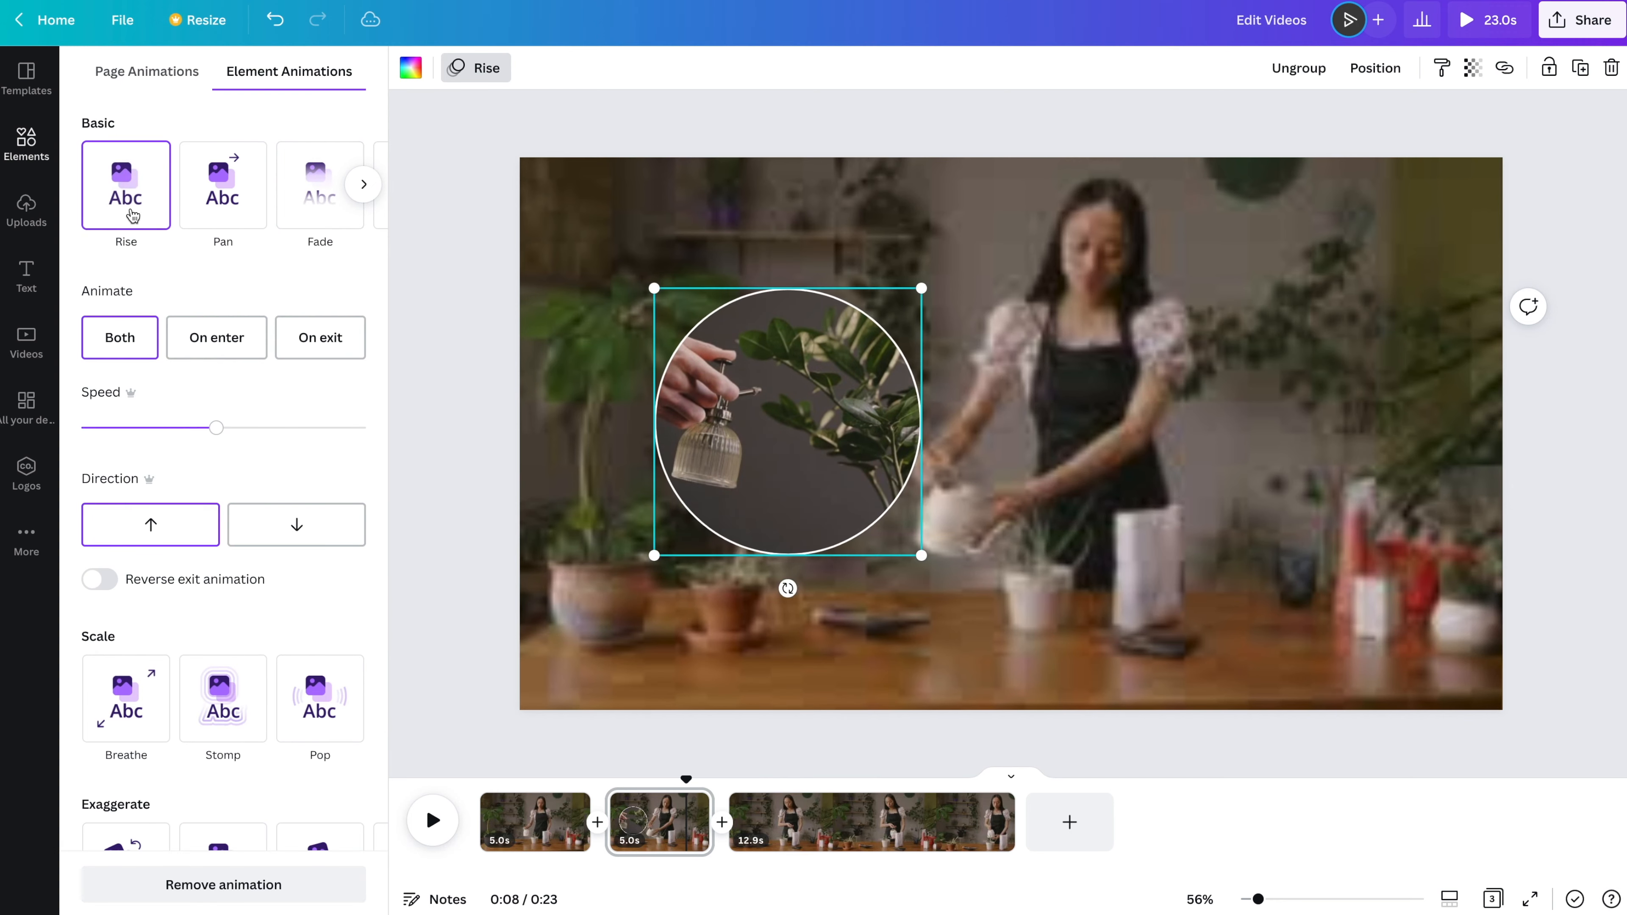
pyautogui.click(217, 347)
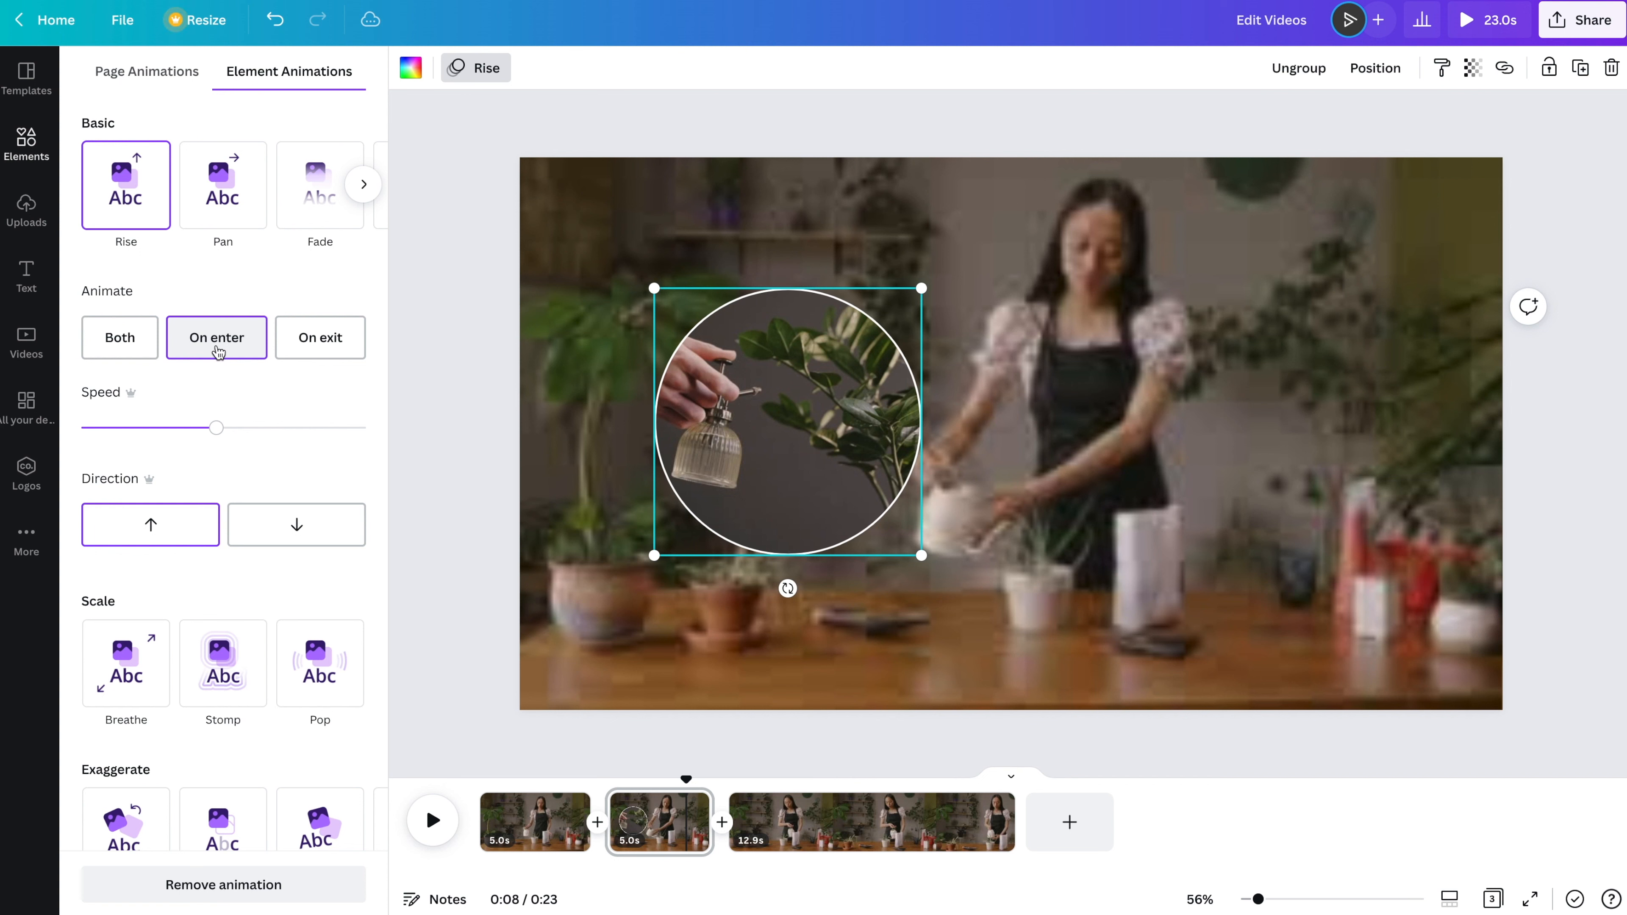
pyautogui.click(266, 526)
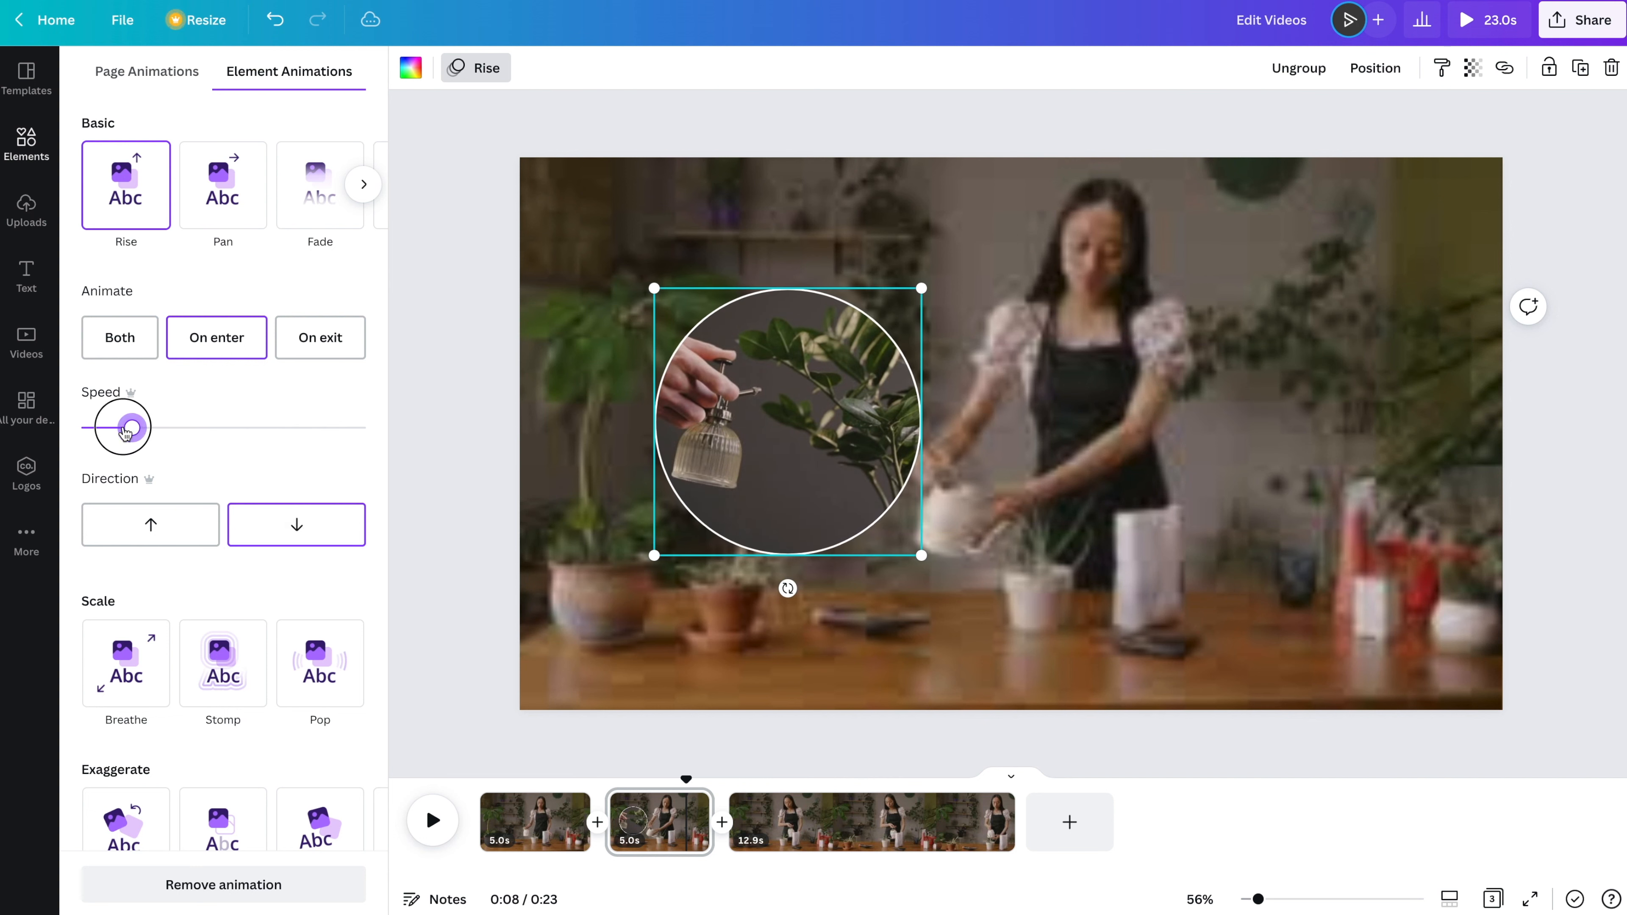
# - Try slow and fast speeds for the Rise animation, settle just below medium, and apply it on both enter and exit
pyautogui.moveTo(130, 433); pyautogui.dragTo(103, 432)
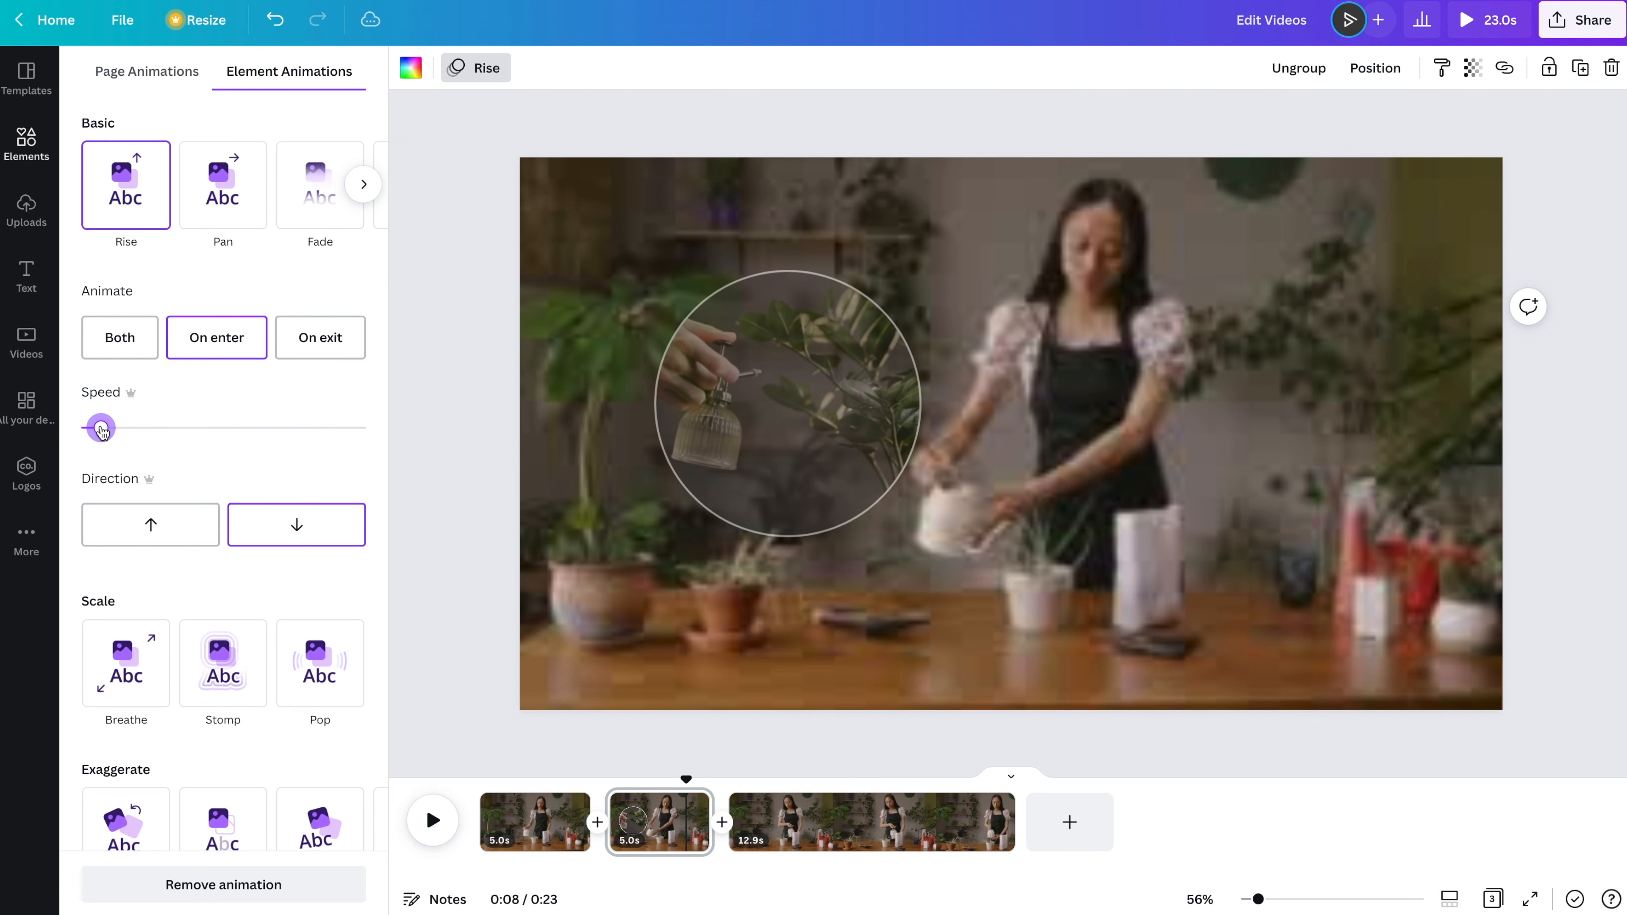
pyautogui.moveTo(103, 430); pyautogui.dragTo(339, 438)
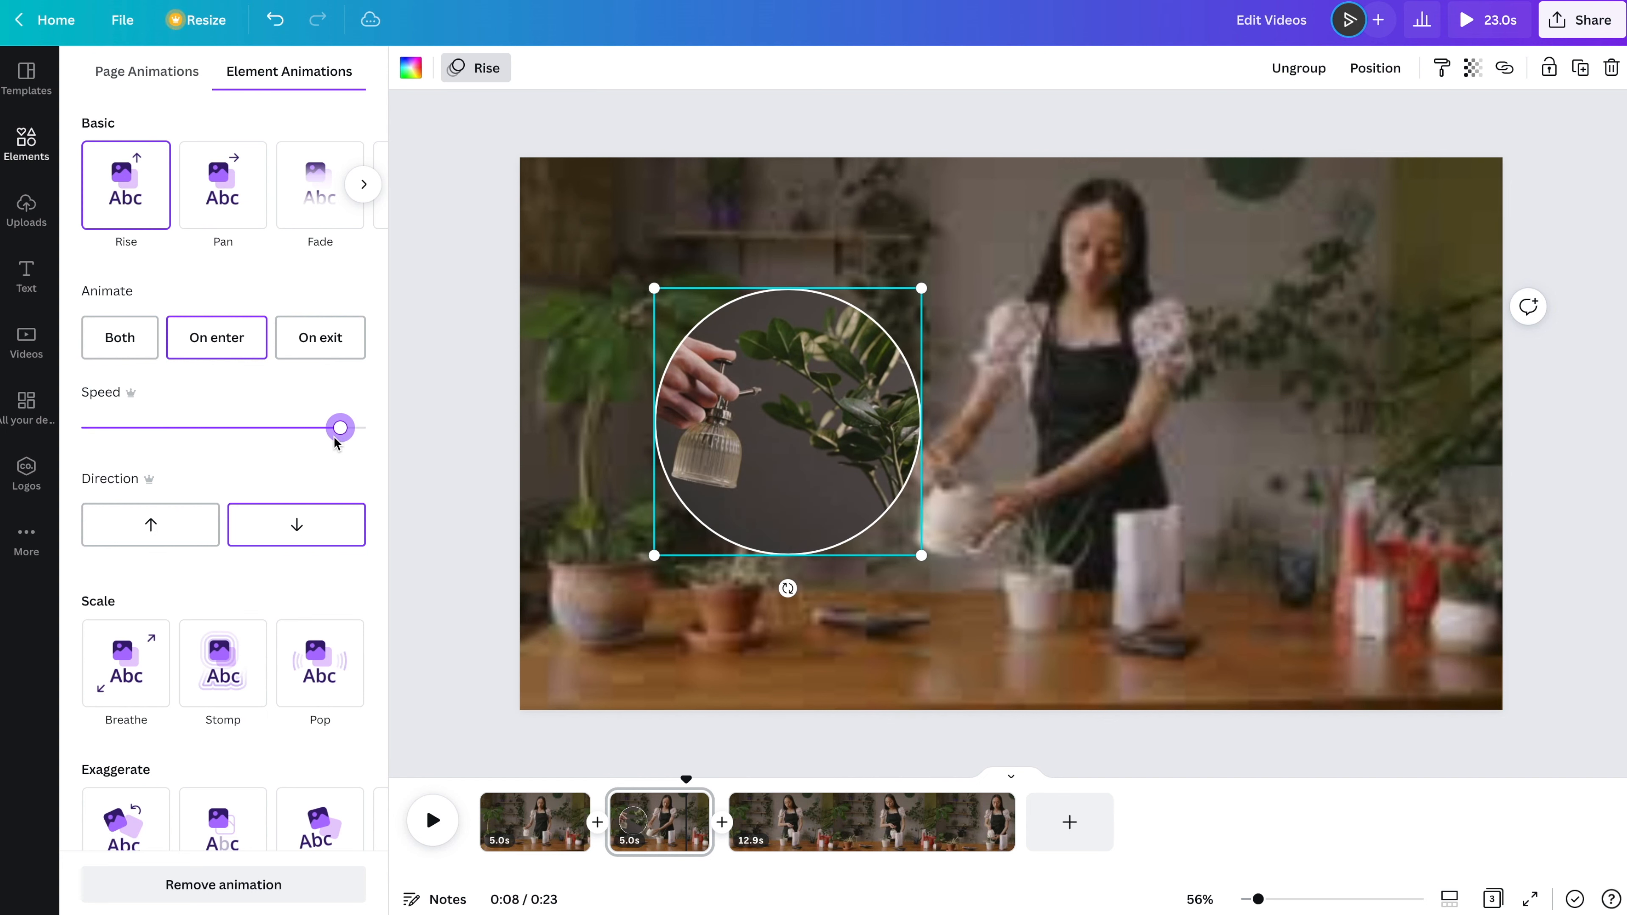
pyautogui.moveTo(340, 438); pyautogui.dragTo(185, 428)
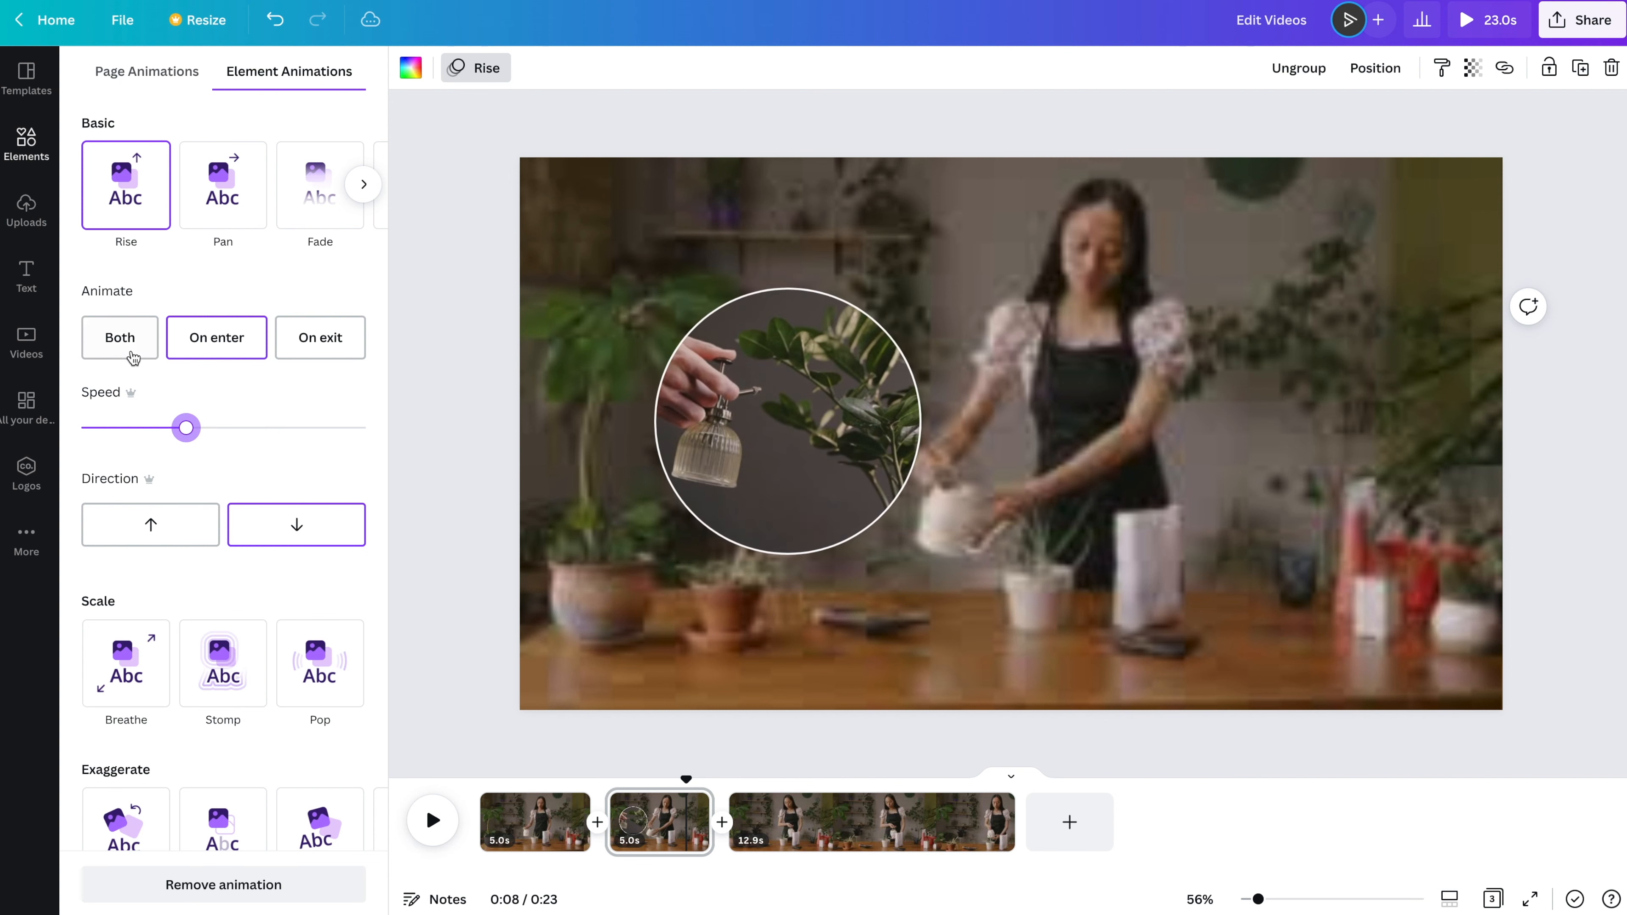
pyautogui.click(125, 339)
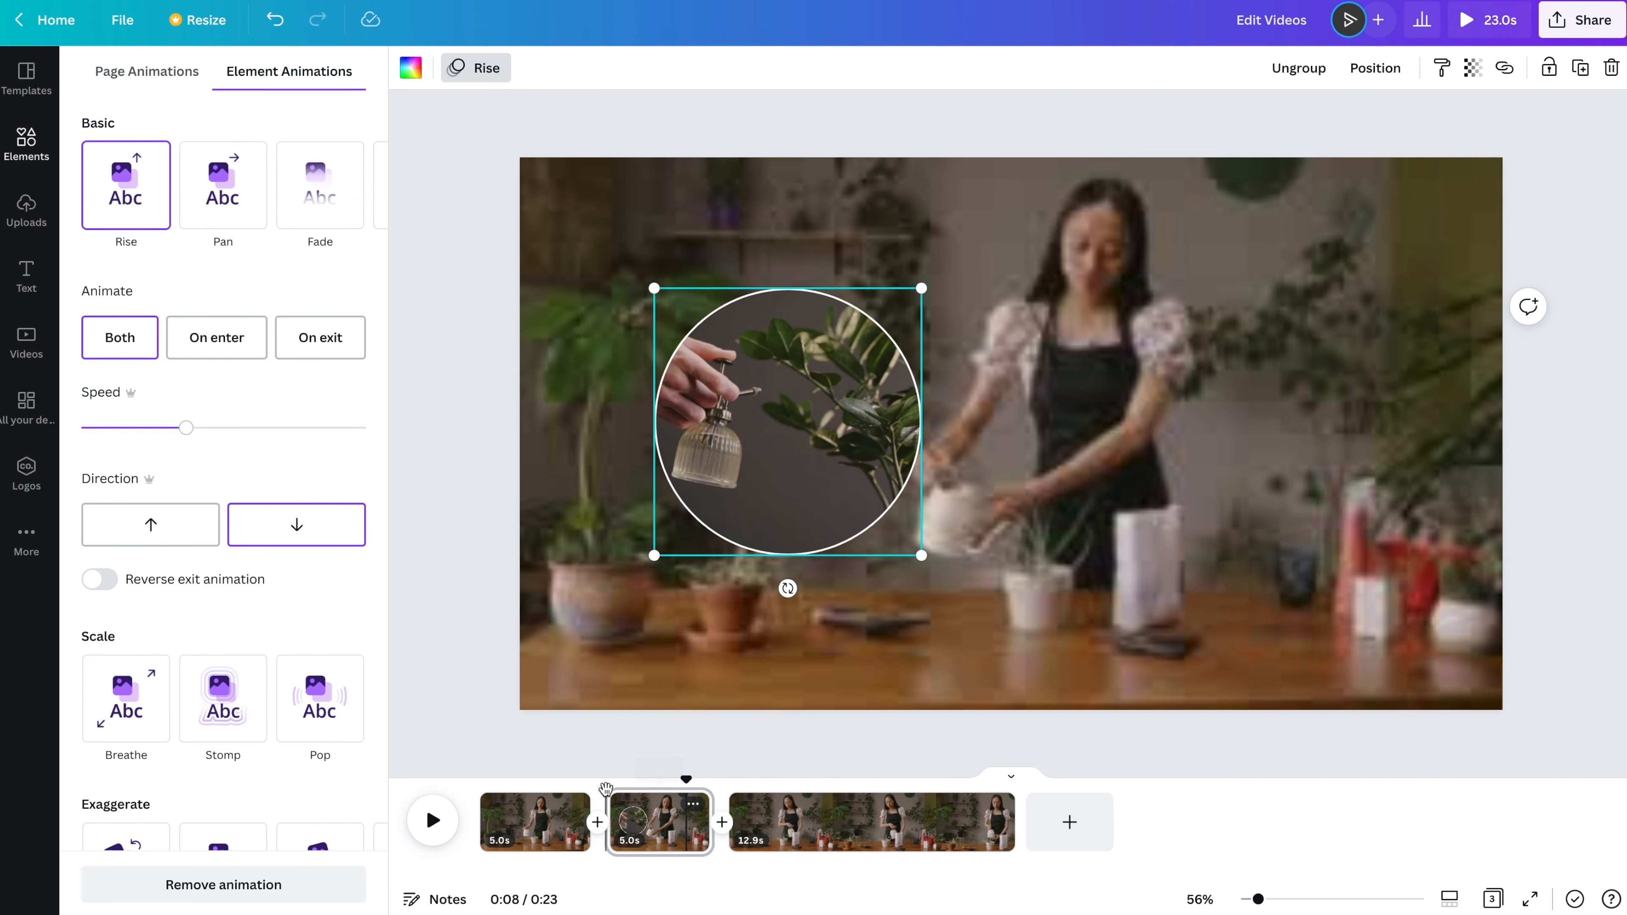
# - Play the second page to review the circle's entrance and exit animation
pyautogui.click(433, 820)
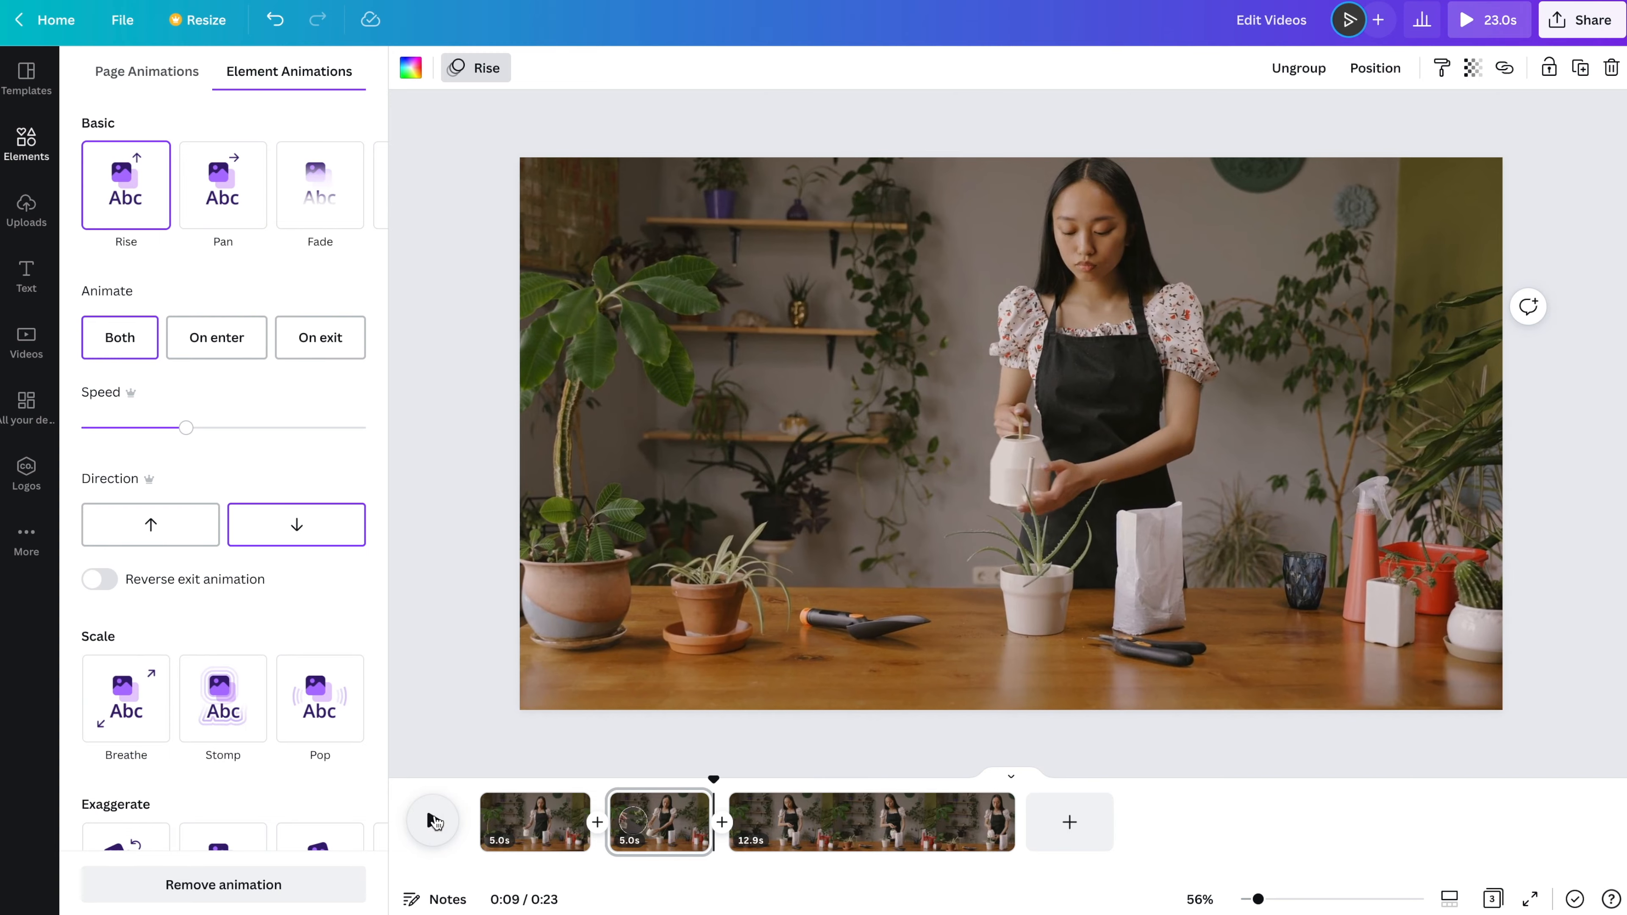
pyautogui.moveTo(713, 778); pyautogui.dragTo(642, 783)
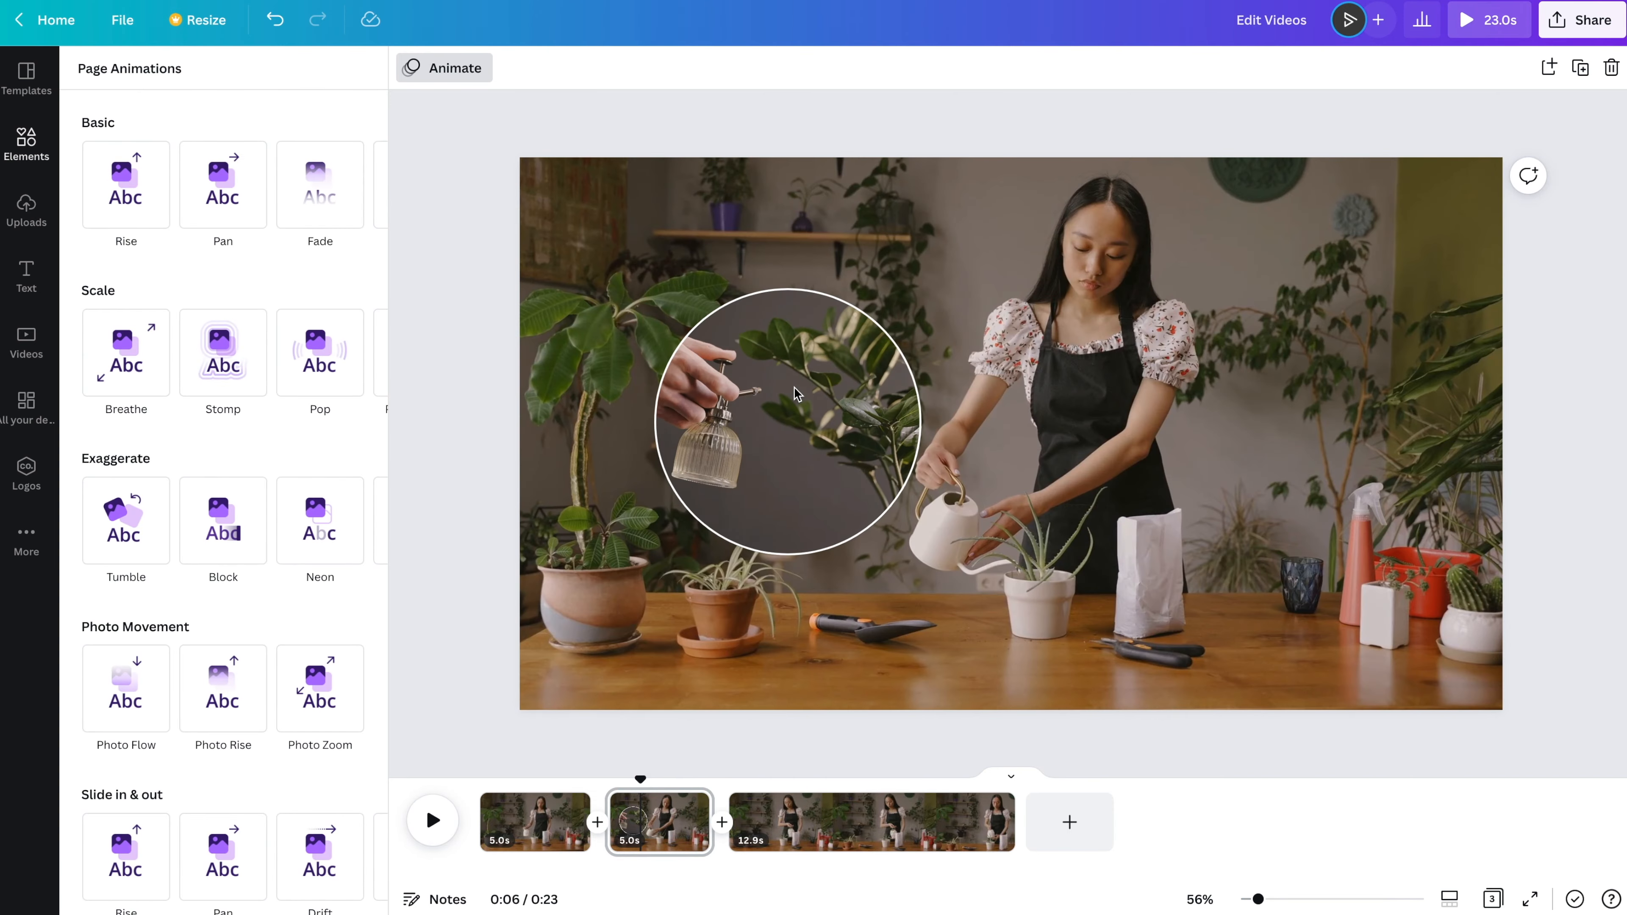
pyautogui.click(780, 423)
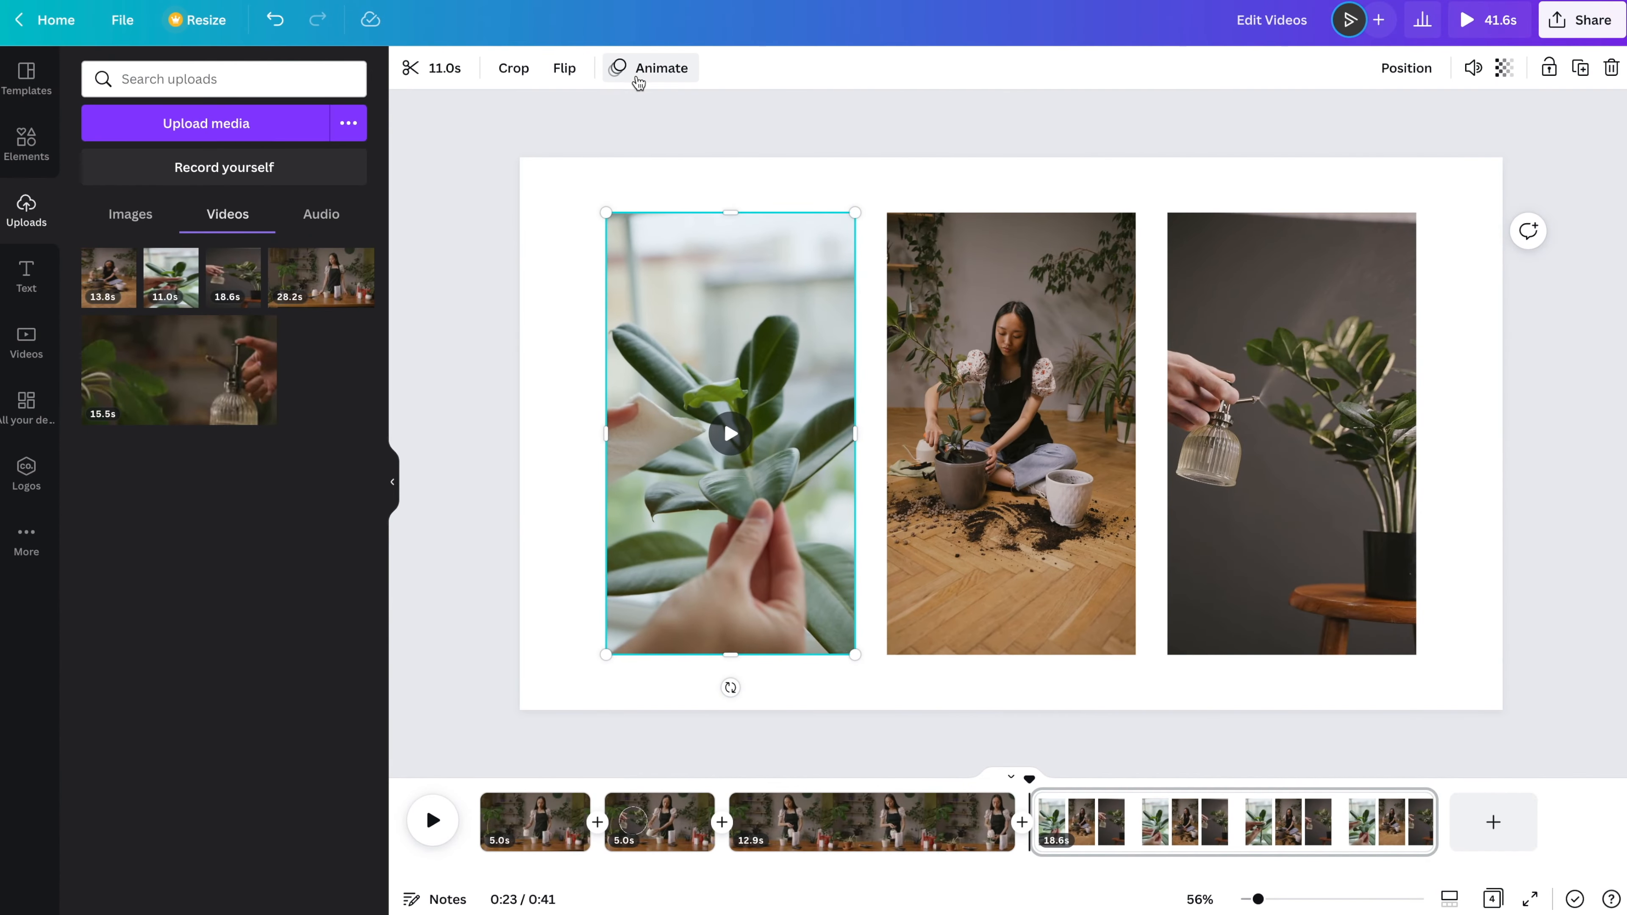
# - Apply the Rise photo animation to the leaf close-up clip and the Pan animation to the middle potting clip
pyautogui.click(639, 82)
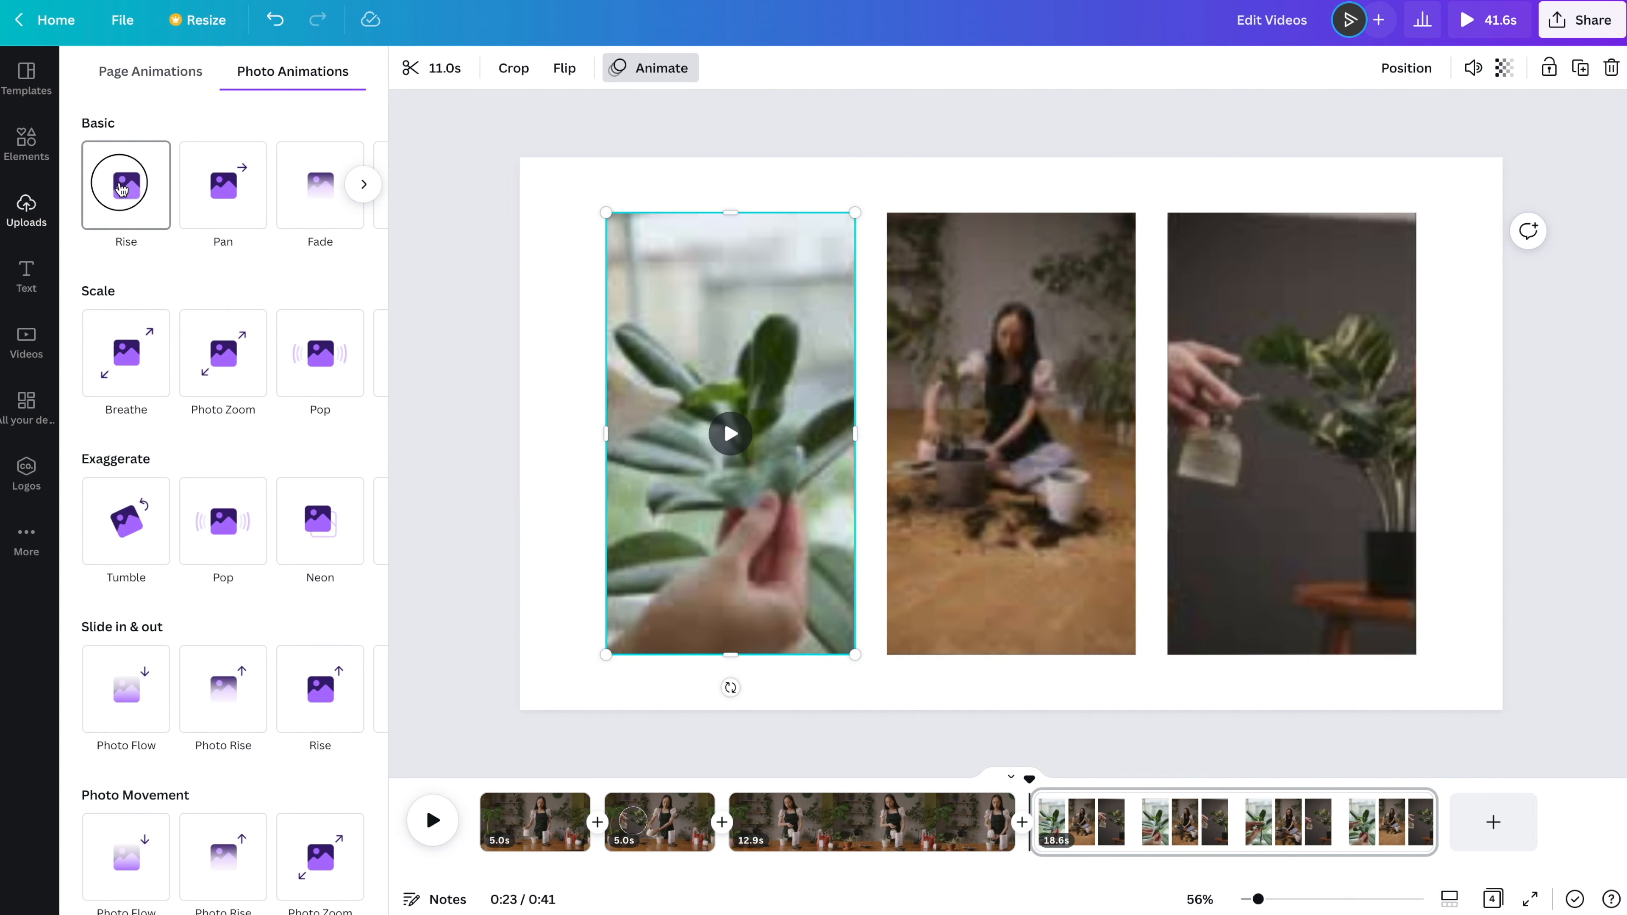
pyautogui.click(122, 188)
pyautogui.click(1018, 326)
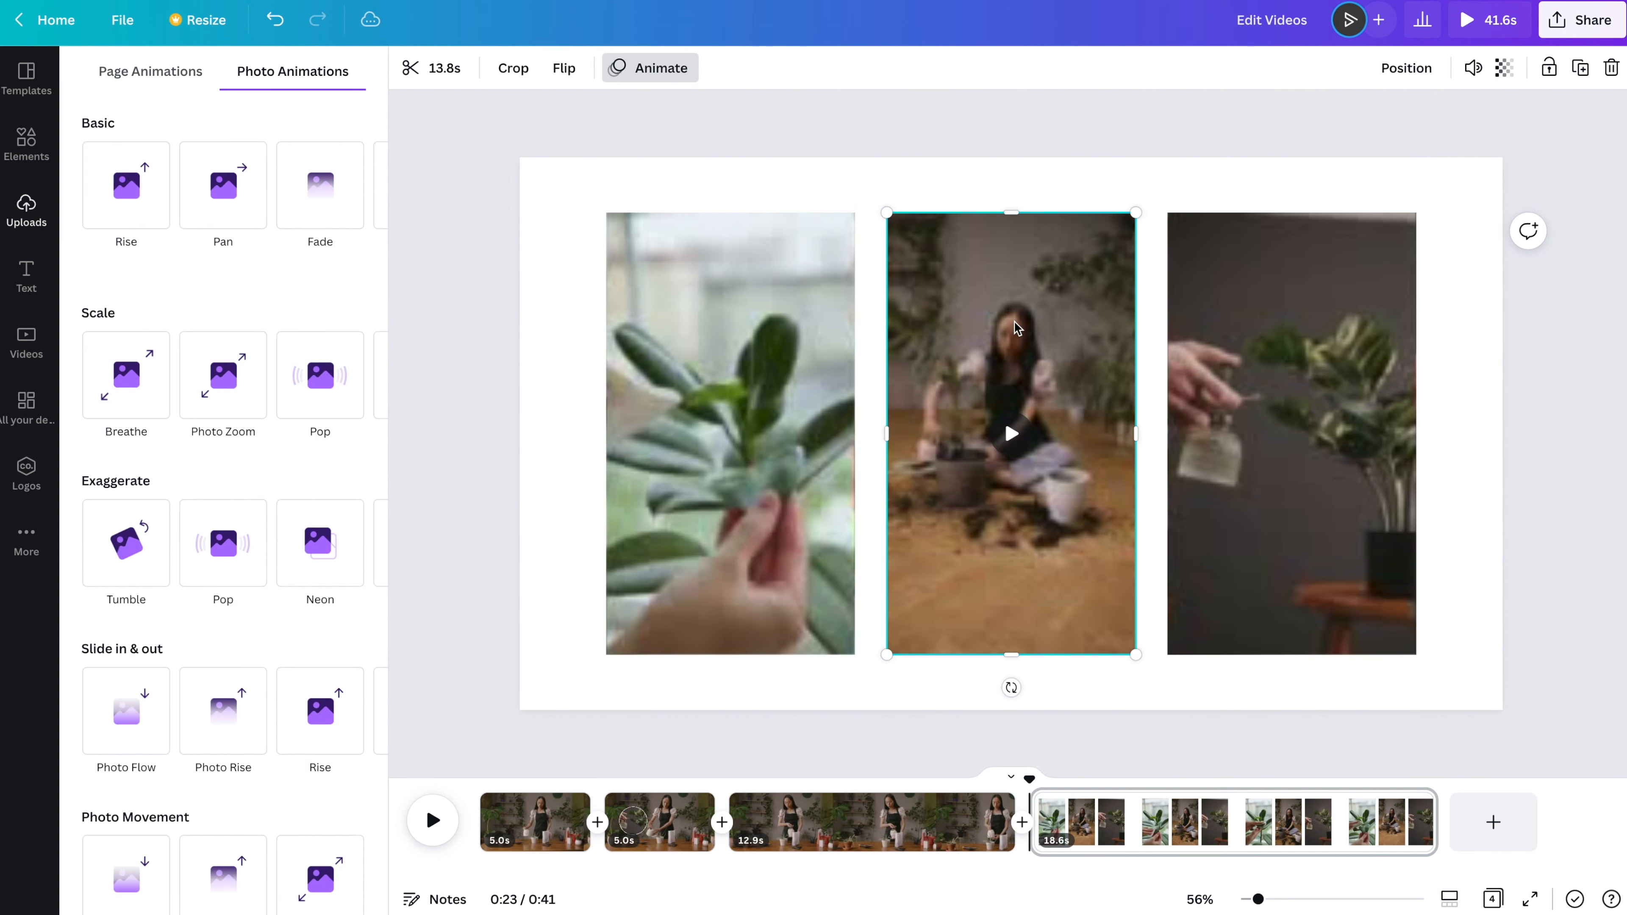
pyautogui.click(204, 193)
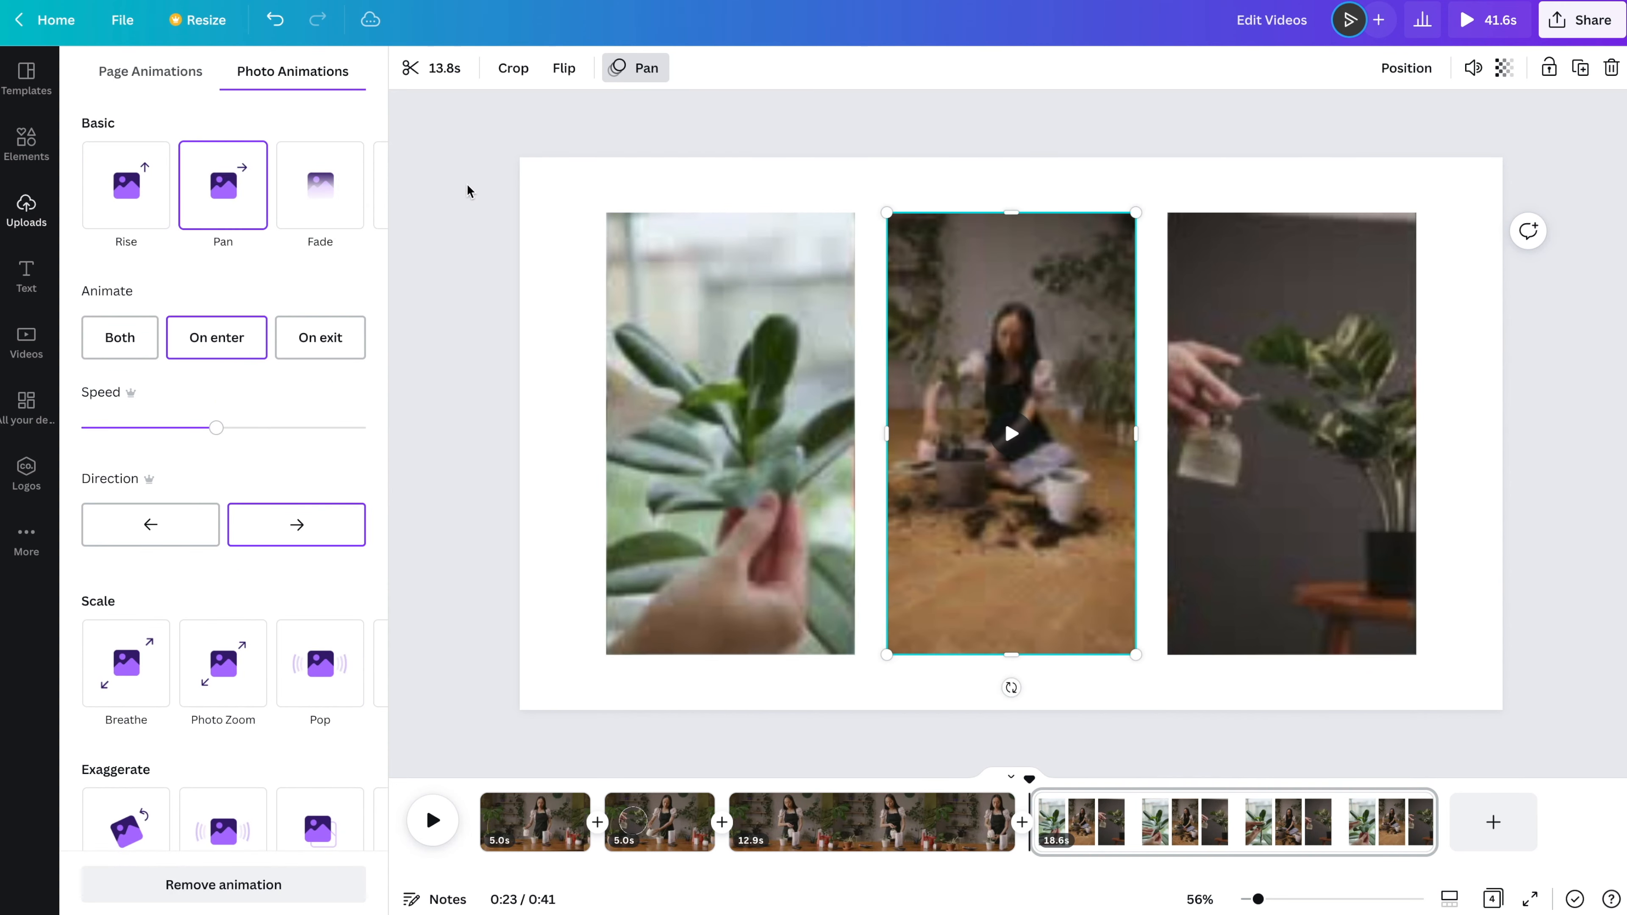
# - Try page-wide animations on the three-clip fourth page and apply Rise to the whole page
pyautogui.click(169, 77)
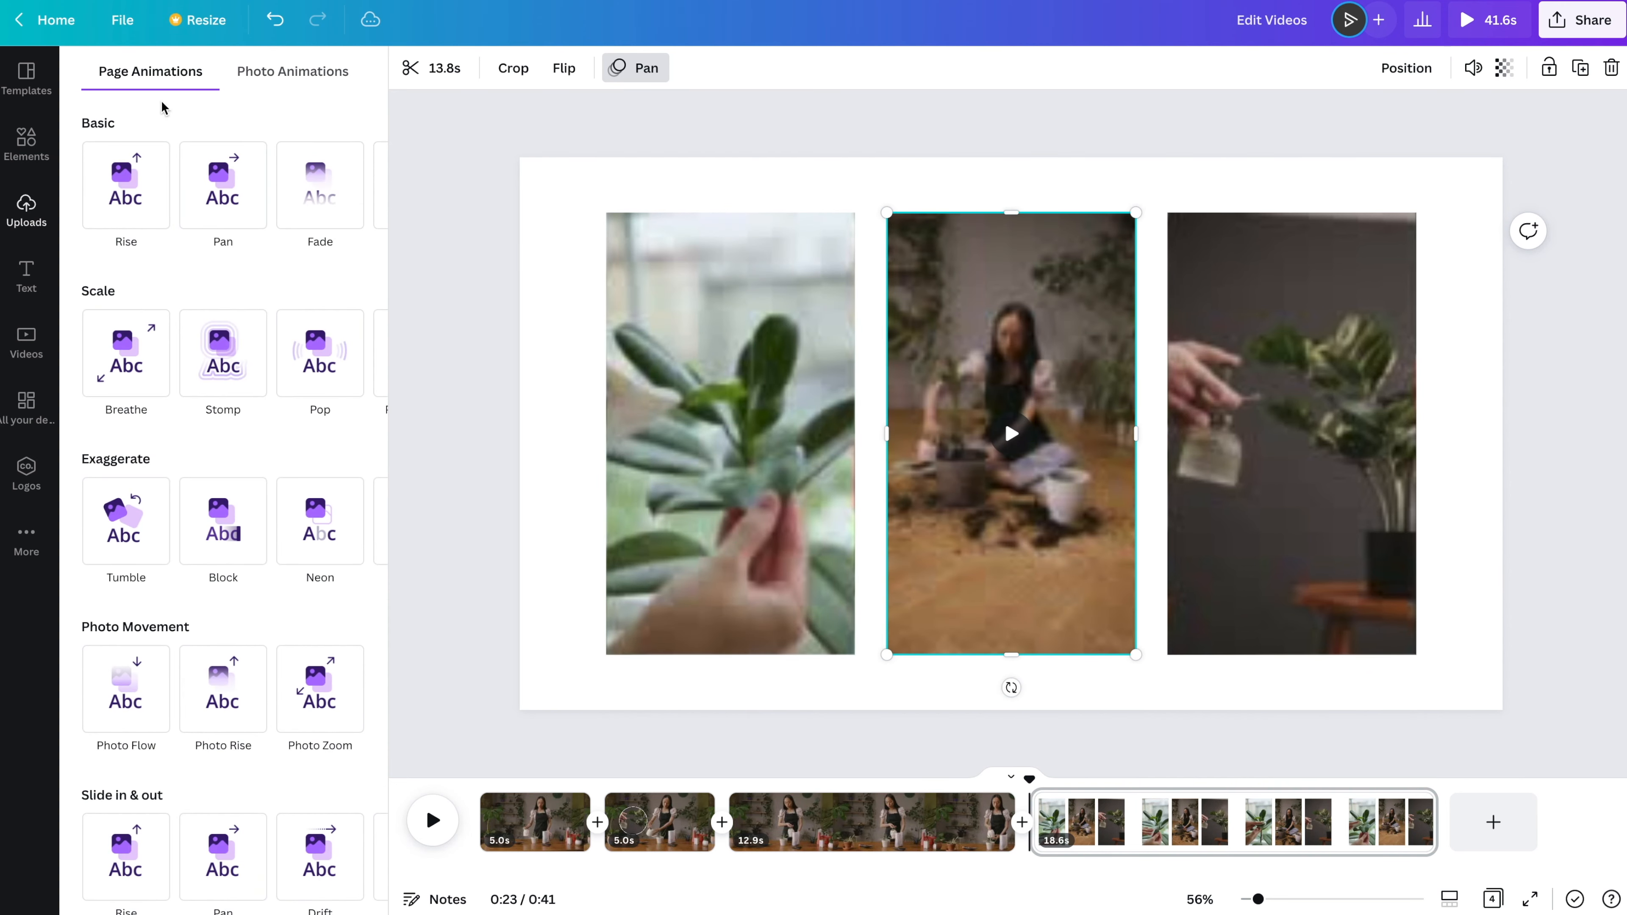
pyautogui.click(136, 182)
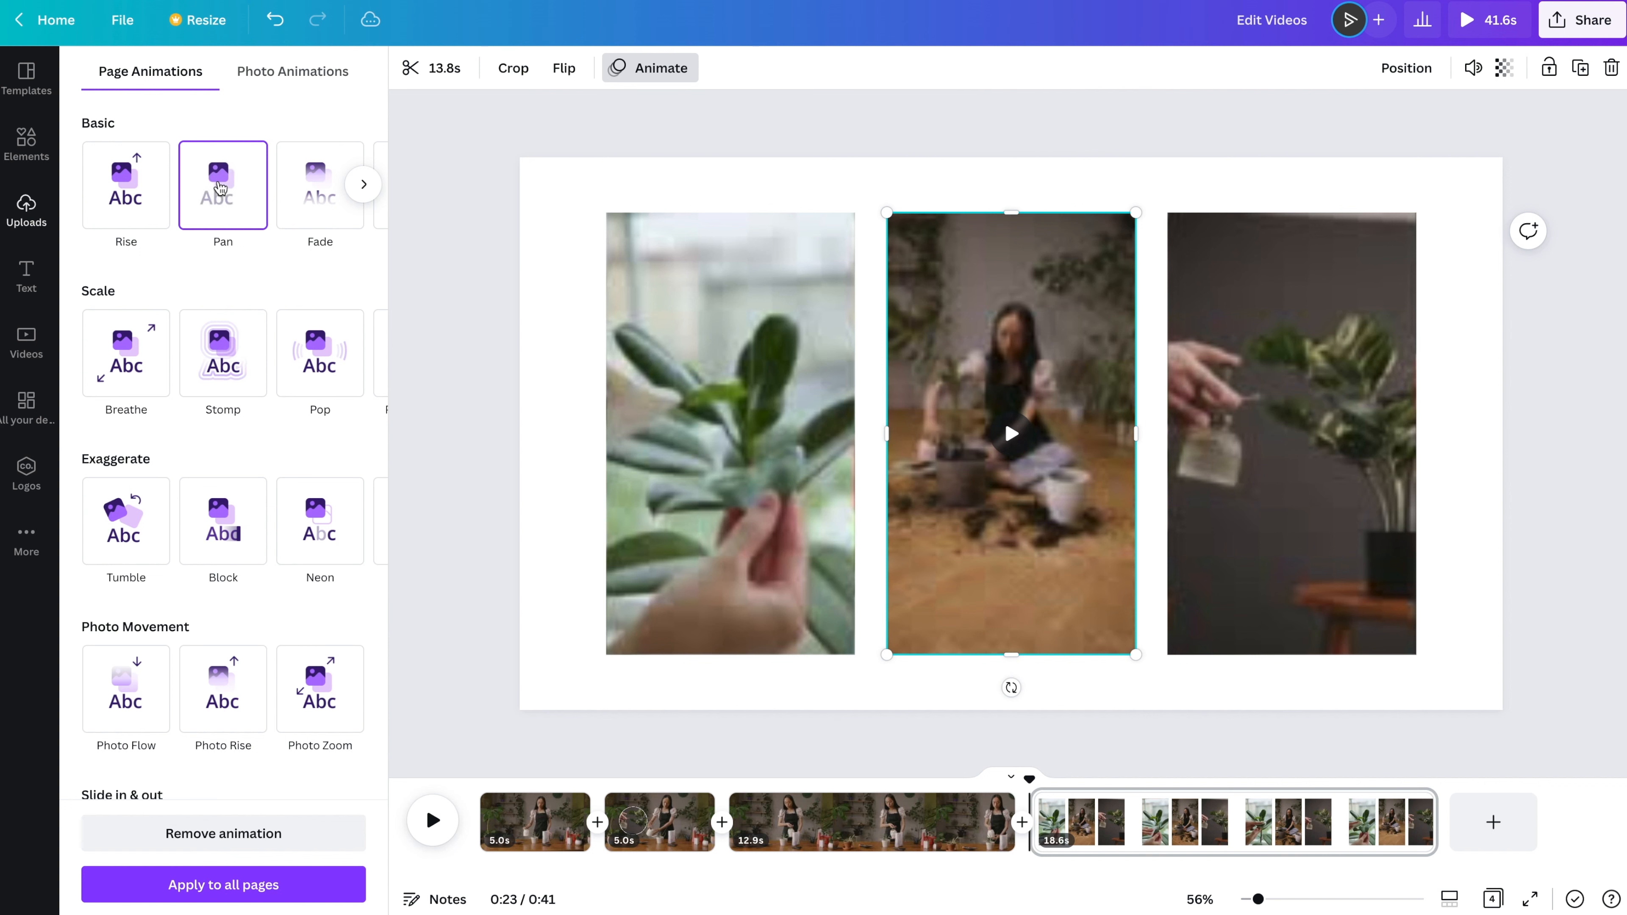
pyautogui.click(150, 186)
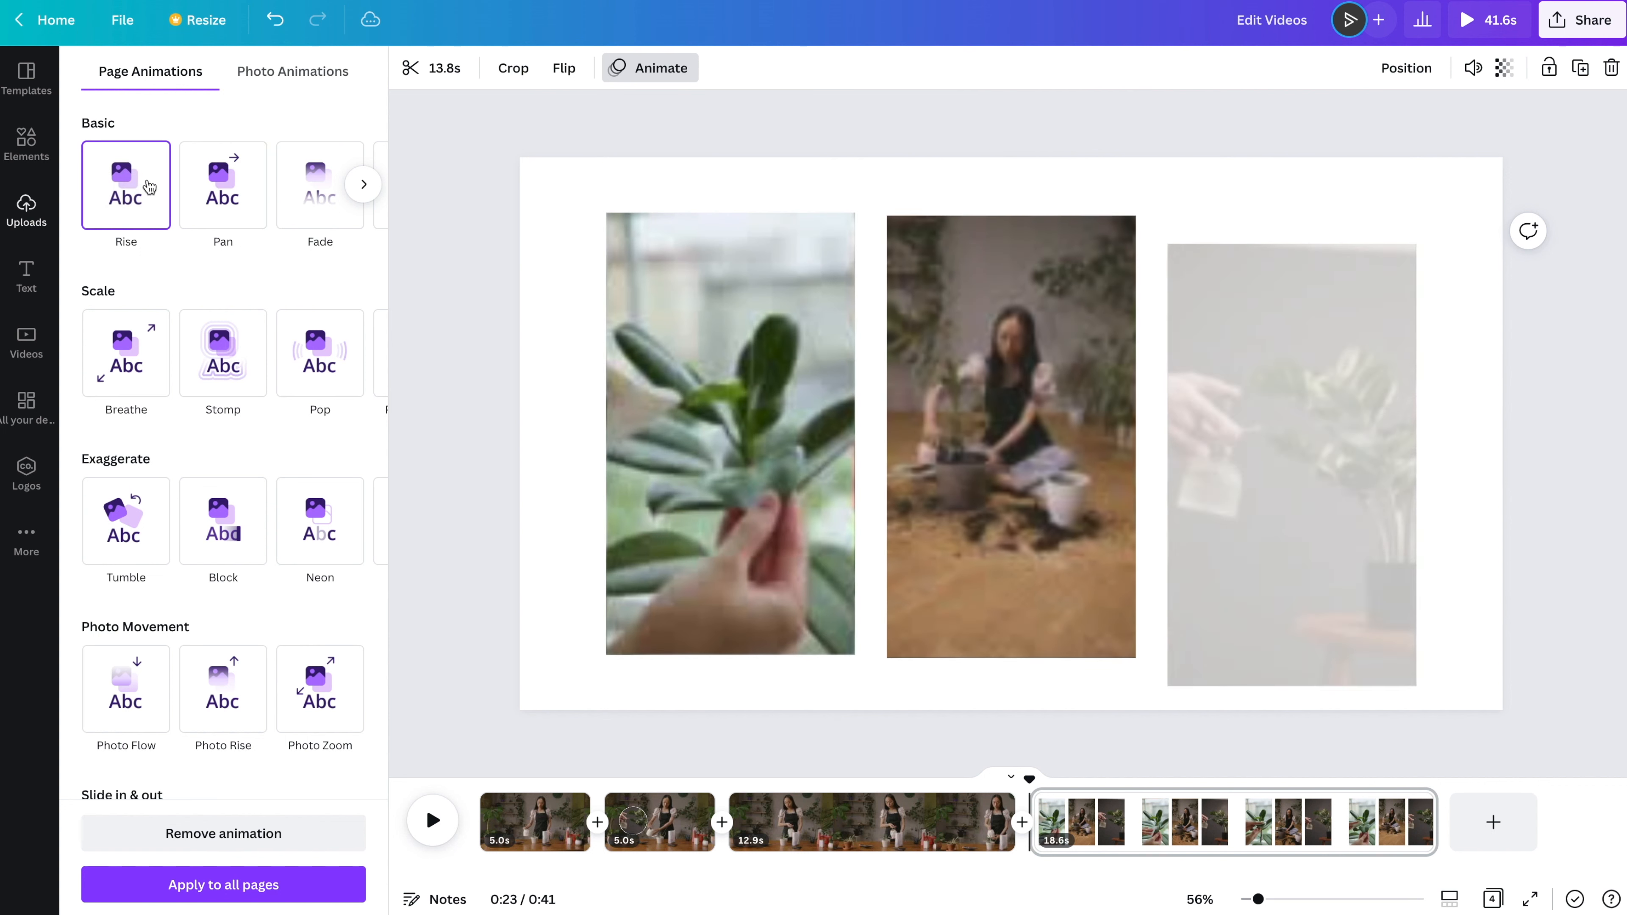
# - Shorten the fourth page to roughly a quarter of its length and play it to preview the animation
pyautogui.moveTo(1432, 809); pyautogui.dragTo(1135, 818)
pyautogui.click(433, 822)
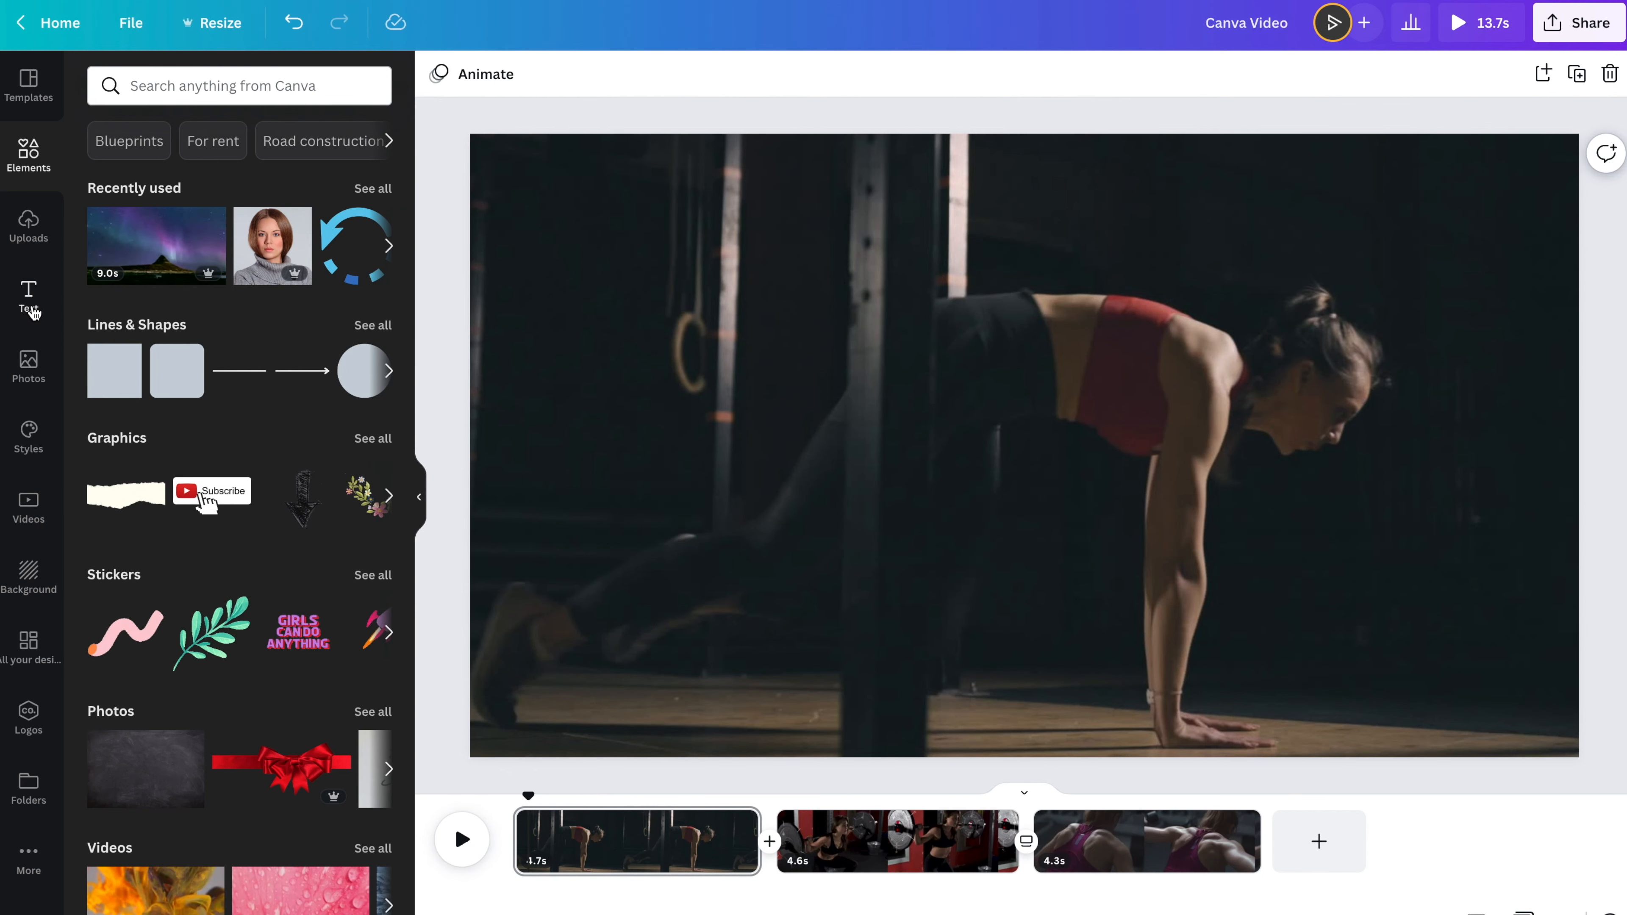
# - Add a heading text box to the first page of the workout video
pyautogui.click(30, 298)
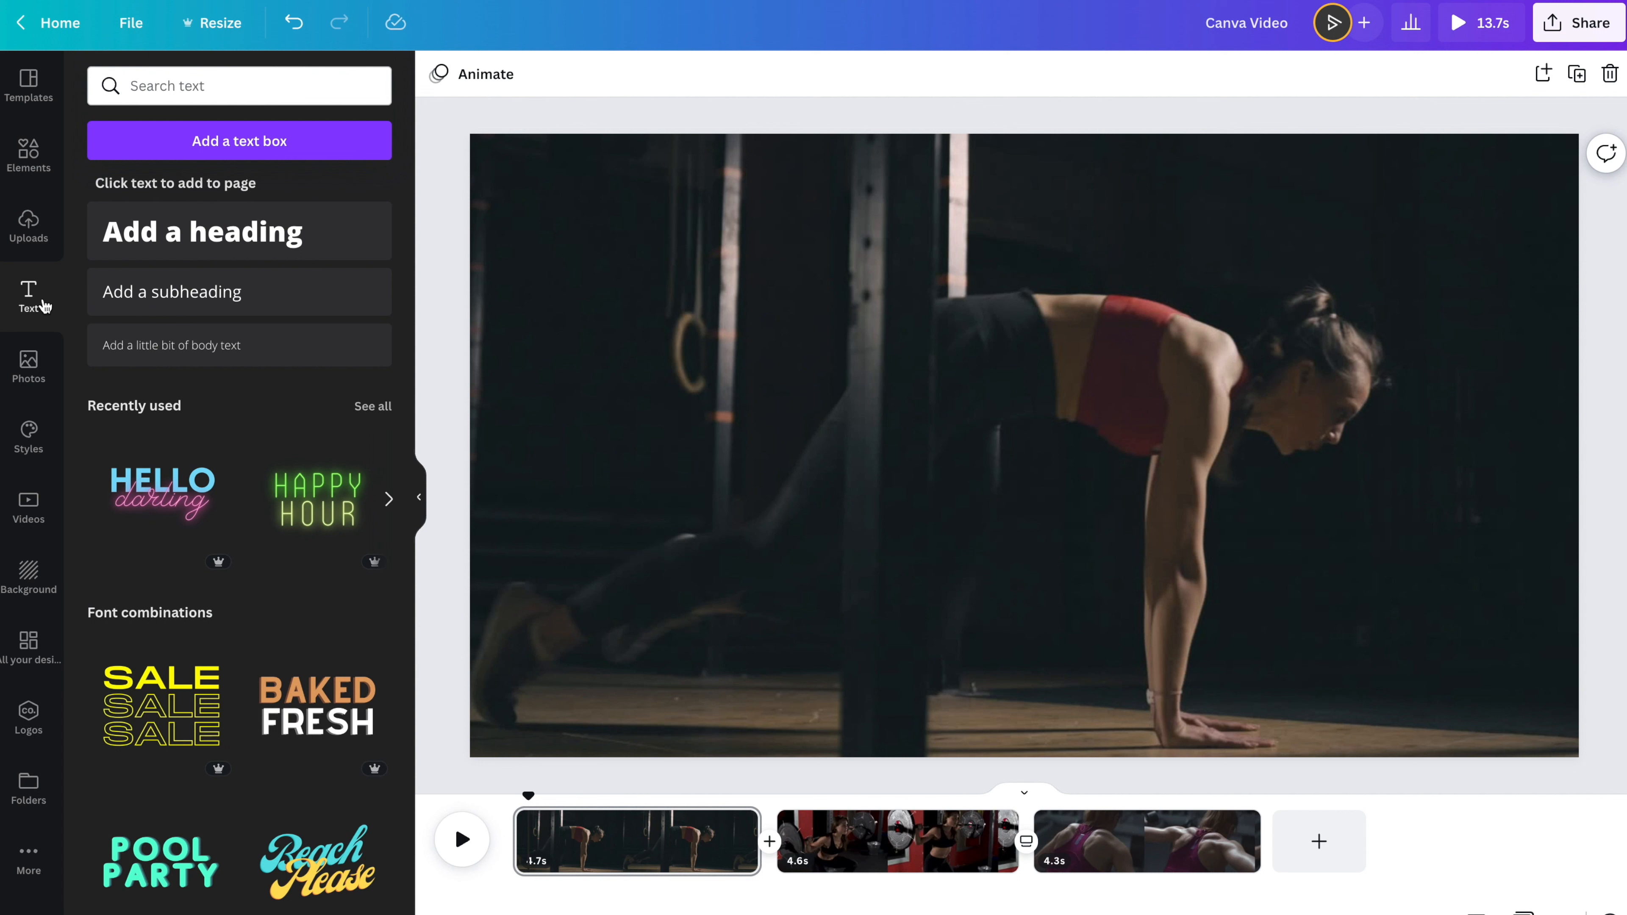
pyautogui.click(193, 238)
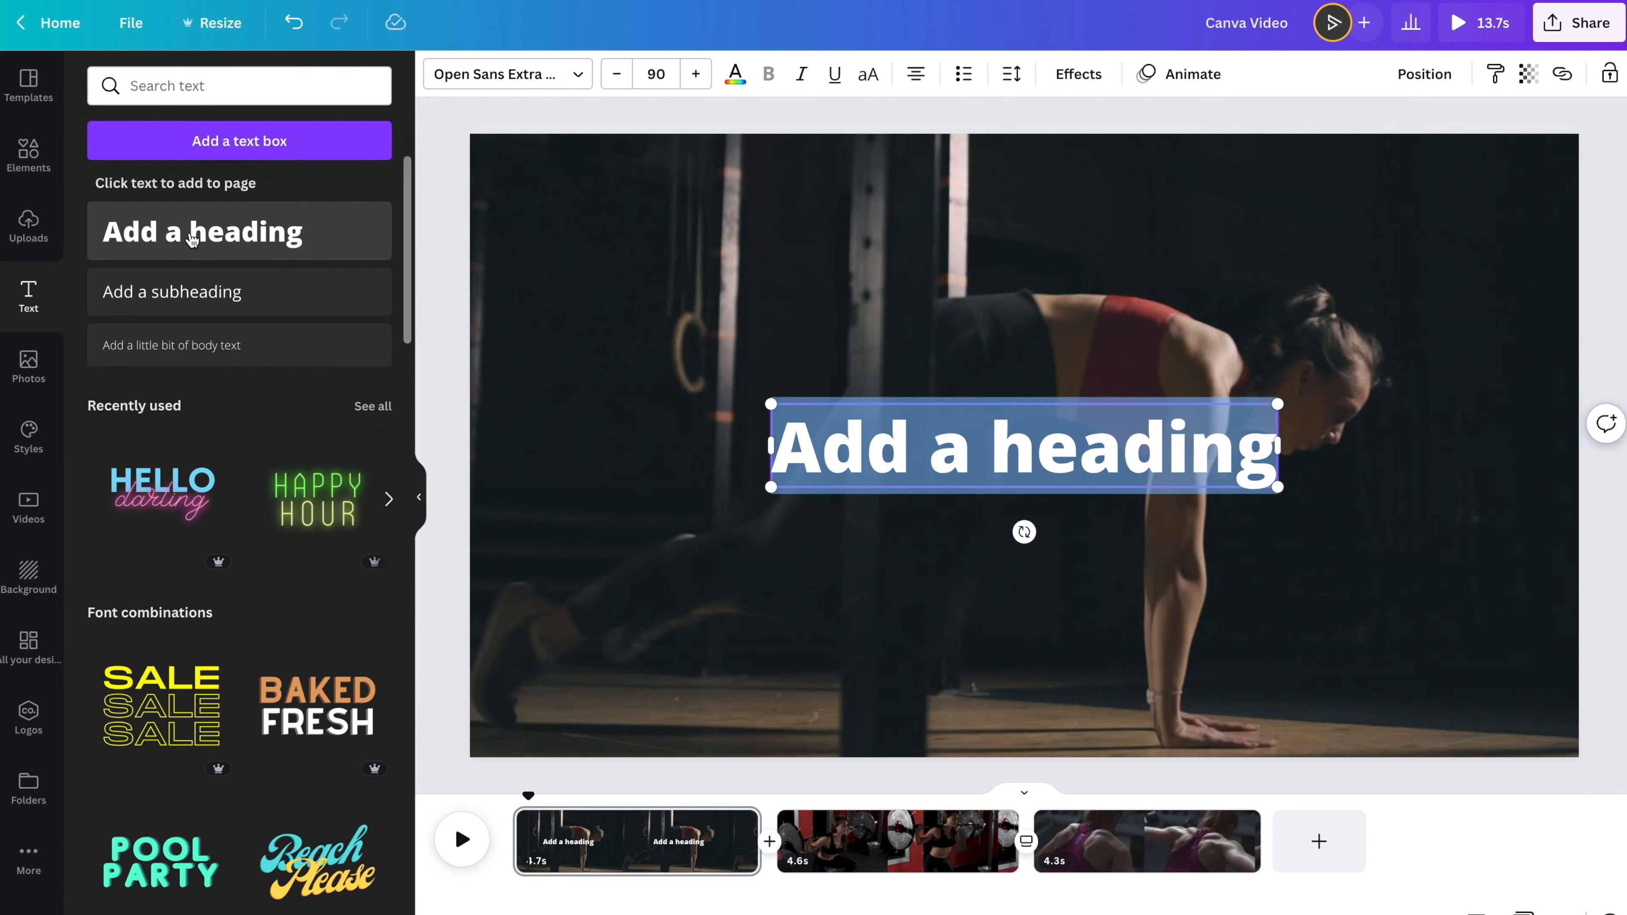
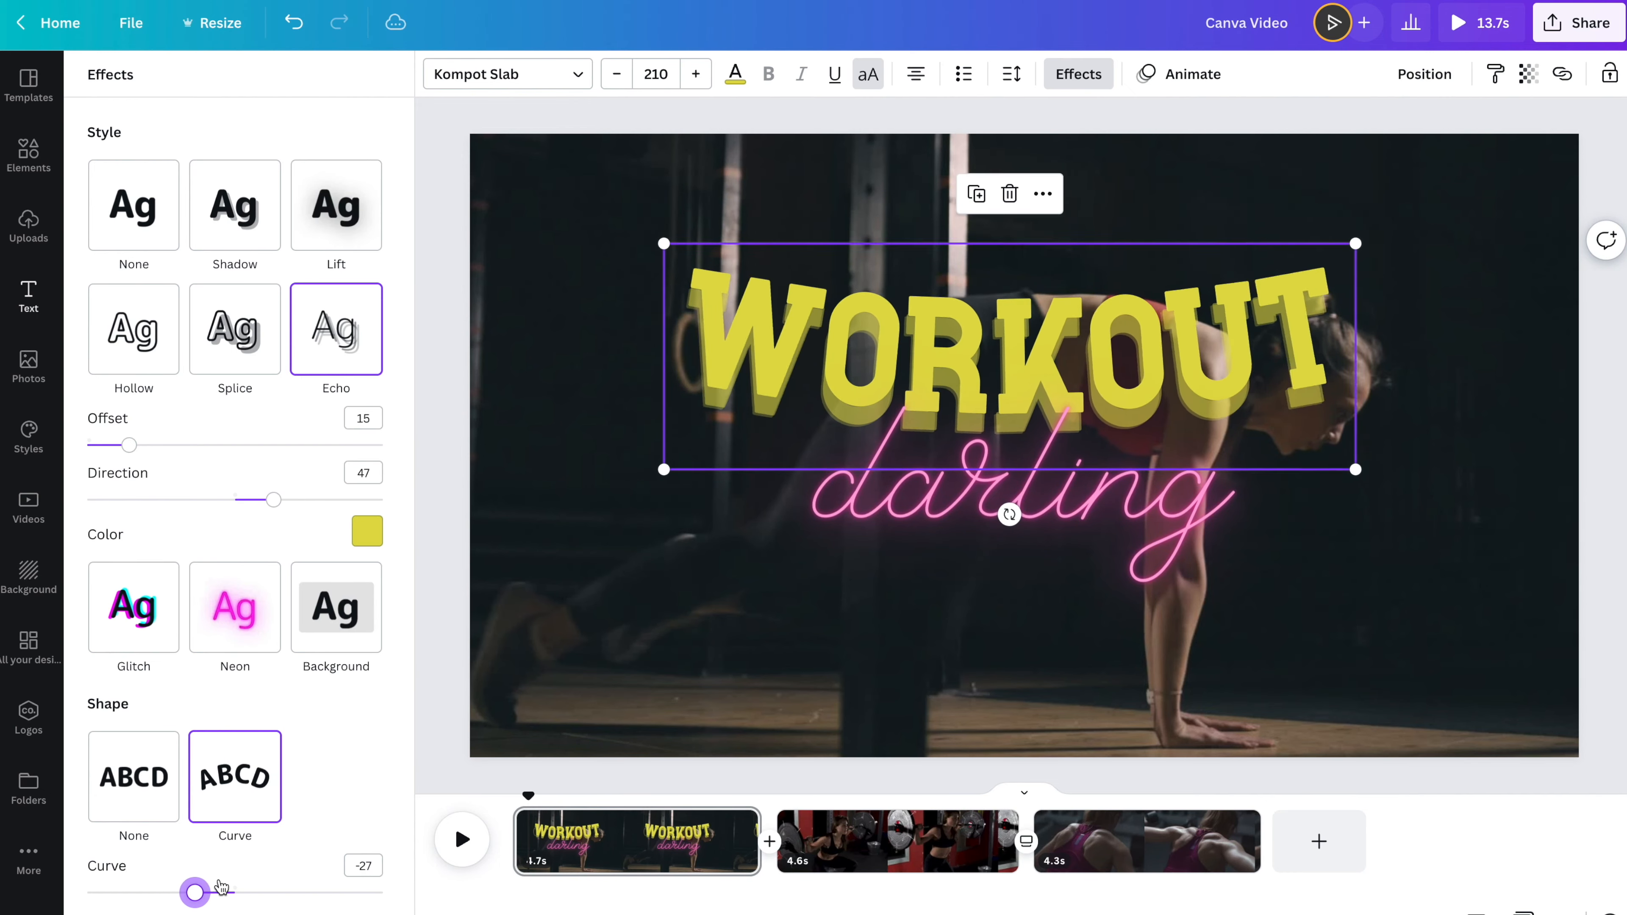
# - Remove the curve from the WORKOUT text and replace the word "darling" below it with "SESSION"
pyautogui.click(133, 777)
pyautogui.doubleClick(1079, 500)
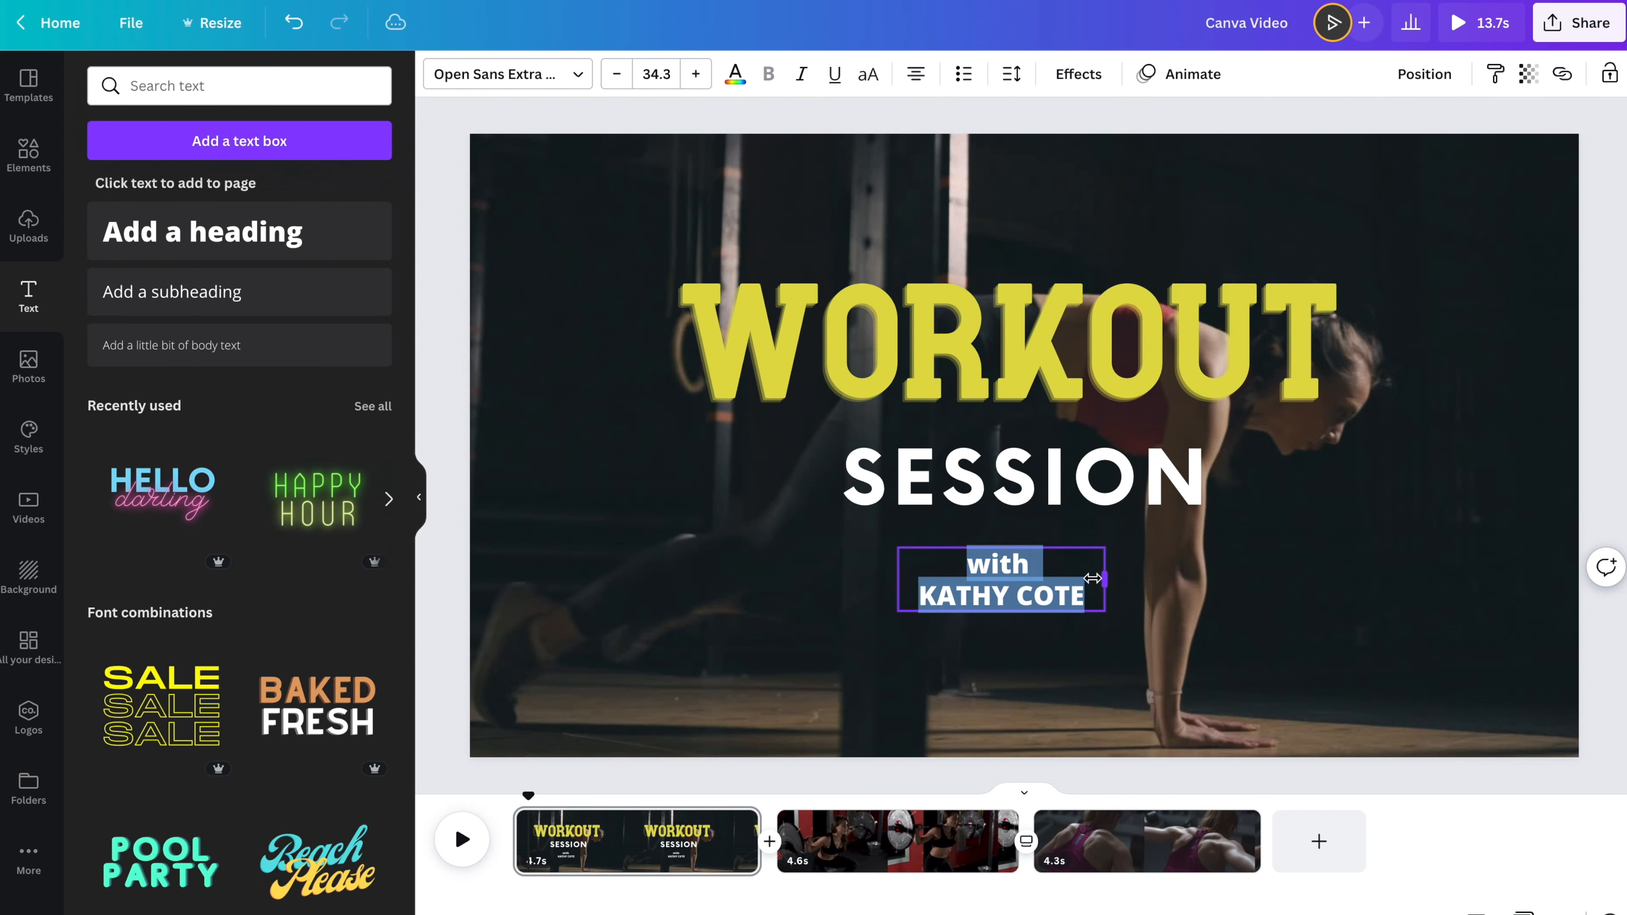
pyautogui.press('Escape')
# - Search the elements for "oval" and add the white oval outline to the first page
pyautogui.click(28, 154)
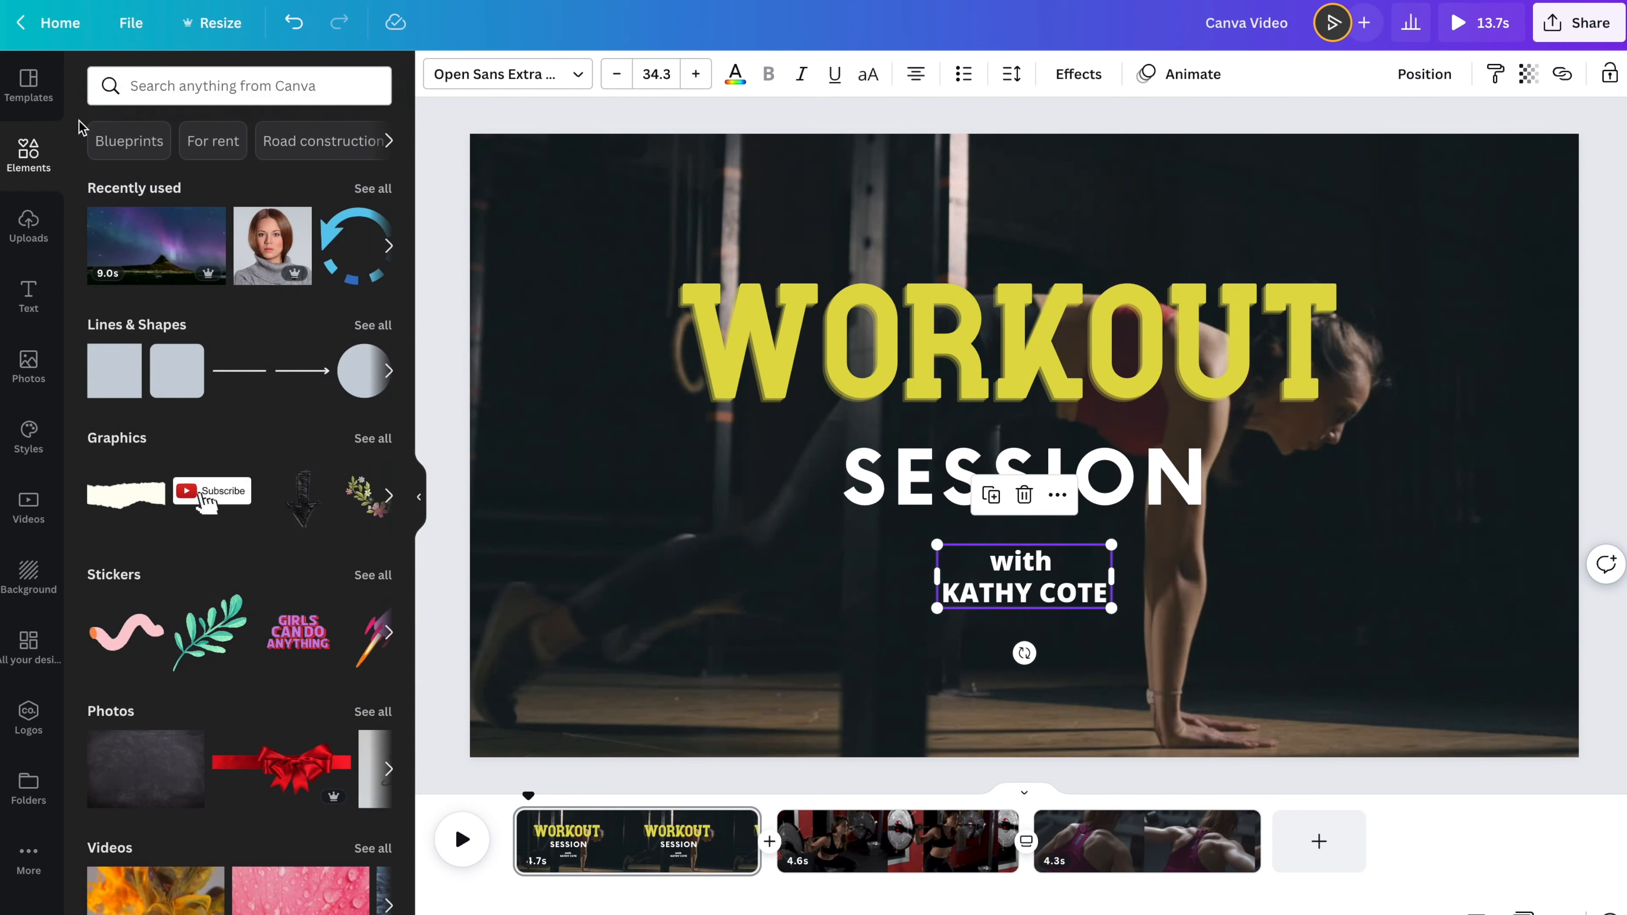
pyautogui.click(162, 85)
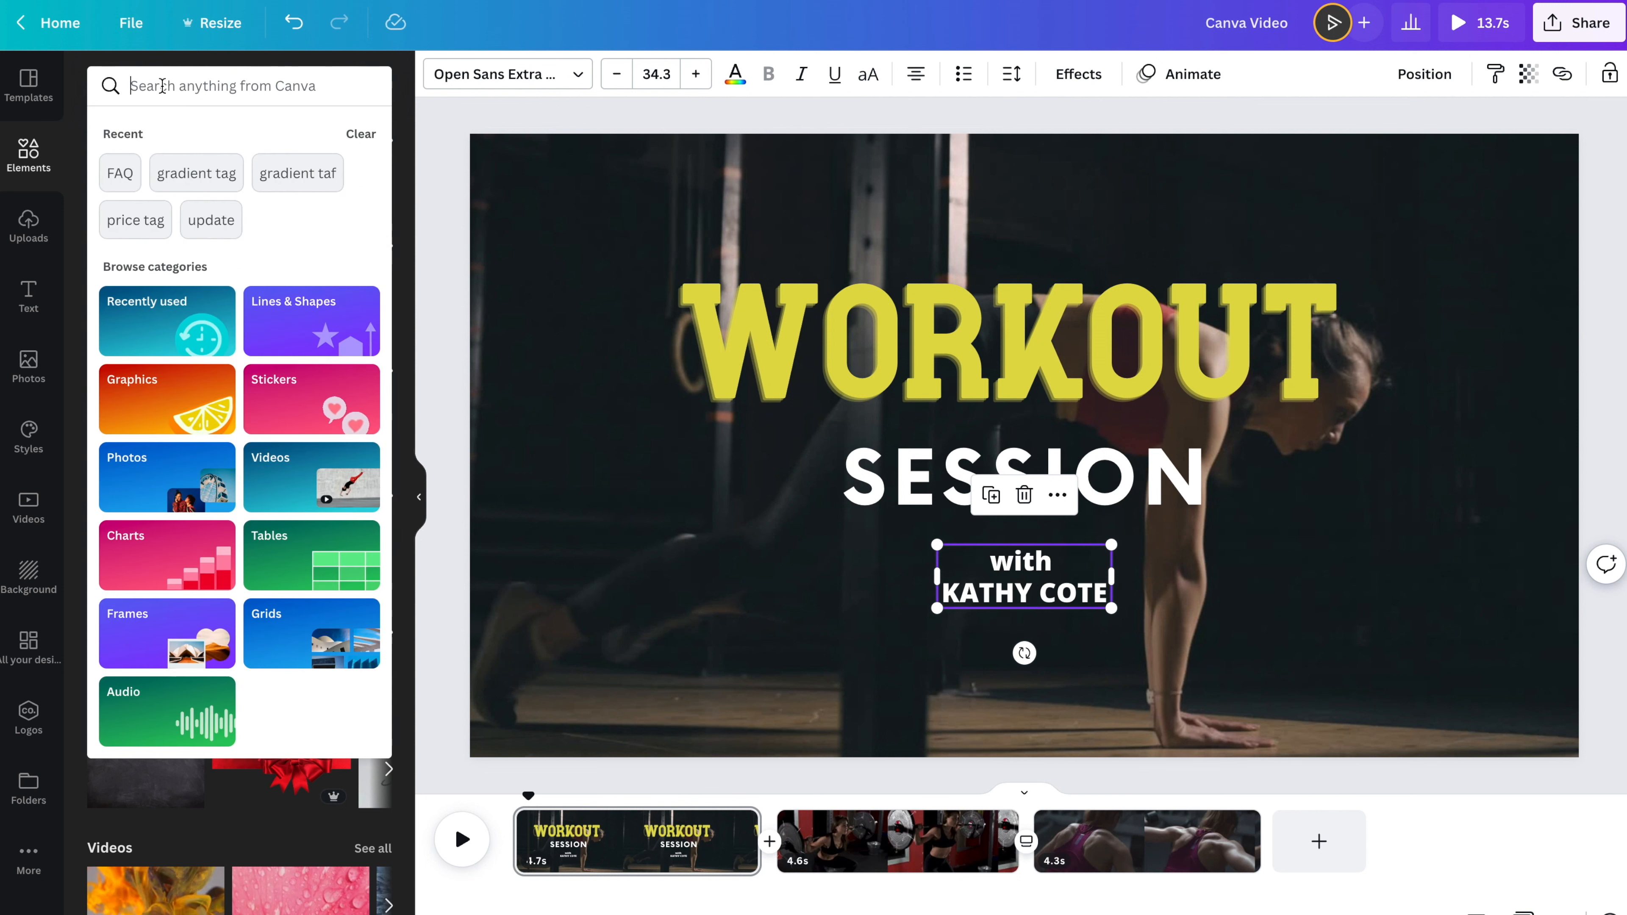
pyautogui.write('oval')
pyautogui.press('Return')
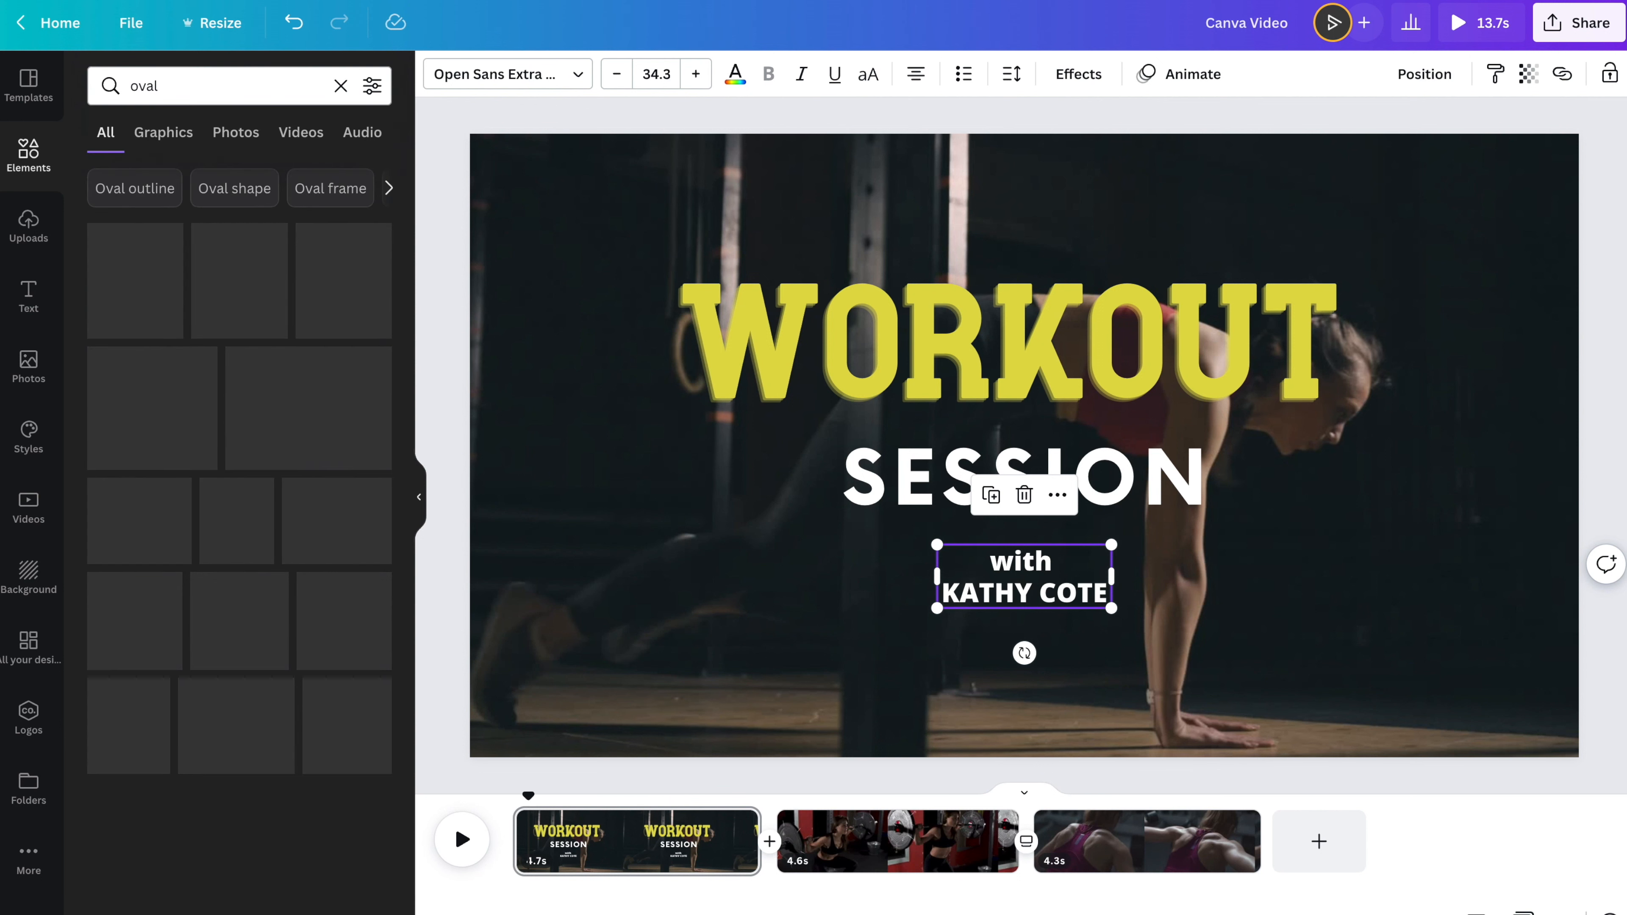
pyautogui.click(338, 259)
# - Shrink the white oval outline and position it around the instructor's name text below SESSION
pyautogui.click(1160, 525)
pyautogui.click(1120, 537)
pyautogui.click(1424, 74)
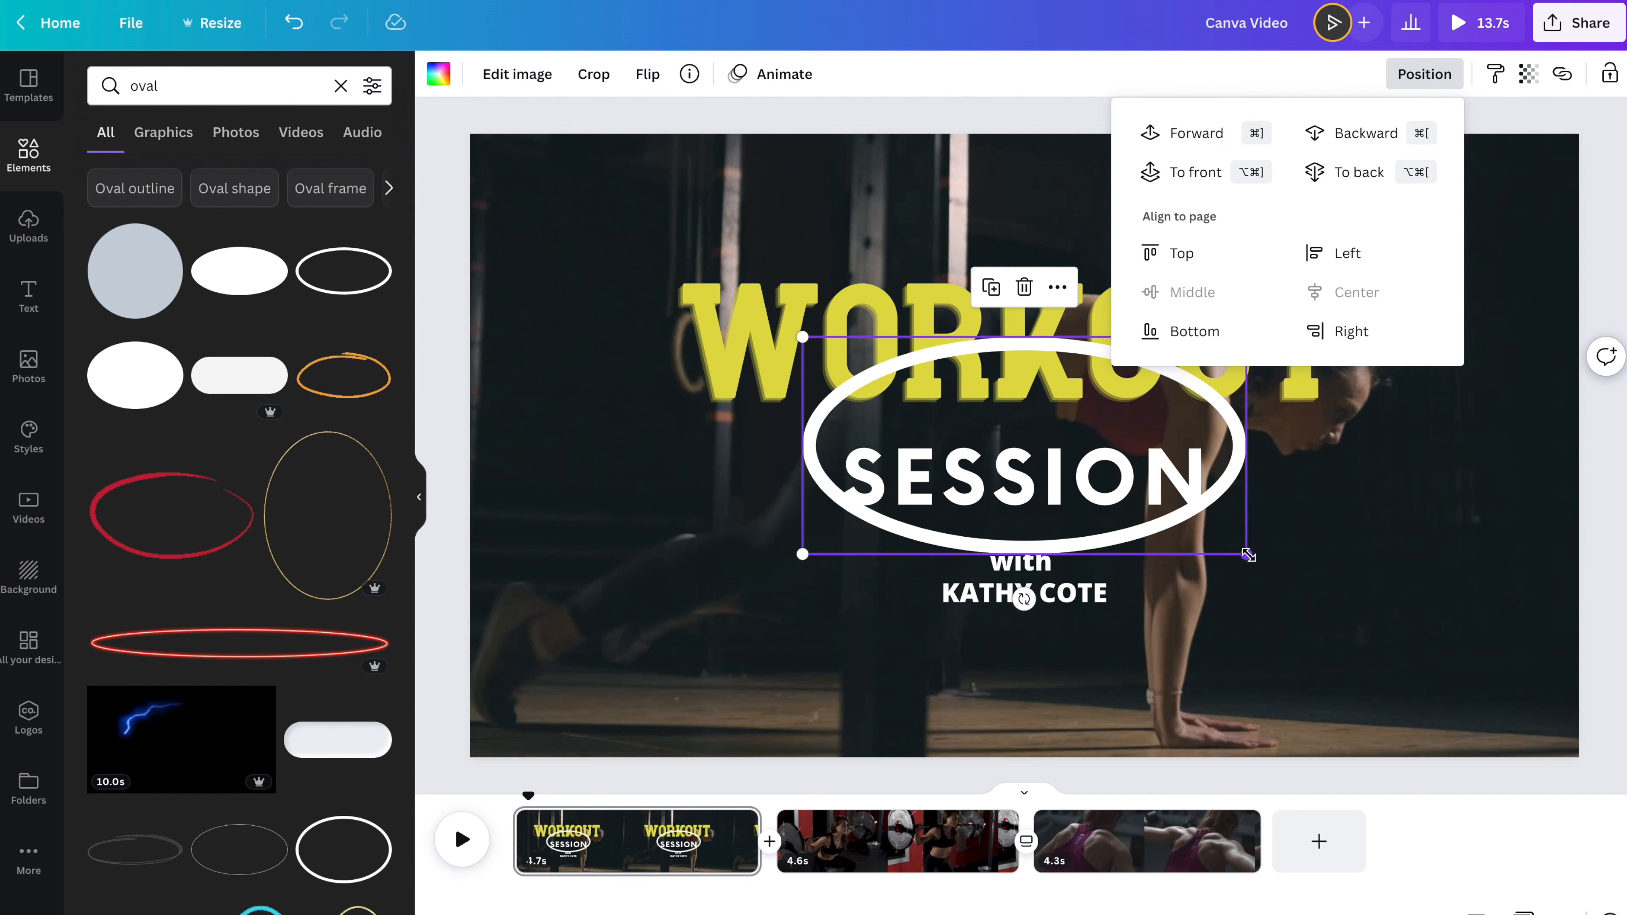
pyautogui.moveTo(1247, 554); pyautogui.dragTo(1064, 465)
pyautogui.moveTo(1031, 367); pyautogui.dragTo(1125, 556)
pyautogui.moveTo(1155, 654); pyautogui.dragTo(1124, 638)
pyautogui.moveTo(1071, 541); pyautogui.dragTo(1079, 540)
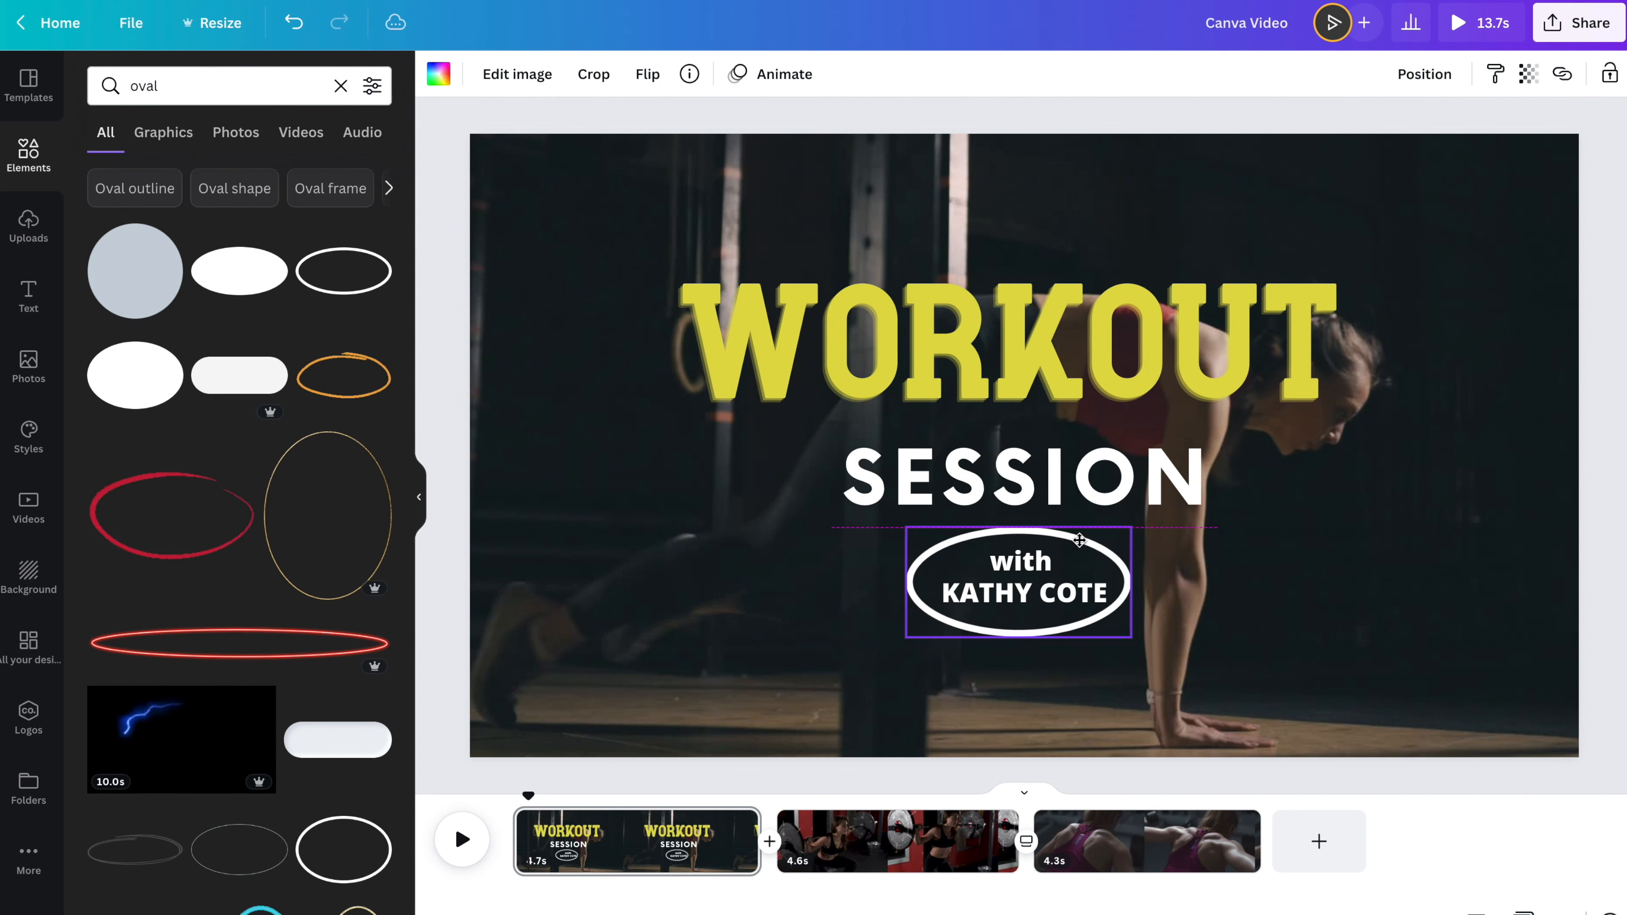
# - Nudge SESSION closer to WORKOUT and centre the whole title arrangement horizontally on the page
pyautogui.click(1064, 590)
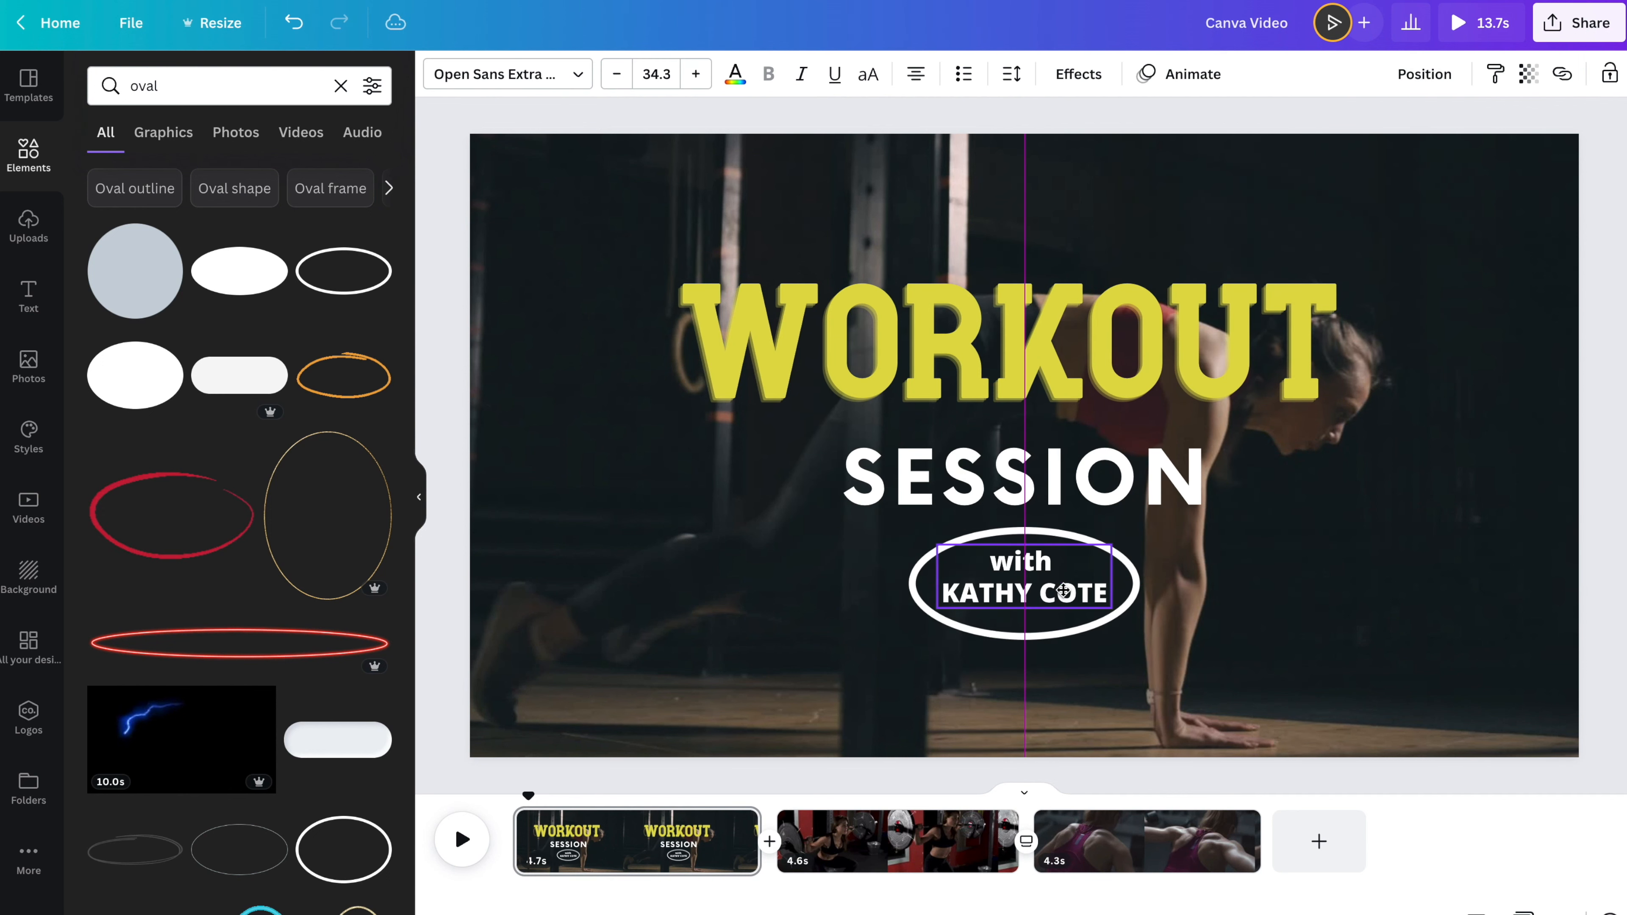
pyautogui.click(1224, 607)
pyautogui.click(1025, 474)
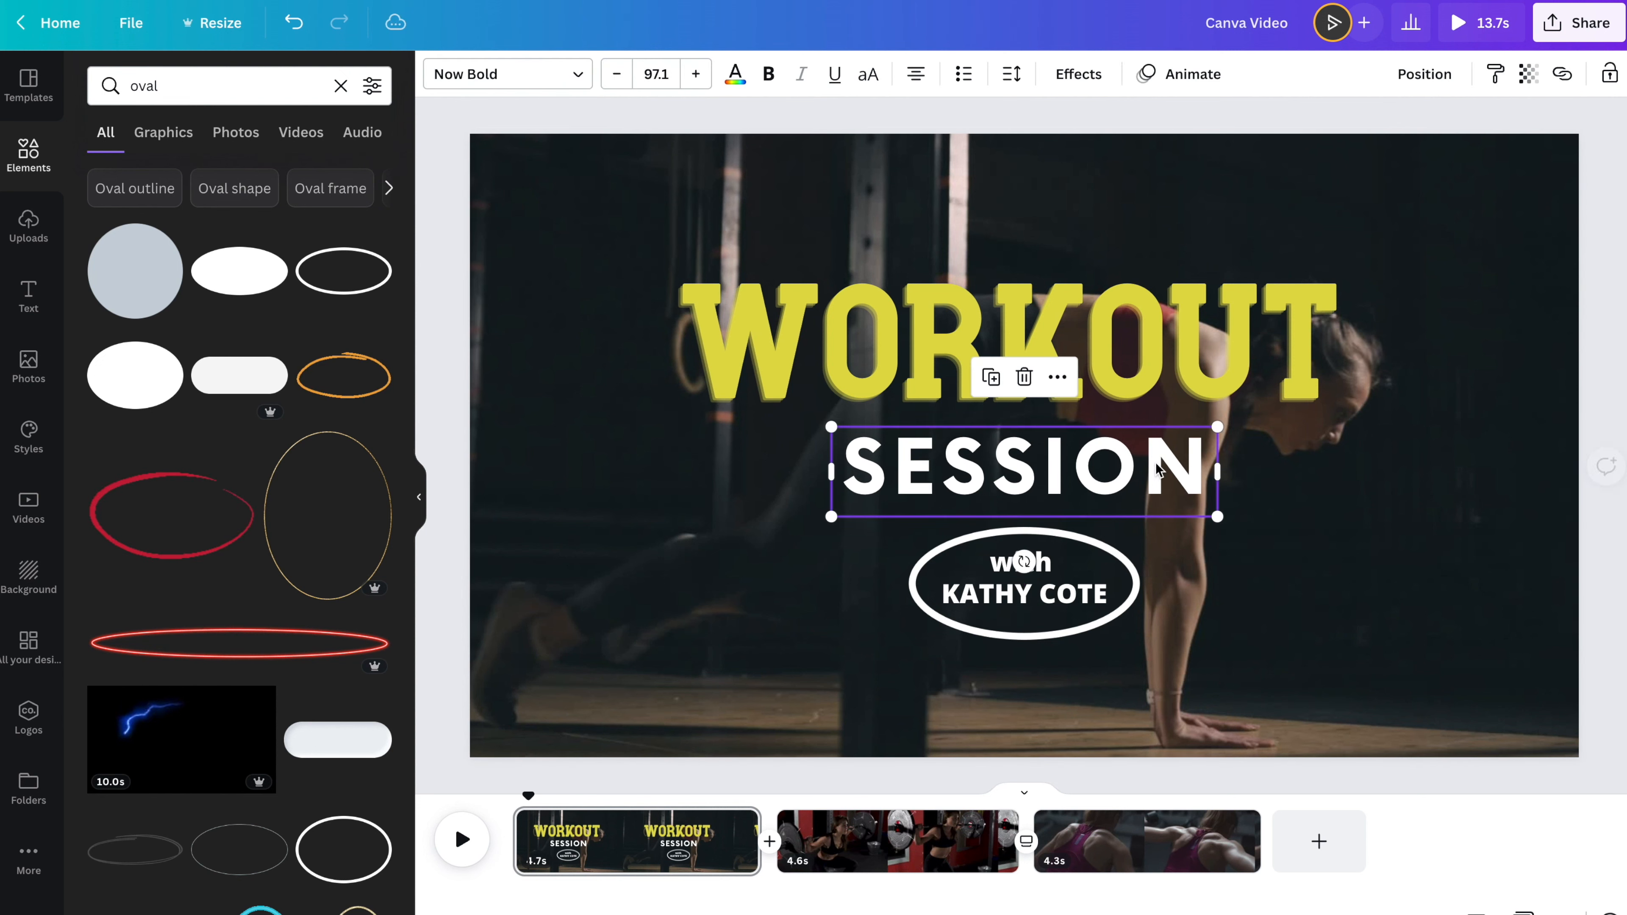
# - Apply the Bounce text animation to WORKOUT and the Merge animation to the instructor's name text
pyautogui.click(1190, 318)
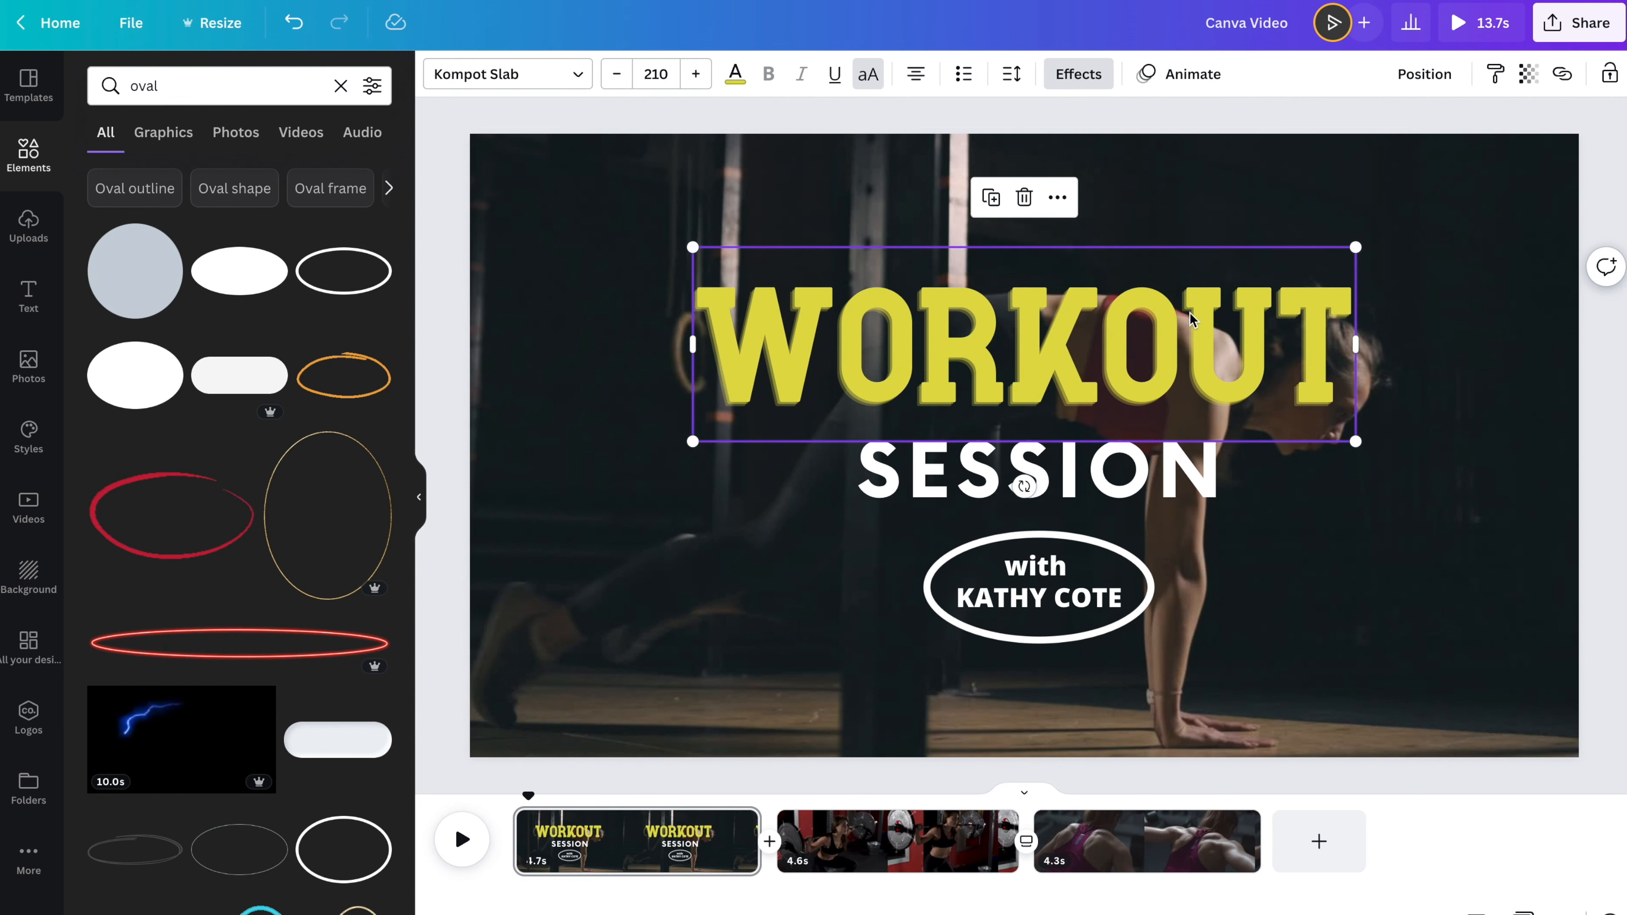
pyautogui.click(1180, 75)
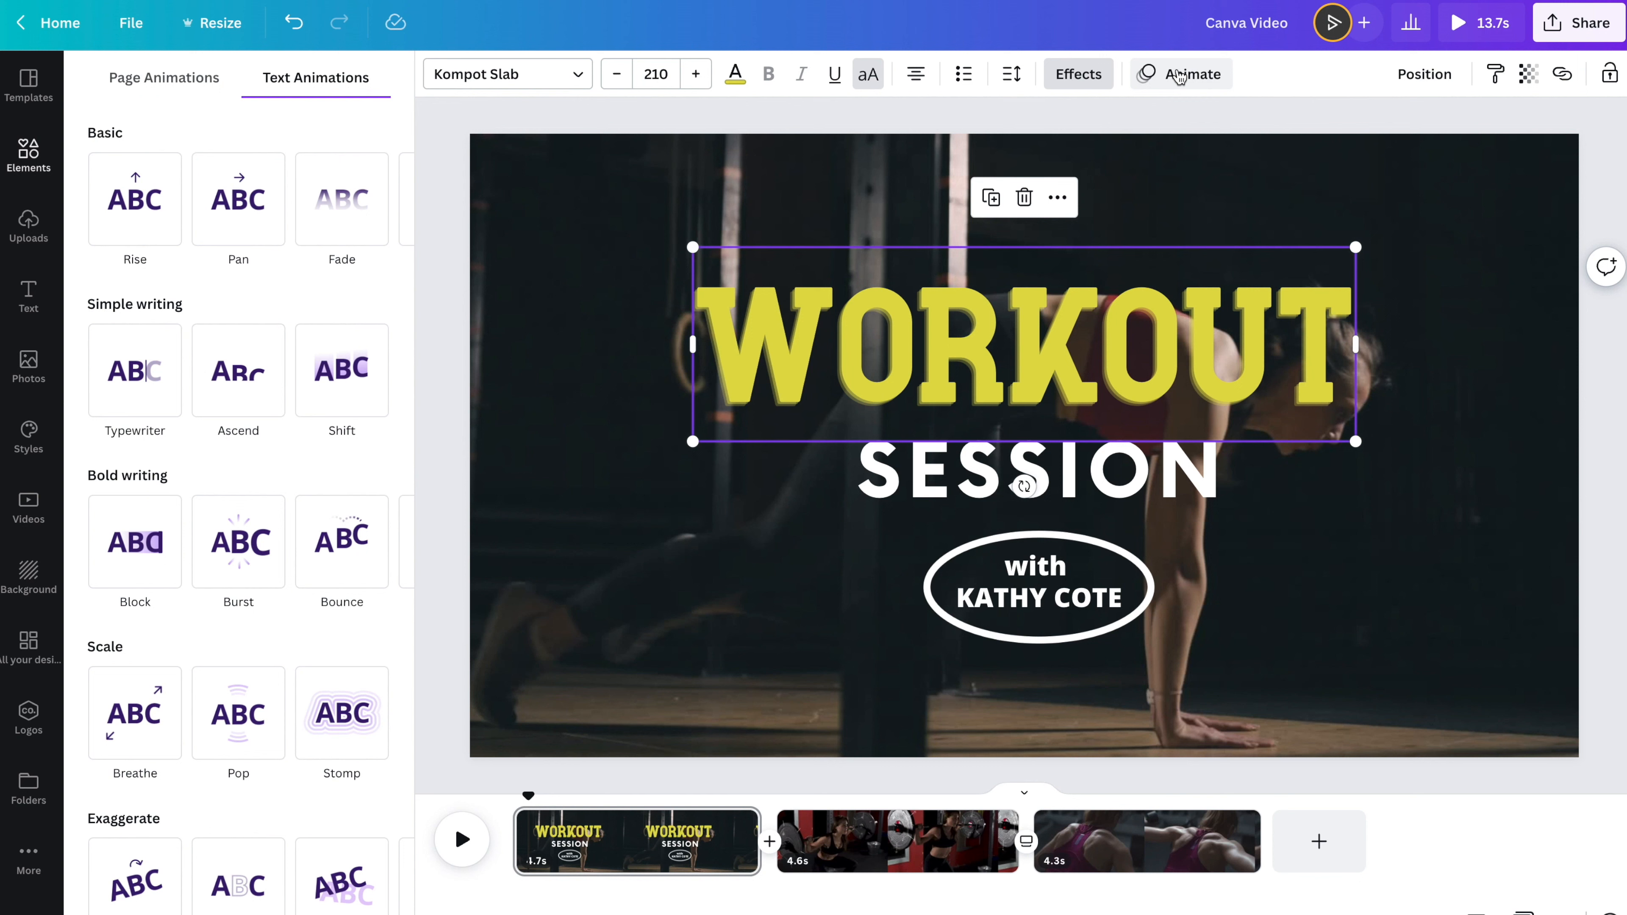
pyautogui.click(127, 344)
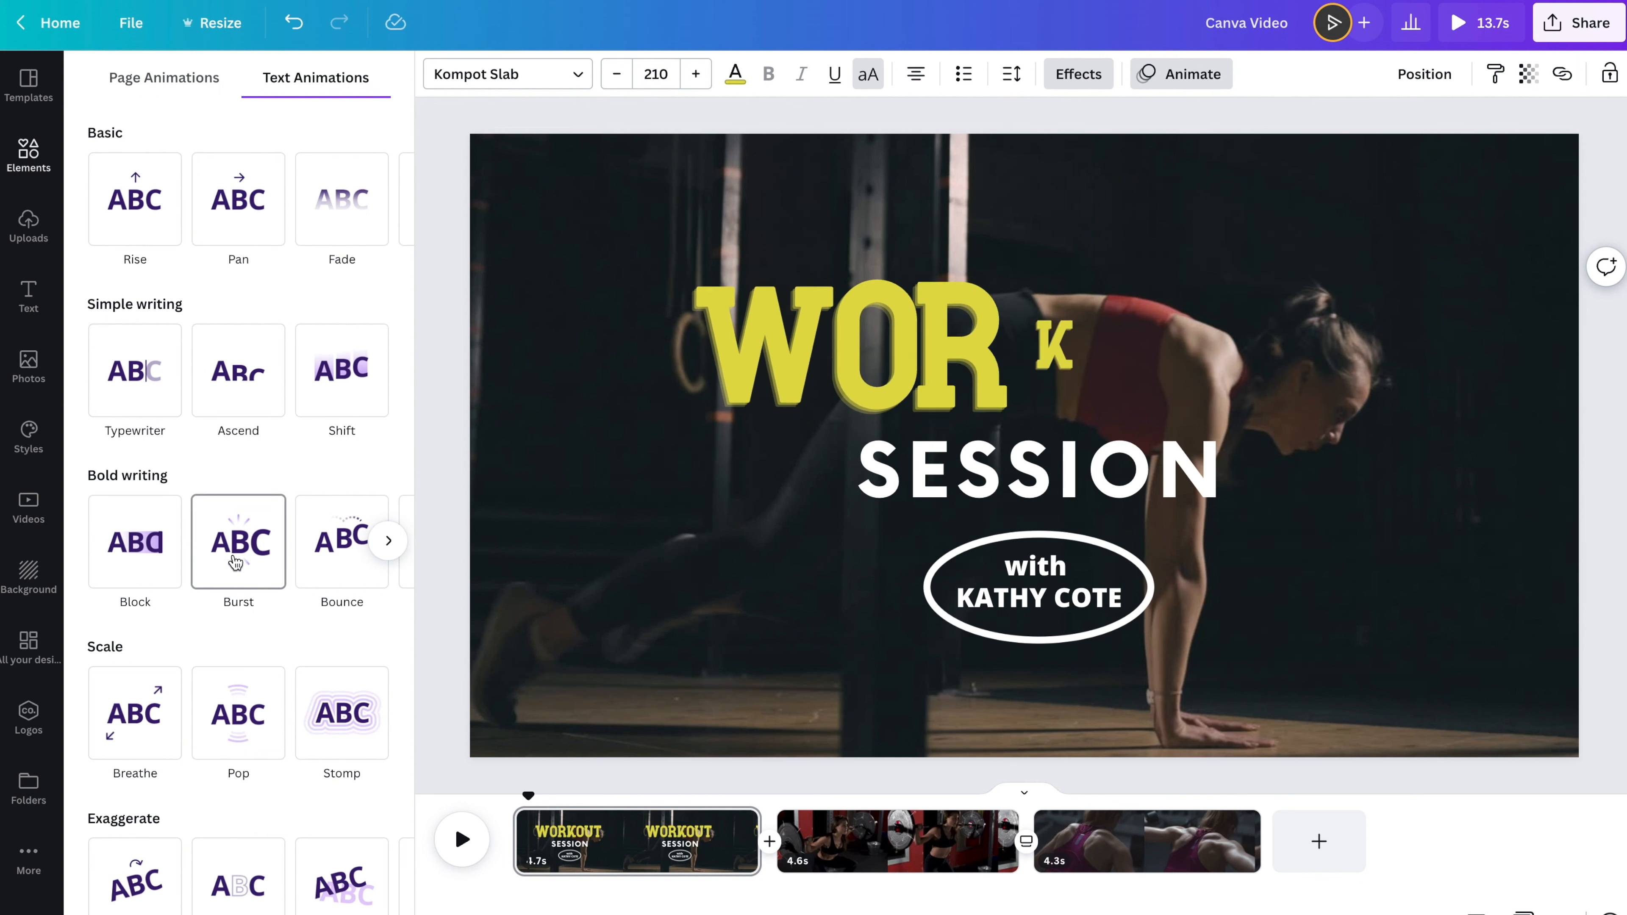
pyautogui.click(336, 564)
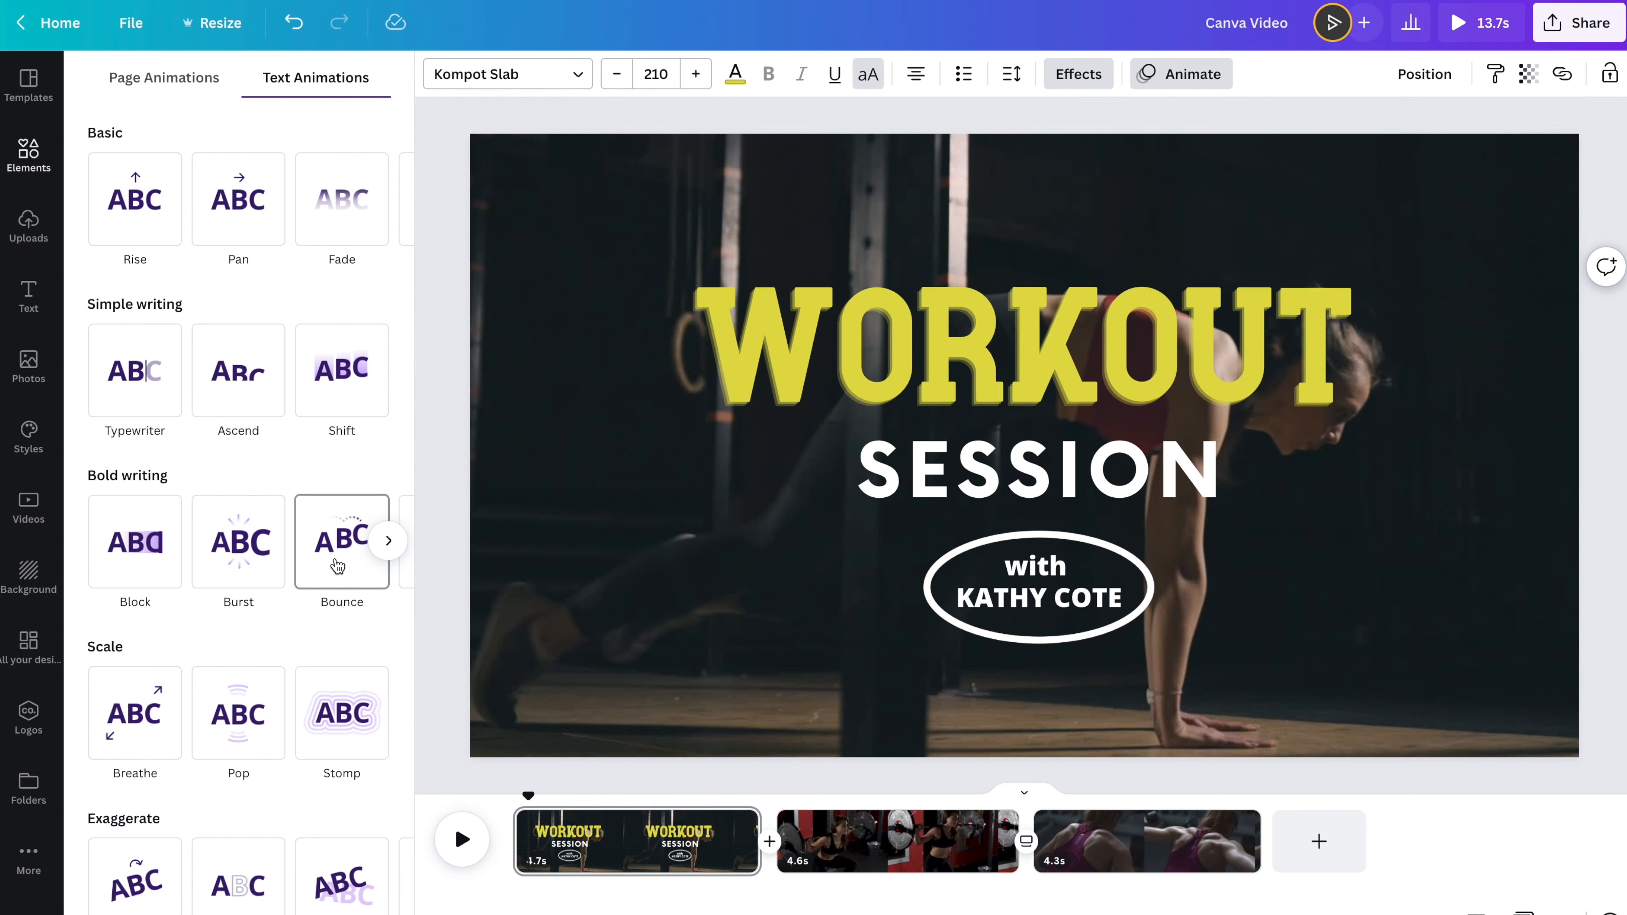
pyautogui.click(338, 561)
pyautogui.click(926, 482)
pyautogui.click(926, 481)
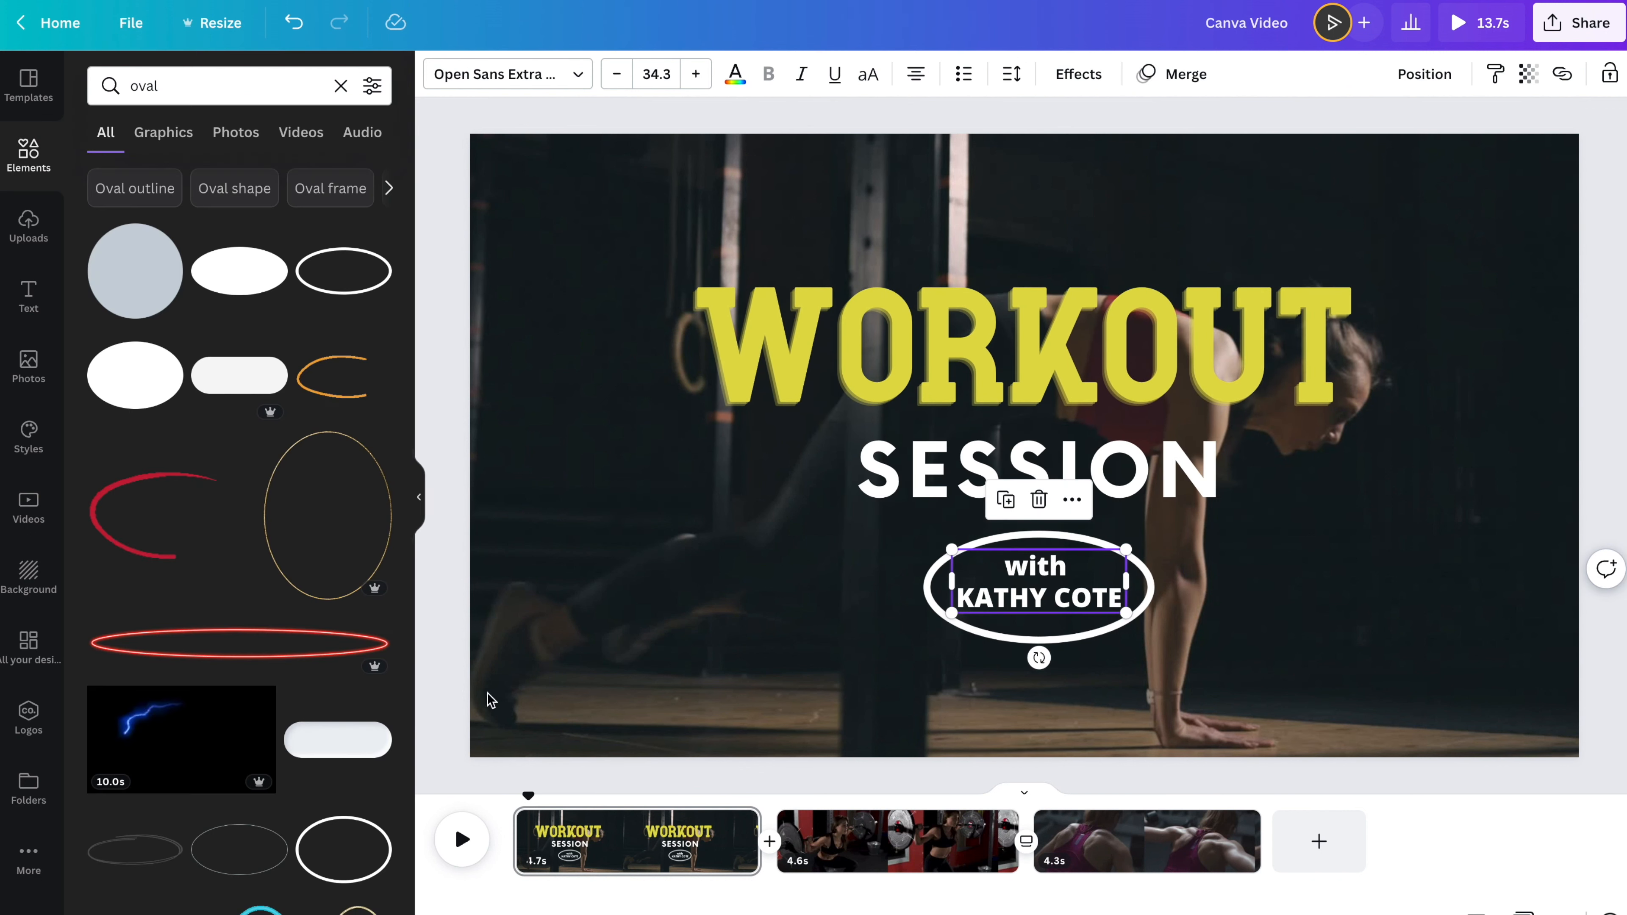
# - Play the video from the beginning to preview the animated title on the first page
pyautogui.moveTo(537, 794); pyautogui.dragTo(524, 796)
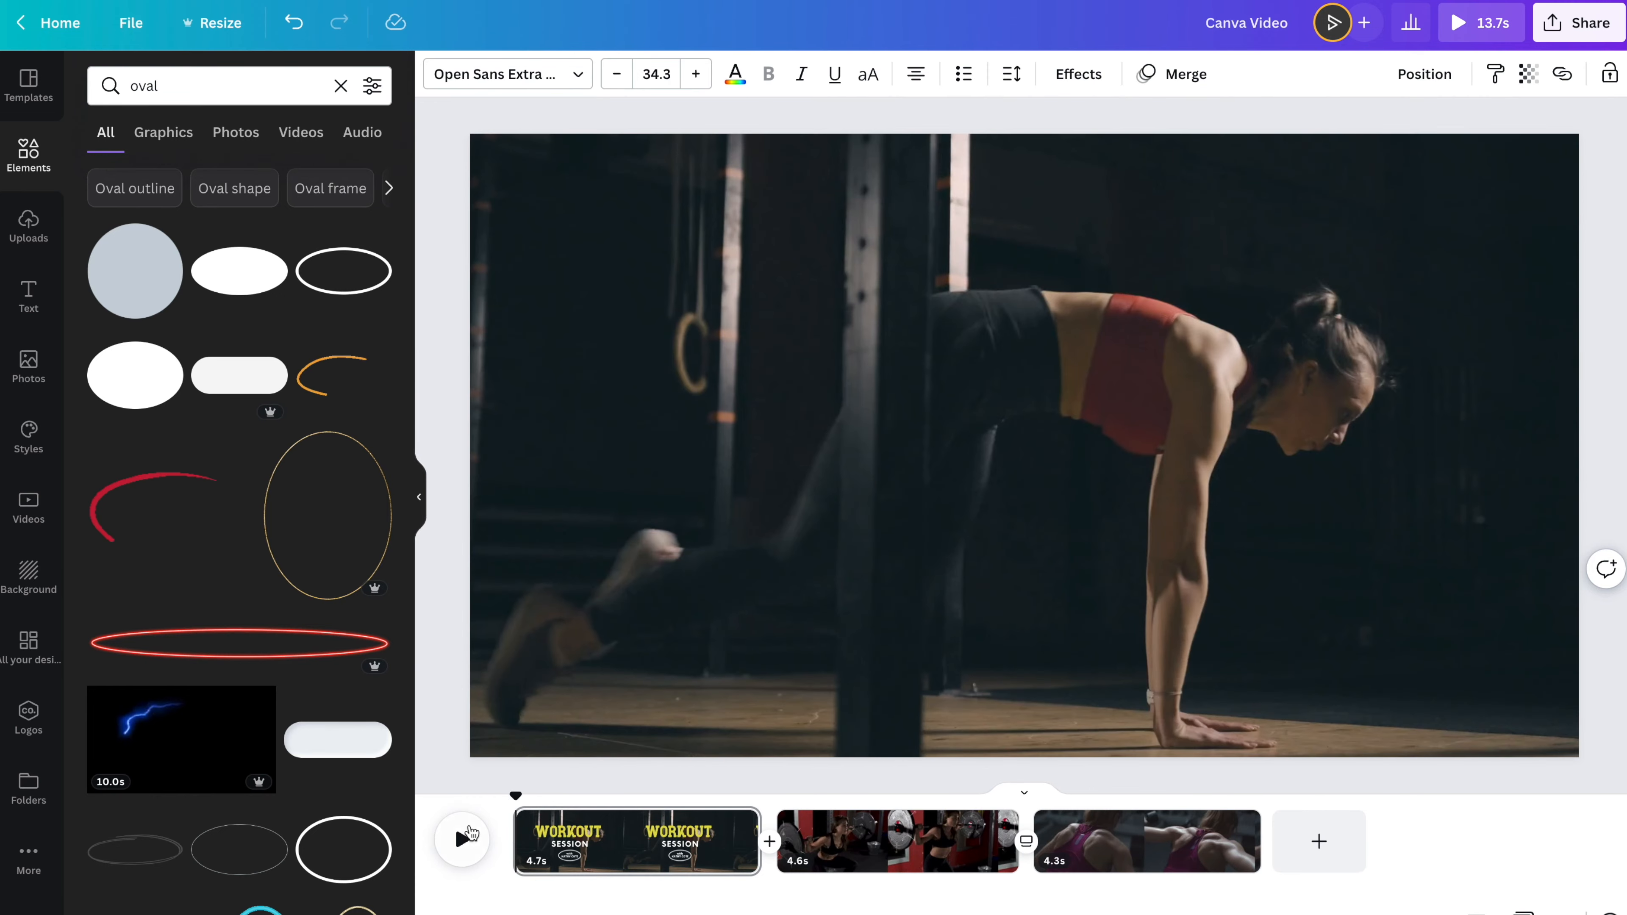
pyautogui.click(462, 840)
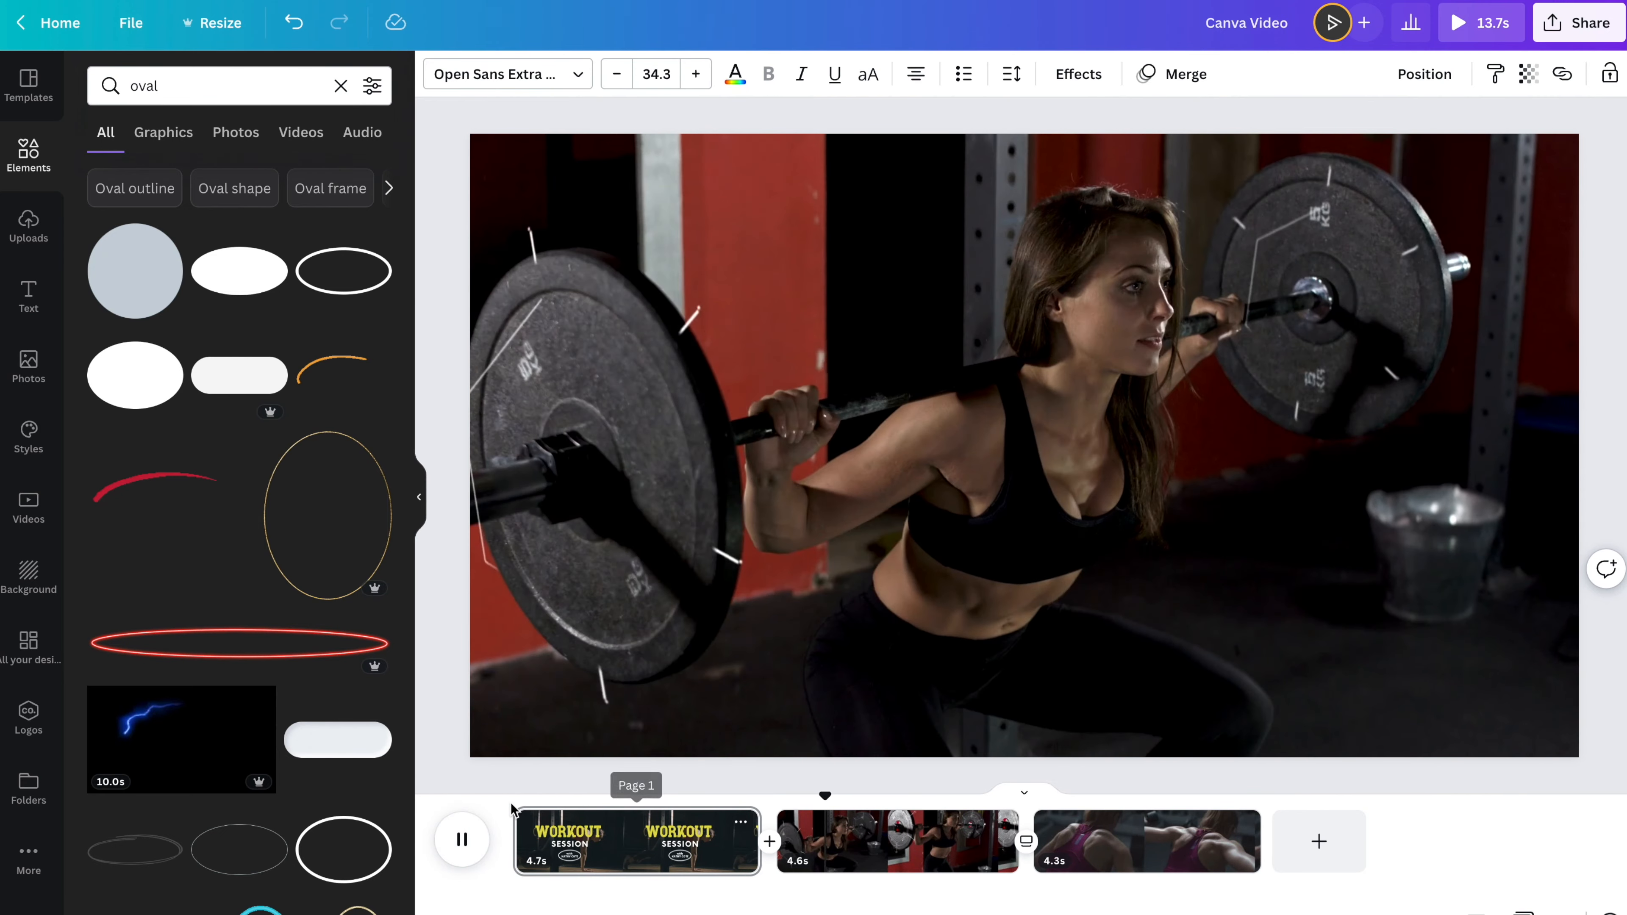
pyautogui.click(511, 799)
# - Split the first page at 1.4 s and again 2.2 s further on to isolate a middle title segment
pyautogui.moveTo(512, 798); pyautogui.dragTo(590, 798)
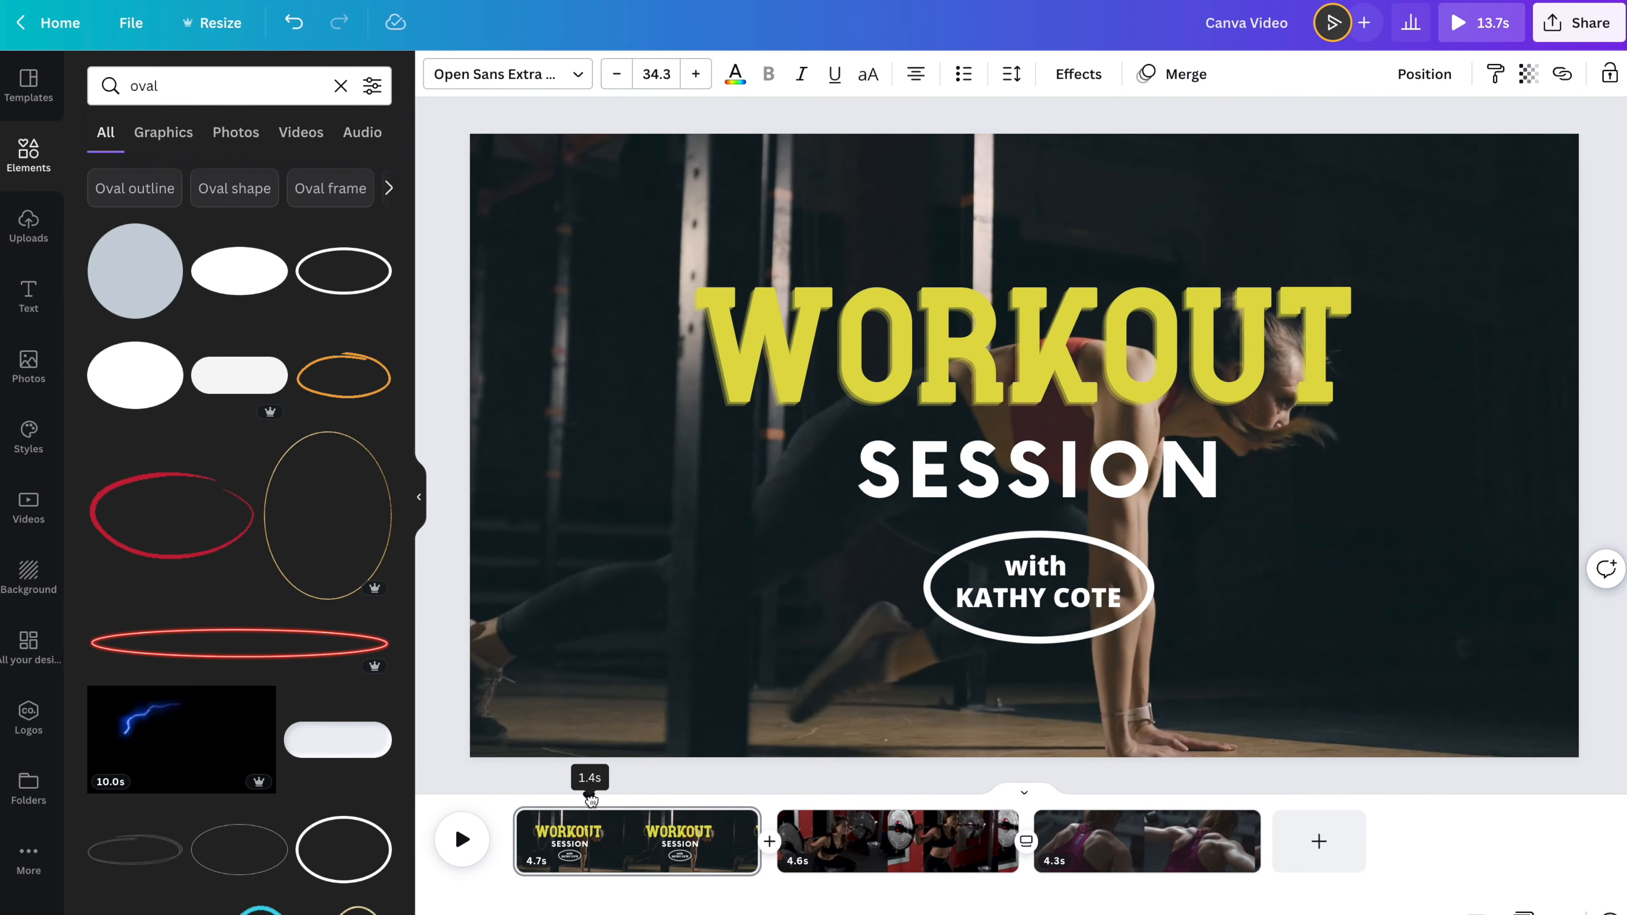
pyautogui.click(592, 827)
pyautogui.press('s')
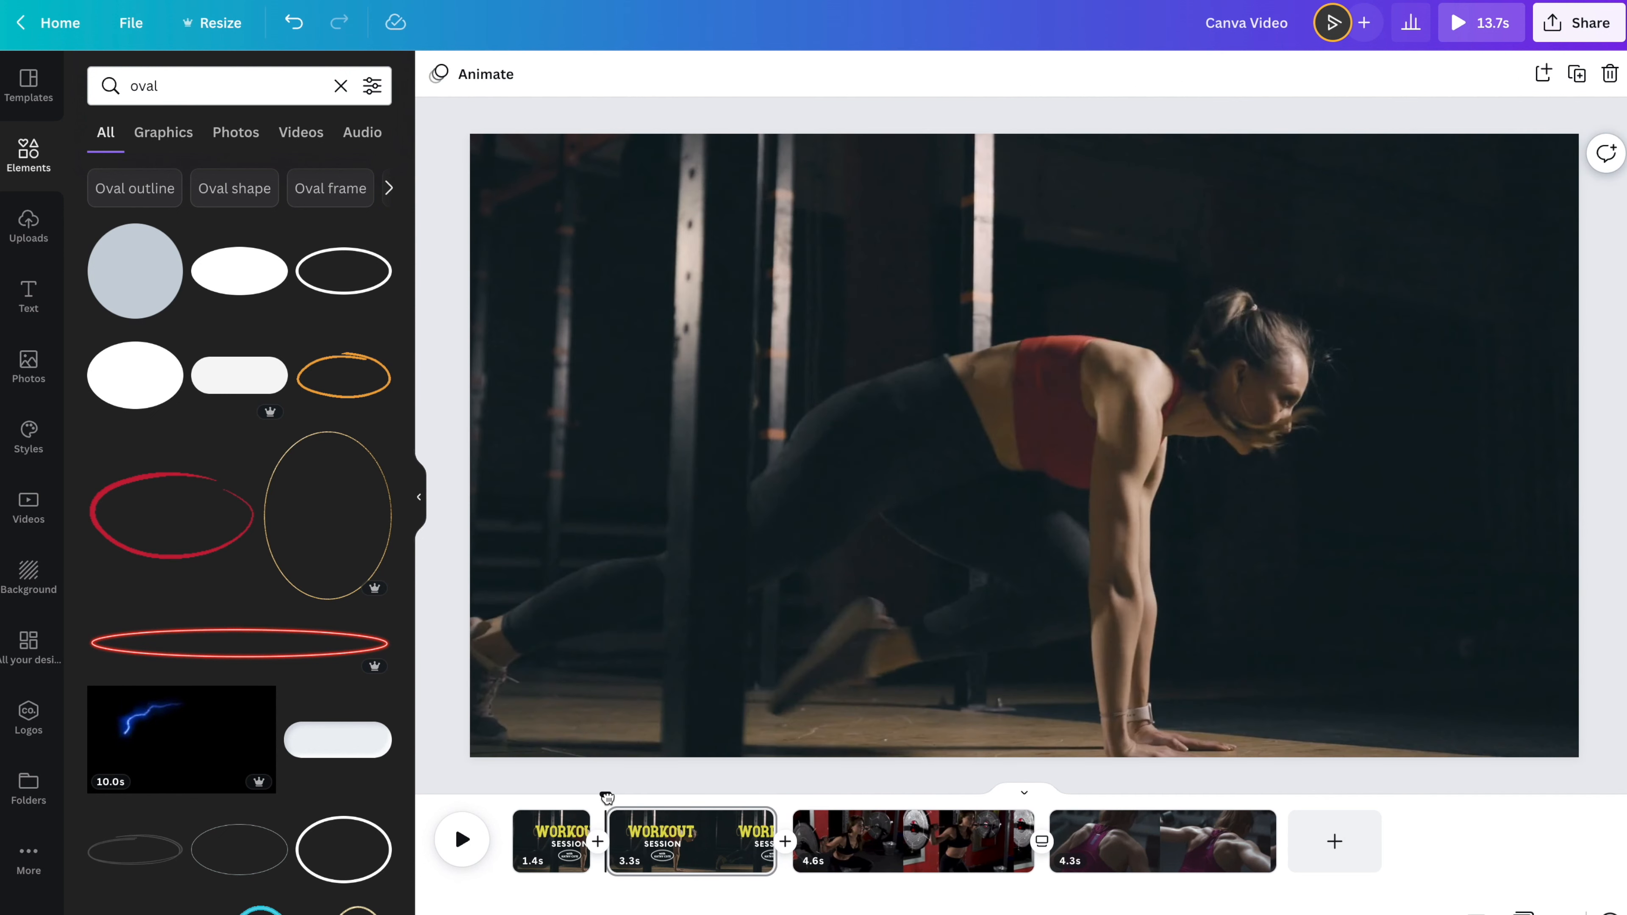
pyautogui.moveTo(663, 798); pyautogui.dragTo(726, 797)
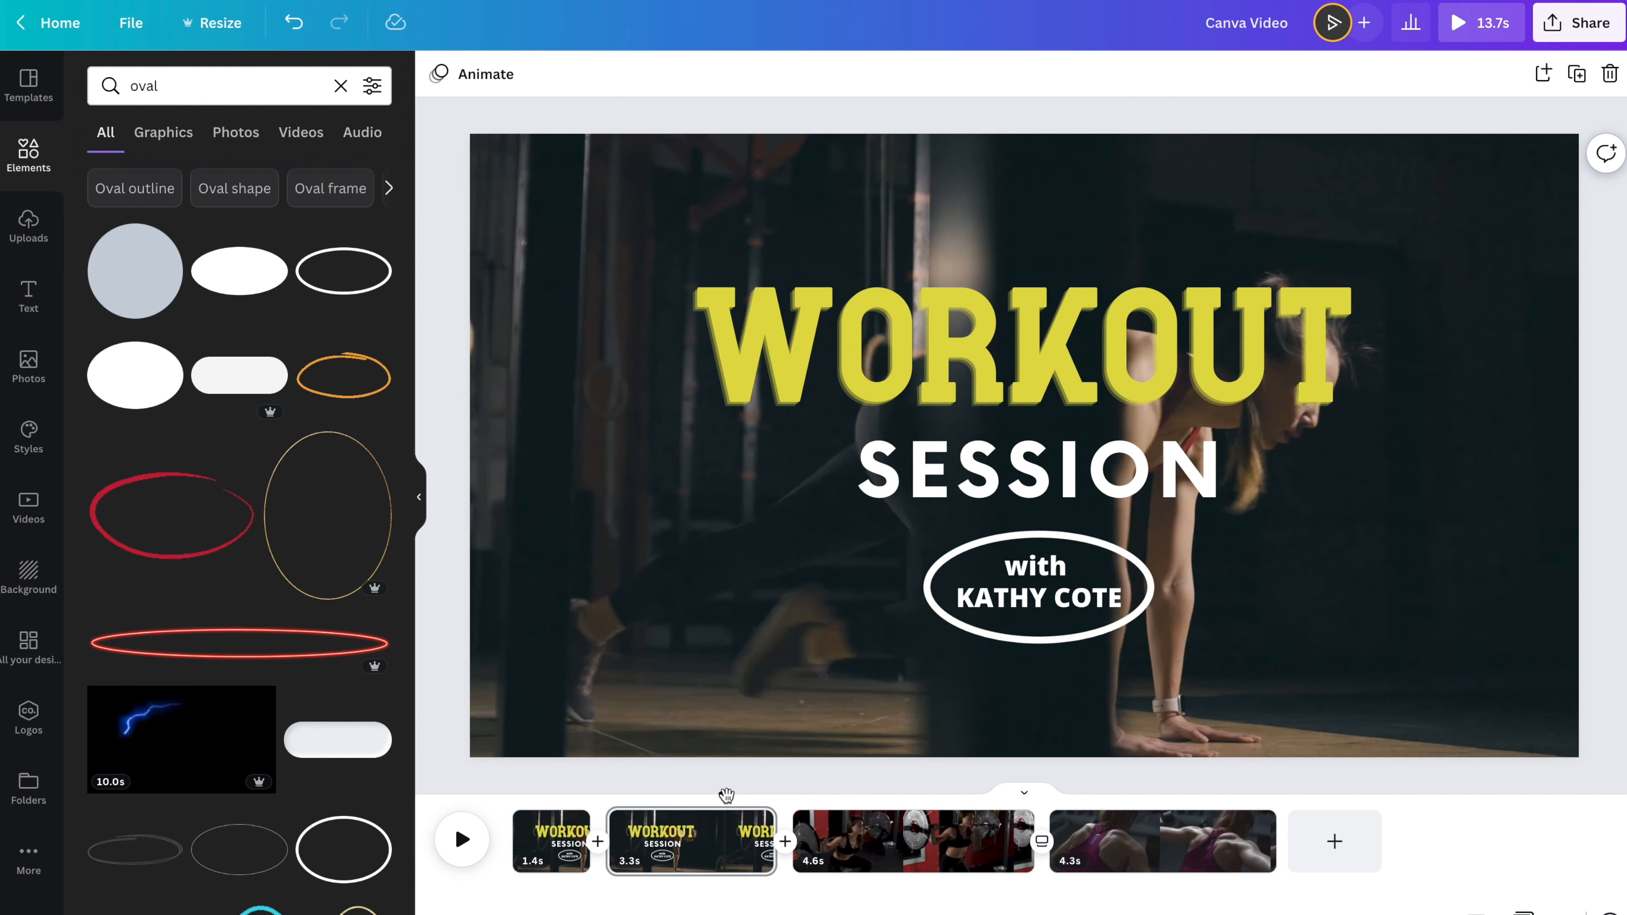
pyautogui.press('s')
# - Delete all title elements from the 1.4 s and 1.0 s segments and play the 2.2 s title segment between them
pyautogui.click(551, 802)
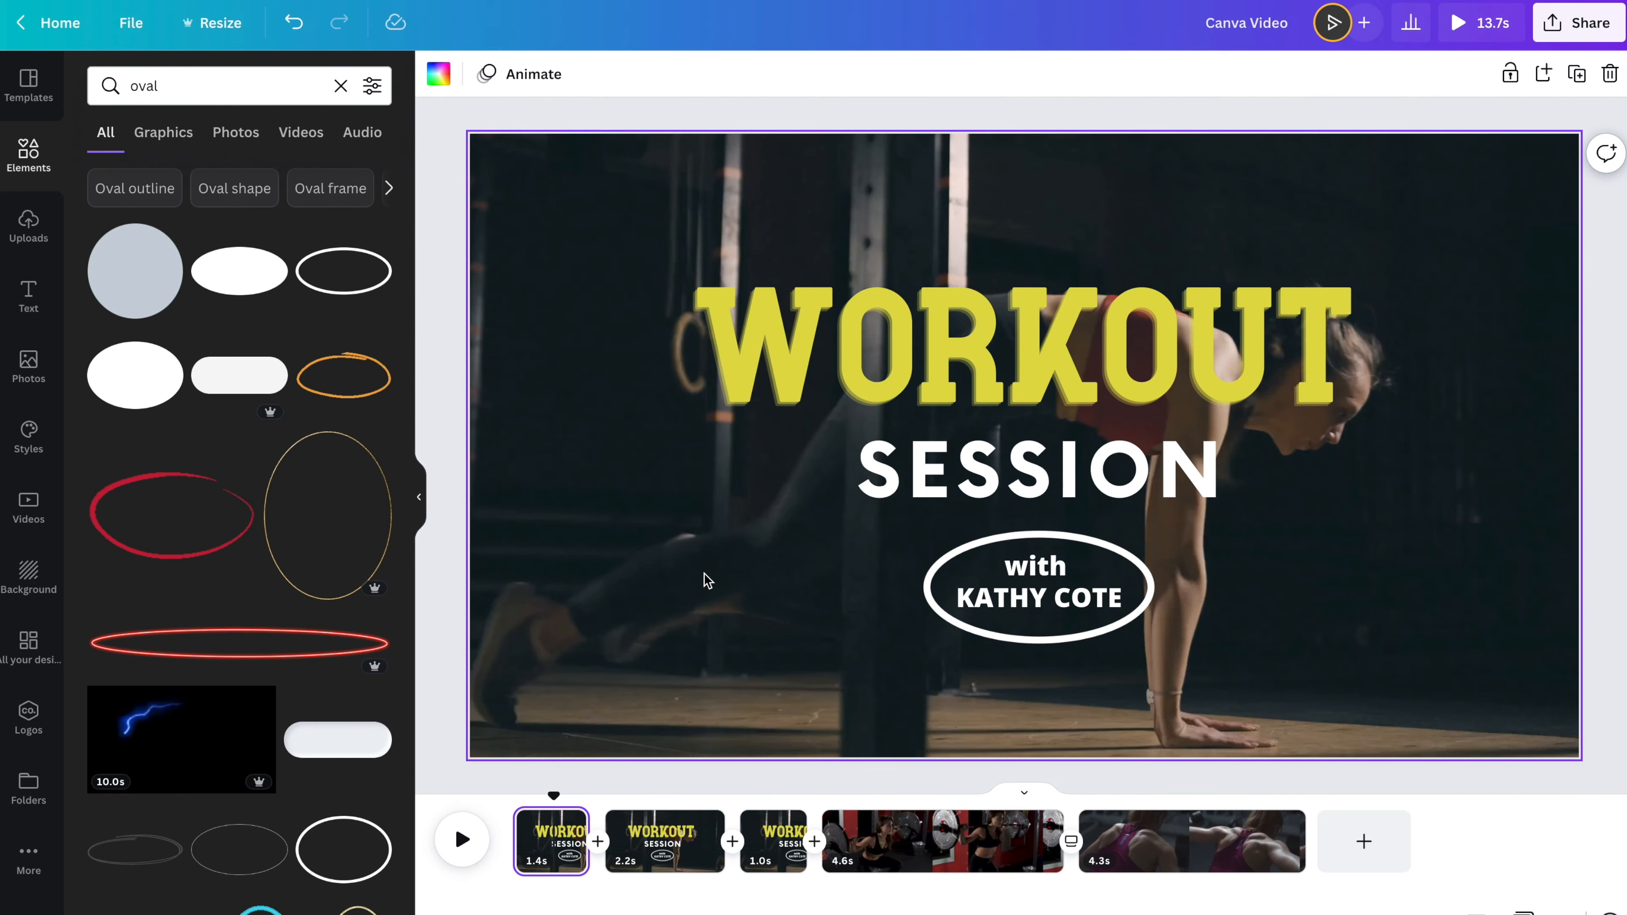
pyautogui.moveTo(642, 264); pyautogui.dragTo(1301, 644)
pyautogui.press('Delete')
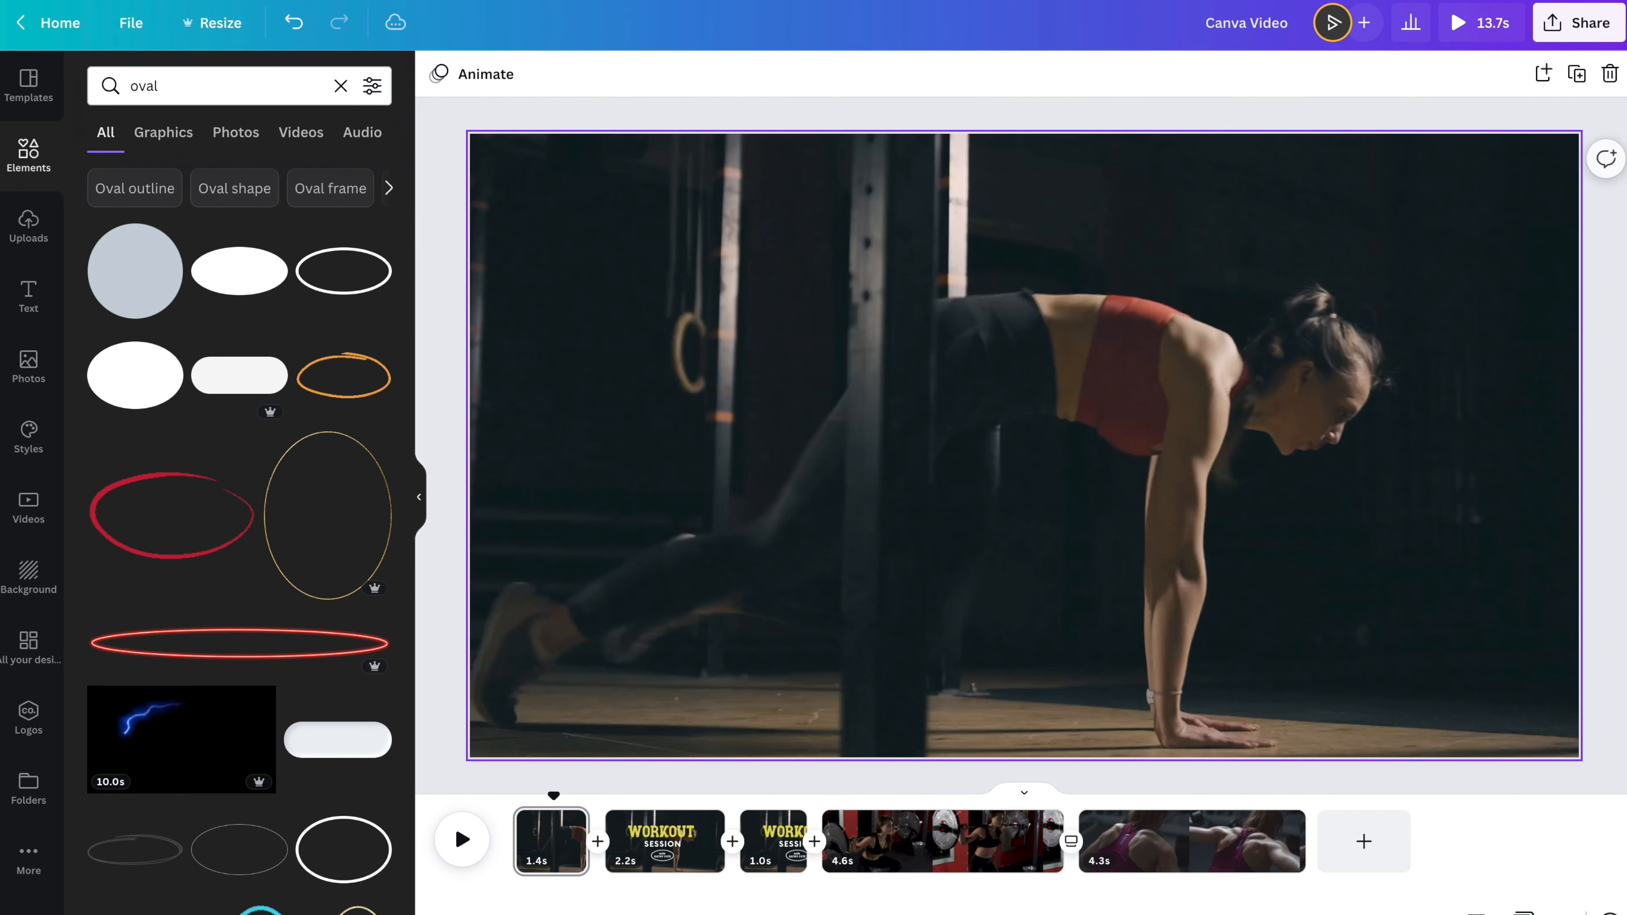
pyautogui.click(773, 850)
pyautogui.moveTo(646, 218); pyautogui.dragTo(1258, 686)
pyautogui.press('Delete')
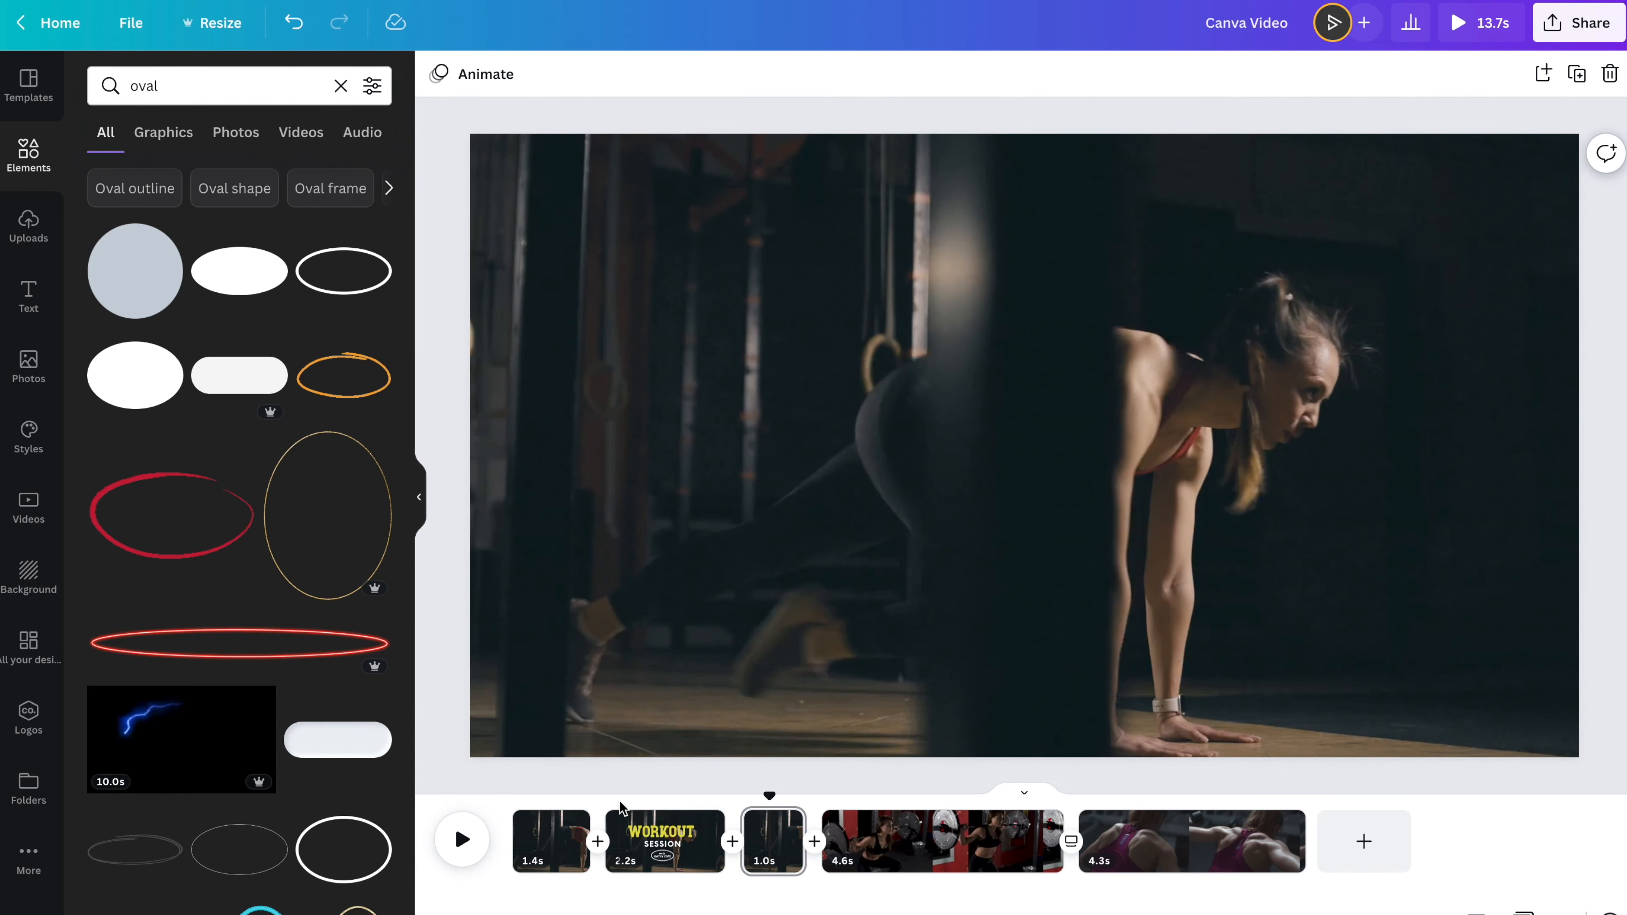
pyautogui.click(604, 799)
pyautogui.click(453, 842)
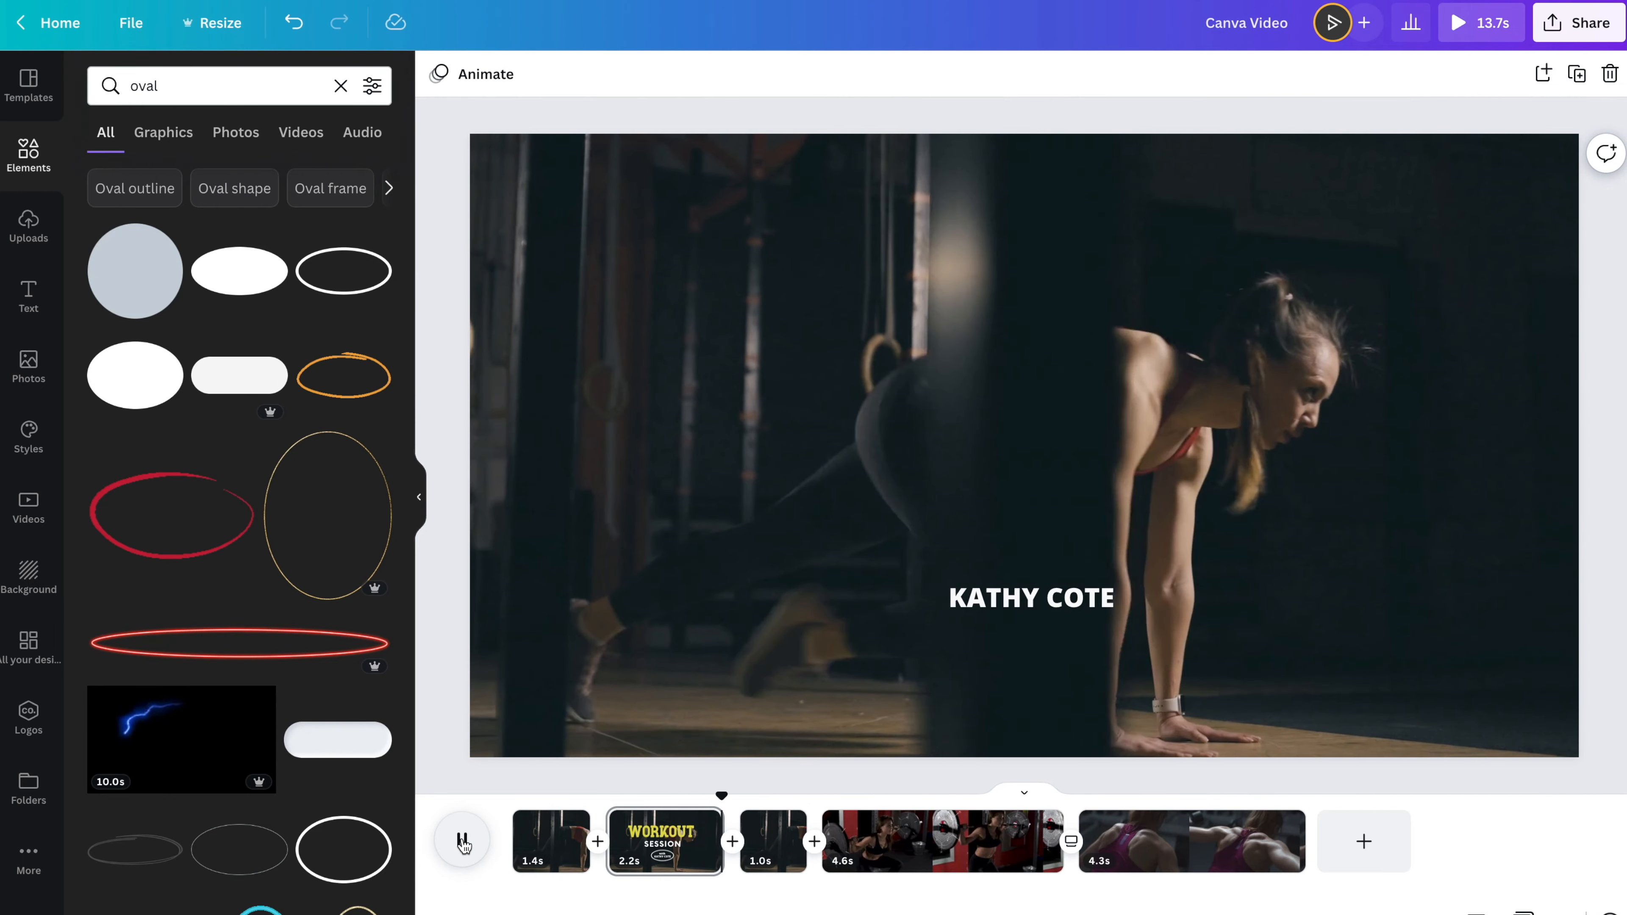
# - Group all the title elements on the 2.2 s segment, shrink the group into the frame's lower-left corner, and preview it
pyautogui.click(656, 838)
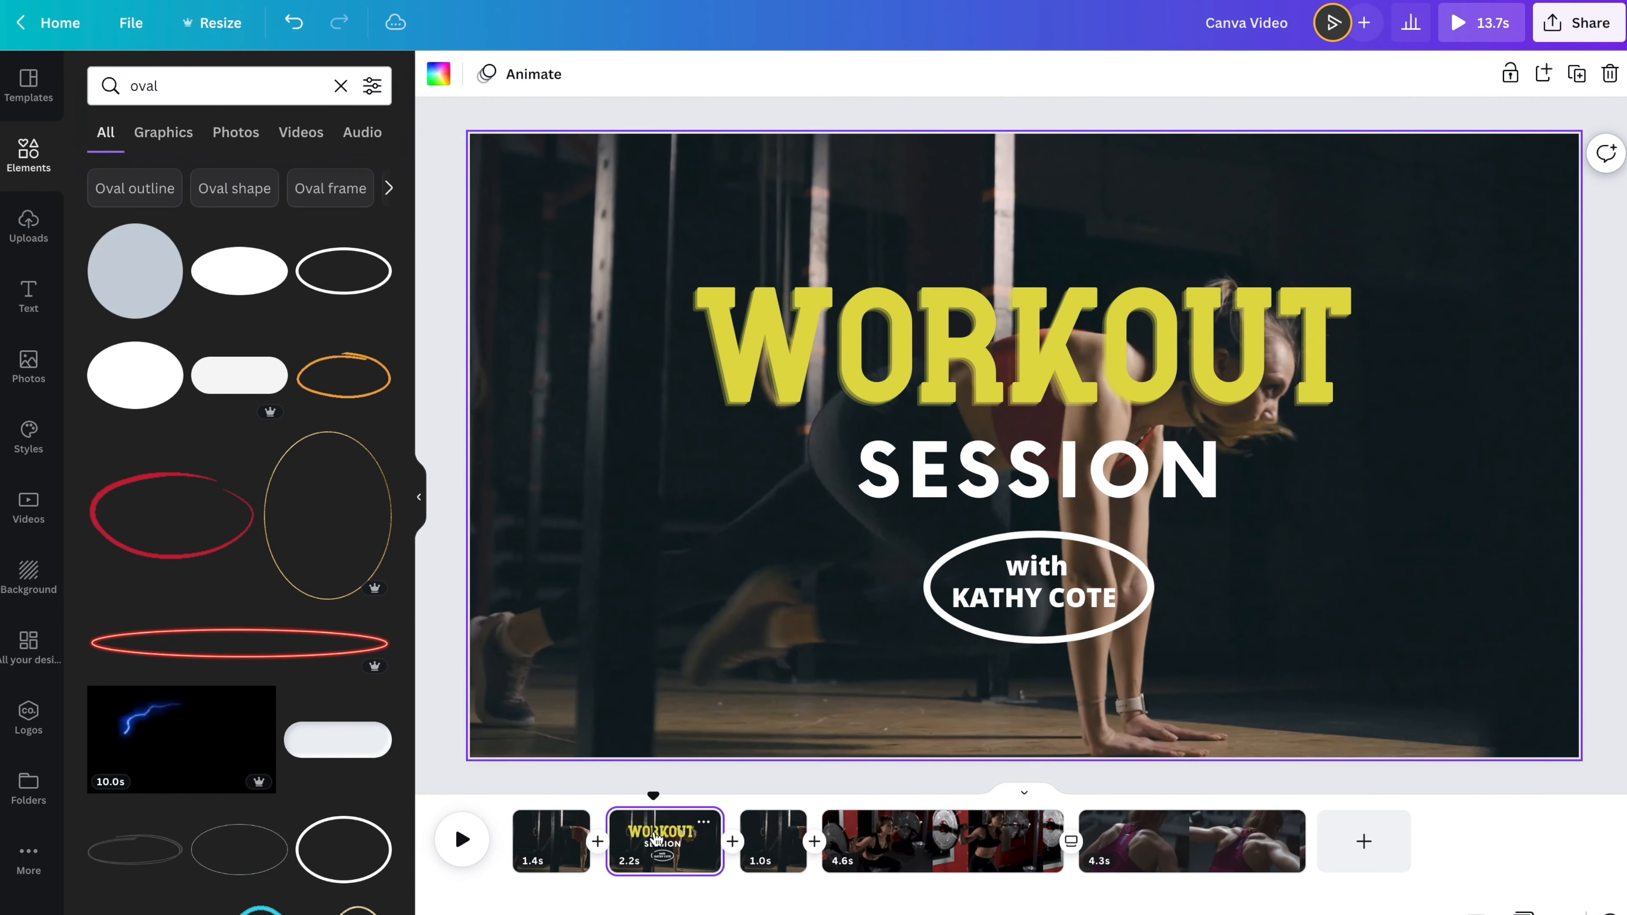
pyautogui.moveTo(1467, 224); pyautogui.dragTo(632, 676)
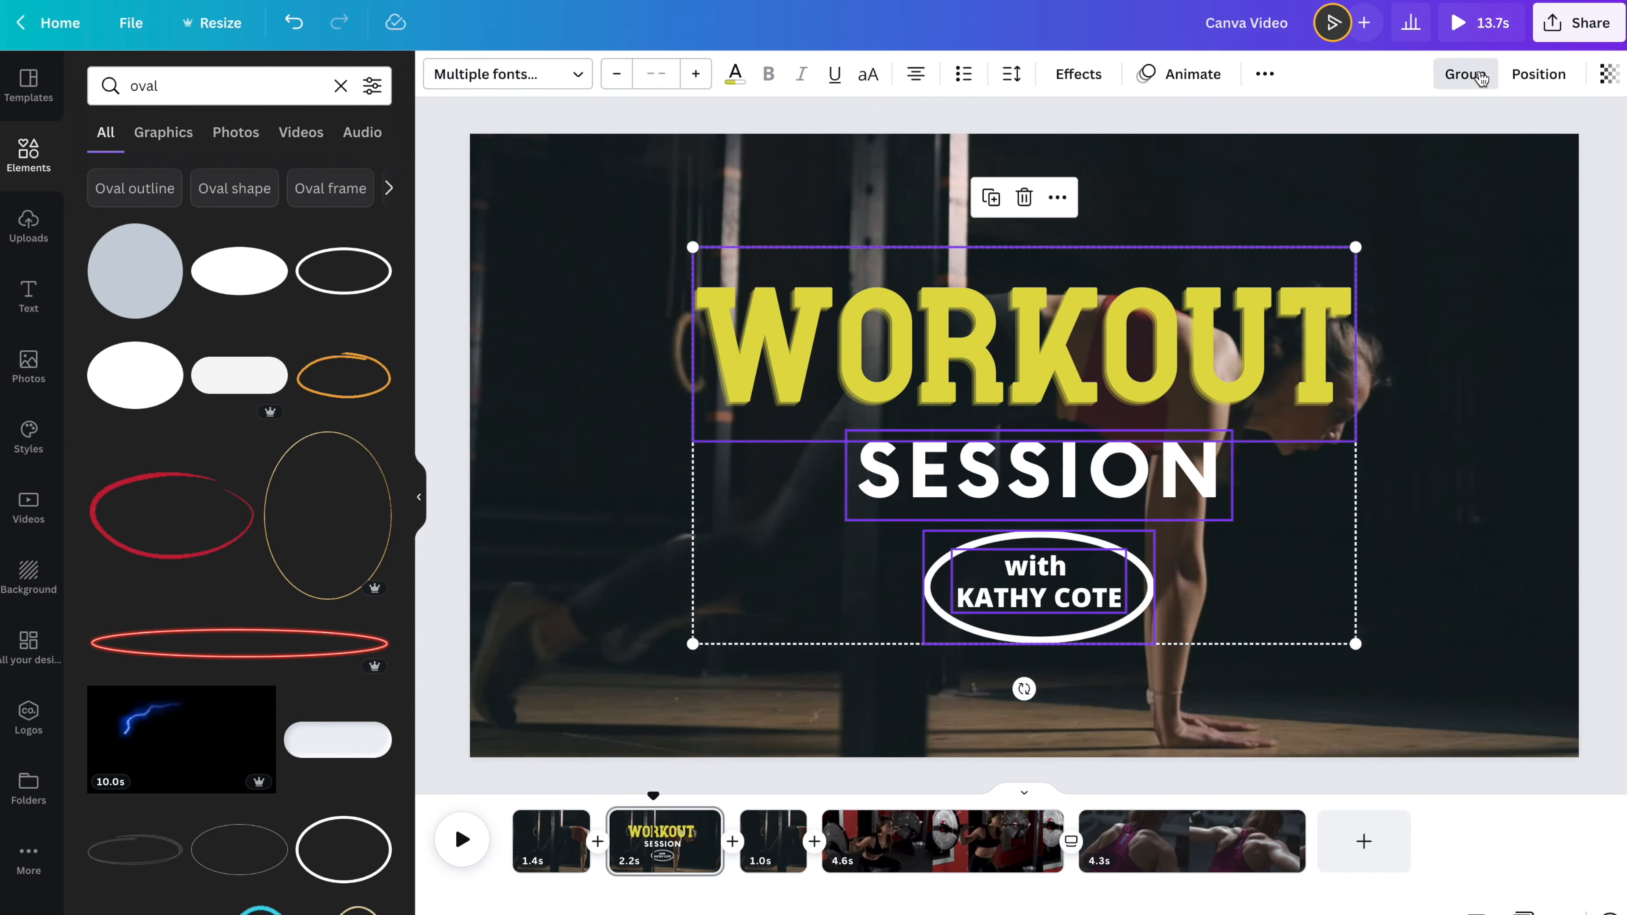
pyautogui.click(1466, 74)
pyautogui.moveTo(1353, 249); pyautogui.dragTo(776, 543)
pyautogui.press('space')
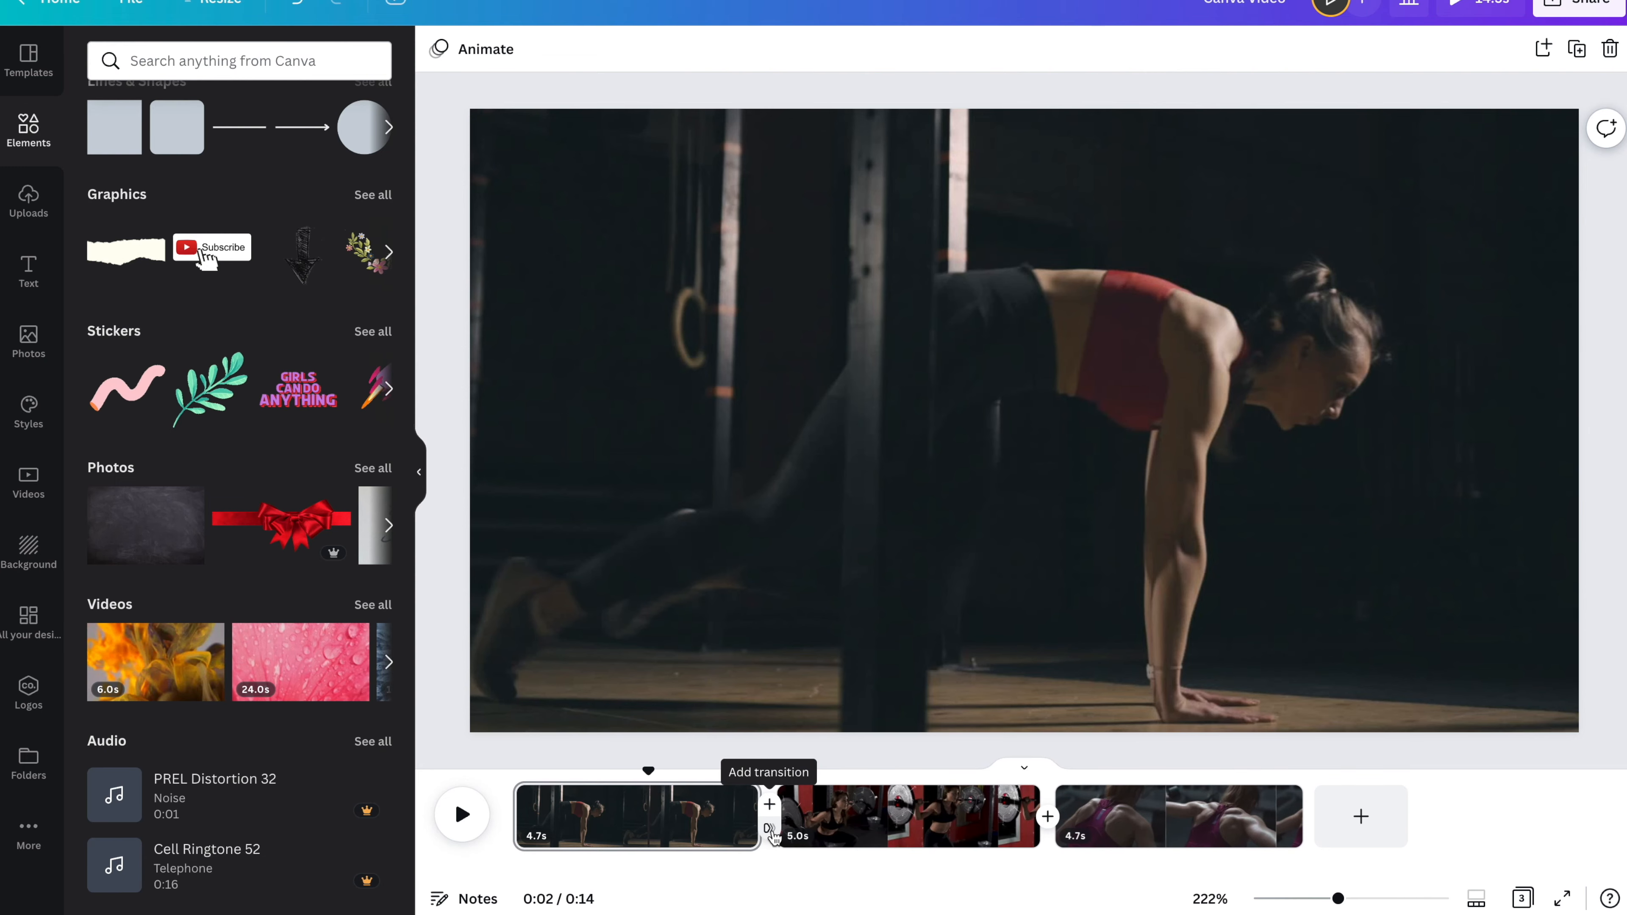
# - Add a downward Slide transition lasting 0.8 seconds between the first and second clips and preview it
pyautogui.click(770, 830)
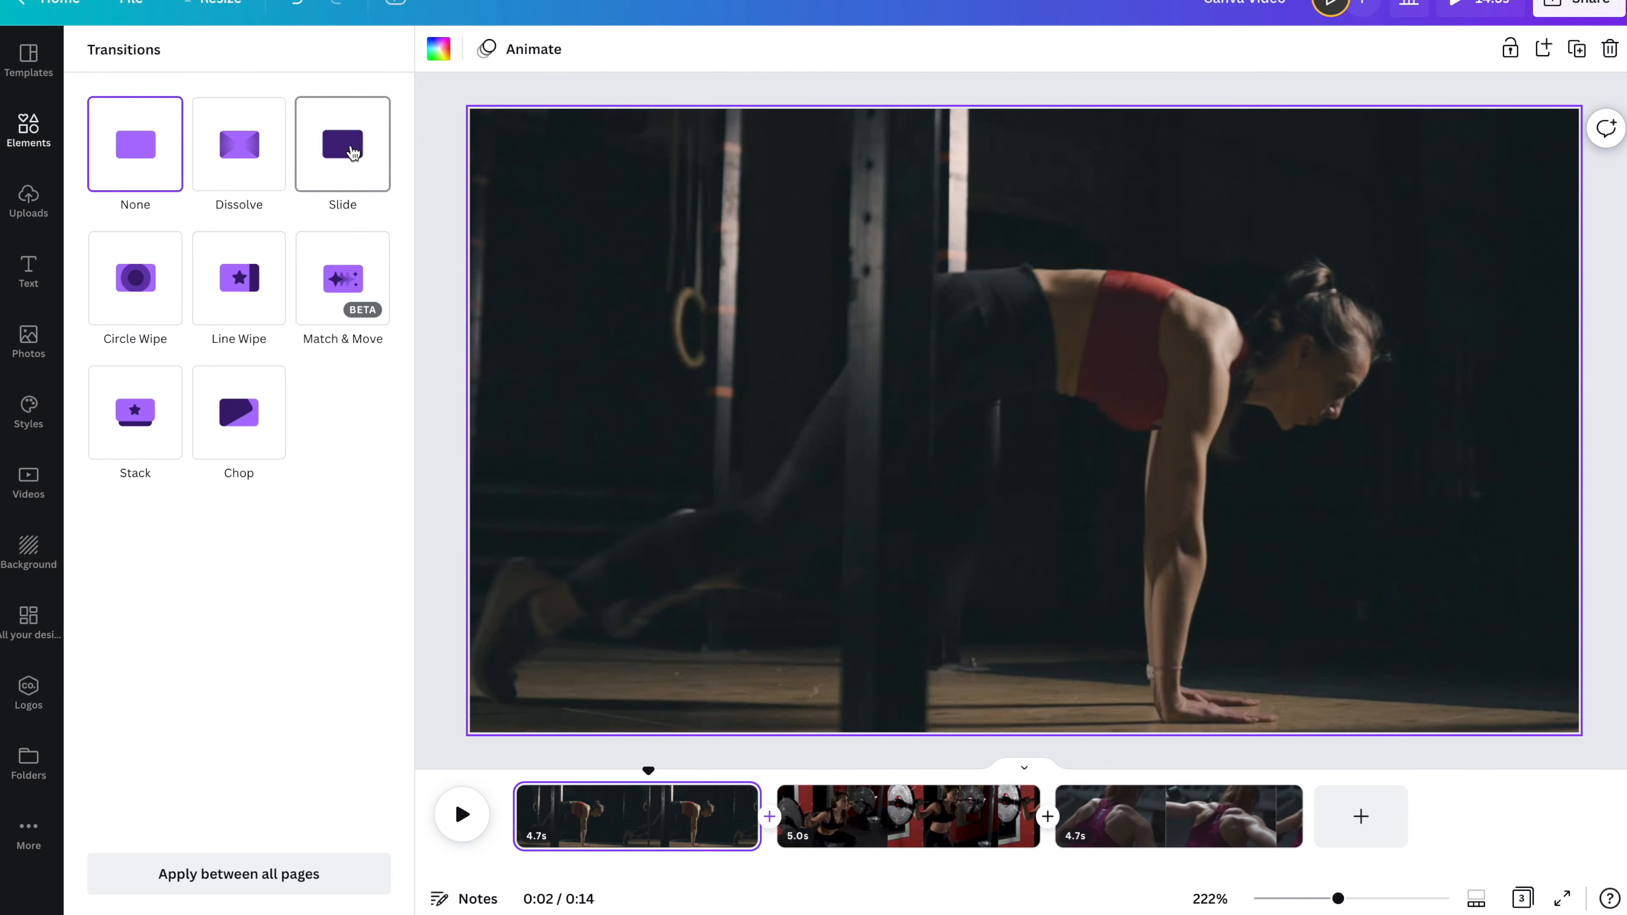
pyautogui.click(352, 152)
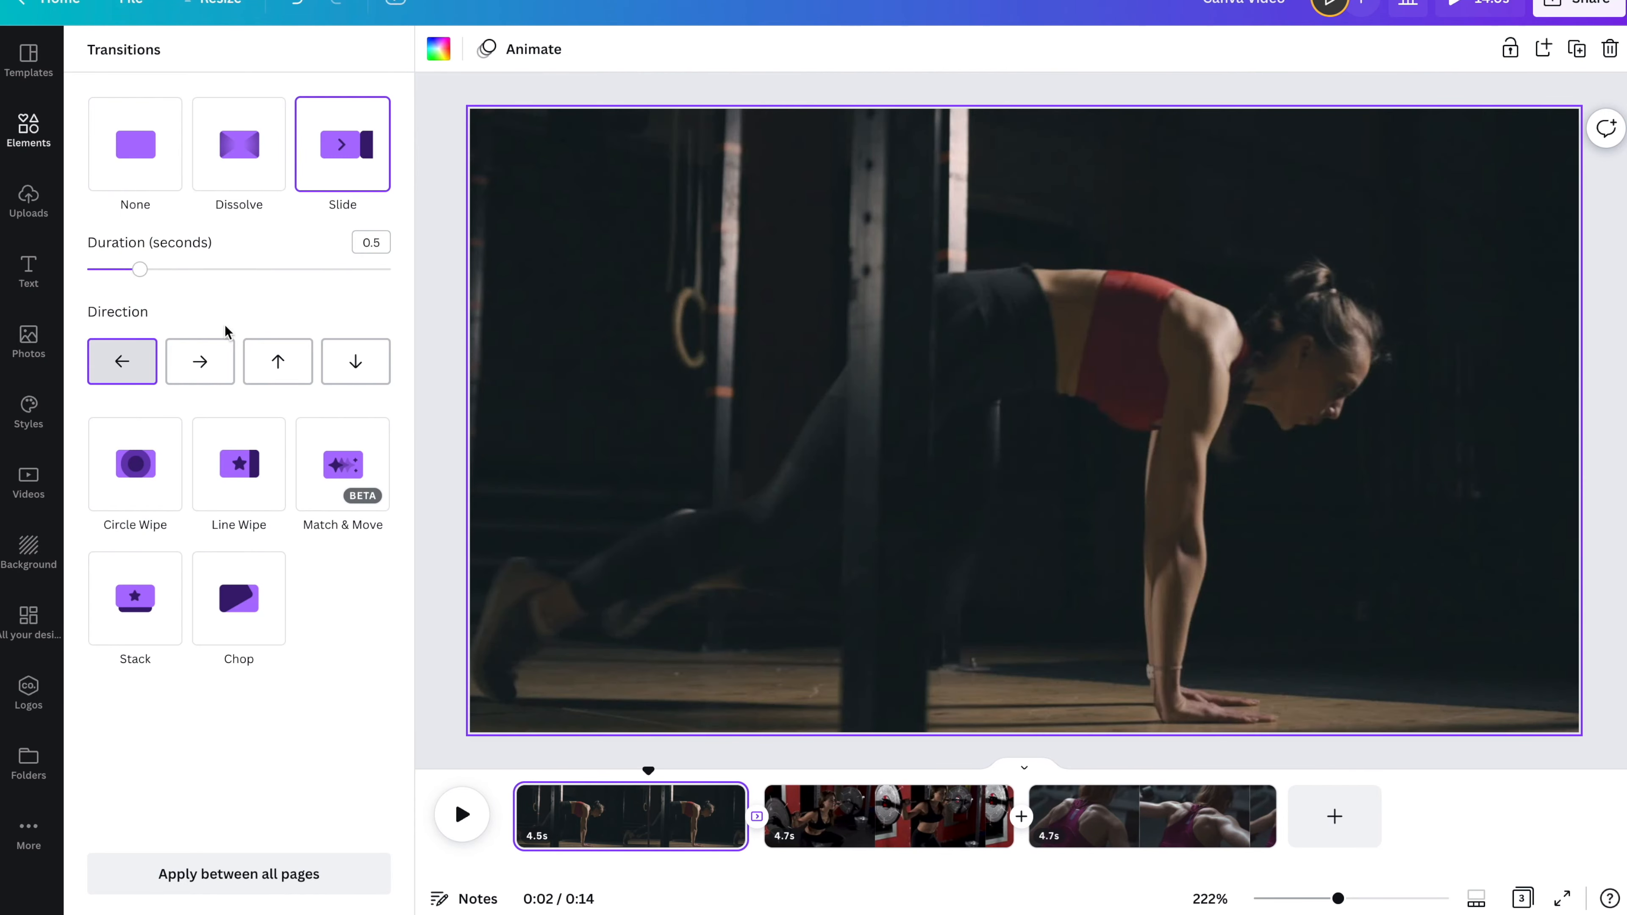
pyautogui.click(202, 371)
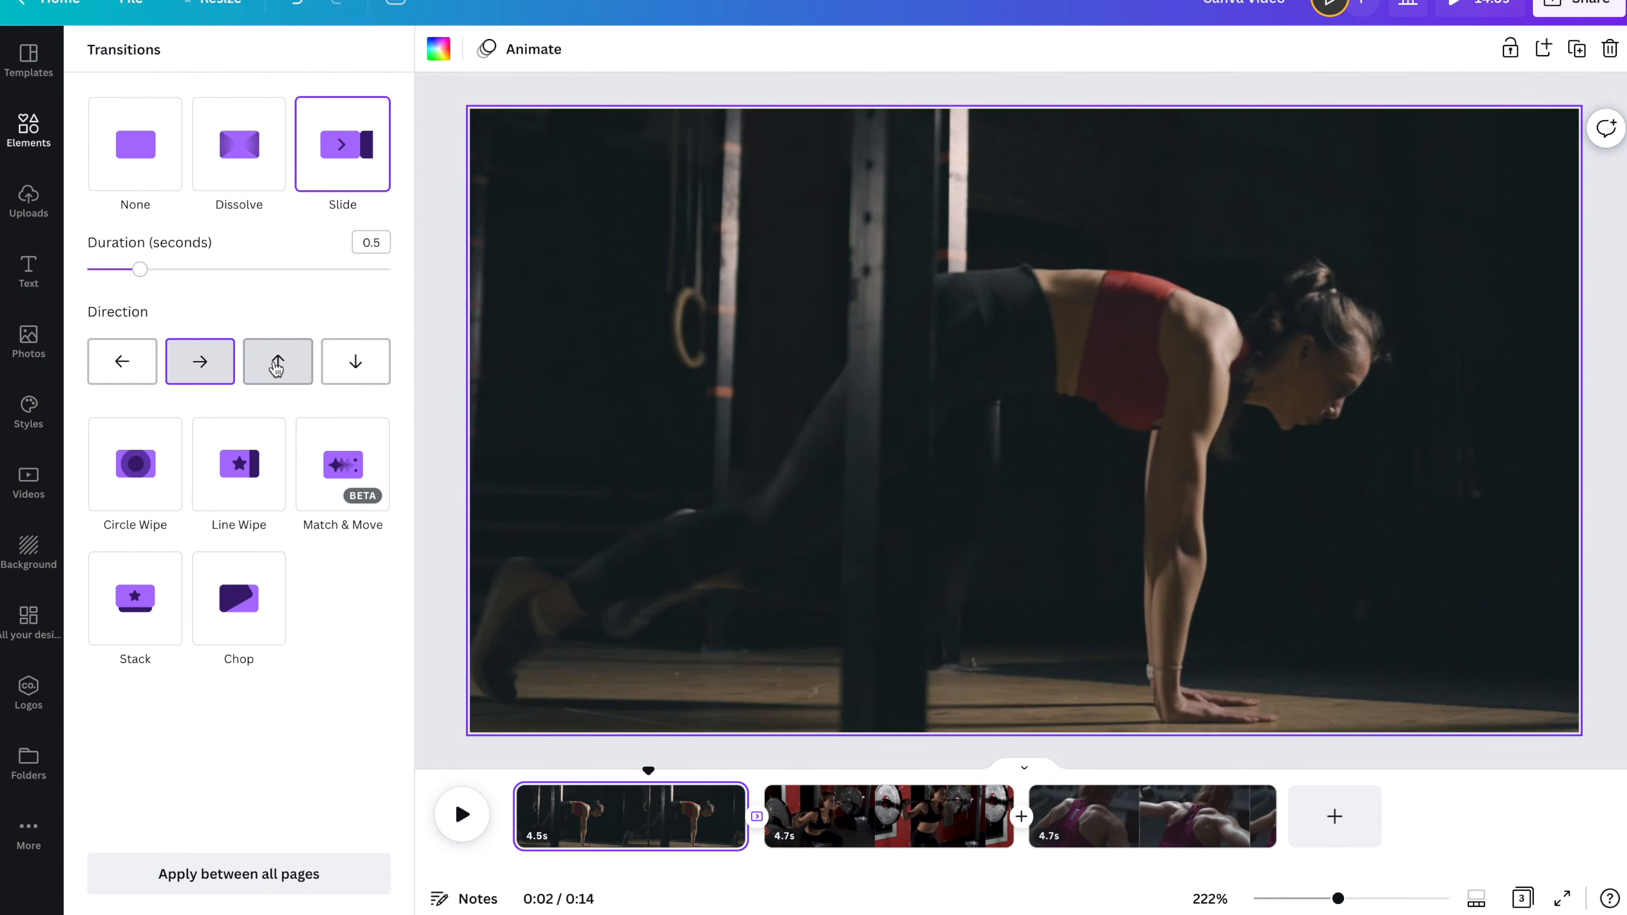
pyautogui.click(277, 367)
pyautogui.click(335, 364)
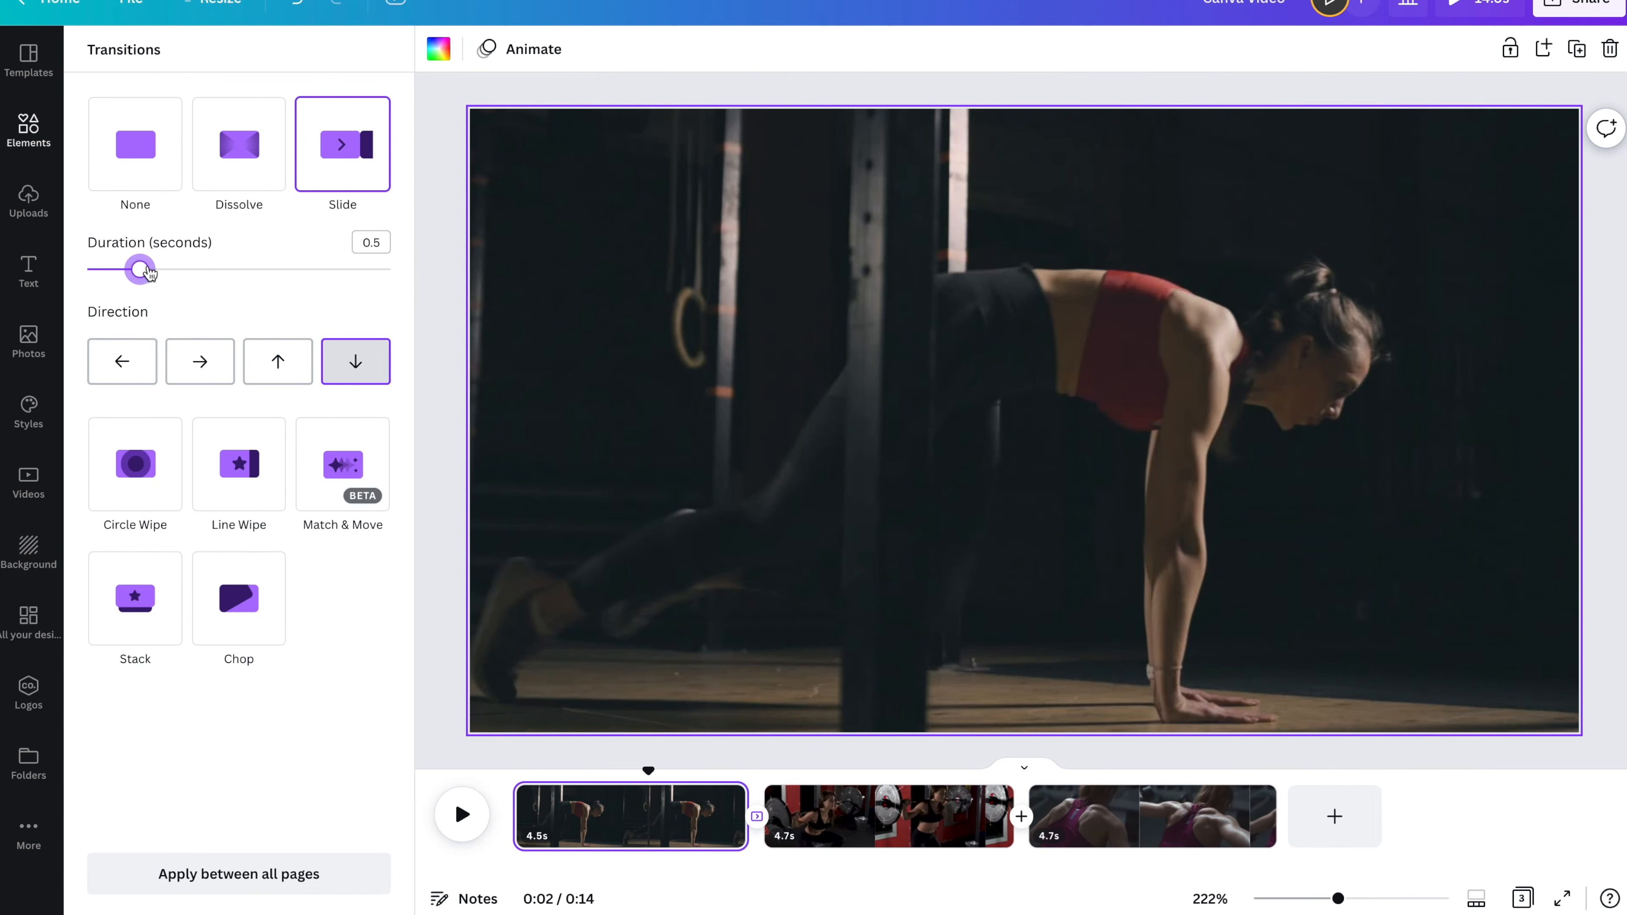
pyautogui.moveTo(148, 272); pyautogui.dragTo(224, 274)
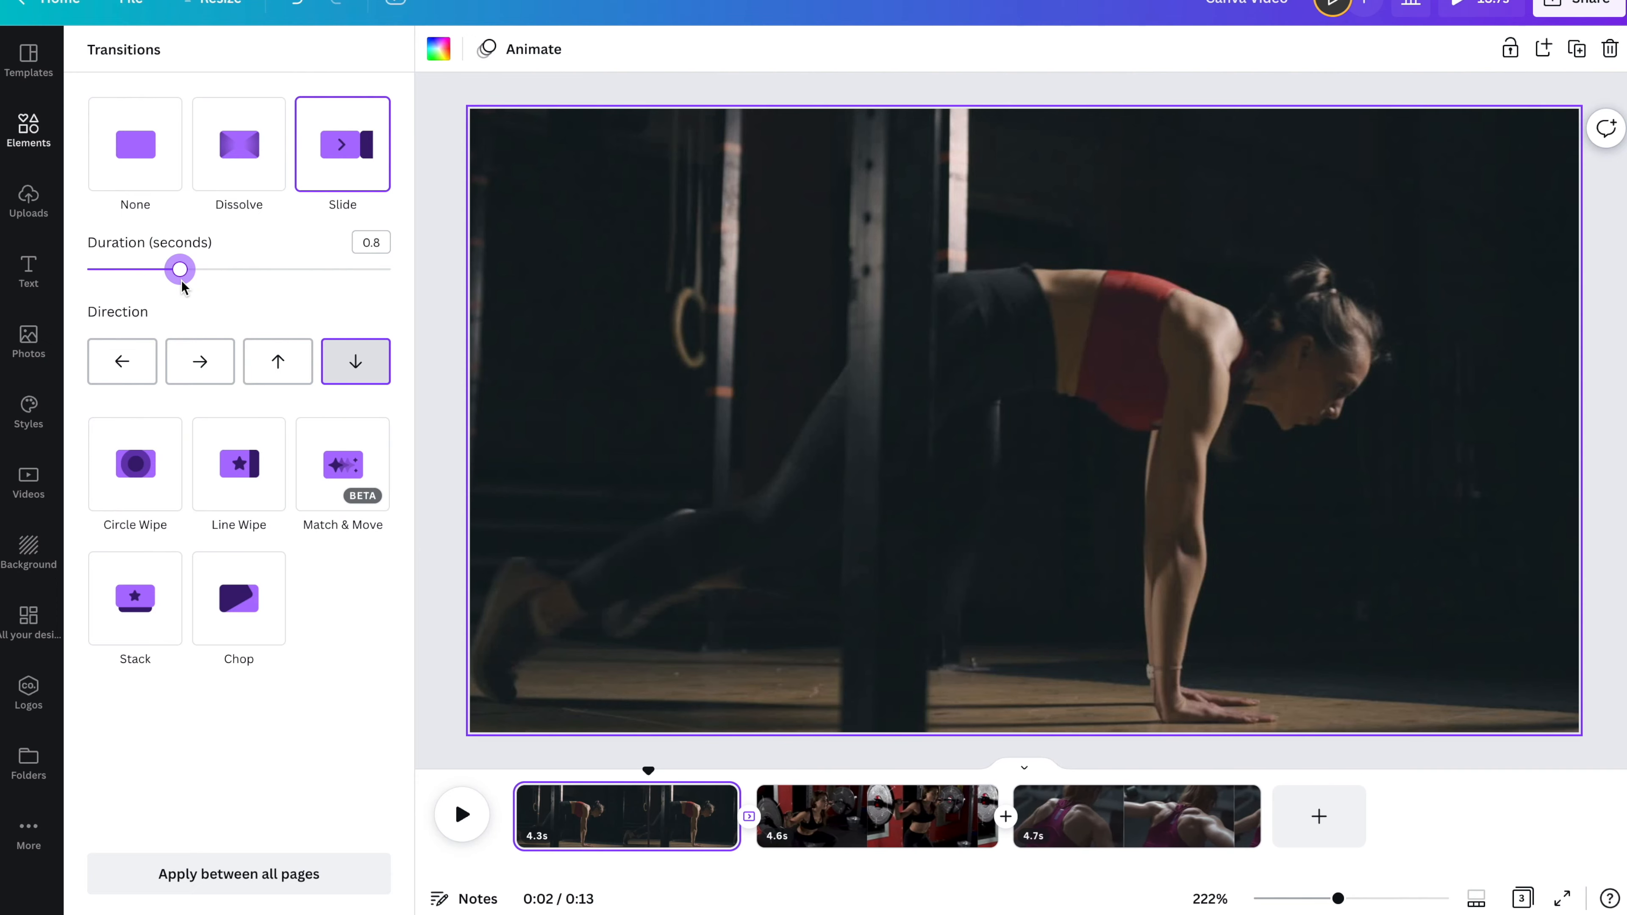
pyautogui.press('space')
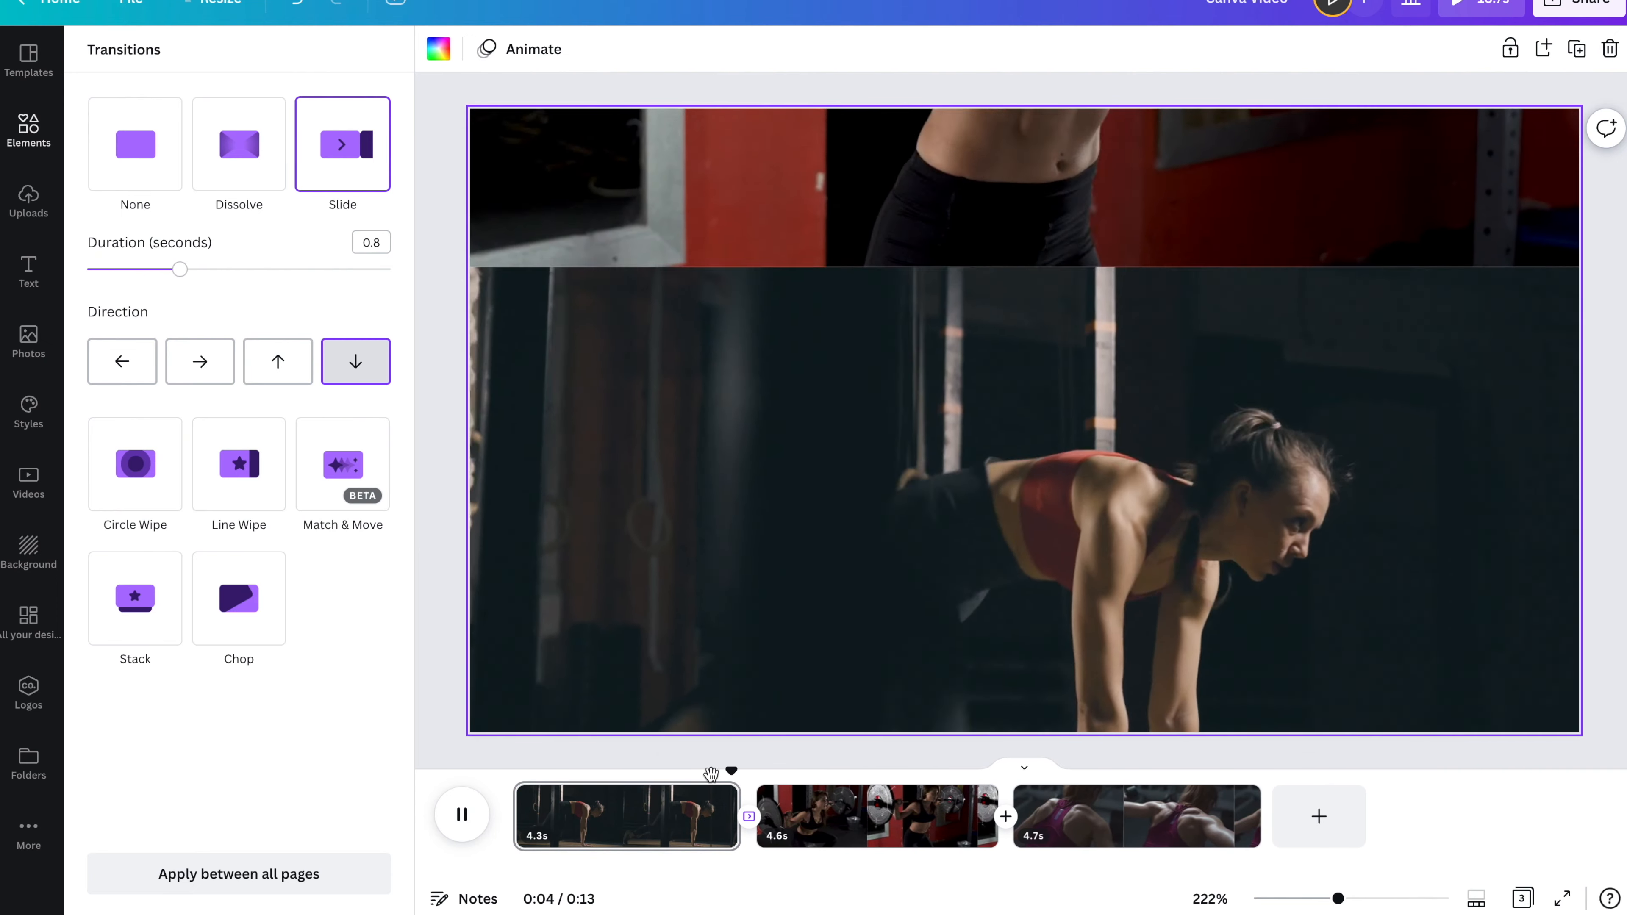
pyautogui.press('space')
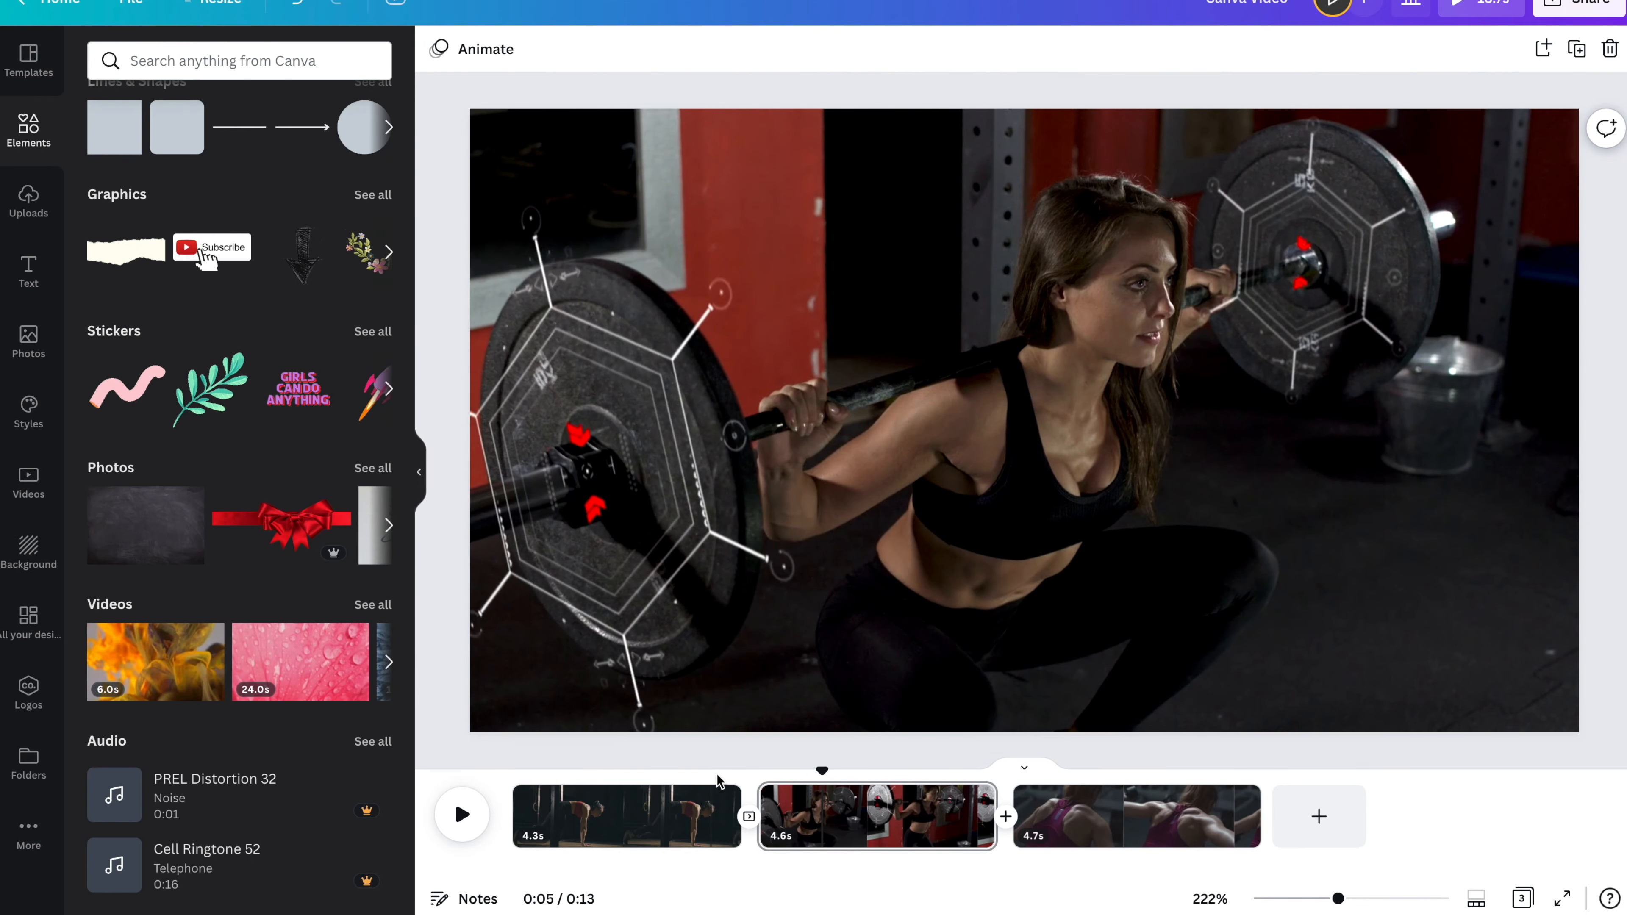
# - Replace the Slide transition with a rightward Stack transition, apply it between all pages, and play the video
pyautogui.click(738, 780)
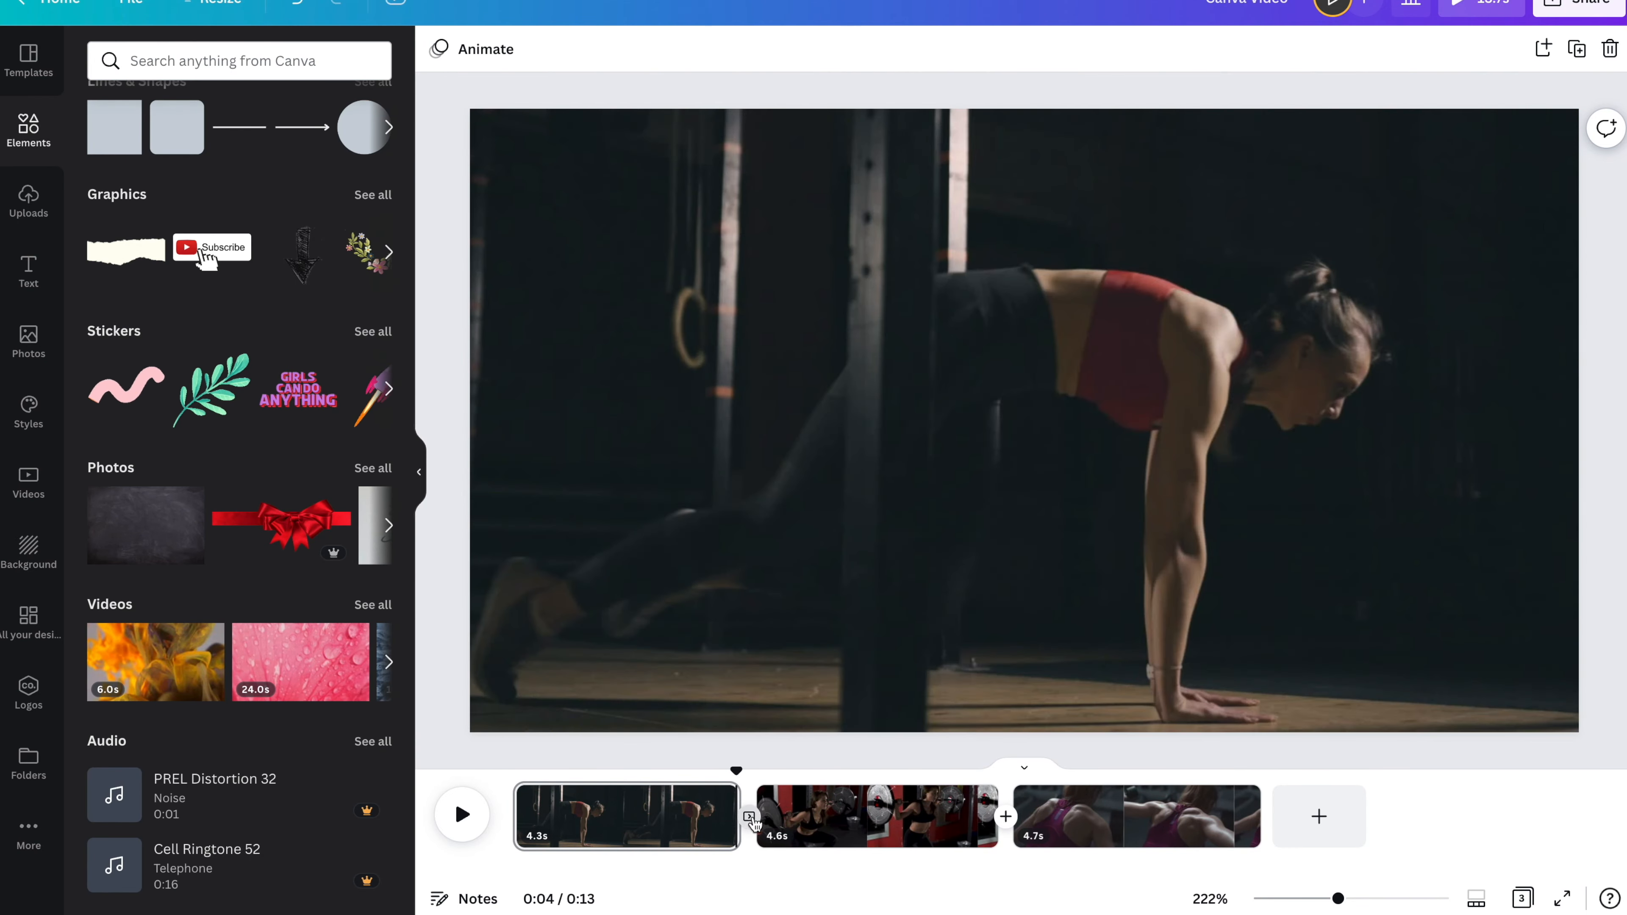
pyautogui.click(751, 831)
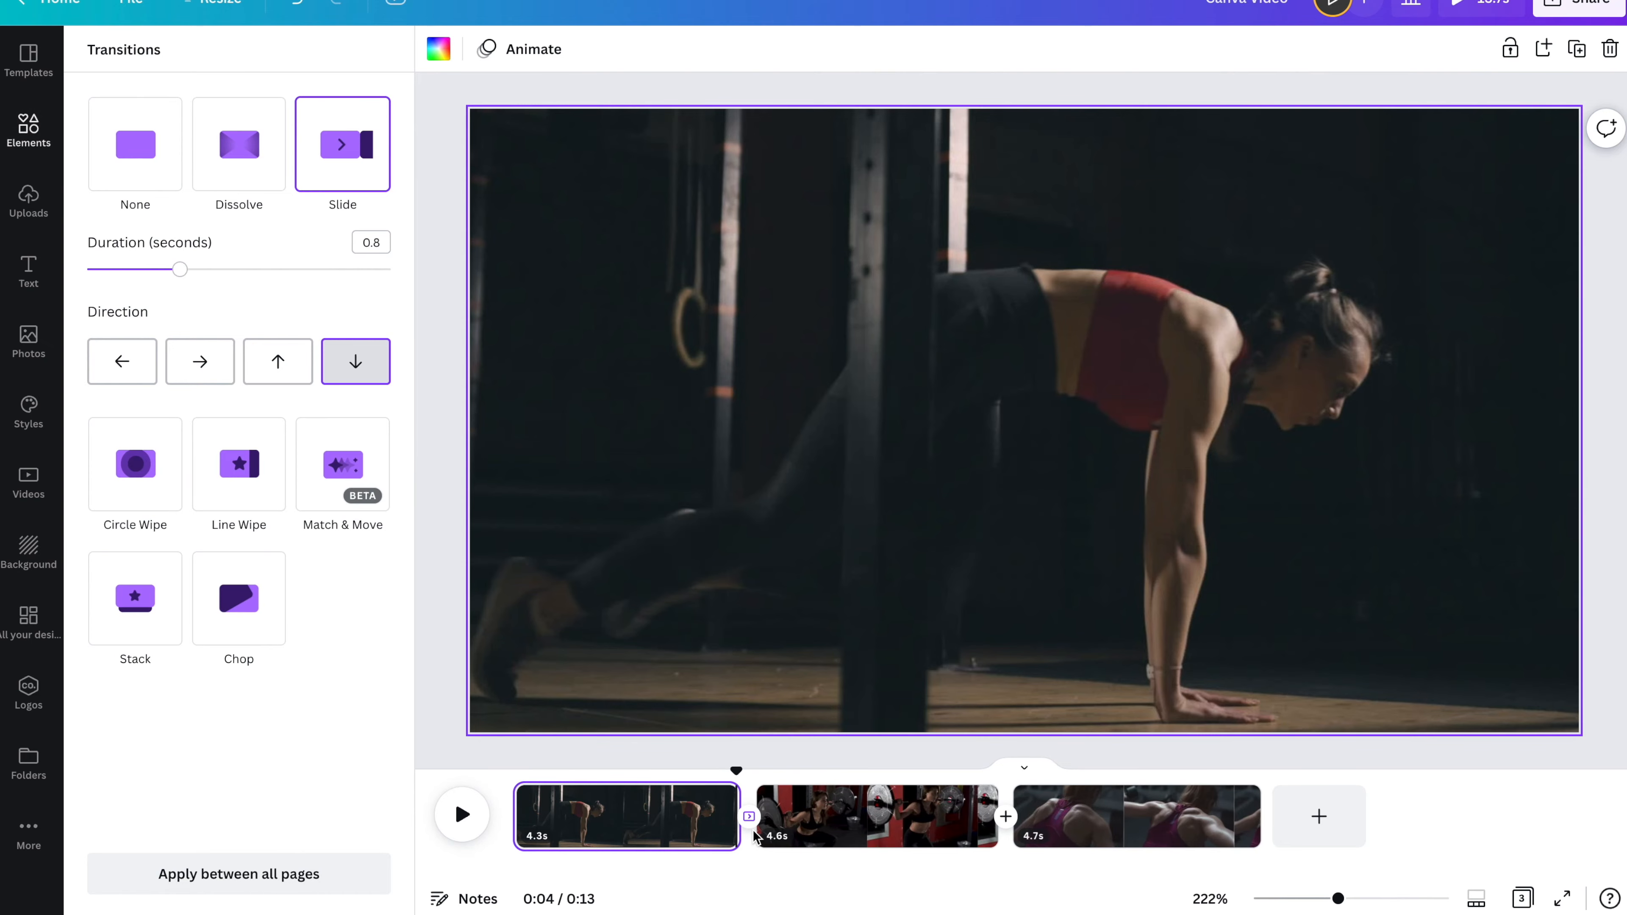
pyautogui.click(153, 613)
pyautogui.click(155, 615)
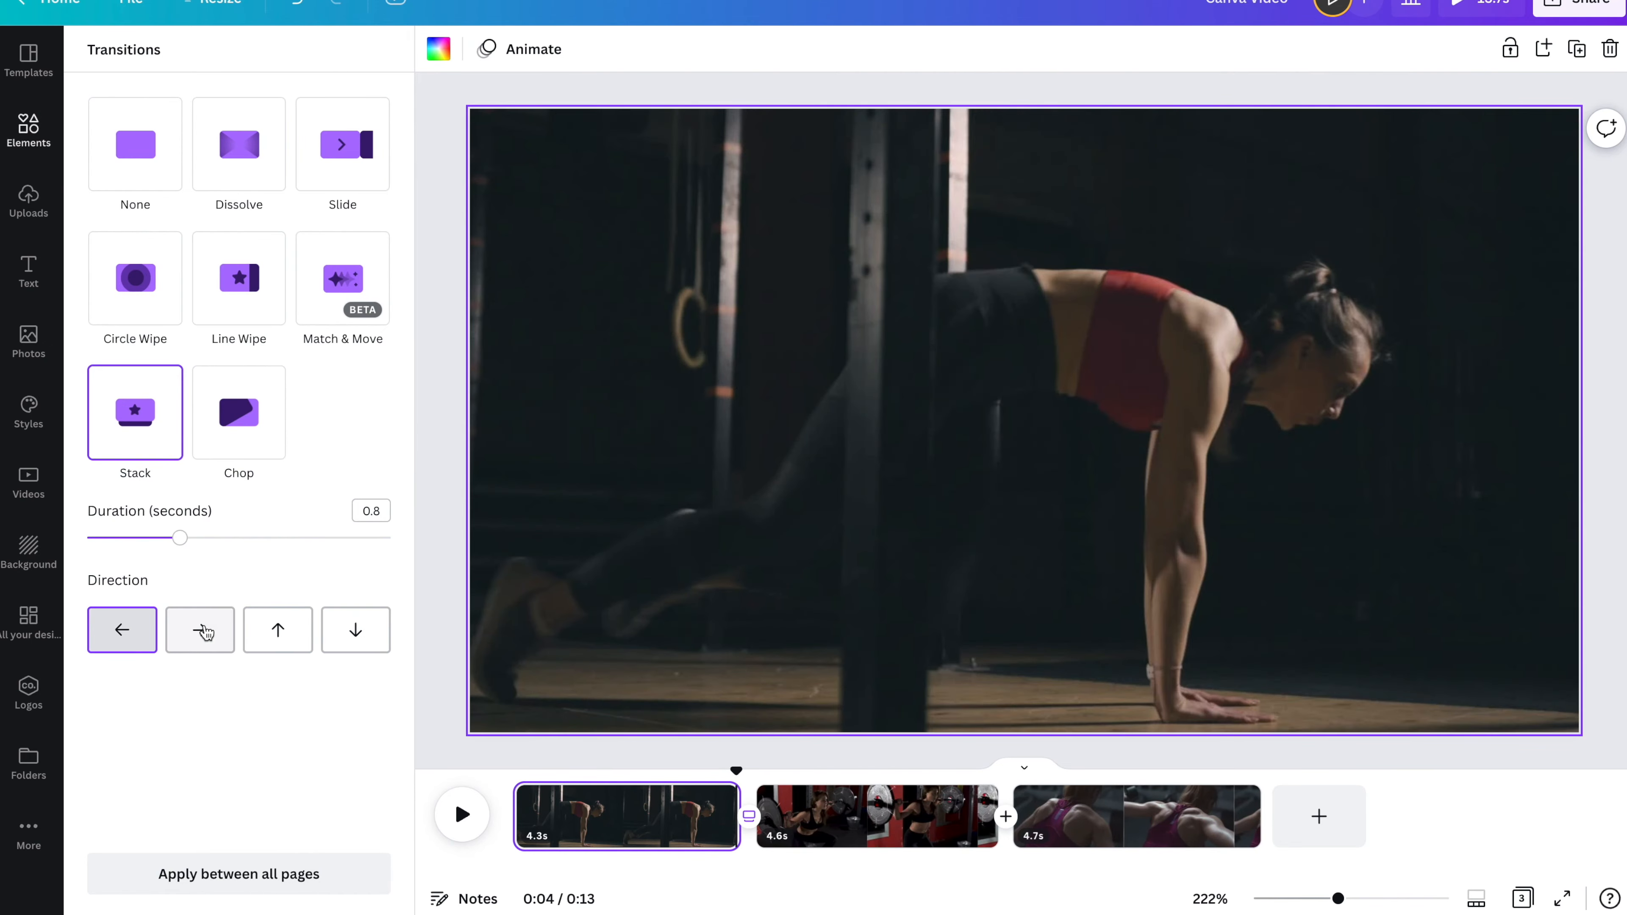
pyautogui.click(204, 630)
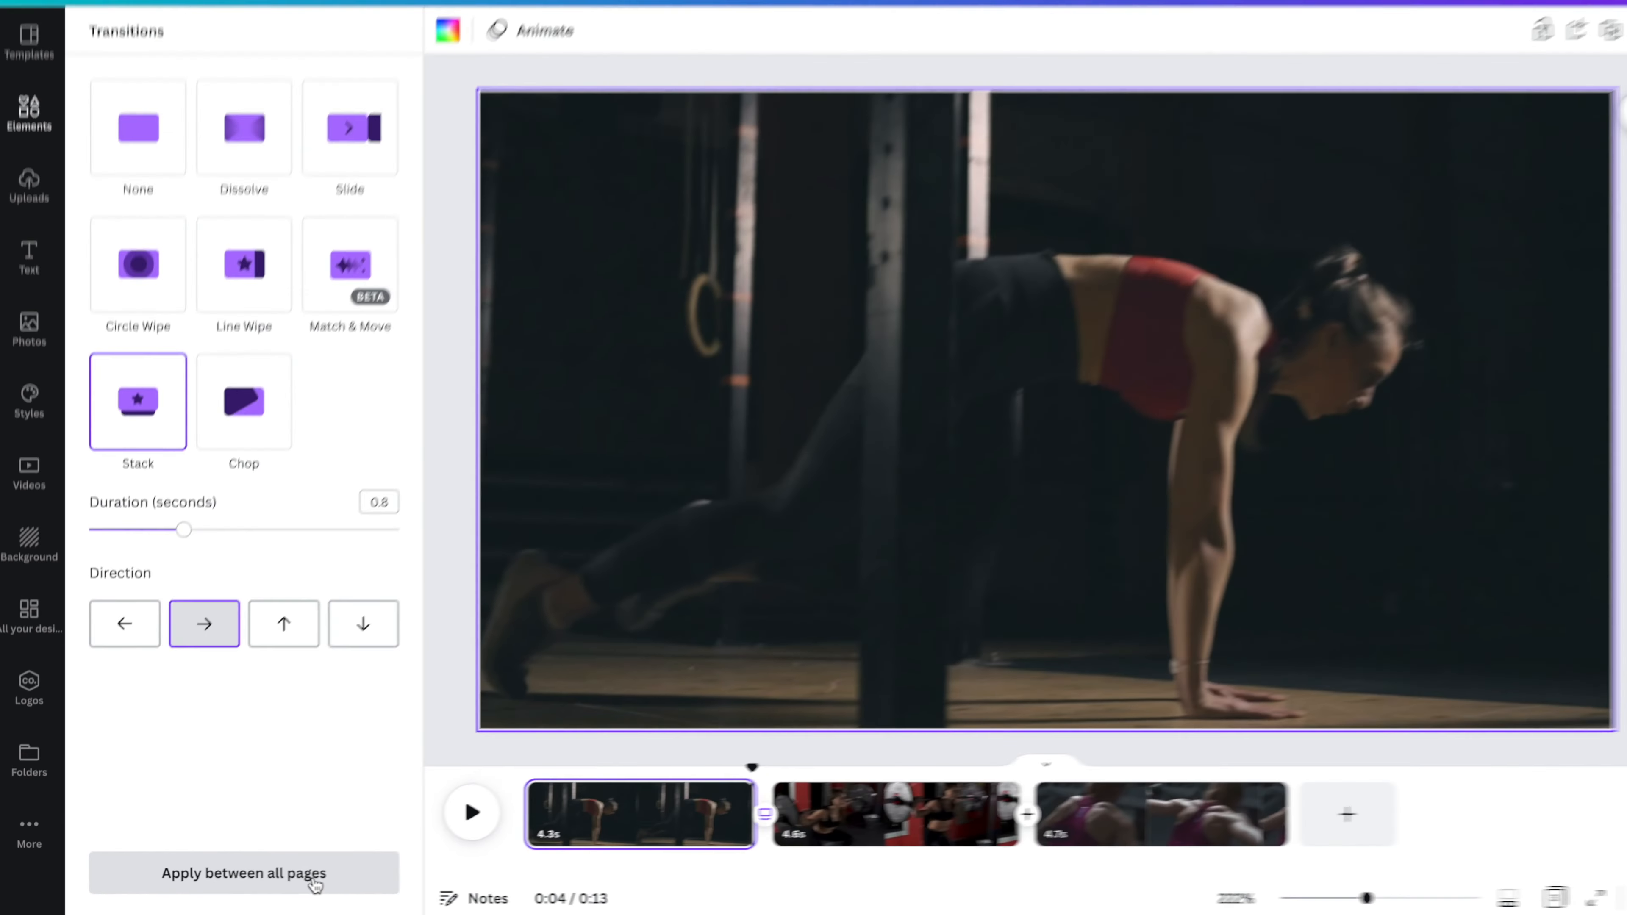
pyautogui.click(317, 886)
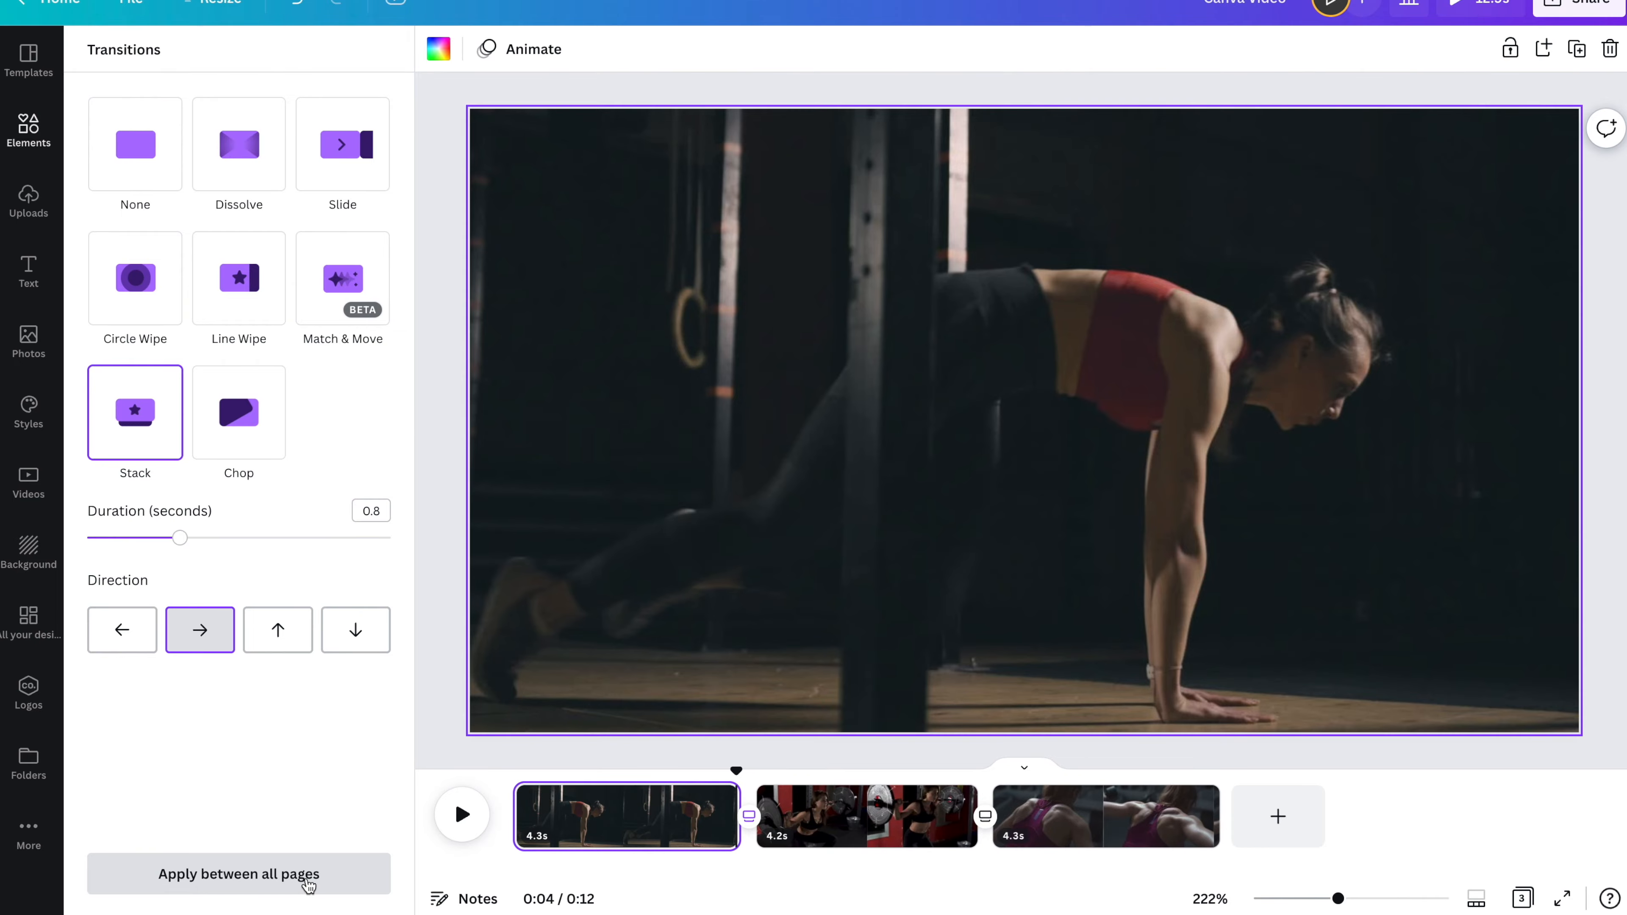
pyautogui.click(463, 815)
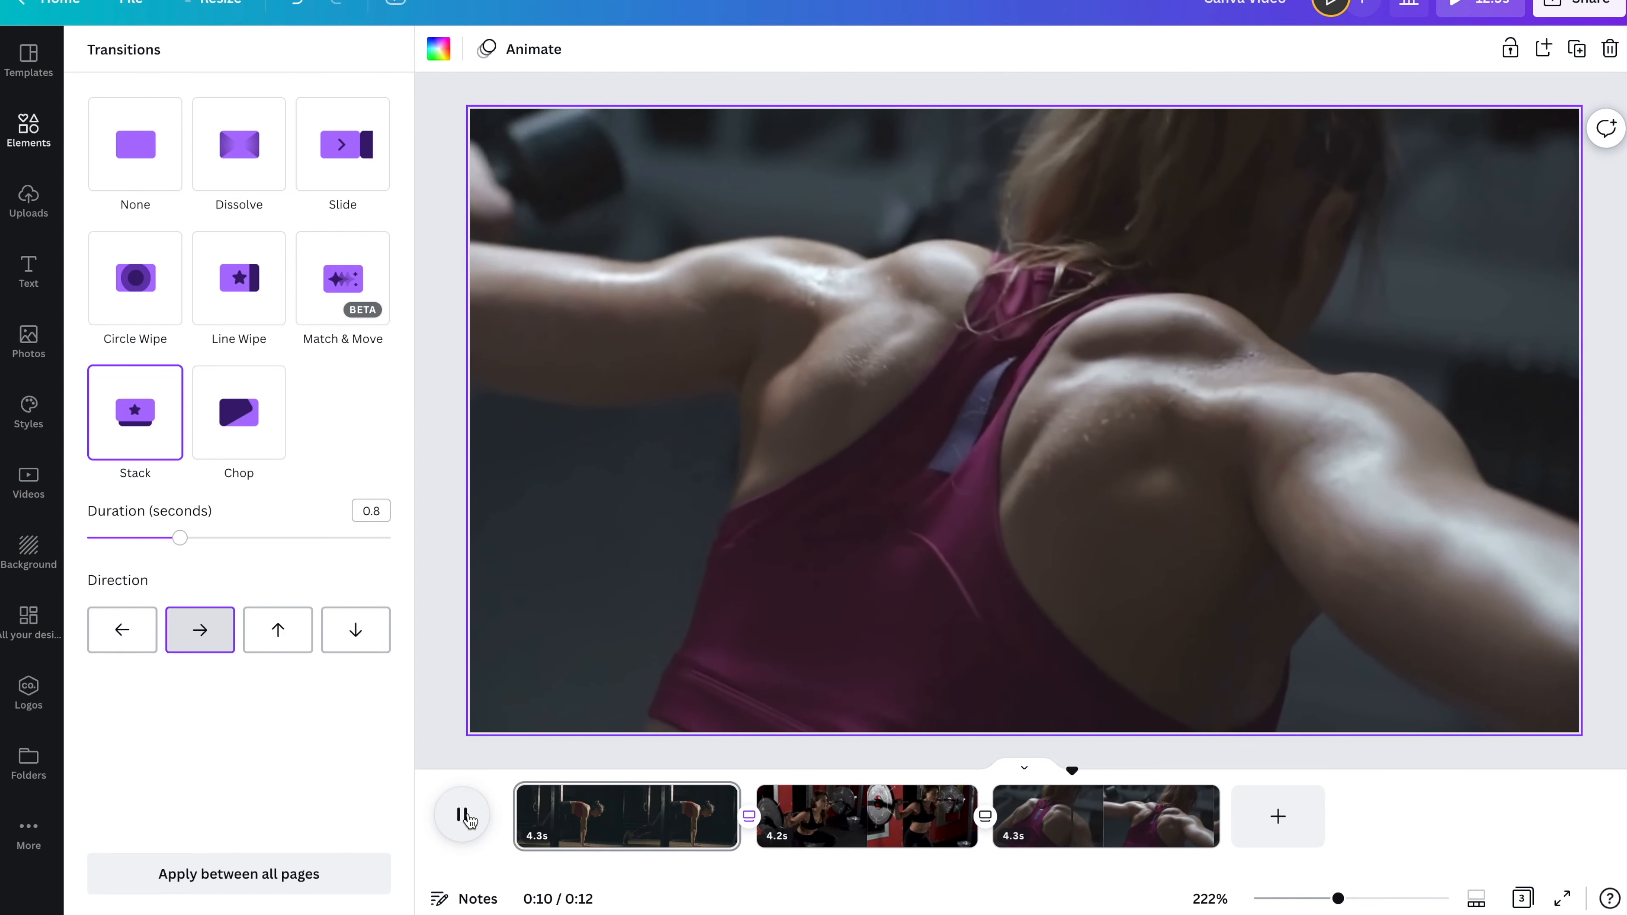
pyautogui.click(462, 815)
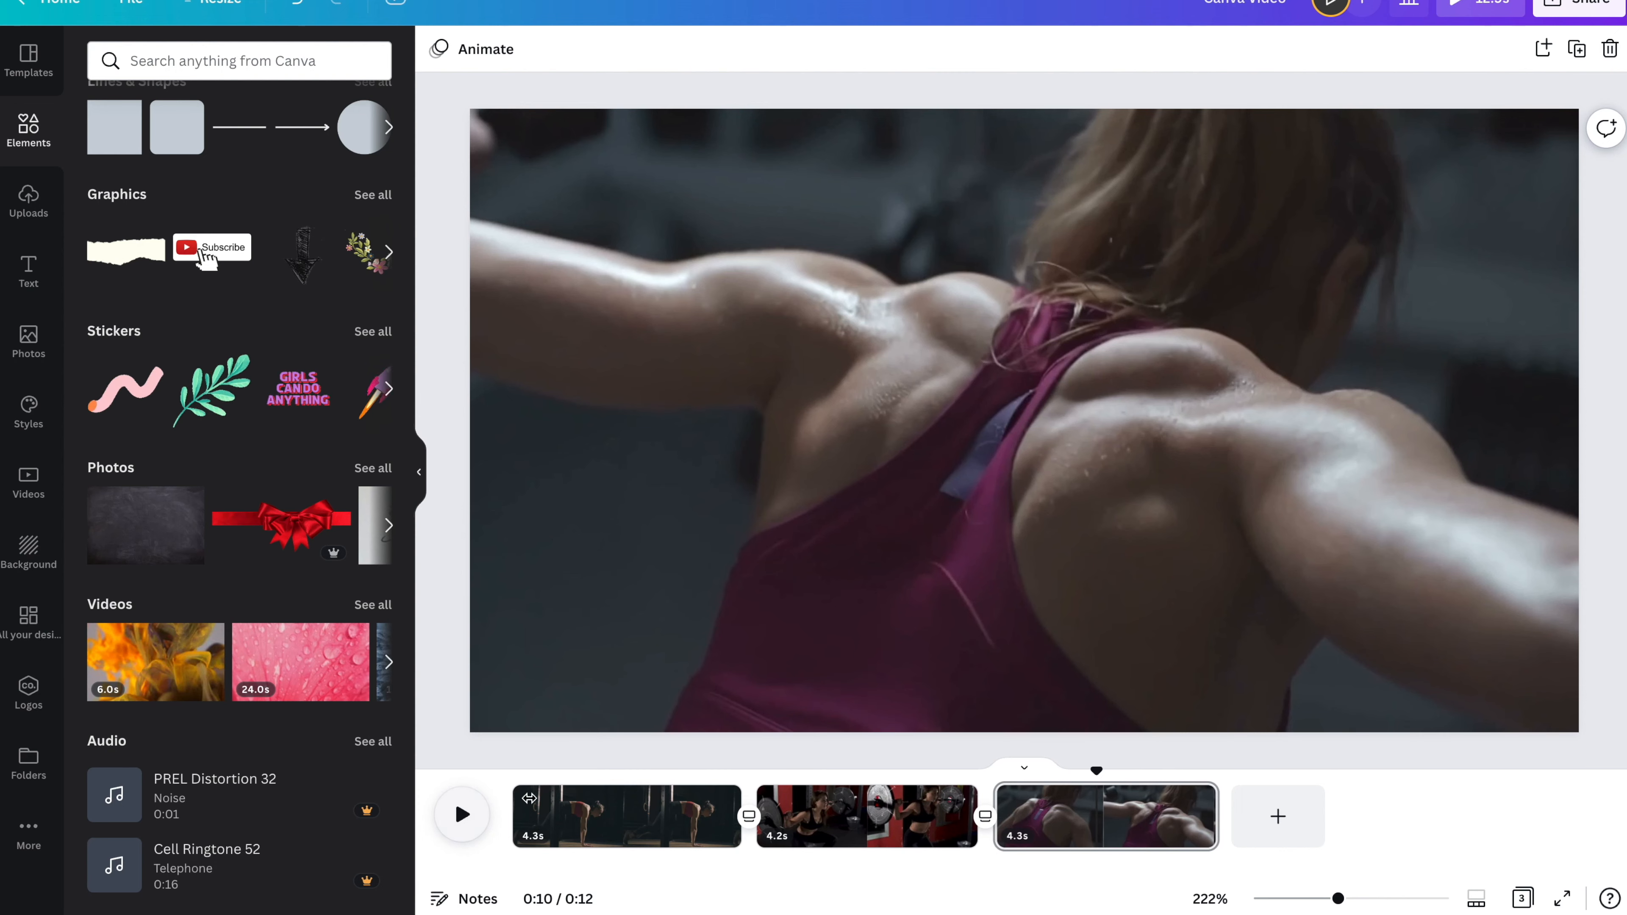
# - Remove the transition between the first and second clips by setting it to None
pyautogui.moveTo(755, 823)
pyautogui.click(748, 828)
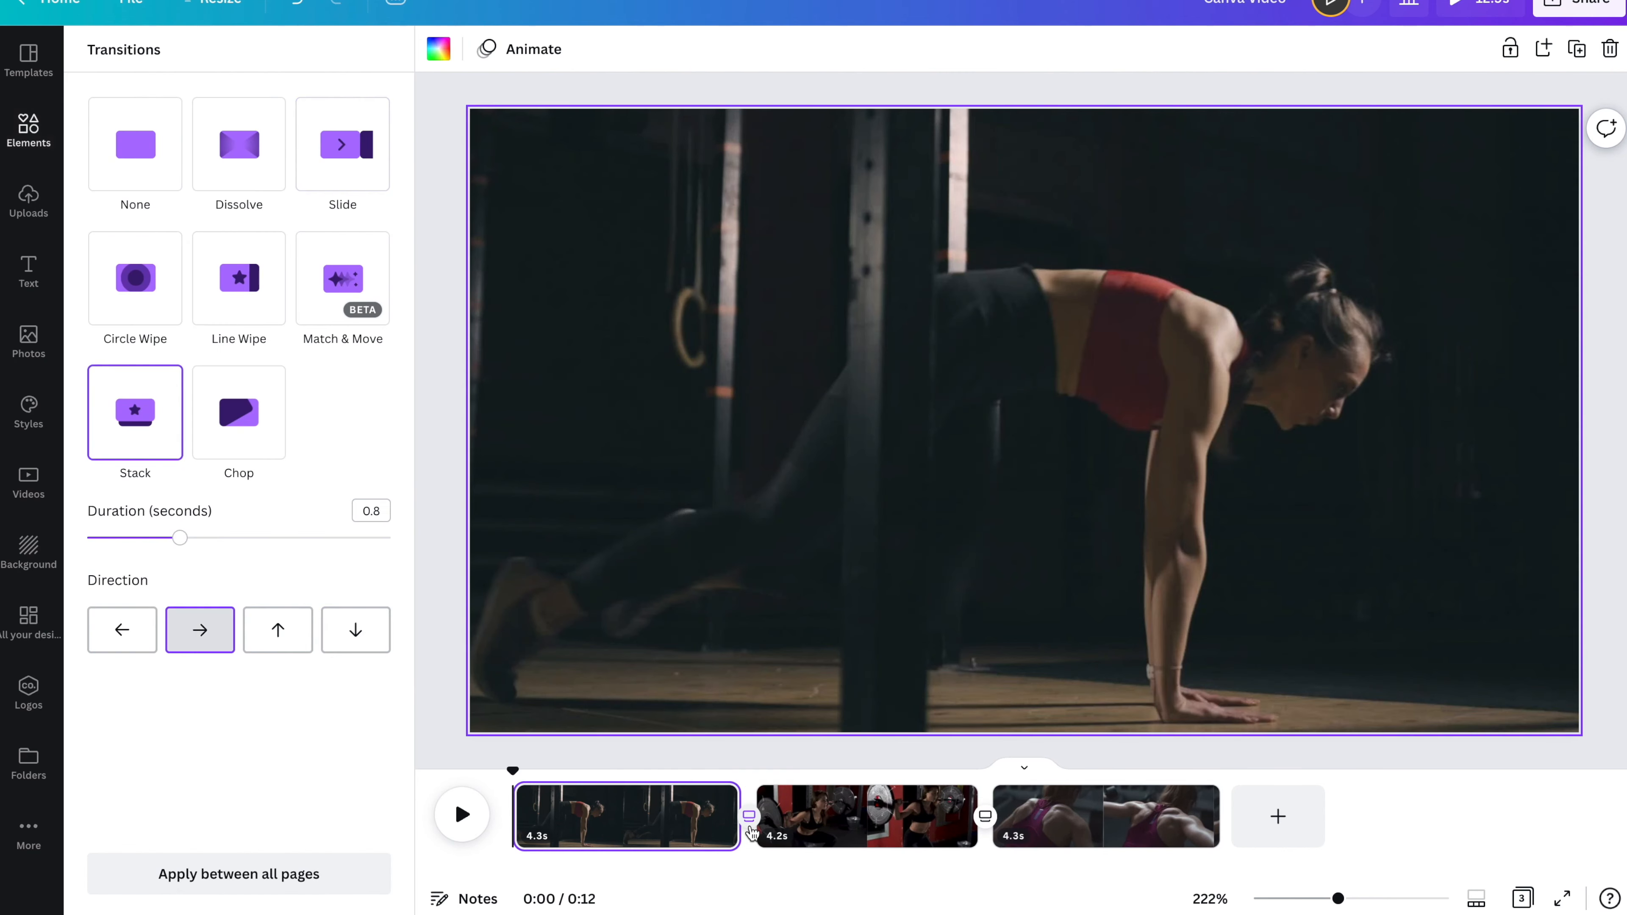
pyautogui.click(136, 170)
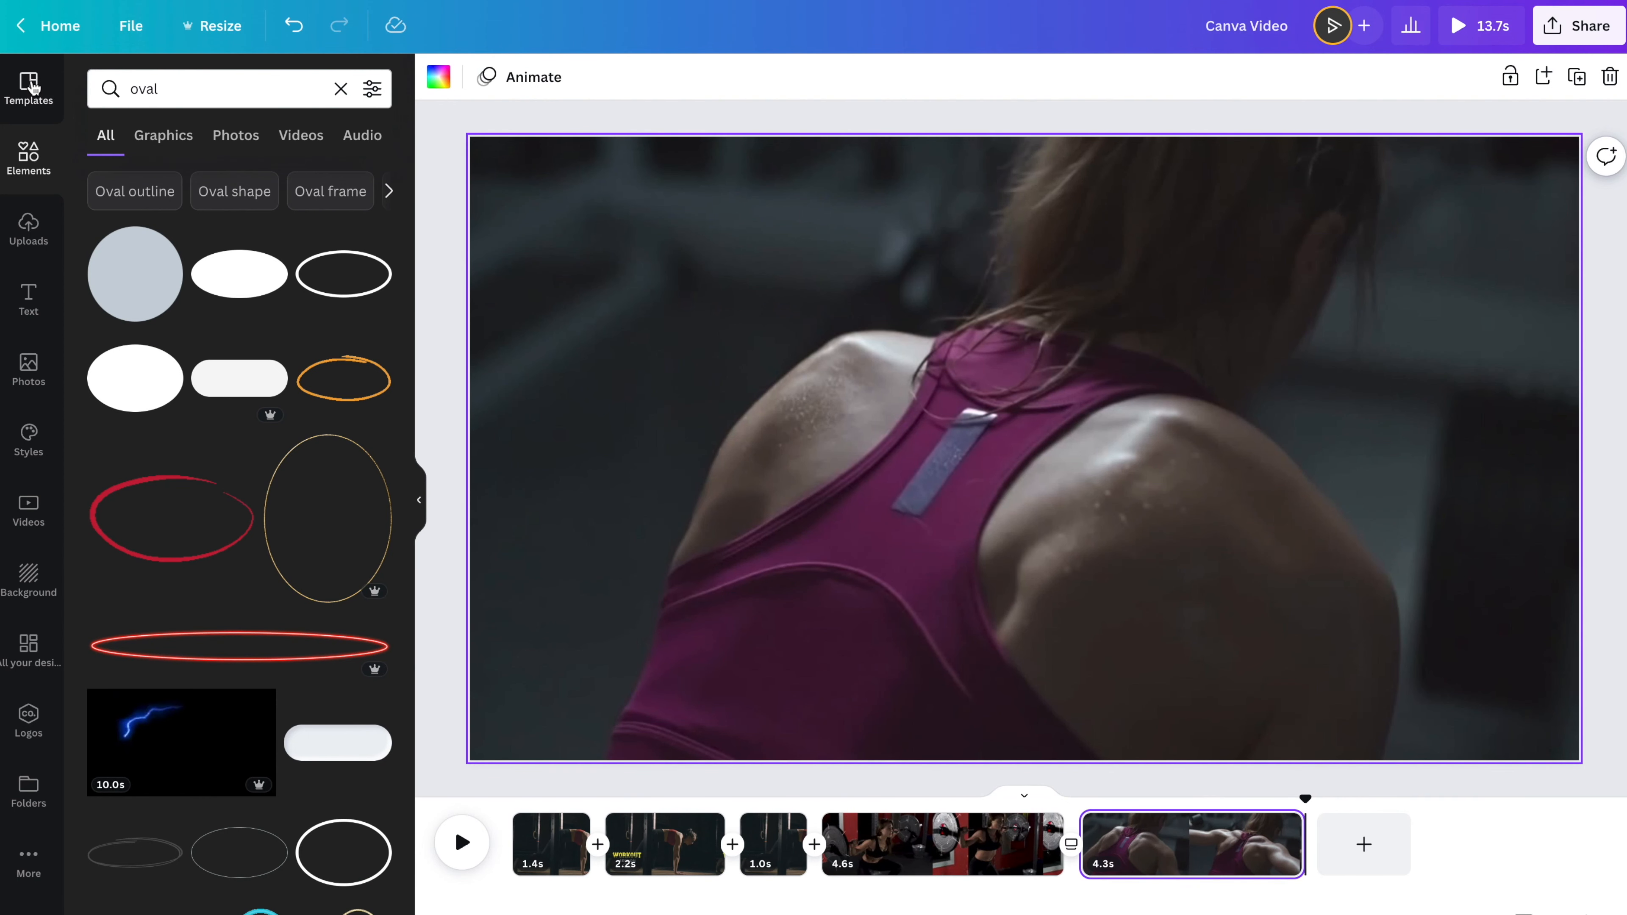
# - Search the video templates for "travel" and browse the designs
pyautogui.click(32, 86)
pyautogui.scroll(-10, 164, 370)
pyautogui.scroll(-5, 165, 370)
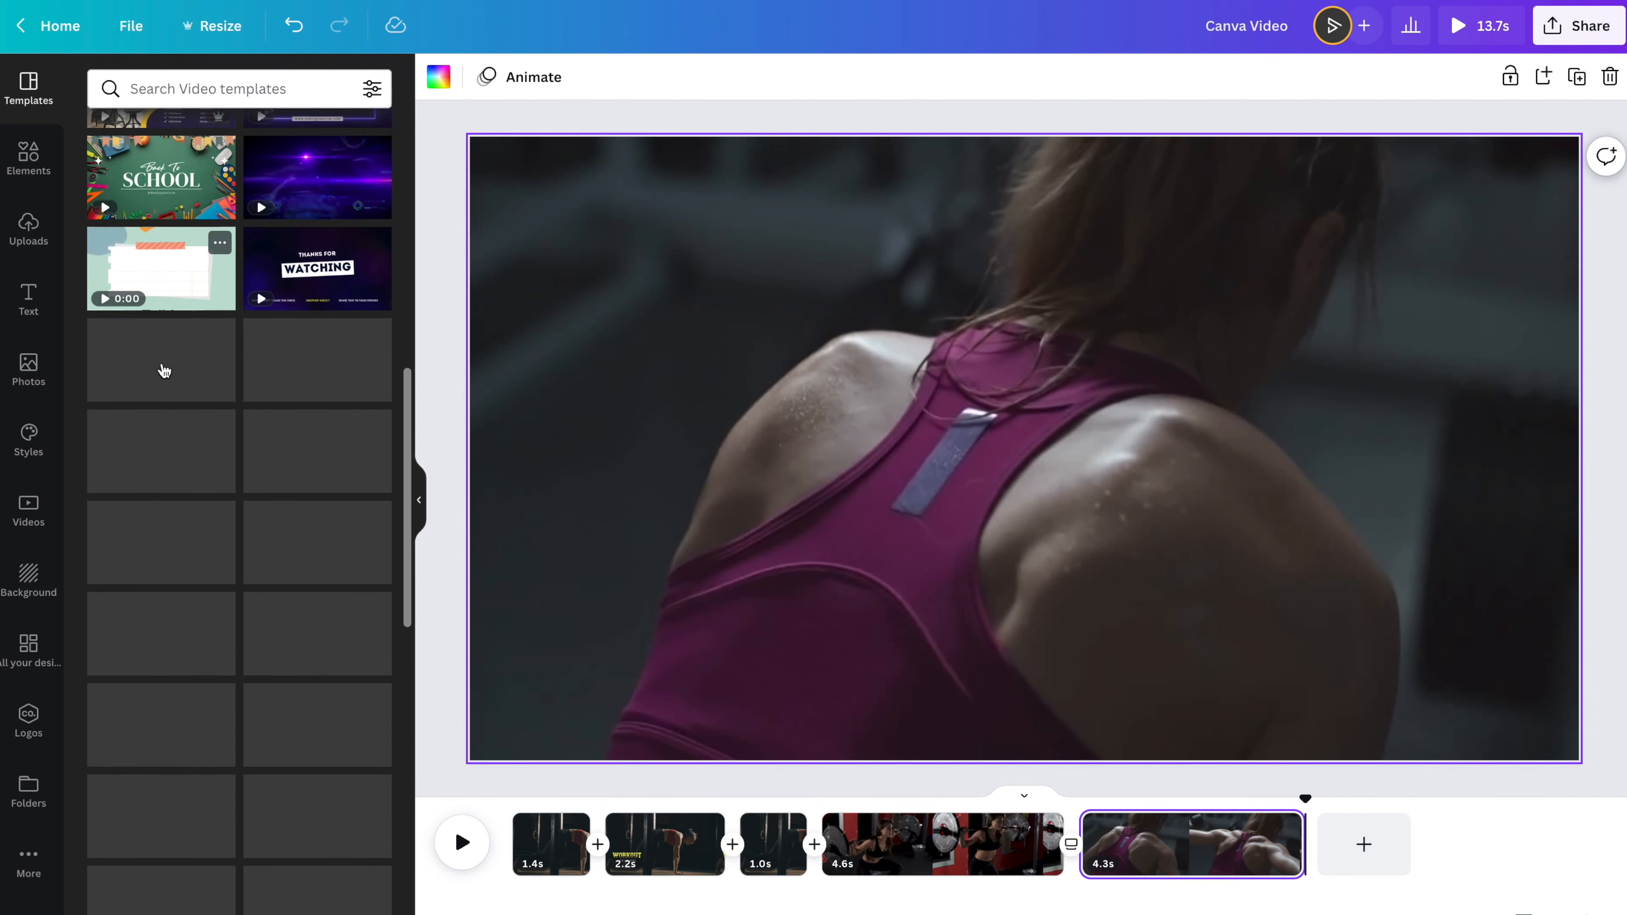
pyautogui.click(189, 88)
pyautogui.write('travel')
pyautogui.press('Return')
pyautogui.scroll(-3, 155, 343)
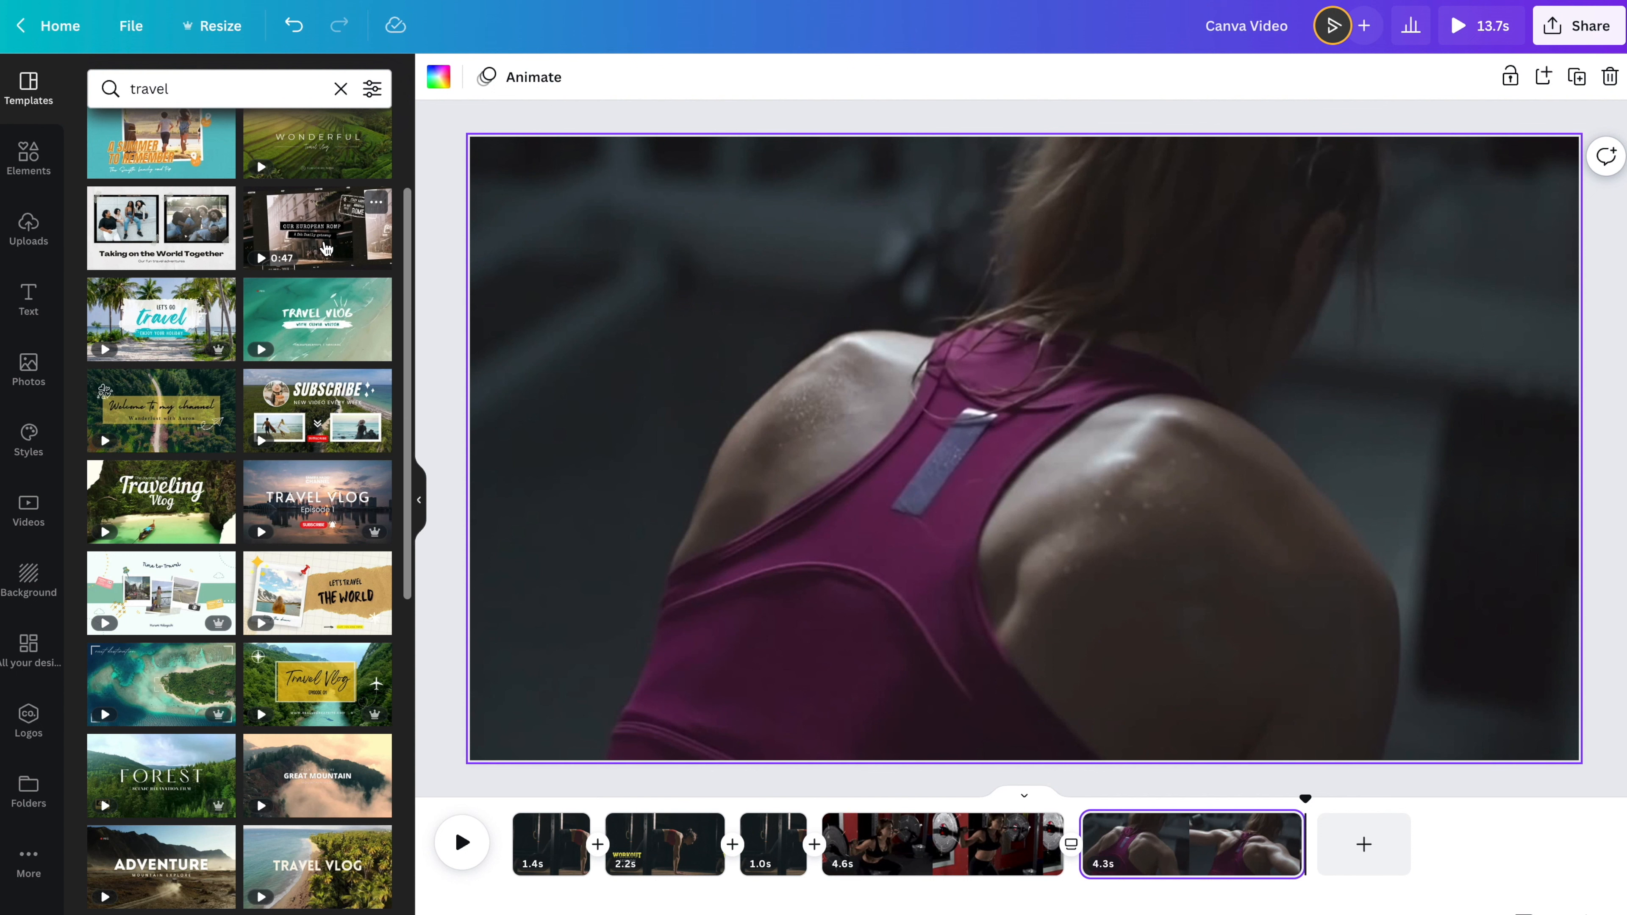
# - Add a new page at the end of the video and apply the "Let's Travel The World" template to it
pyautogui.scroll(-2, 326, 248)
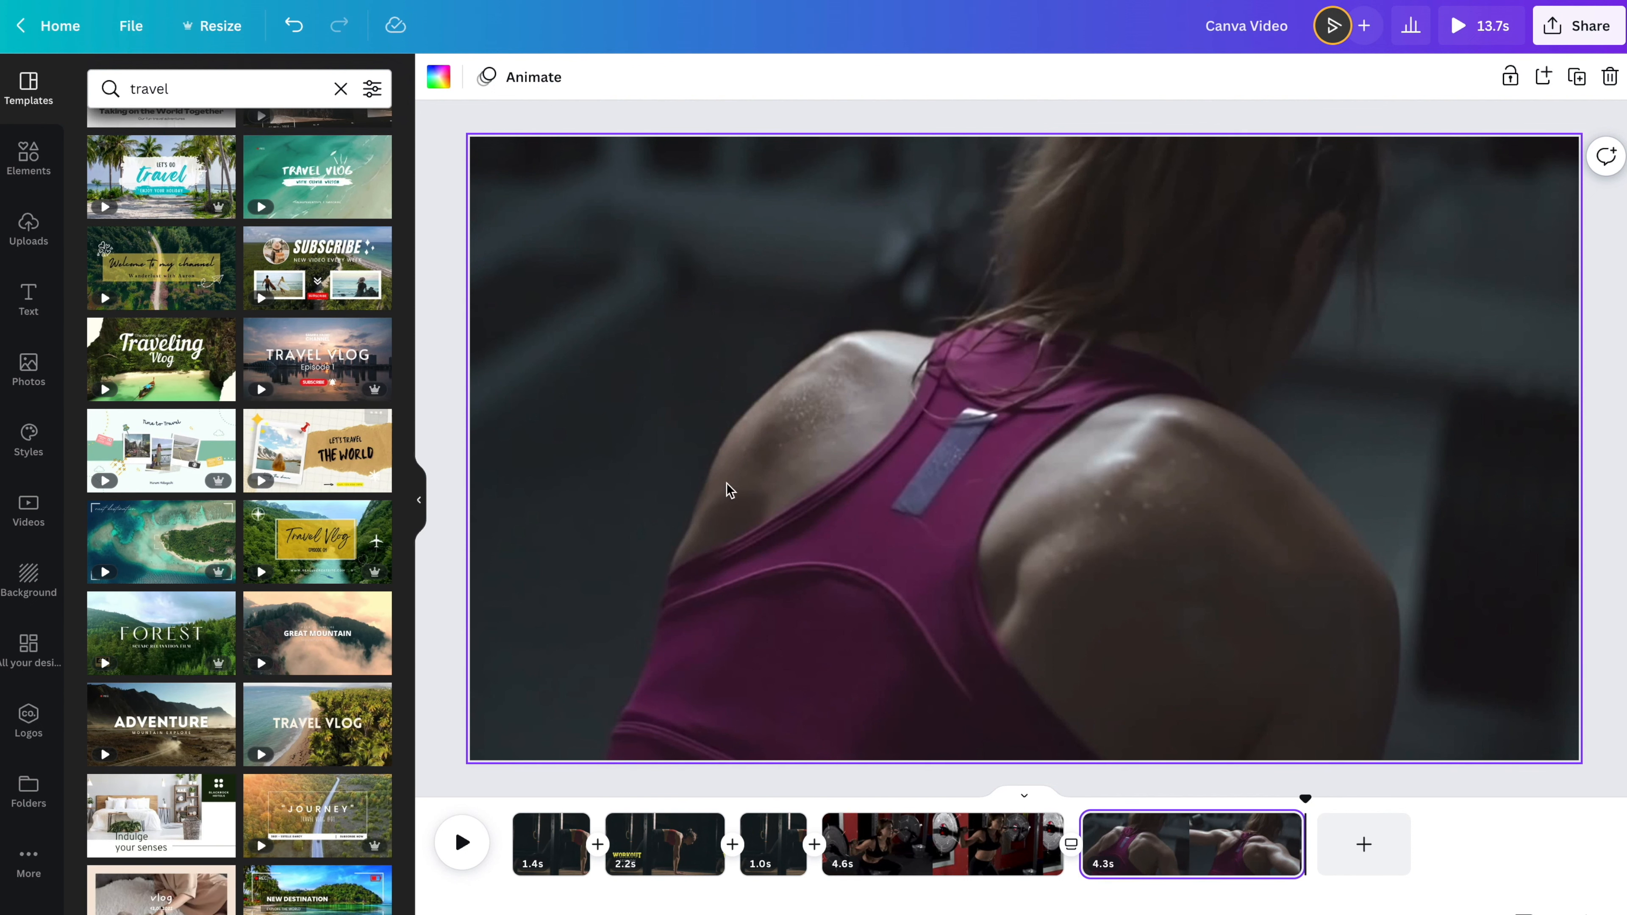
pyautogui.click(1364, 844)
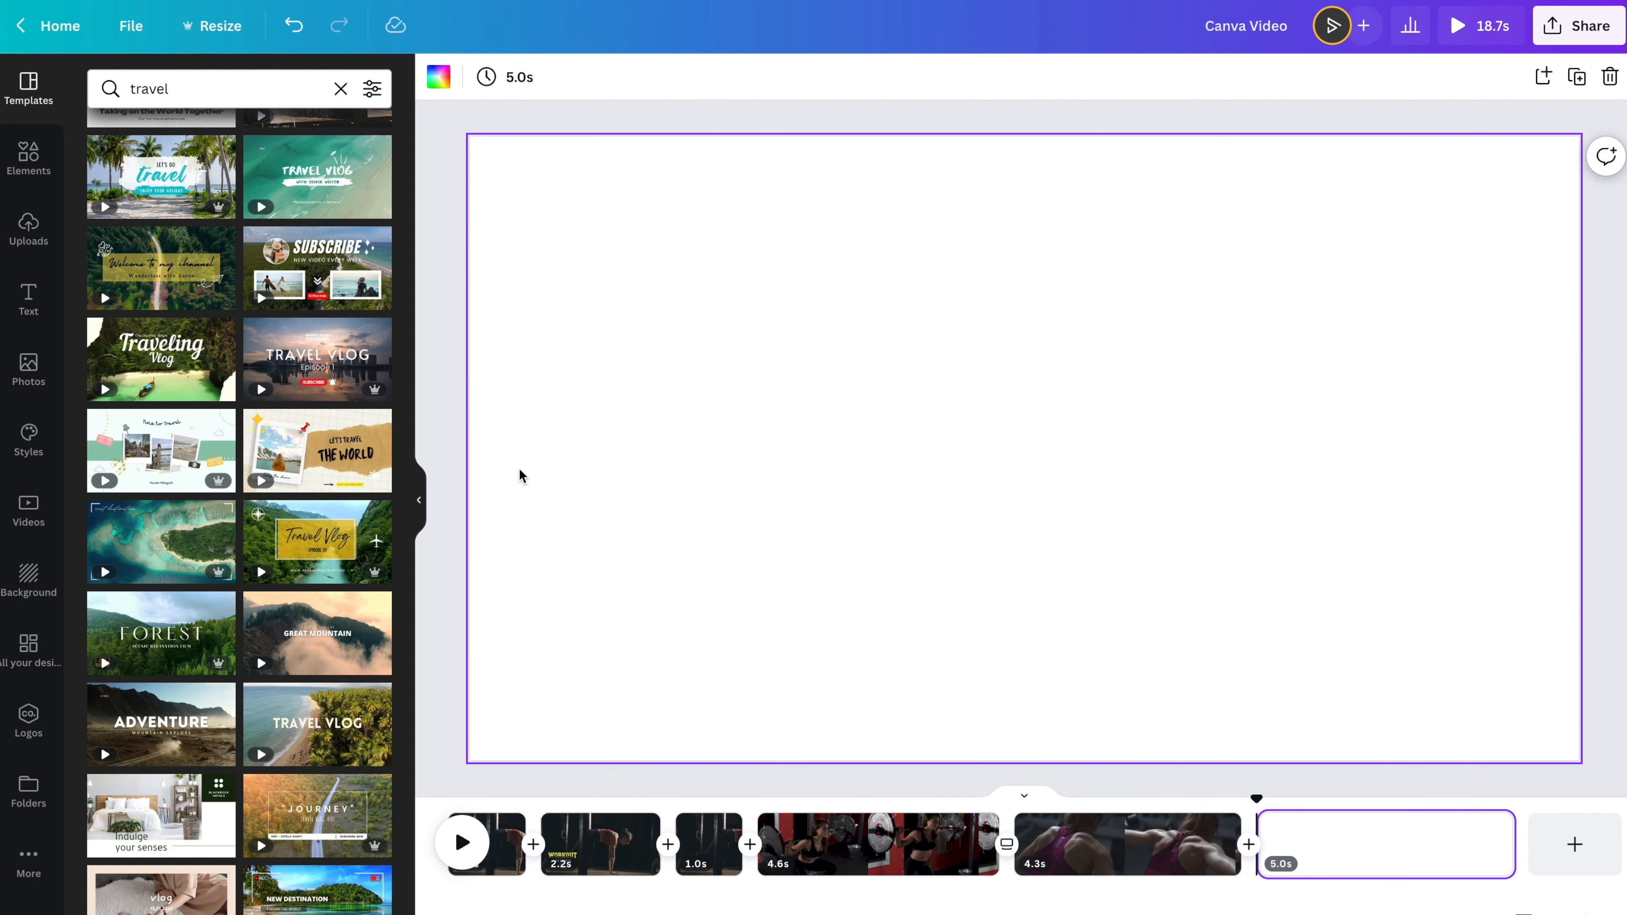
pyautogui.click(319, 472)
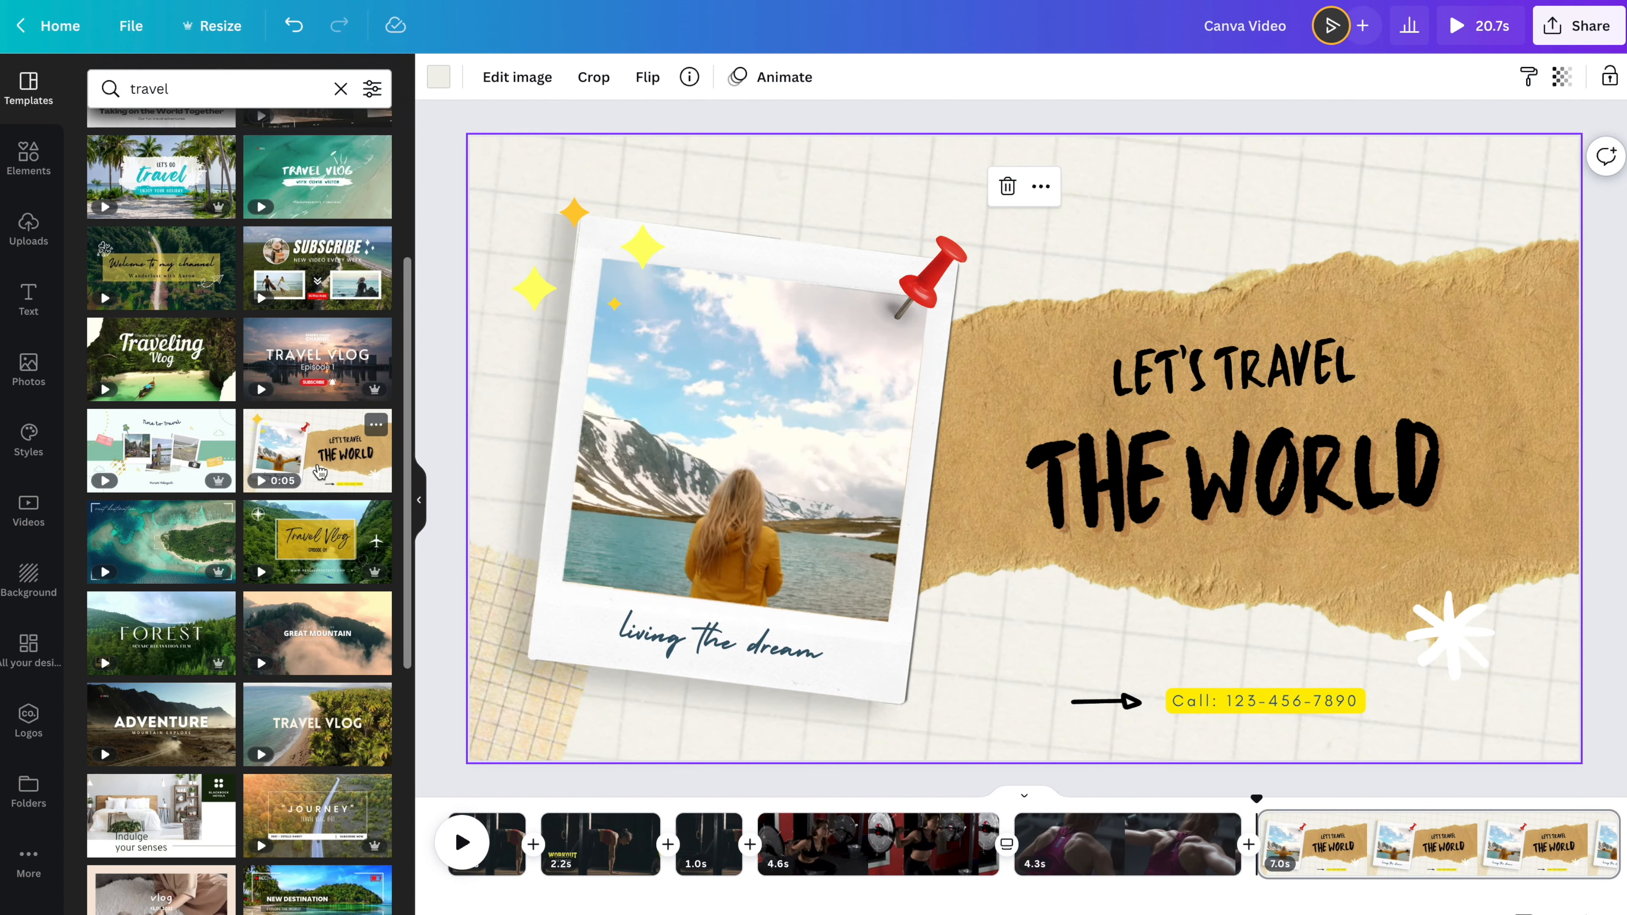
pyautogui.click(1299, 838)
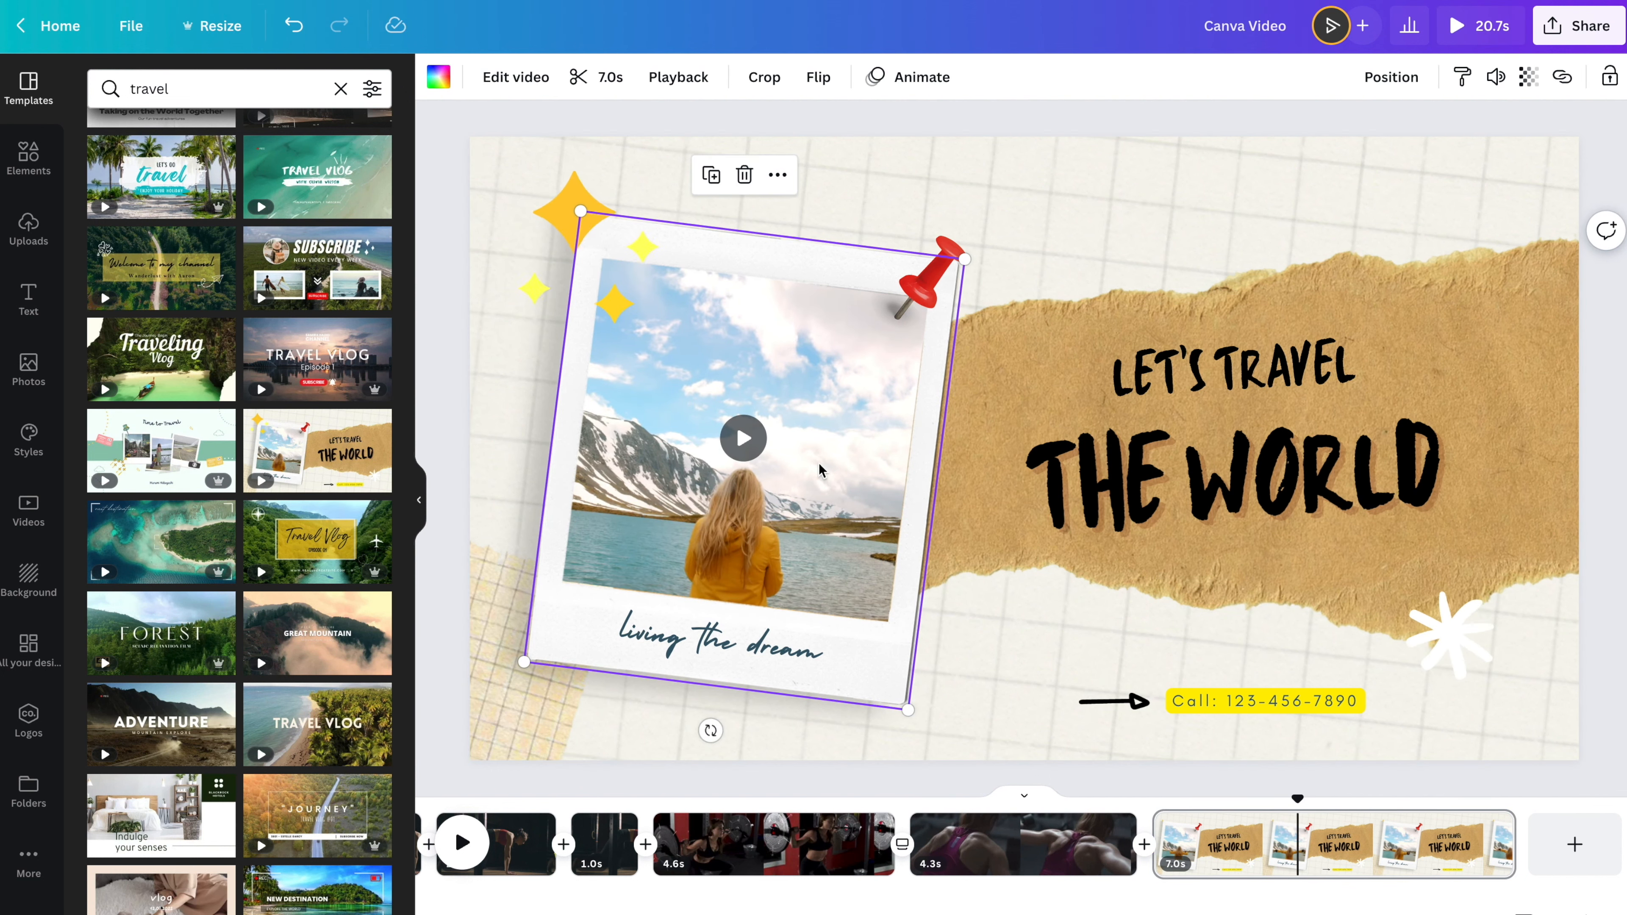
# - Replace the polaroid picture with the photo of the traveler facing the waterfall and delete the white starburst
pyautogui.click(30, 372)
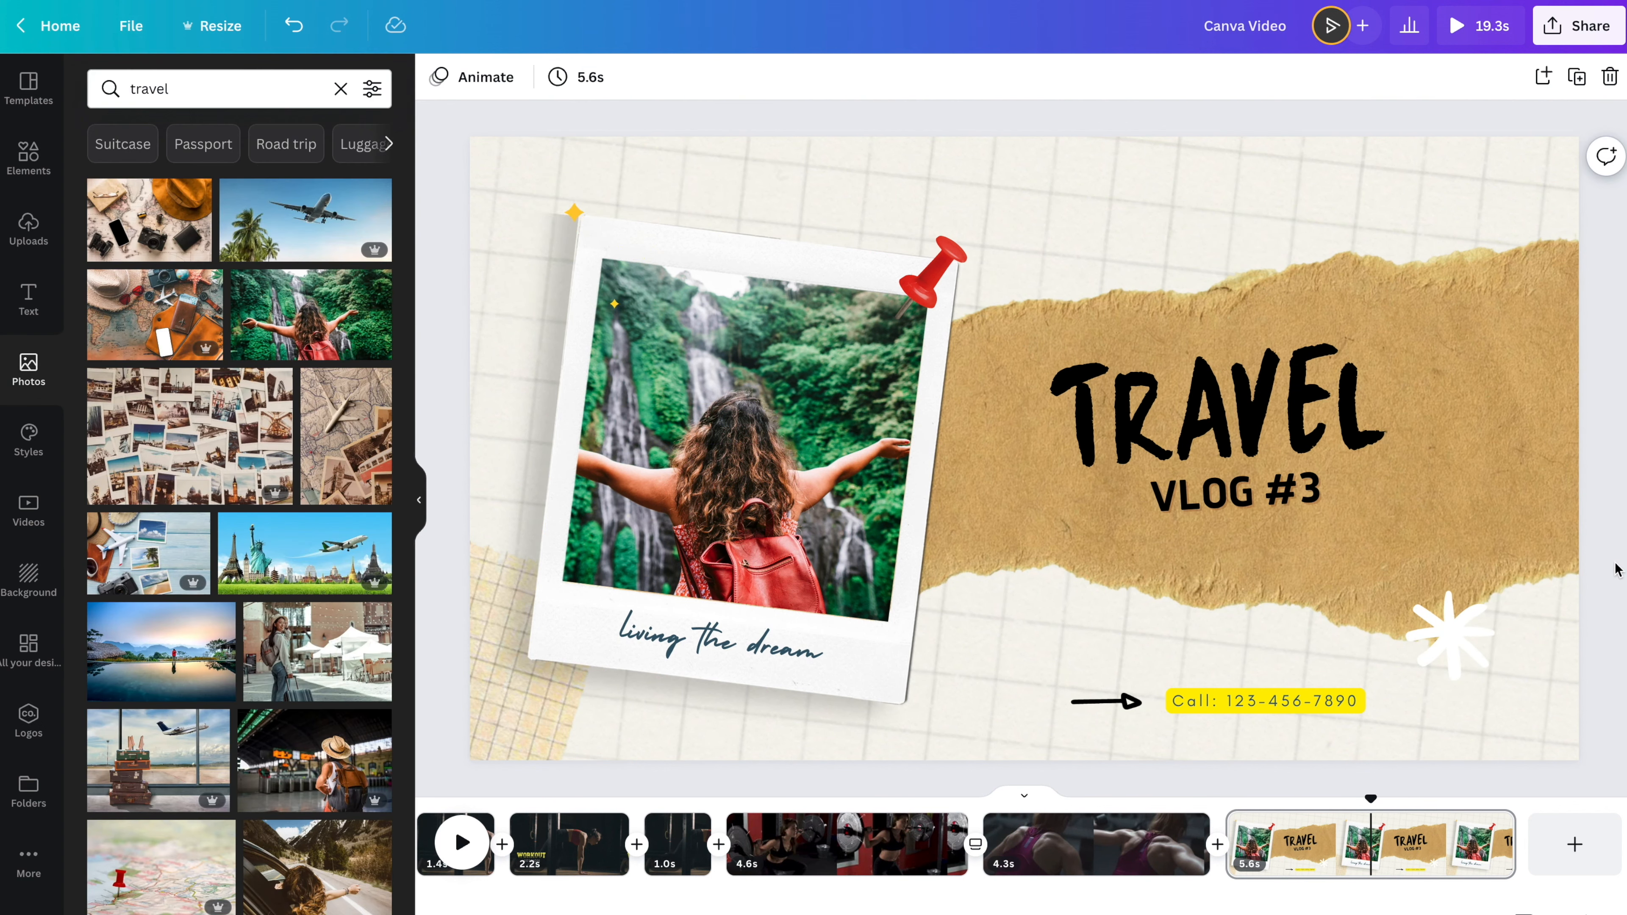
pyautogui.click(1467, 642)
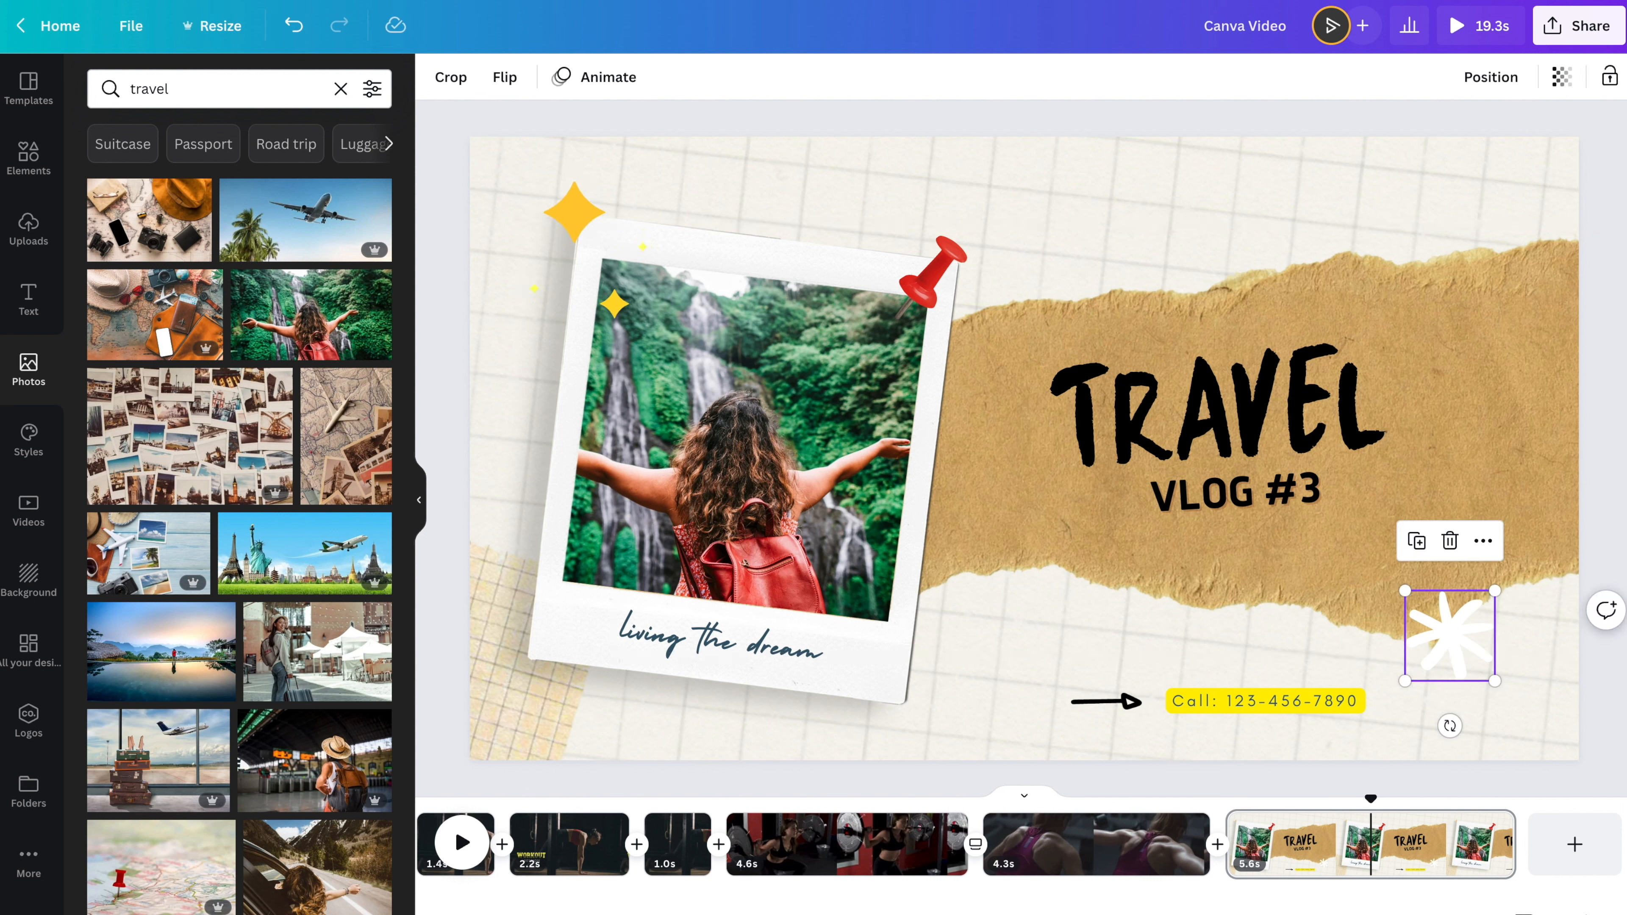
pyautogui.press('Delete')
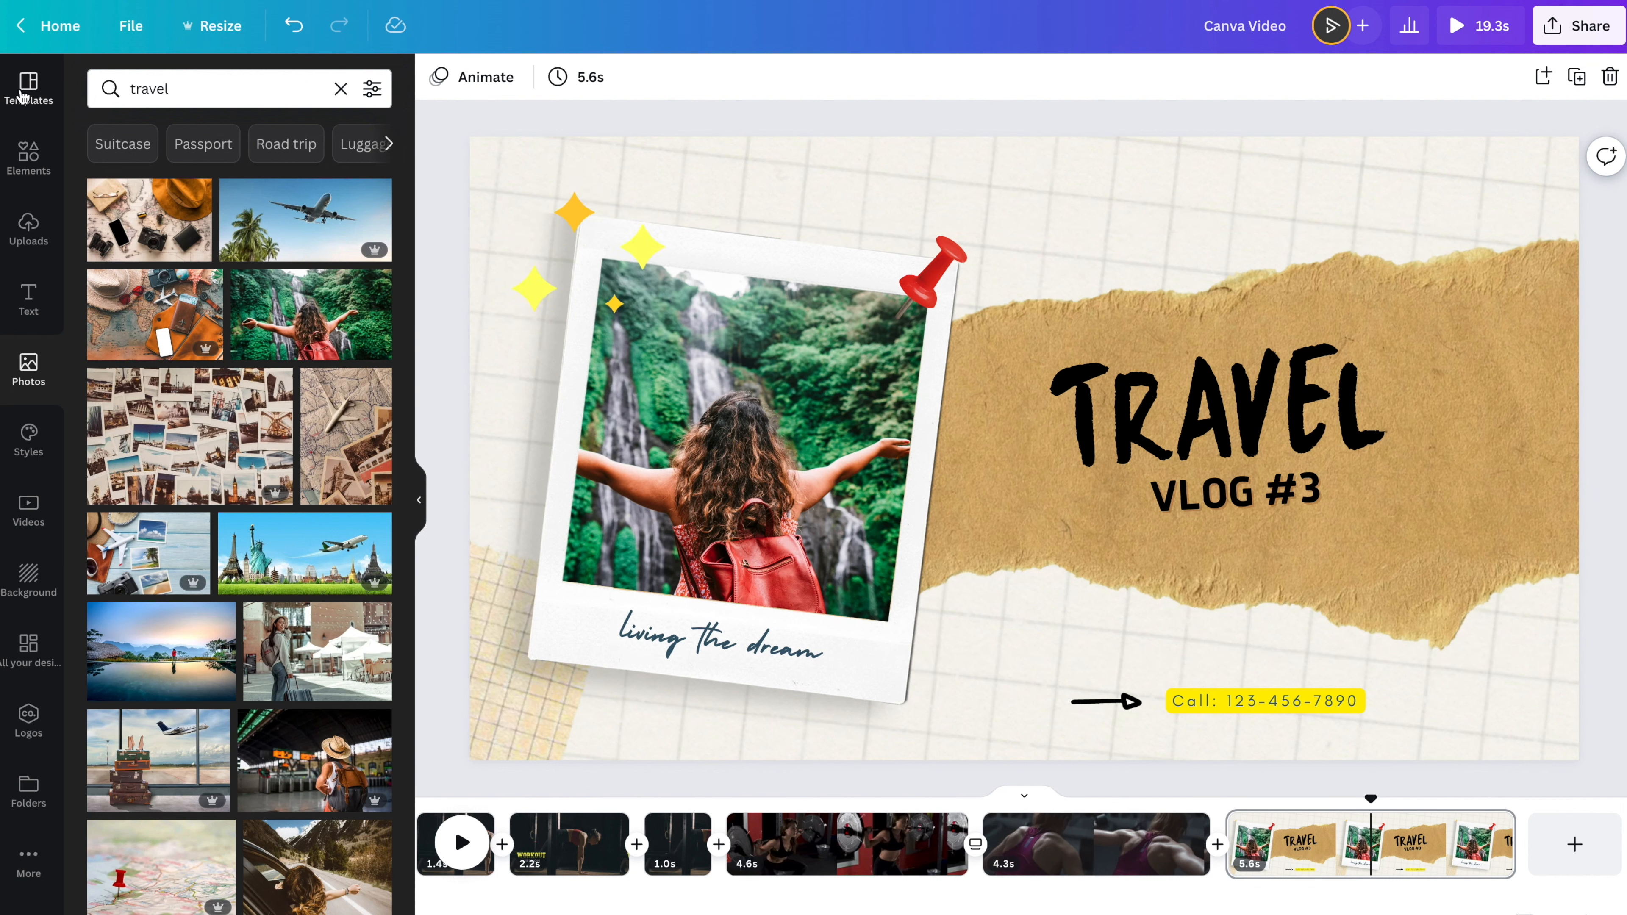
# - Search the elements for "sparkle", filter them to Animated, and add colorful animated star graphics to the travel page
pyautogui.click(34, 165)
pyautogui.click(239, 89)
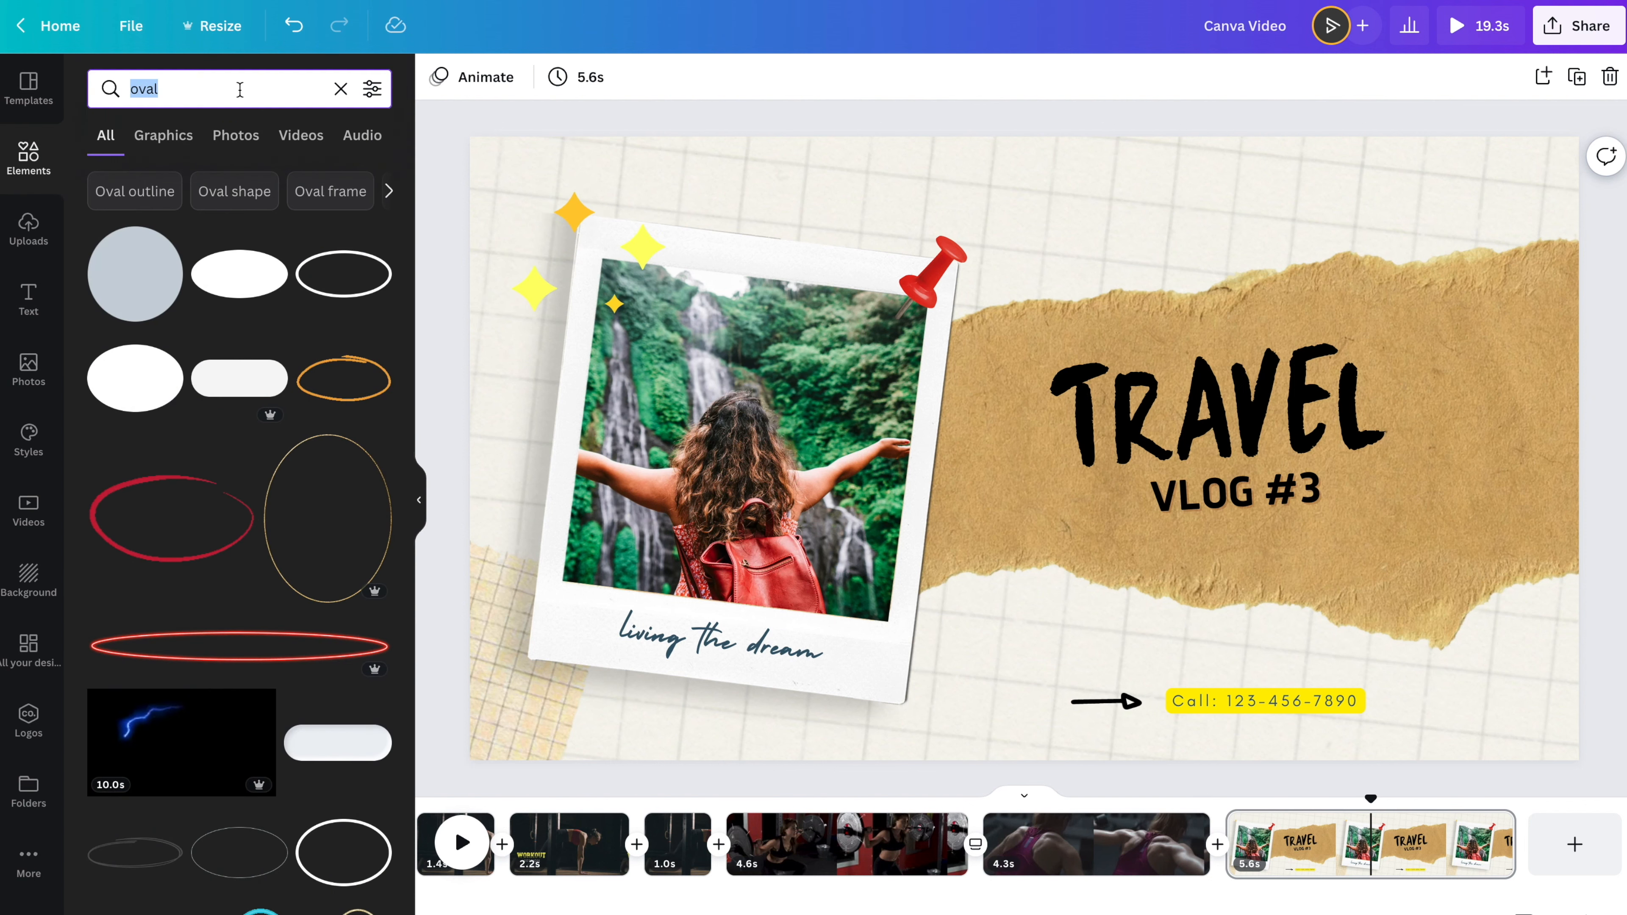
pyautogui.write('sparkle')
pyautogui.press('Return')
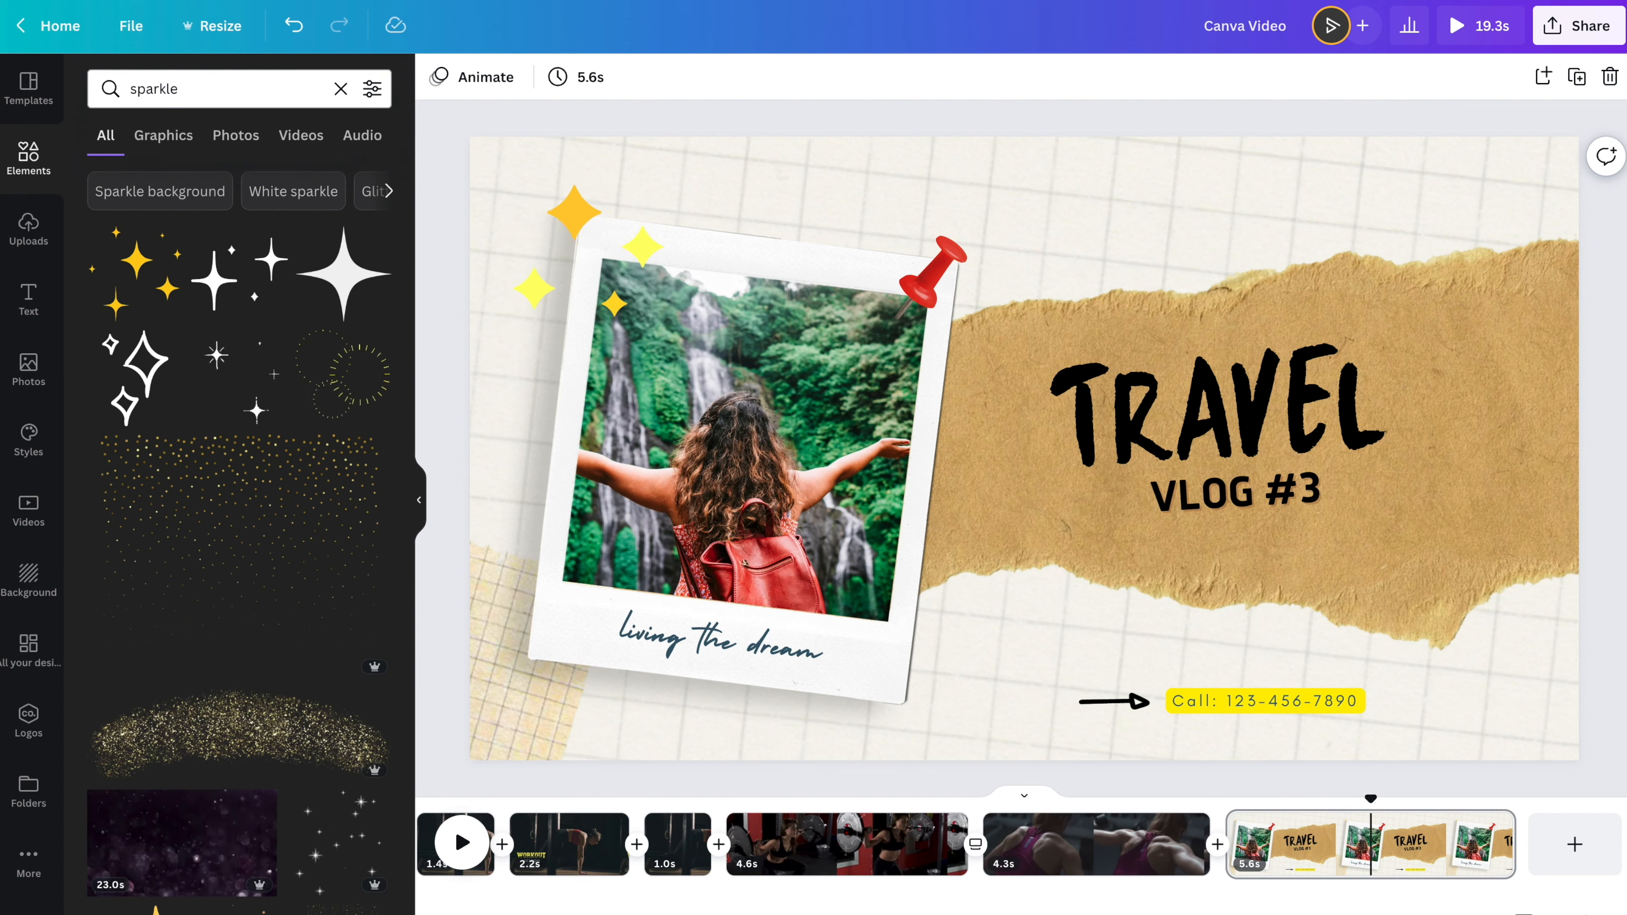
pyautogui.click(372, 91)
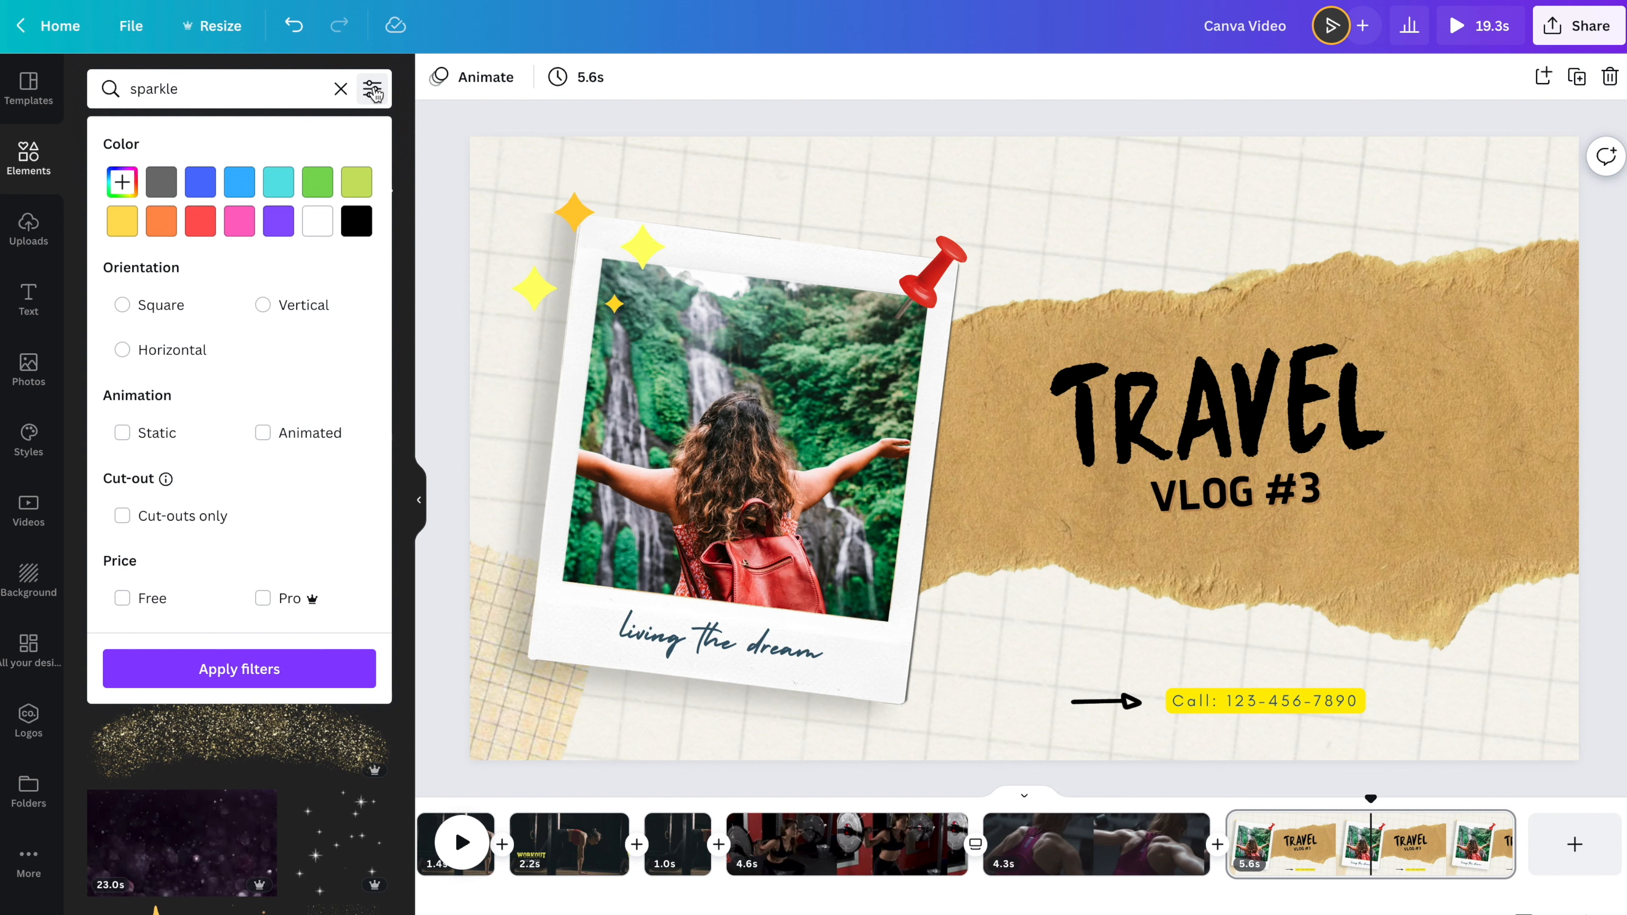
pyautogui.click(263, 435)
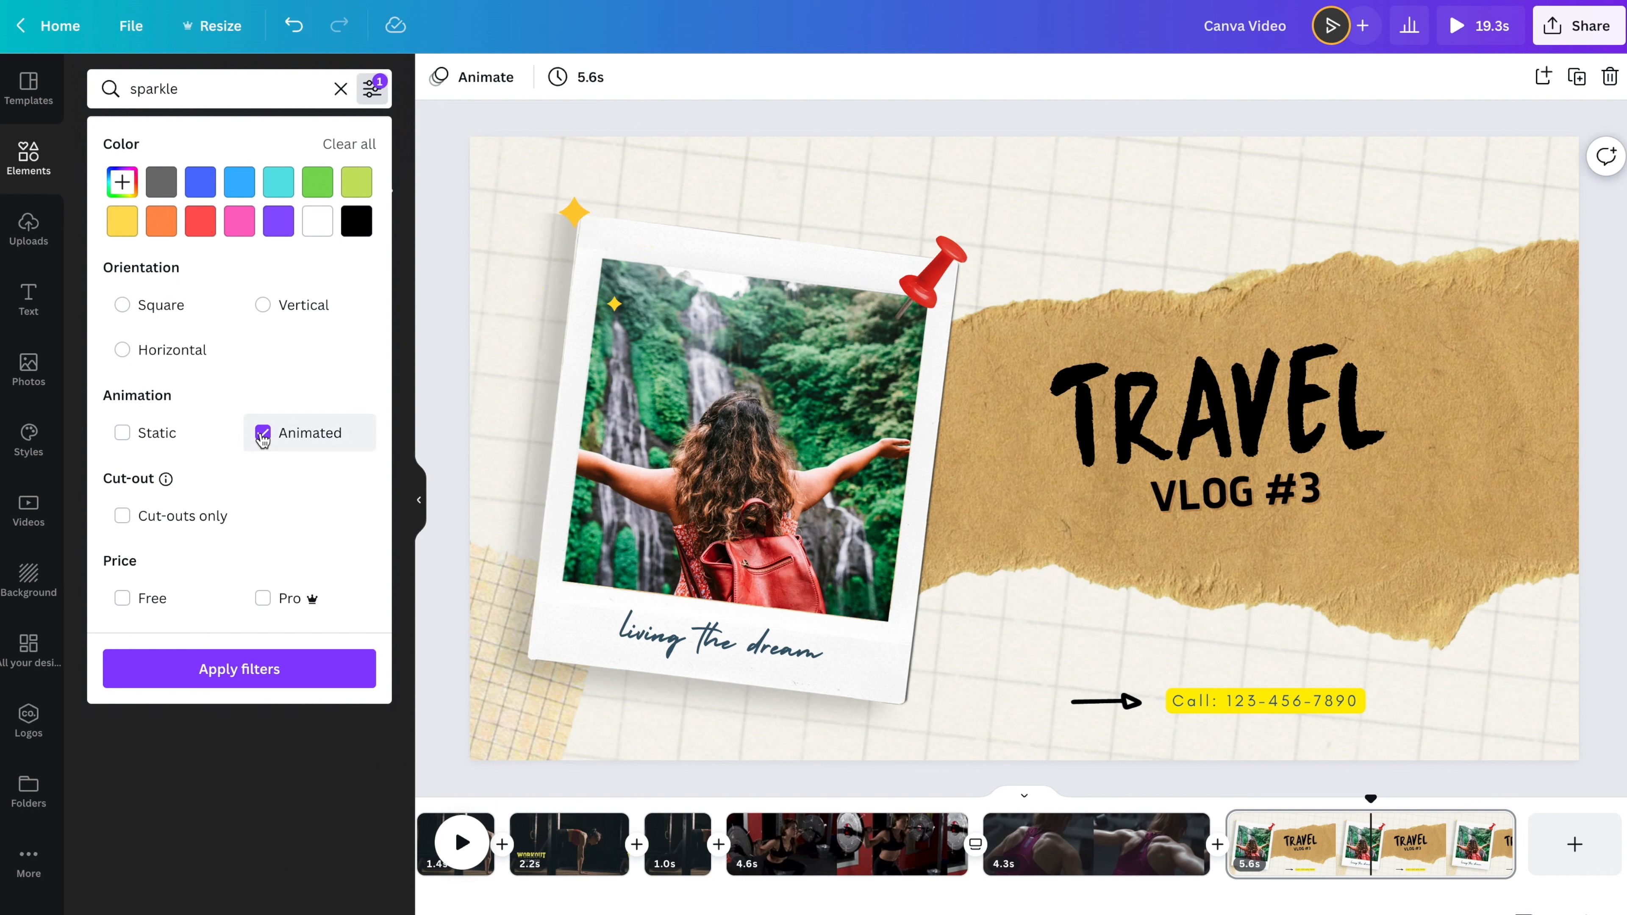
pyautogui.click(221, 669)
pyautogui.scroll(-6, 102, 452)
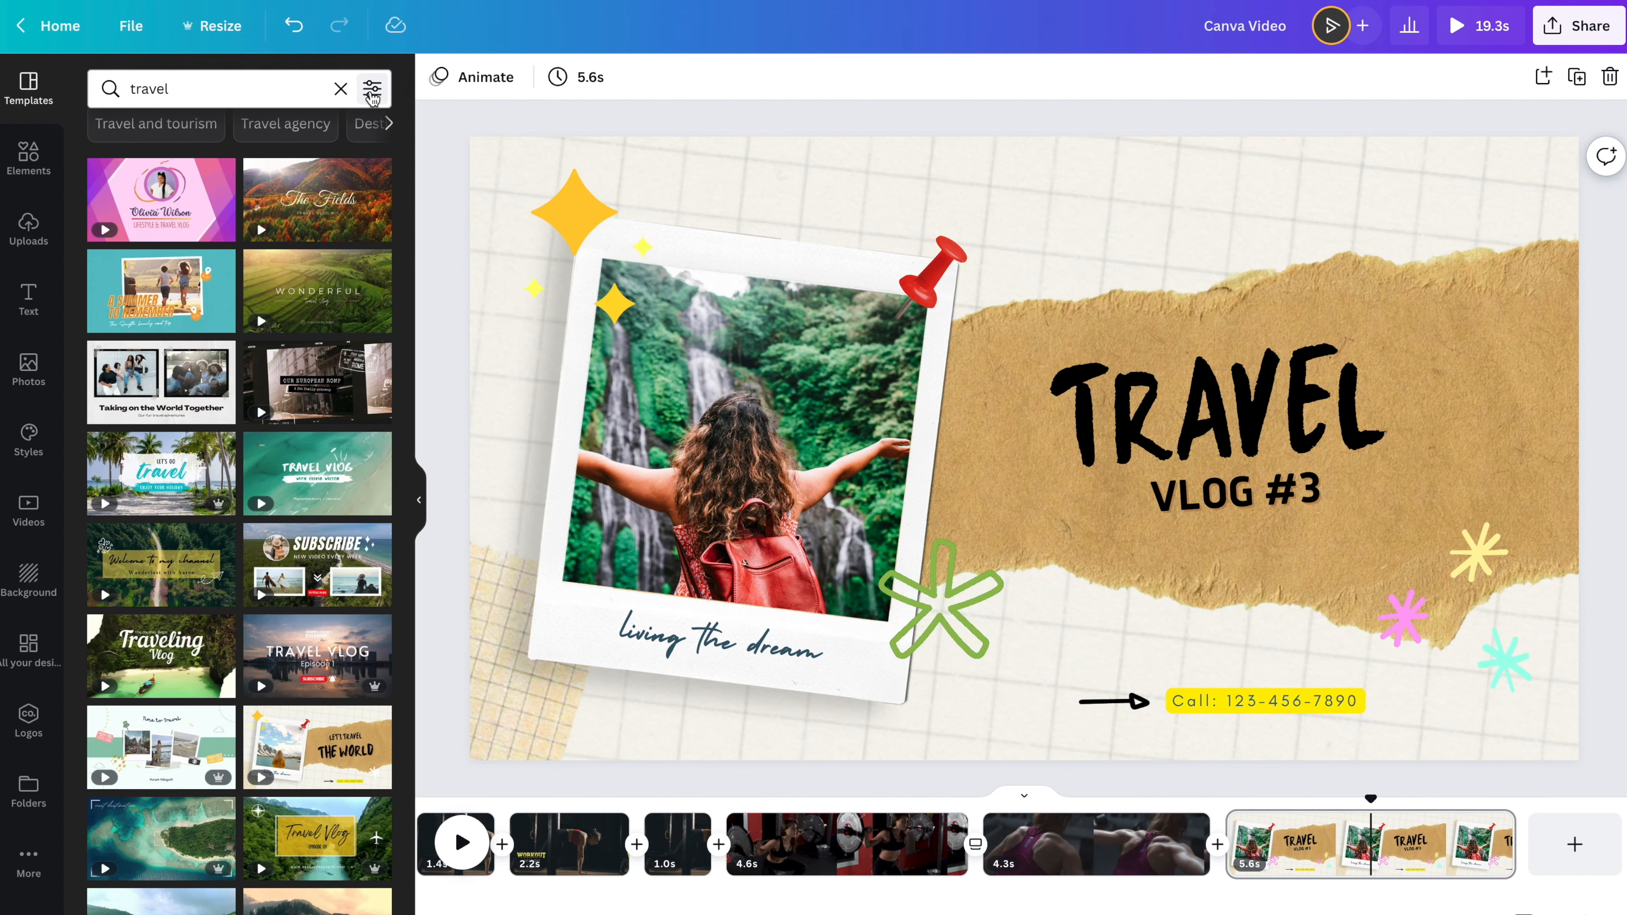
# - Filter the video templates by the Korean language (한국어) and browse the designs
pyautogui.click(372, 90)
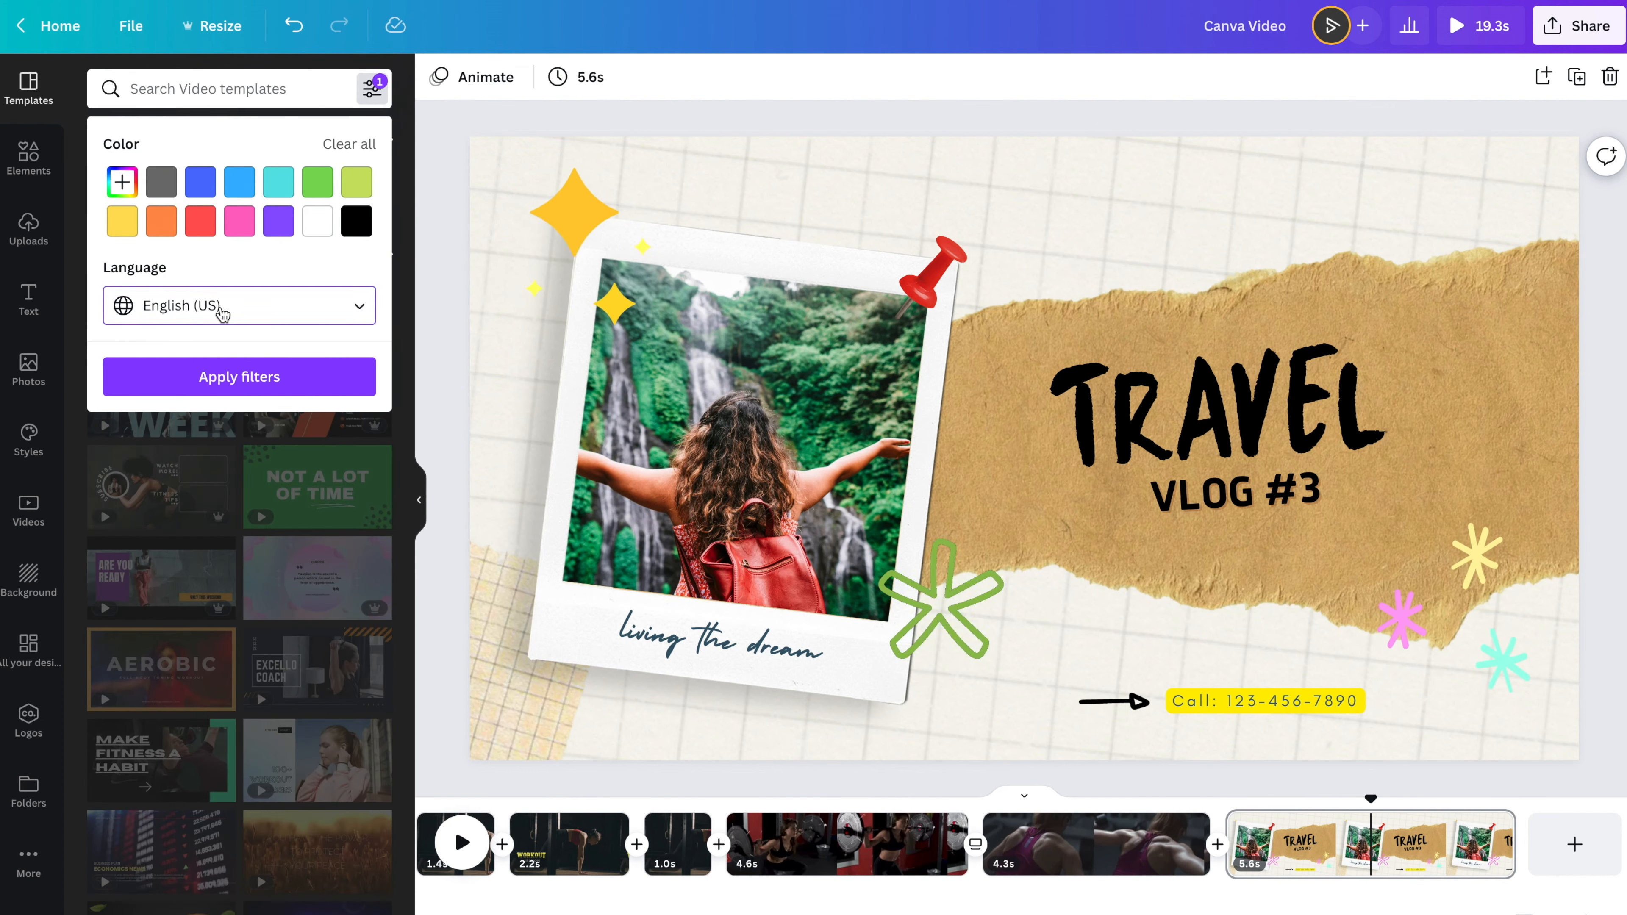
pyautogui.click(222, 307)
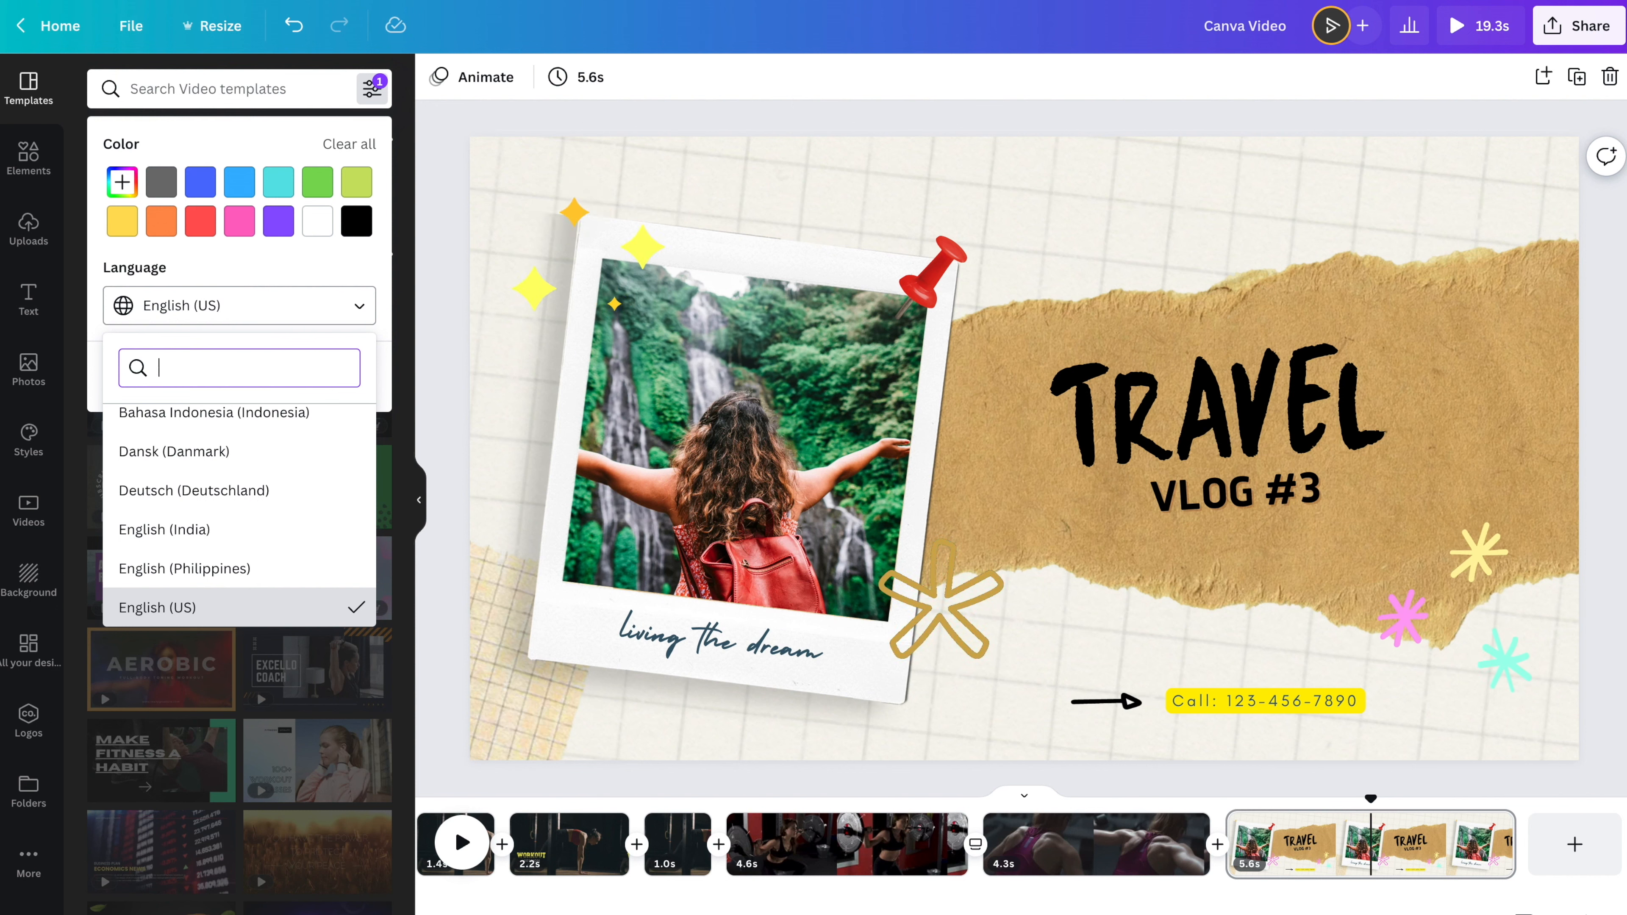
pyautogui.write('korean')
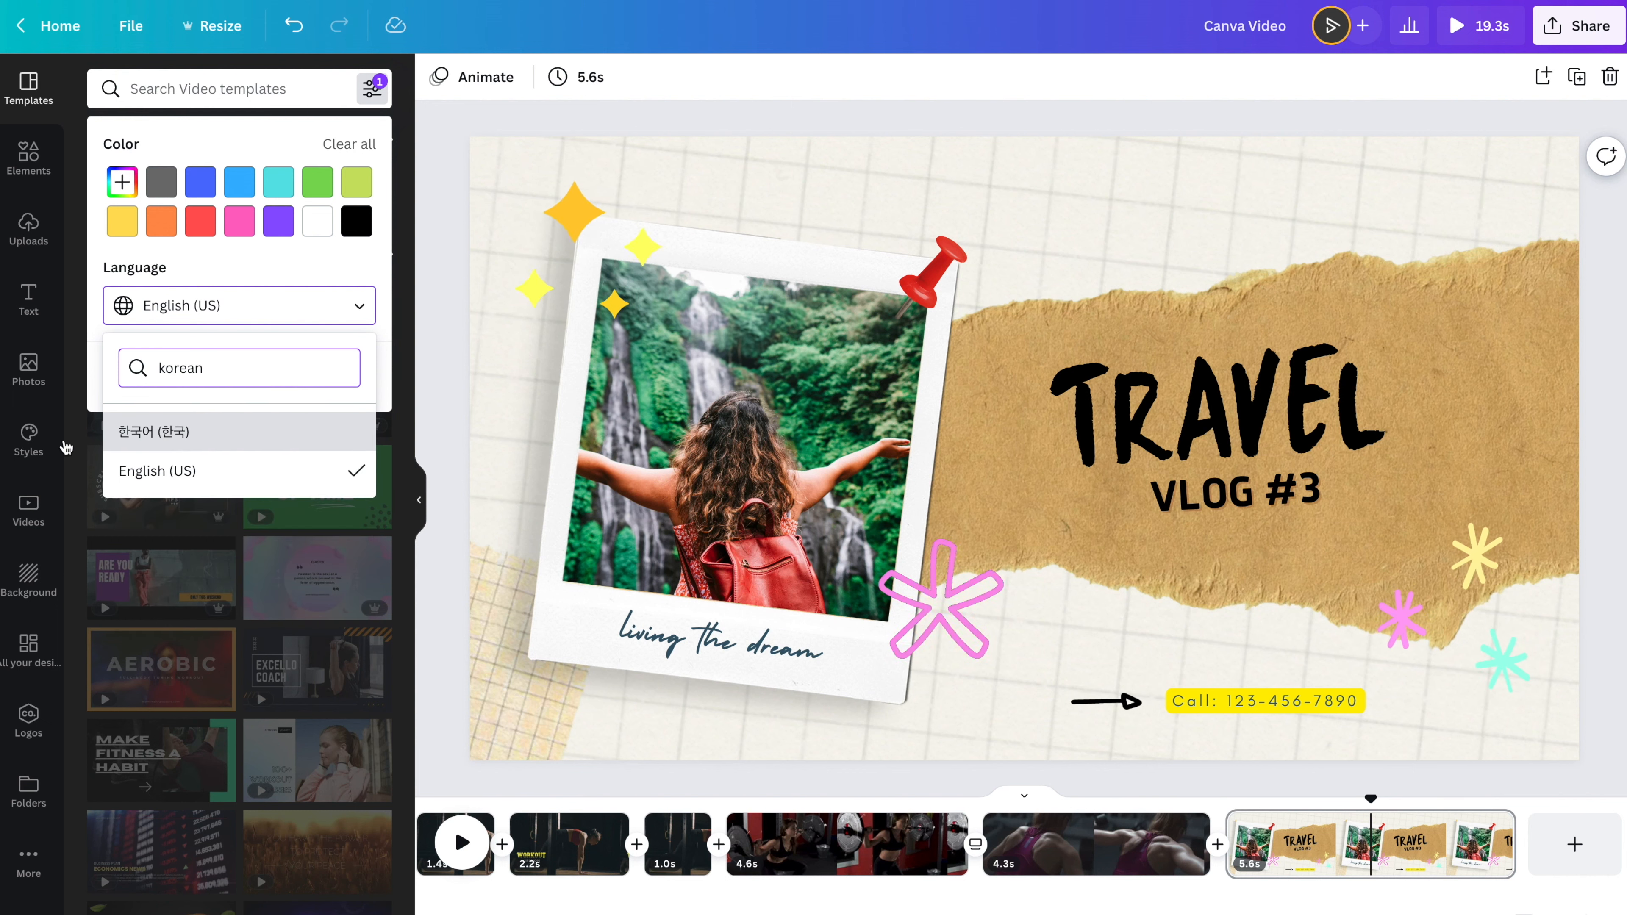
pyautogui.click(153, 431)
pyautogui.click(242, 377)
pyautogui.scroll(-5, 240, 384)
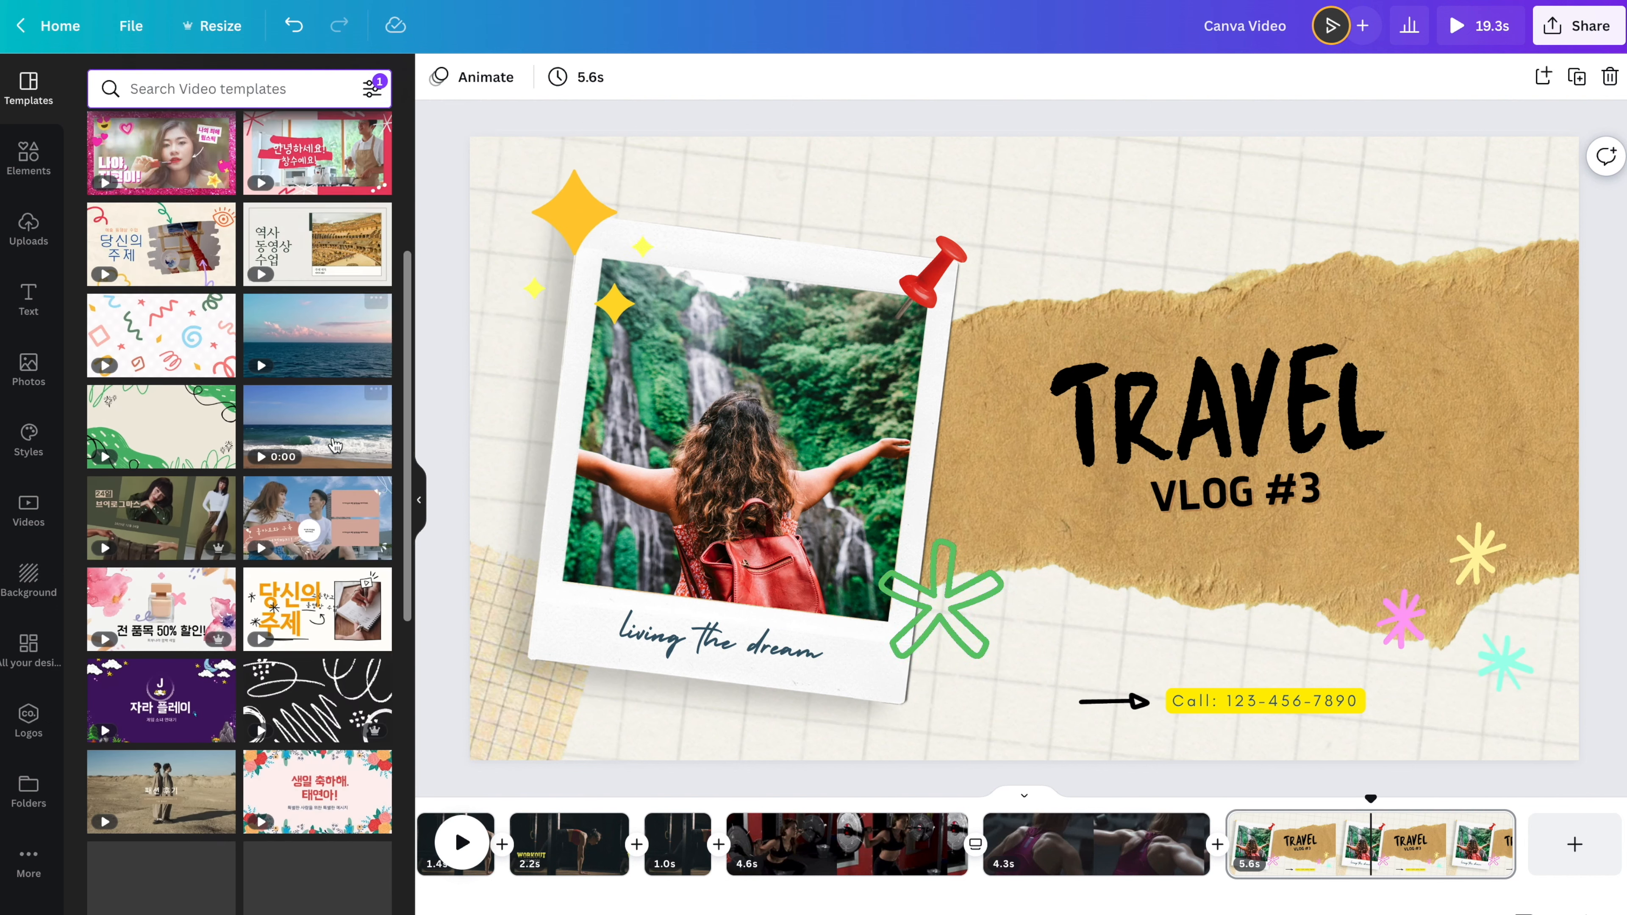
pyautogui.scroll(3, 240, 384)
# - Add another page, apply the 당신의 주제 title page from the hand-drawn Korean template, and play the video
pyautogui.click(1574, 844)
pyautogui.click(346, 275)
pyautogui.click(168, 241)
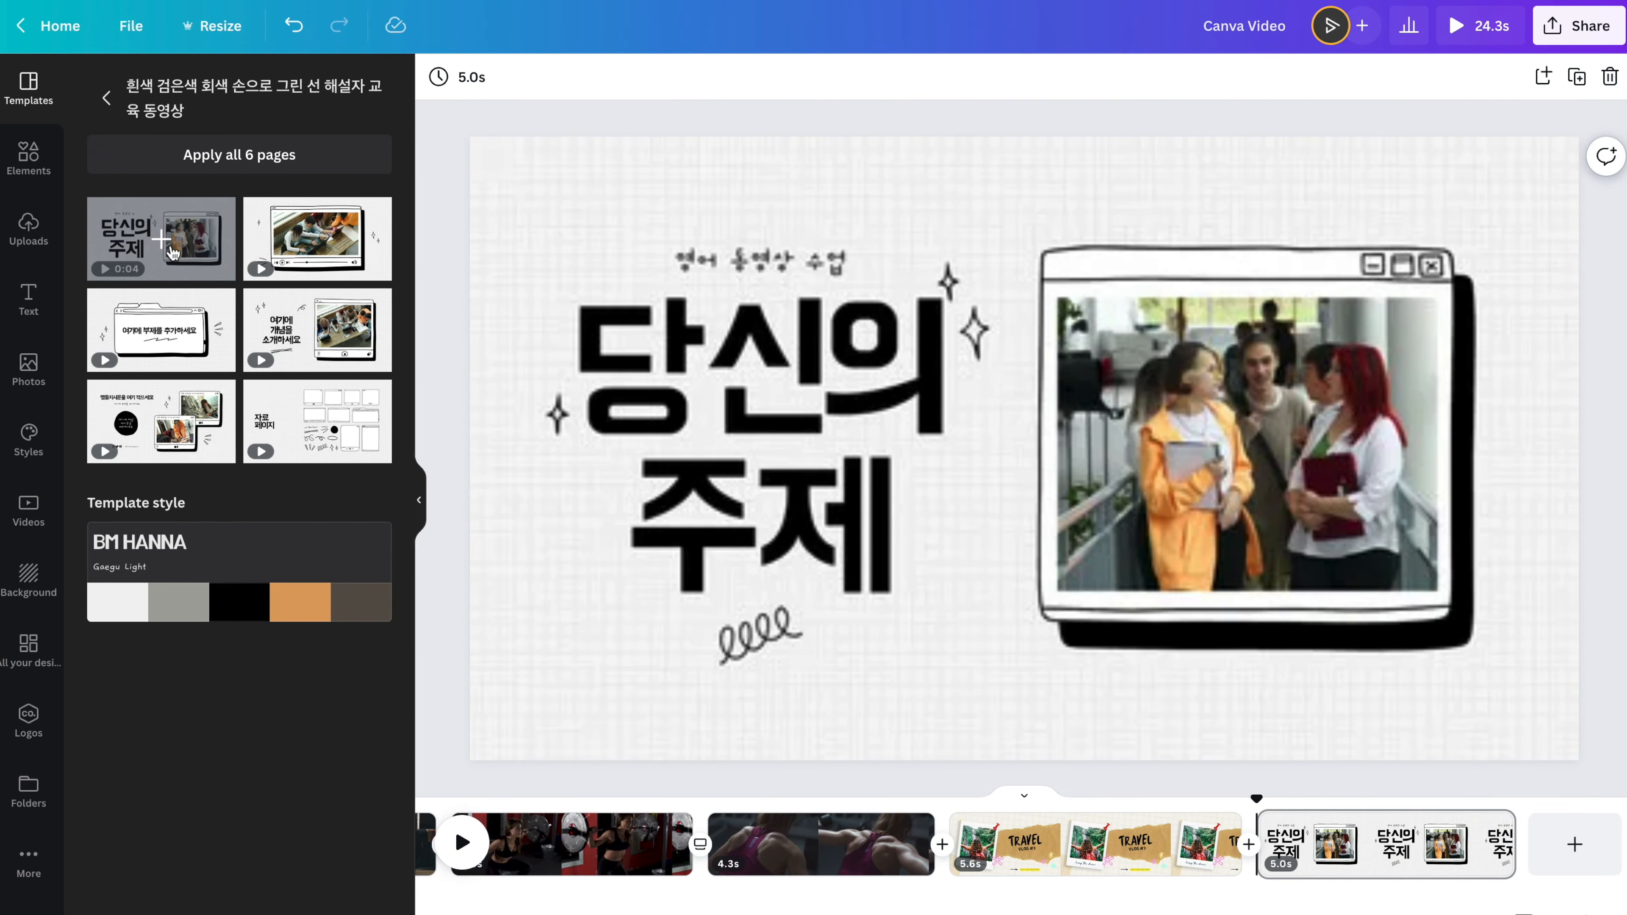
pyautogui.click(473, 845)
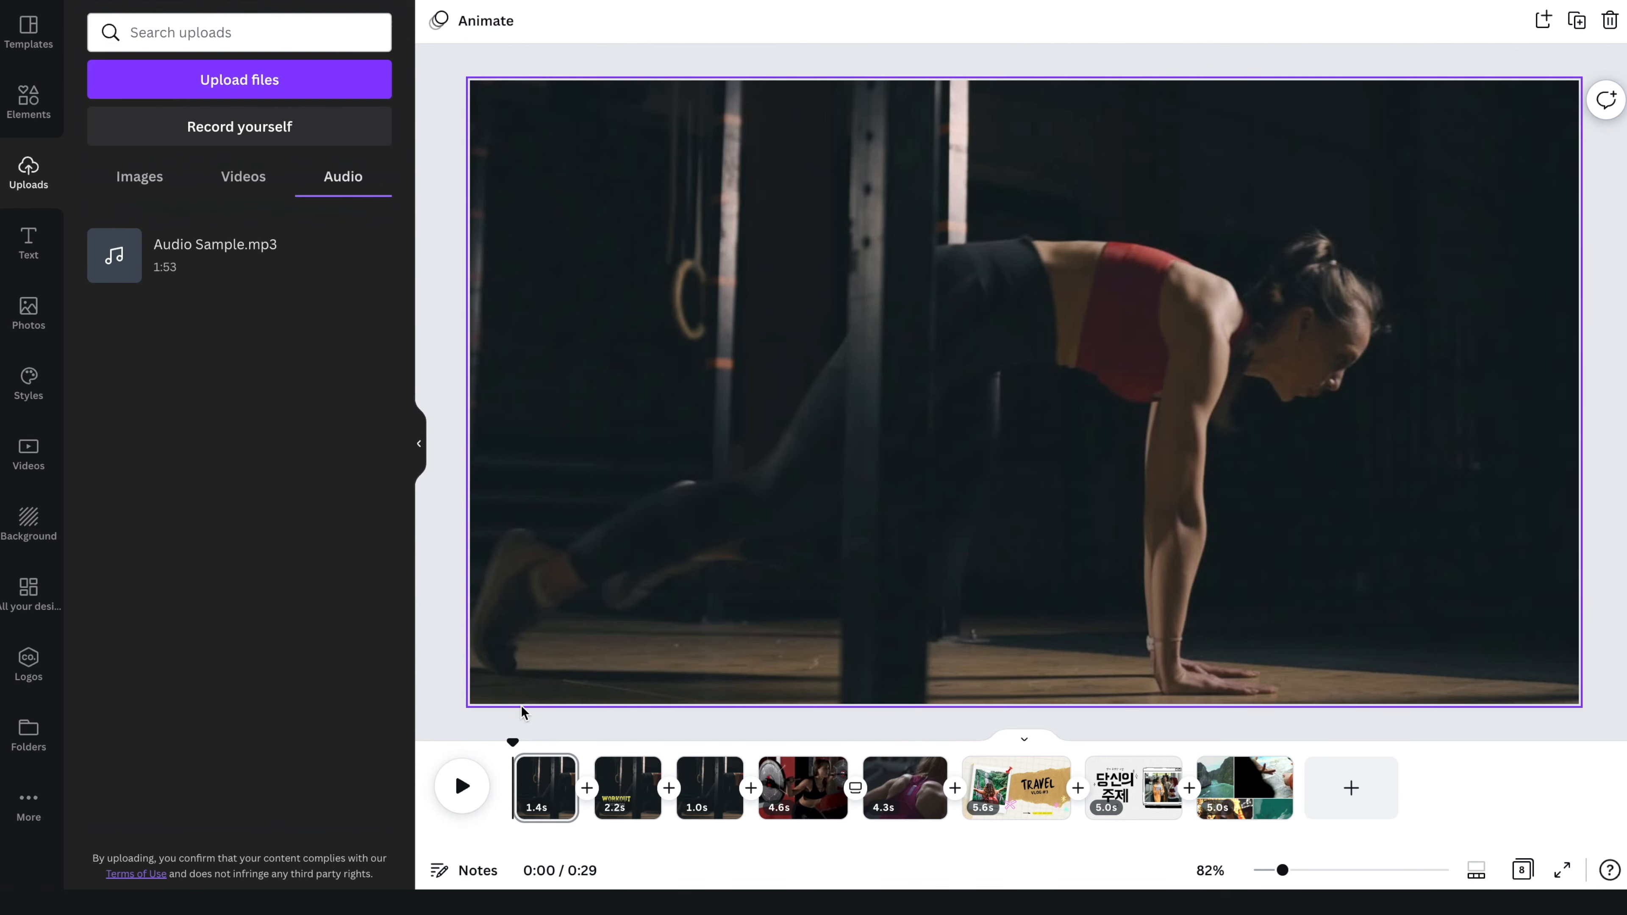
# - Add Audio Sample.mp3 starting at the second clip and shift the track so a later portion of it plays
pyautogui.moveTo(513, 742); pyautogui.dragTo(616, 743)
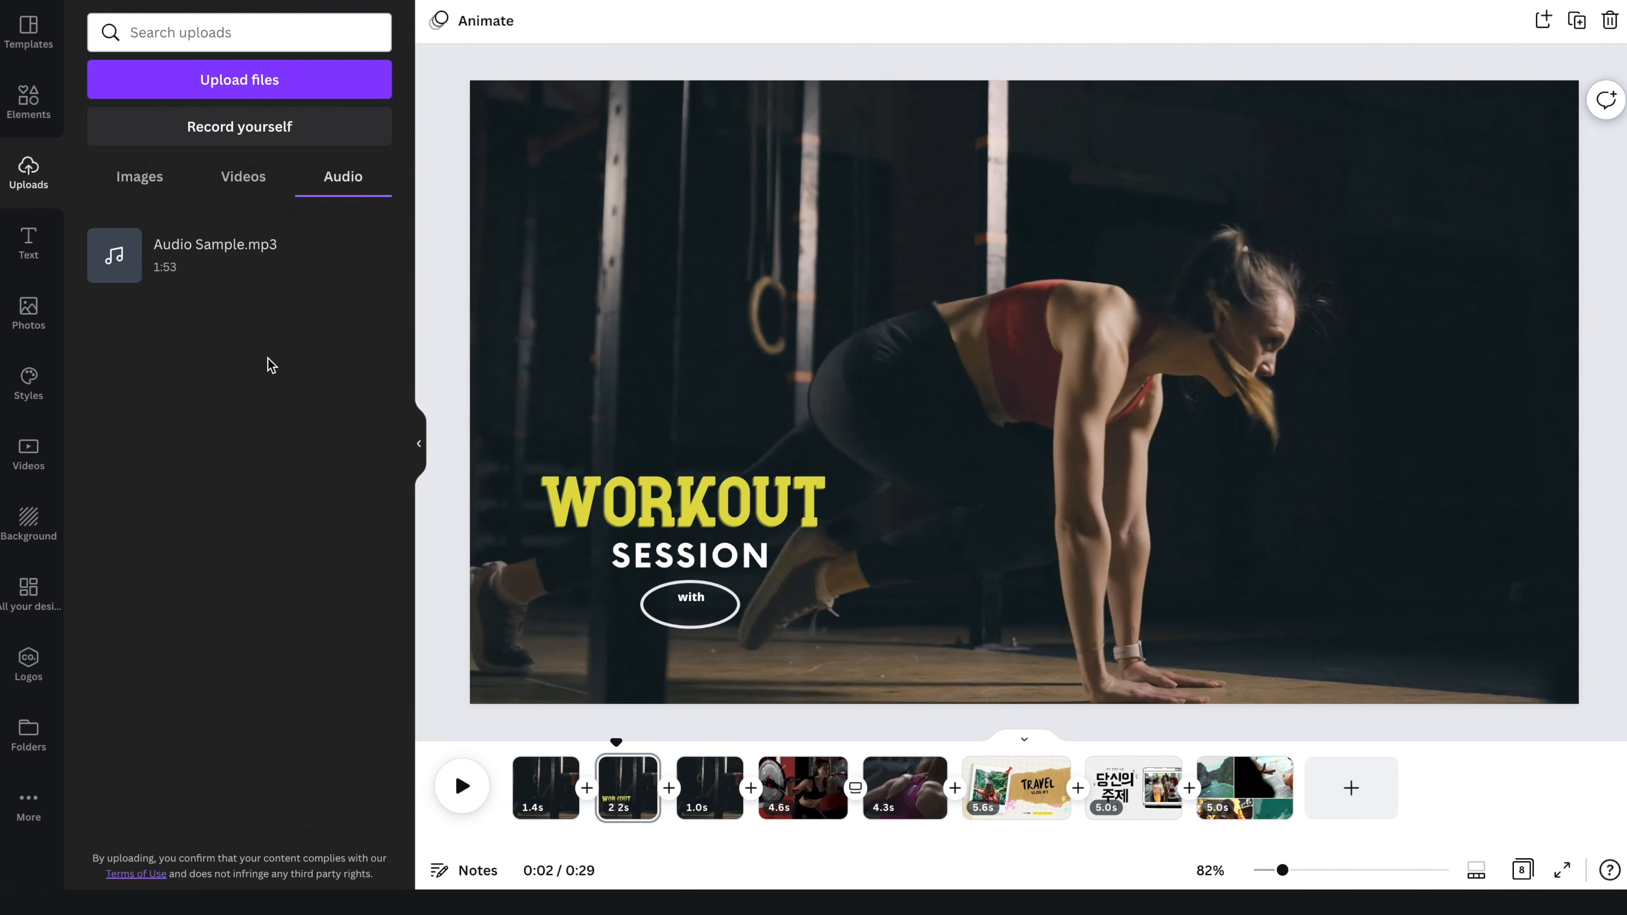
pyautogui.click(203, 251)
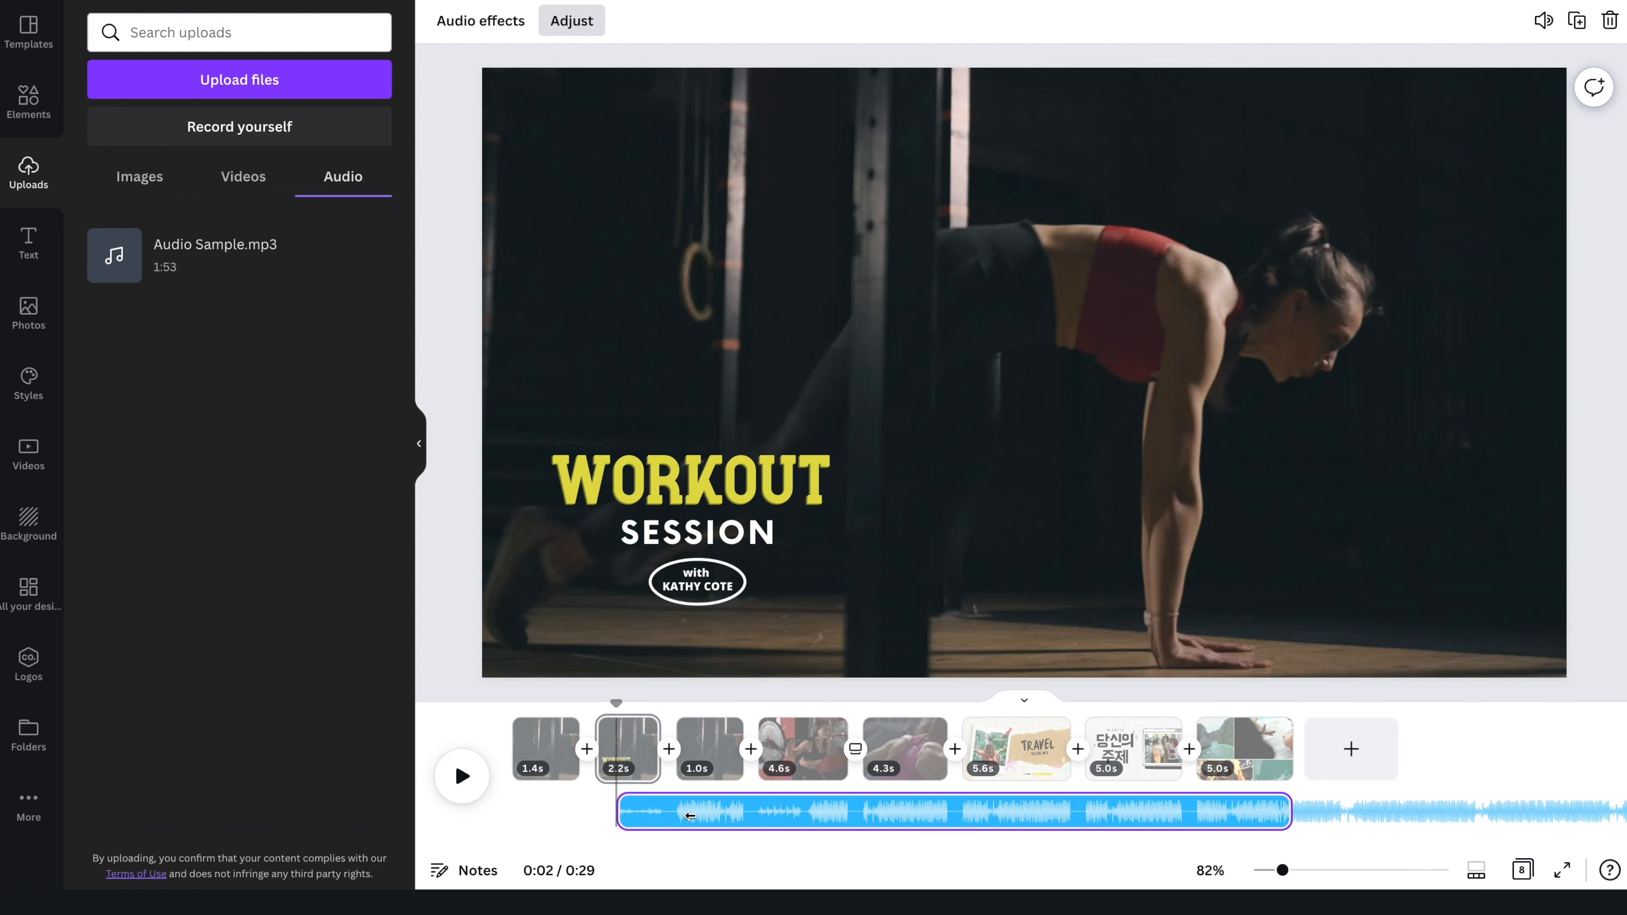
pyautogui.moveTo(717, 816); pyautogui.dragTo(460, 791)
pyautogui.moveTo(855, 807); pyautogui.dragTo(871, 808)
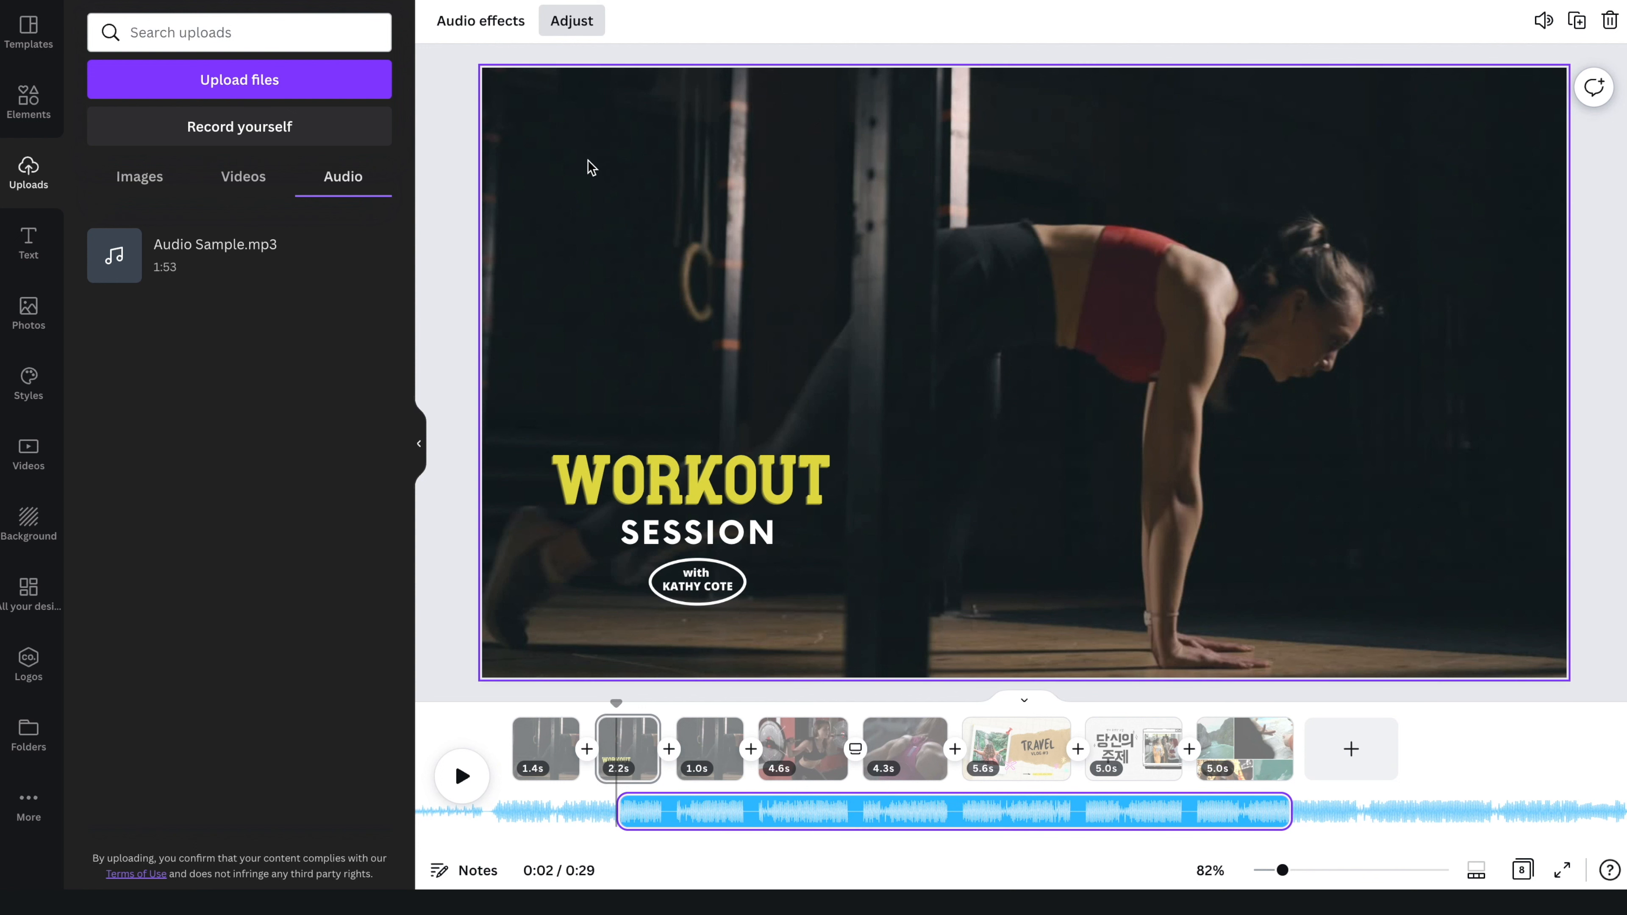
# - Set the audio track's fade in to 2.4 seconds and its fade out to 2.6 seconds
pyautogui.click(493, 26)
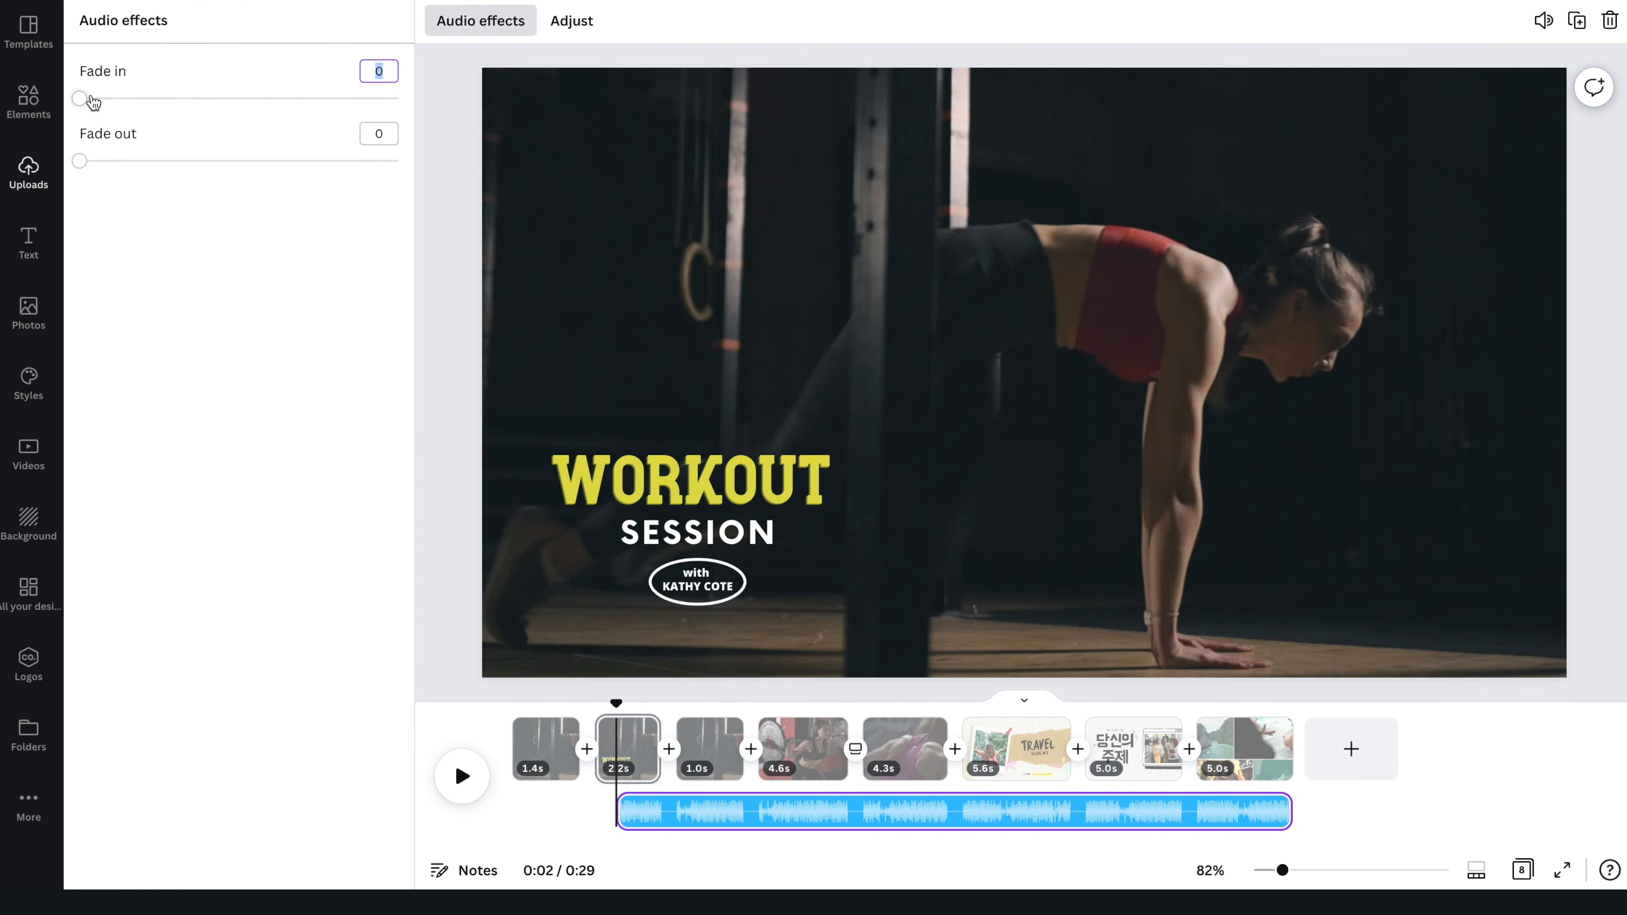
pyautogui.moveTo(151, 98); pyautogui.dragTo(234, 90)
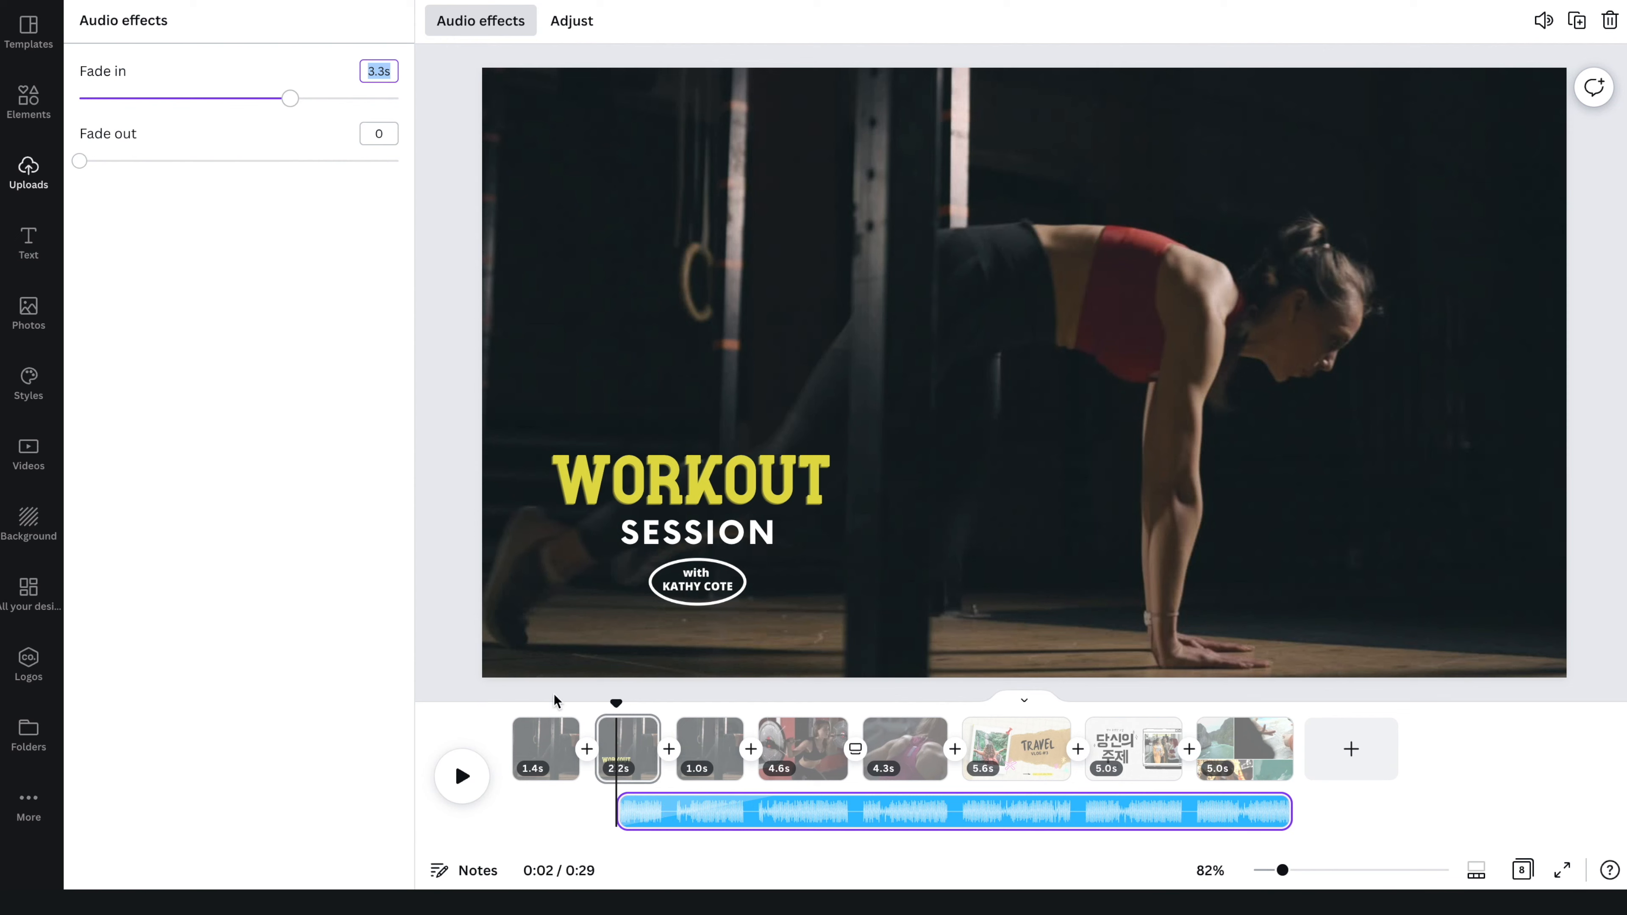
pyautogui.moveTo(79, 161); pyautogui.dragTo(117, 165)
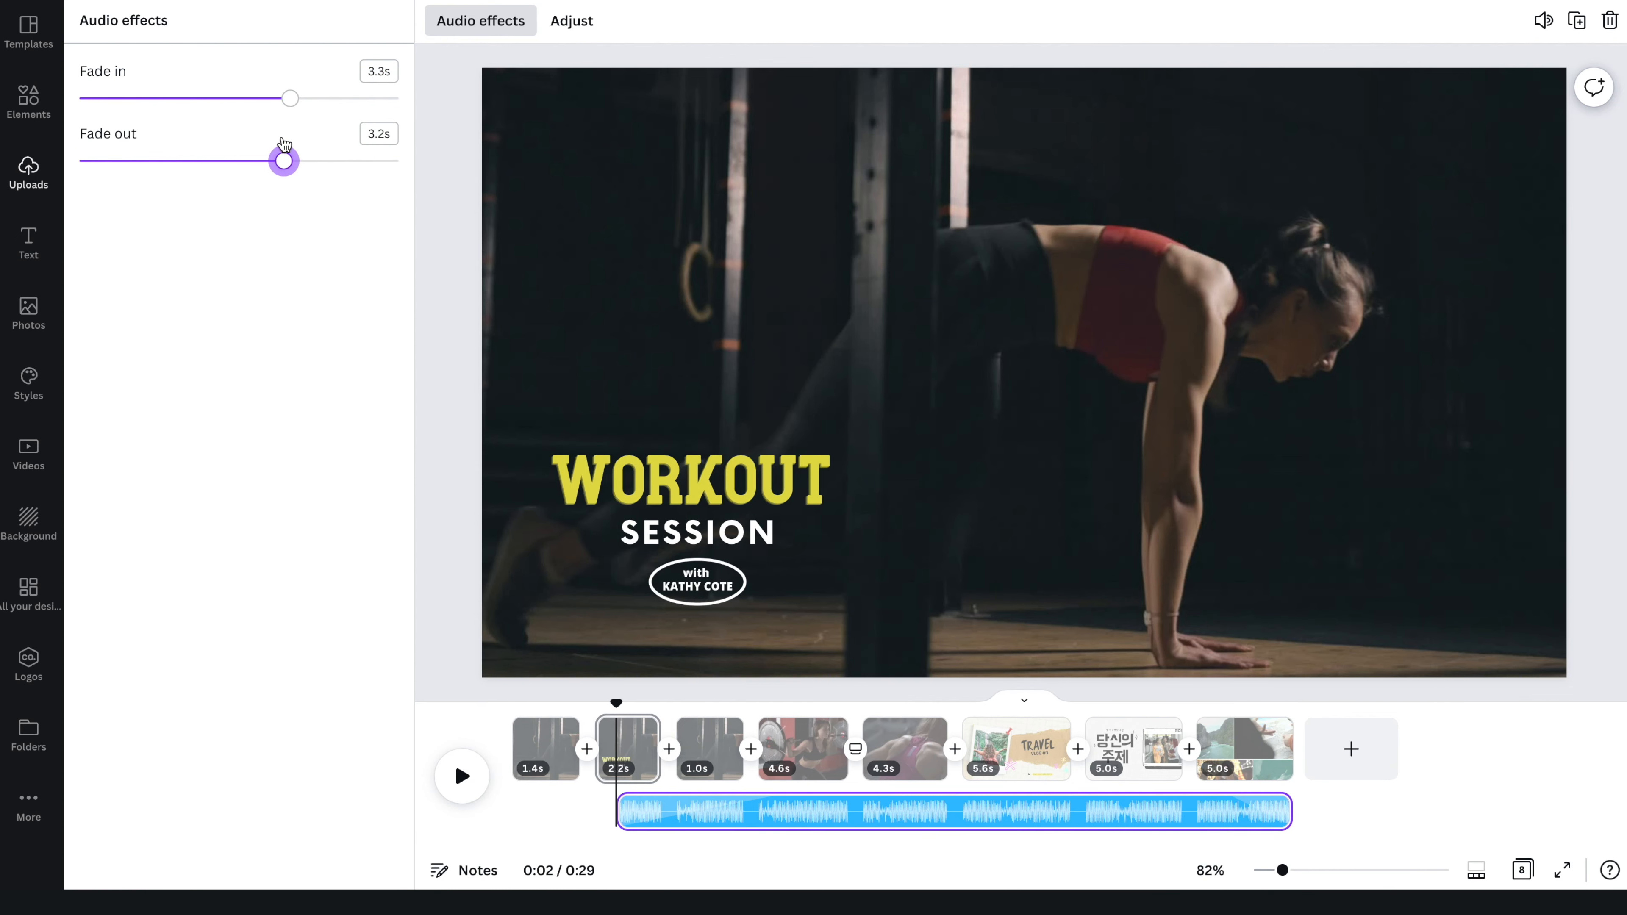
pyautogui.moveTo(287, 98); pyautogui.dragTo(233, 98)
pyautogui.moveTo(290, 161); pyautogui.dragTo(247, 164)
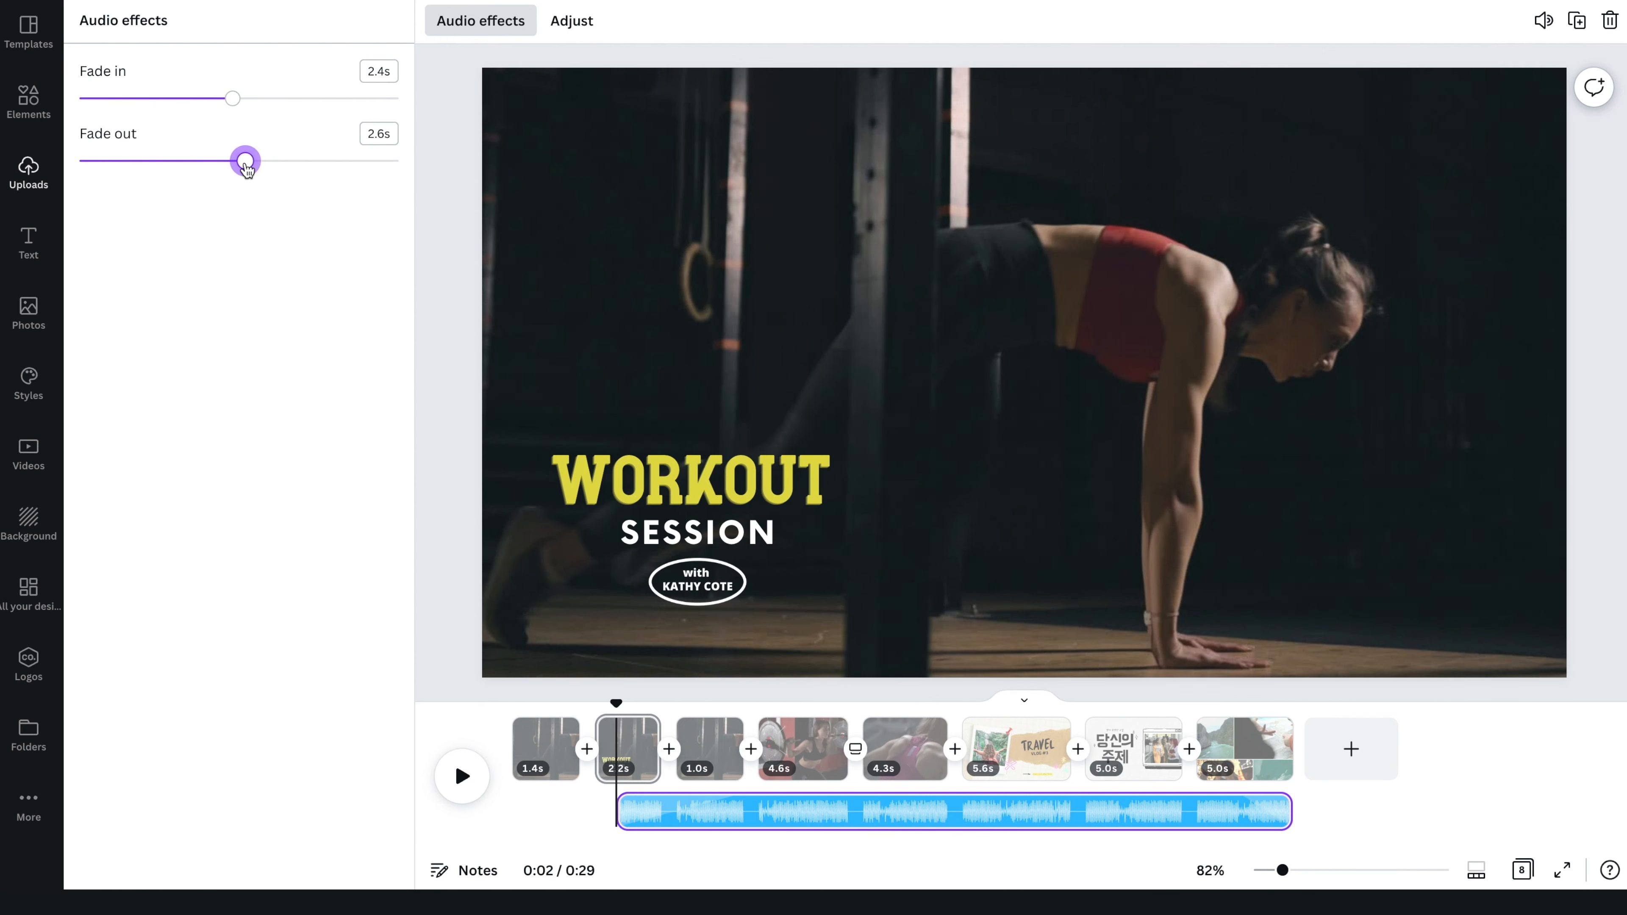
pyautogui.click(514, 32)
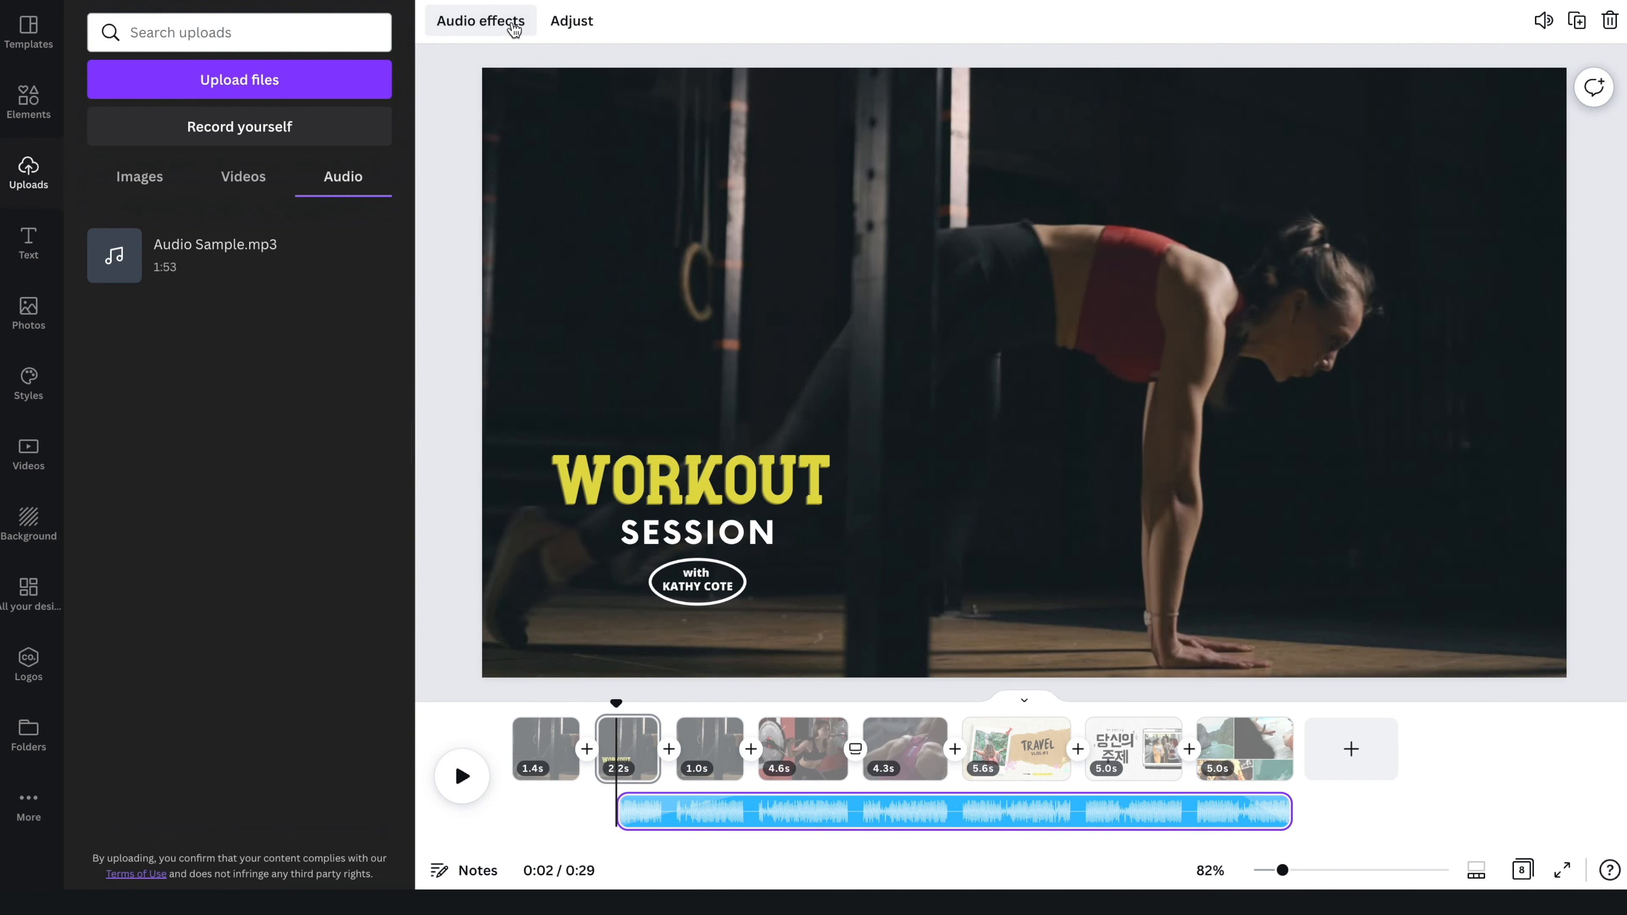
# - Trim the audio track to 15.7 seconds and position it to start during the first clip
pyautogui.click(572, 20)
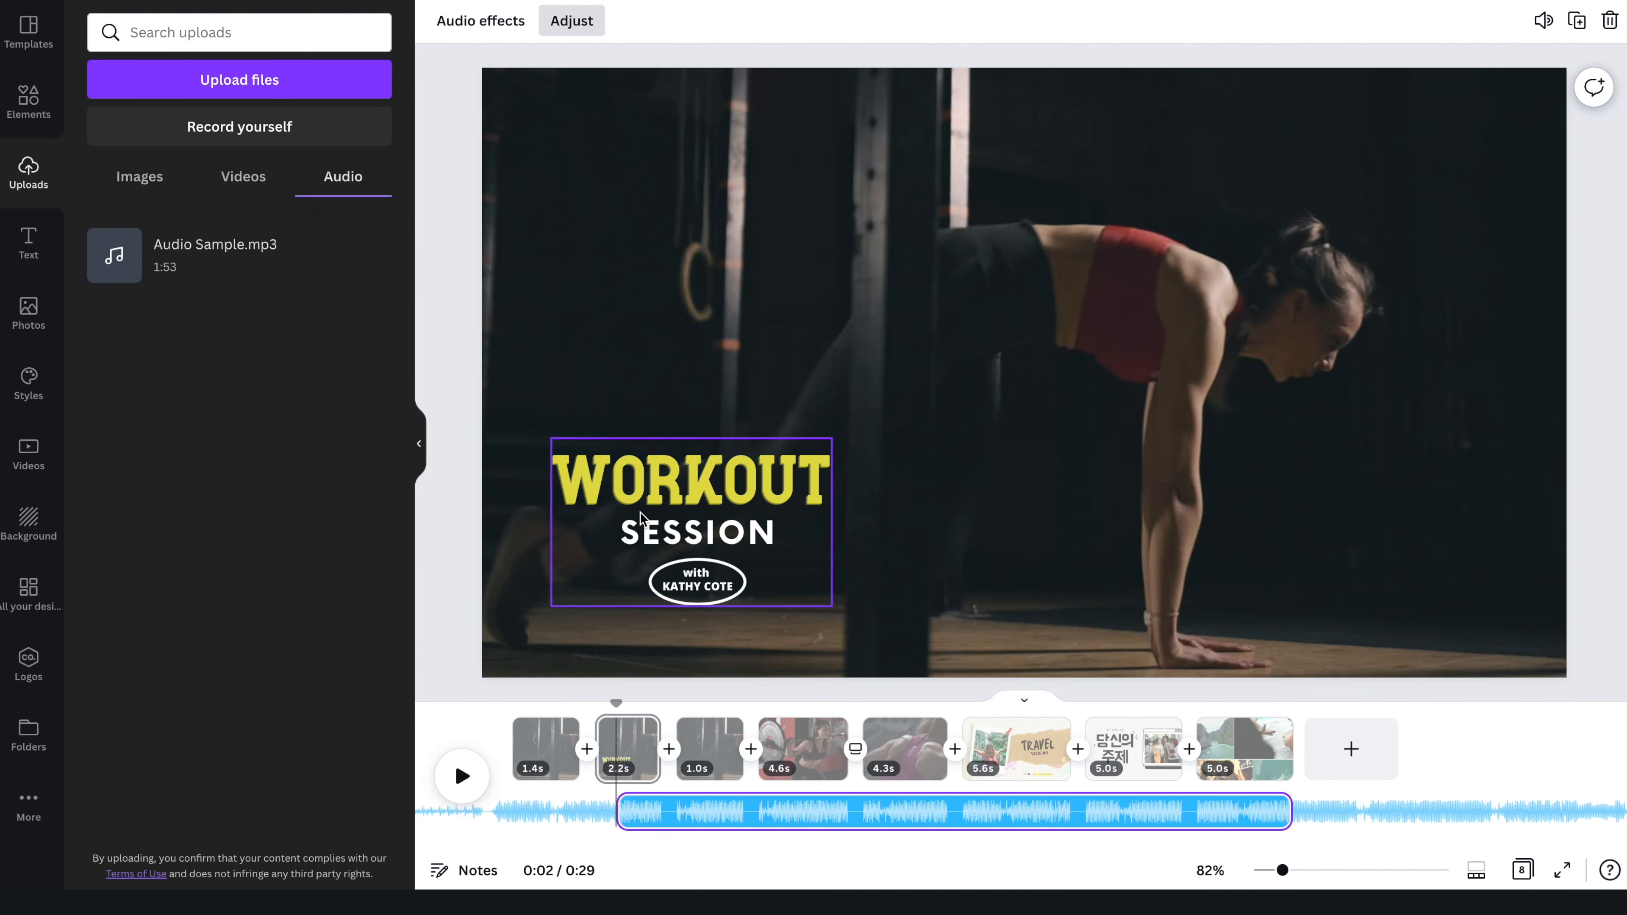
pyautogui.click(462, 608)
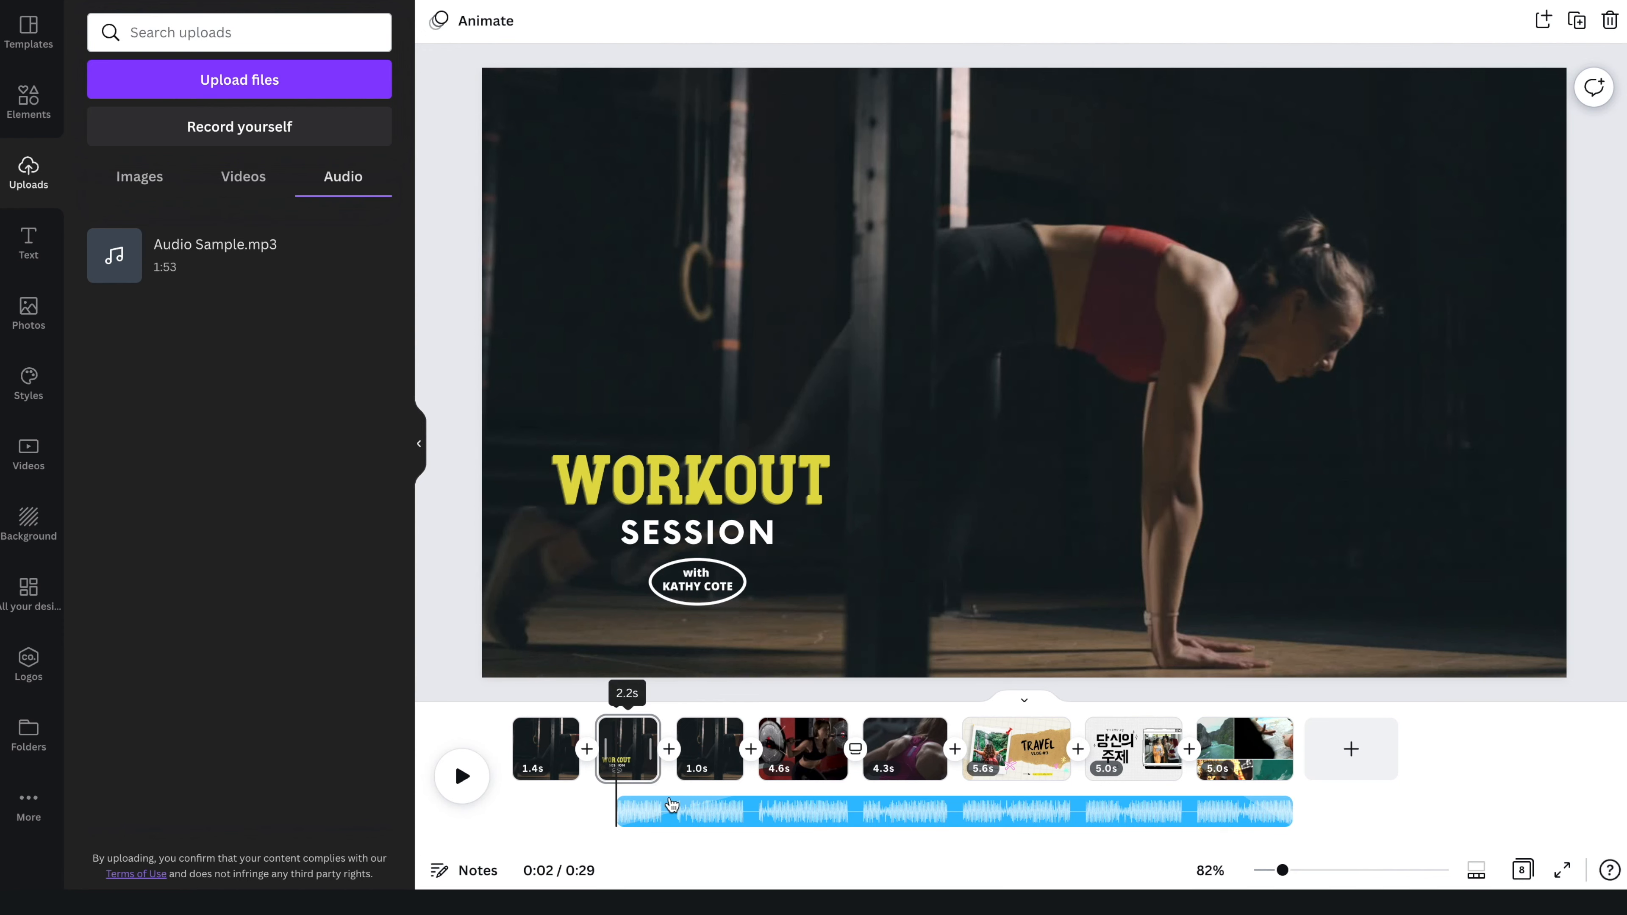
pyautogui.click(689, 806)
pyautogui.moveTo(798, 809); pyautogui.dragTo(691, 804)
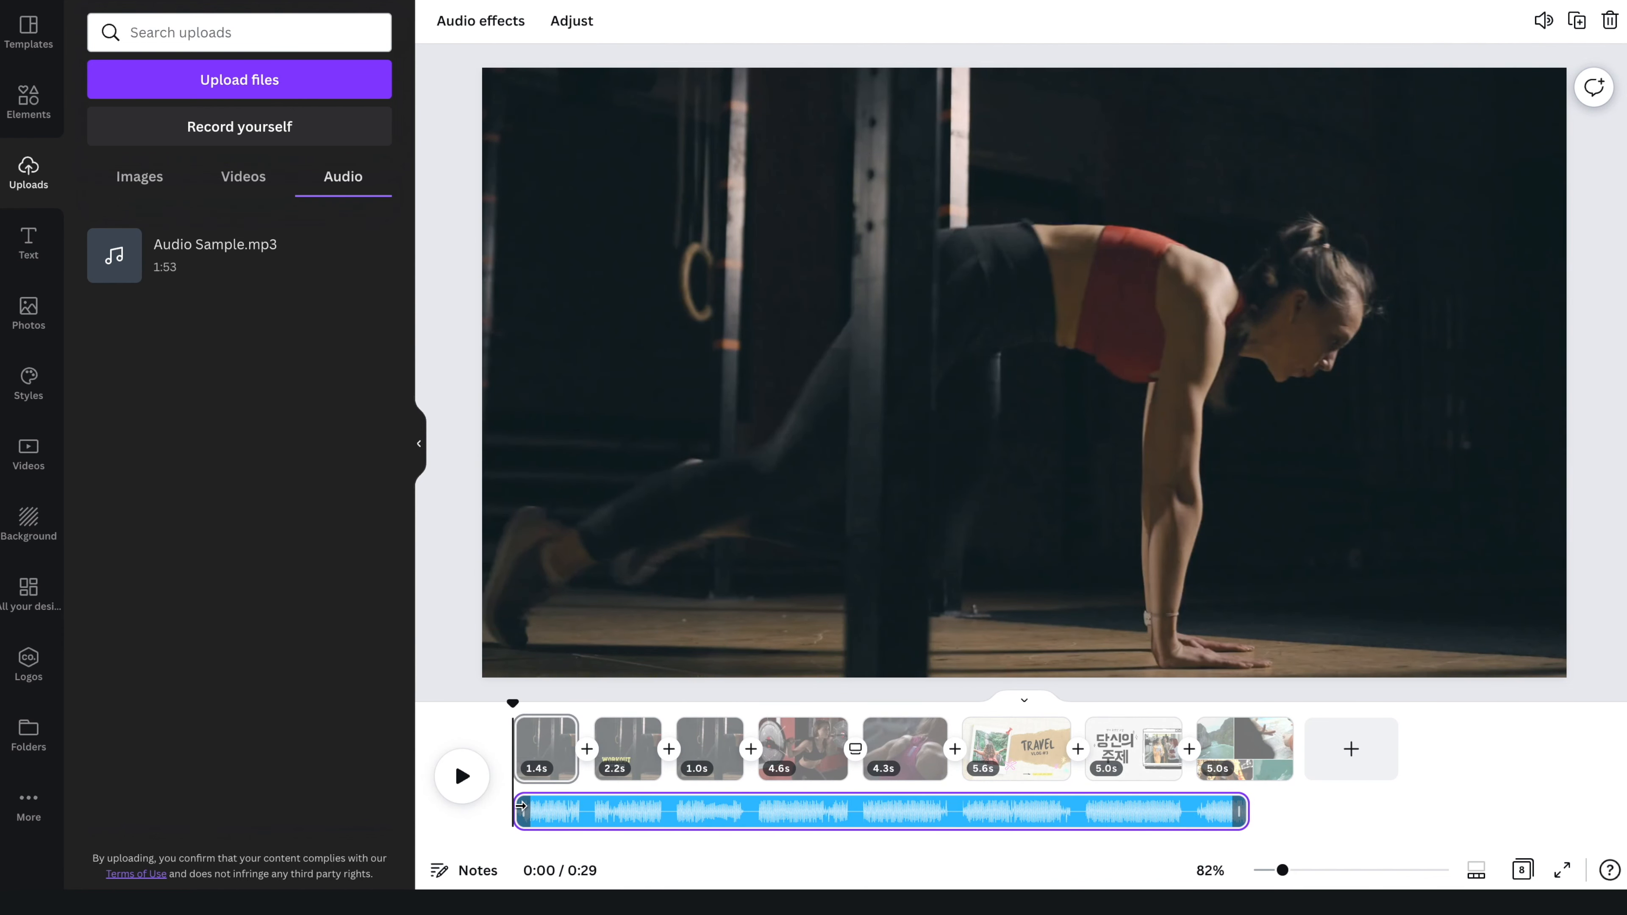
pyautogui.moveTo(523, 808); pyautogui.dragTo(635, 804)
pyautogui.moveTo(1243, 811); pyautogui.dragTo(1053, 817)
pyautogui.moveTo(941, 806); pyautogui.dragTo(815, 804)
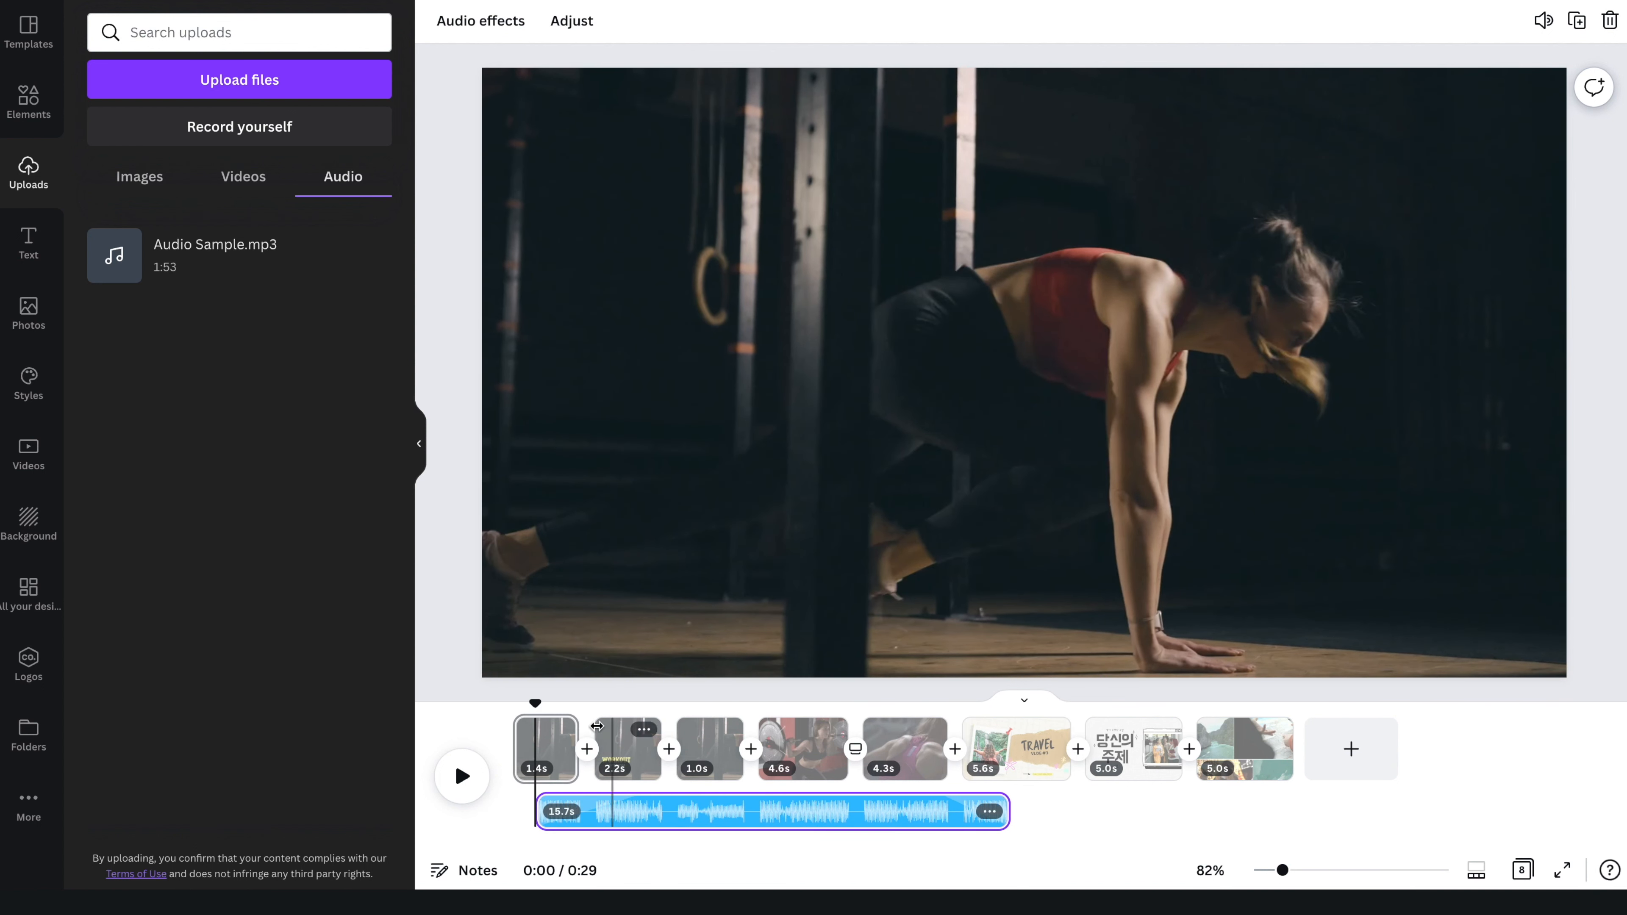
# - Set the audio track's volume to 59
pyautogui.click(1543, 21)
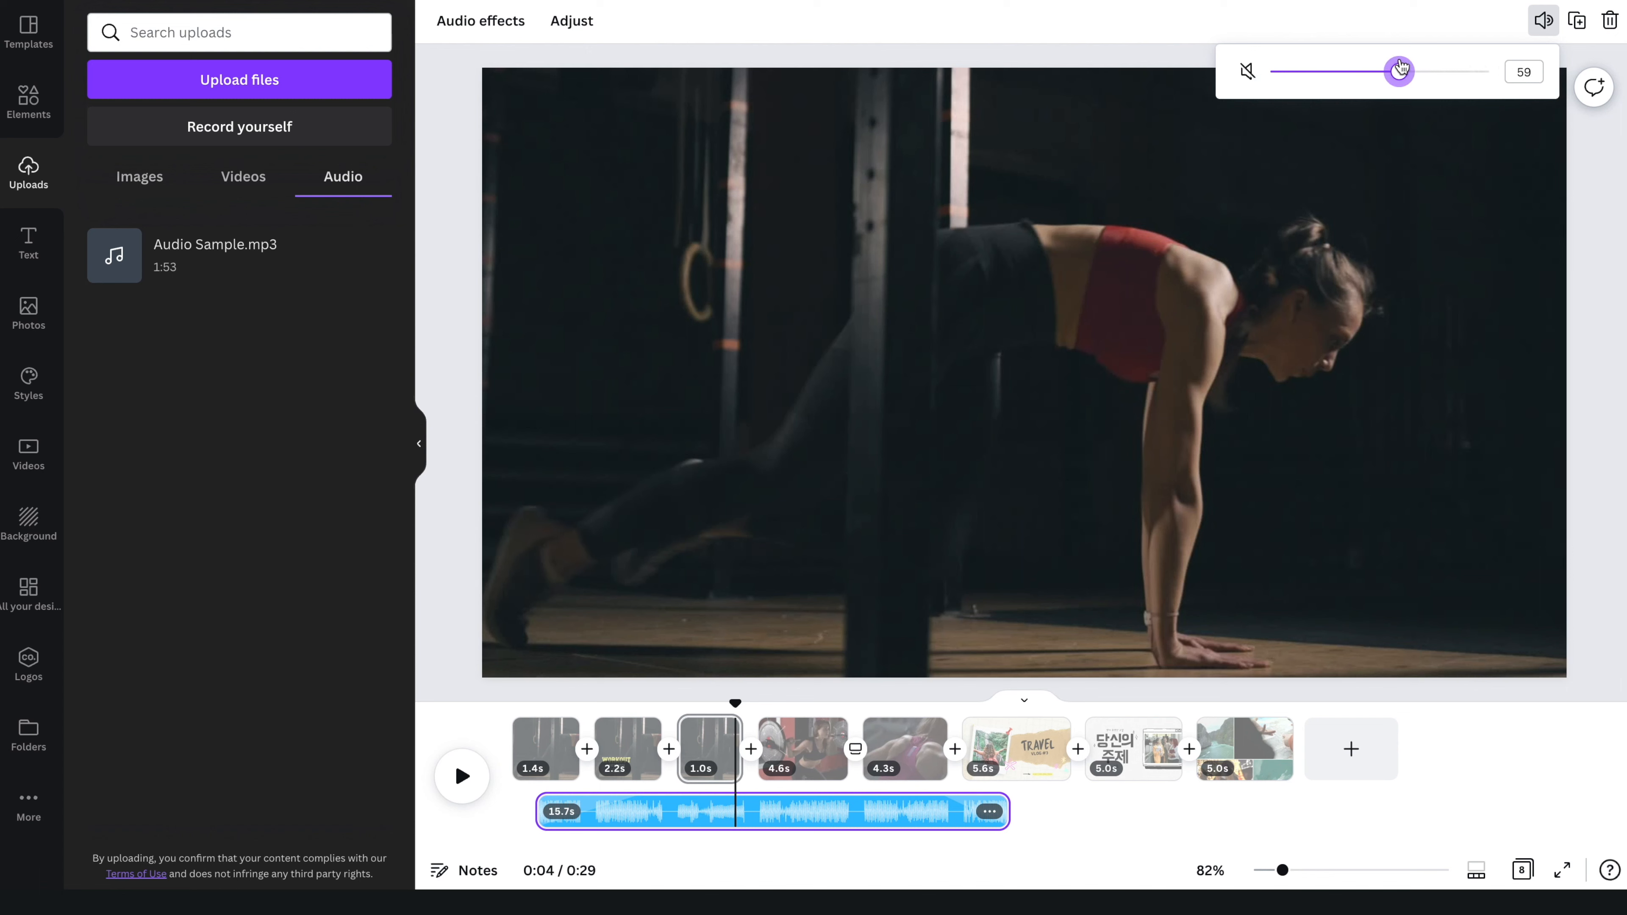
pyautogui.click(1336, 20)
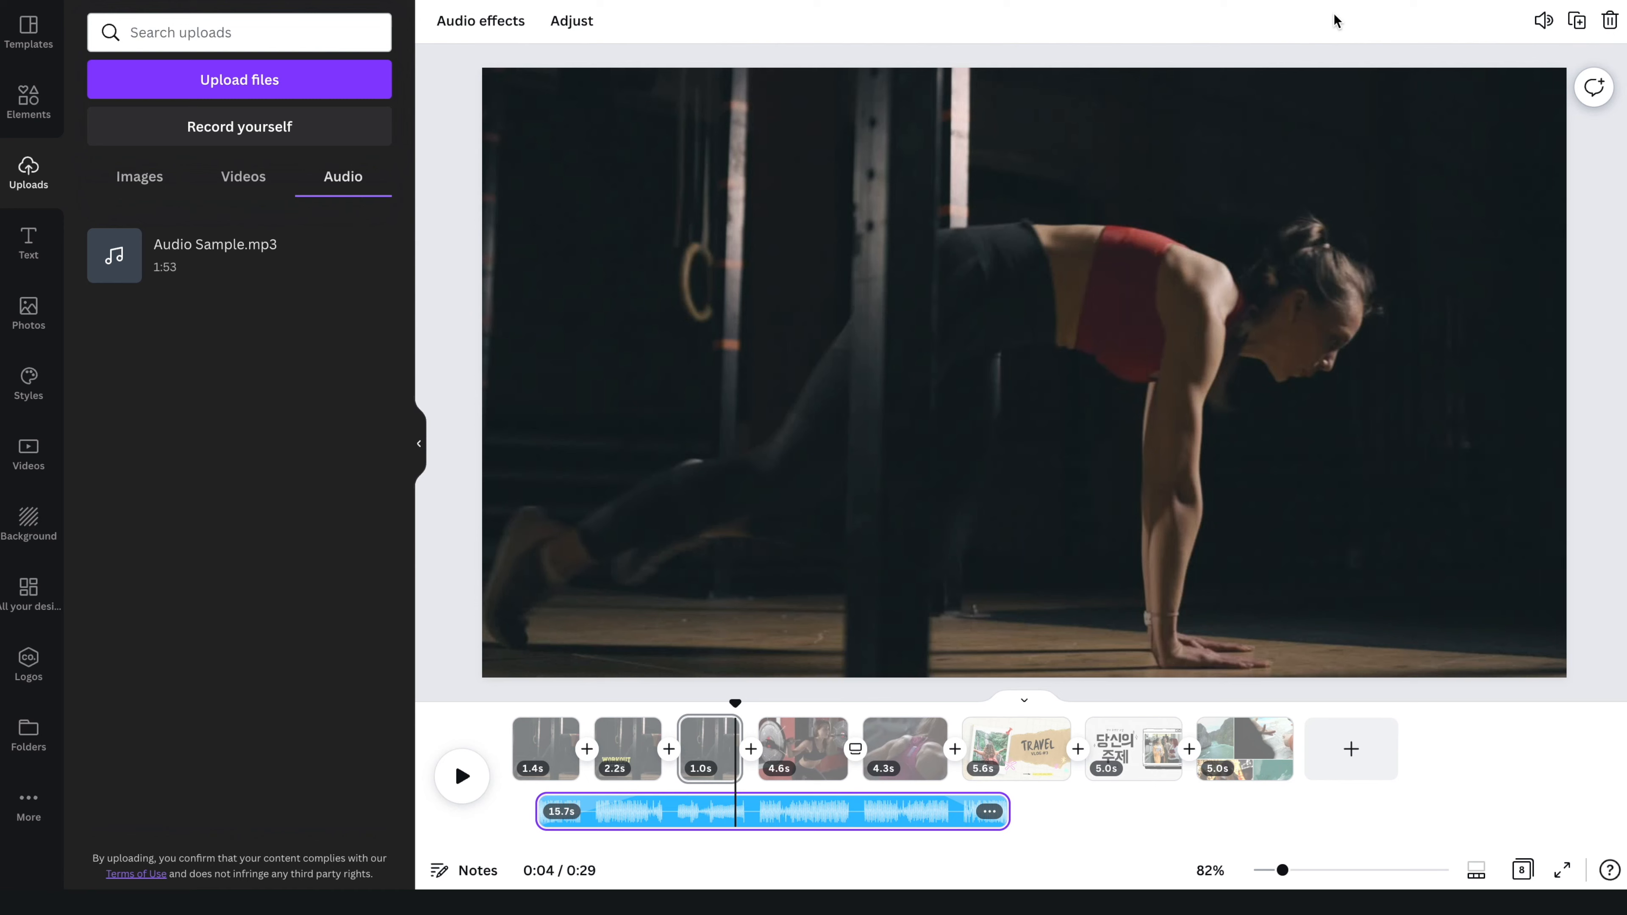
# - Lower the volume of the second clip's own video sound to 1
pyautogui.click(628, 744)
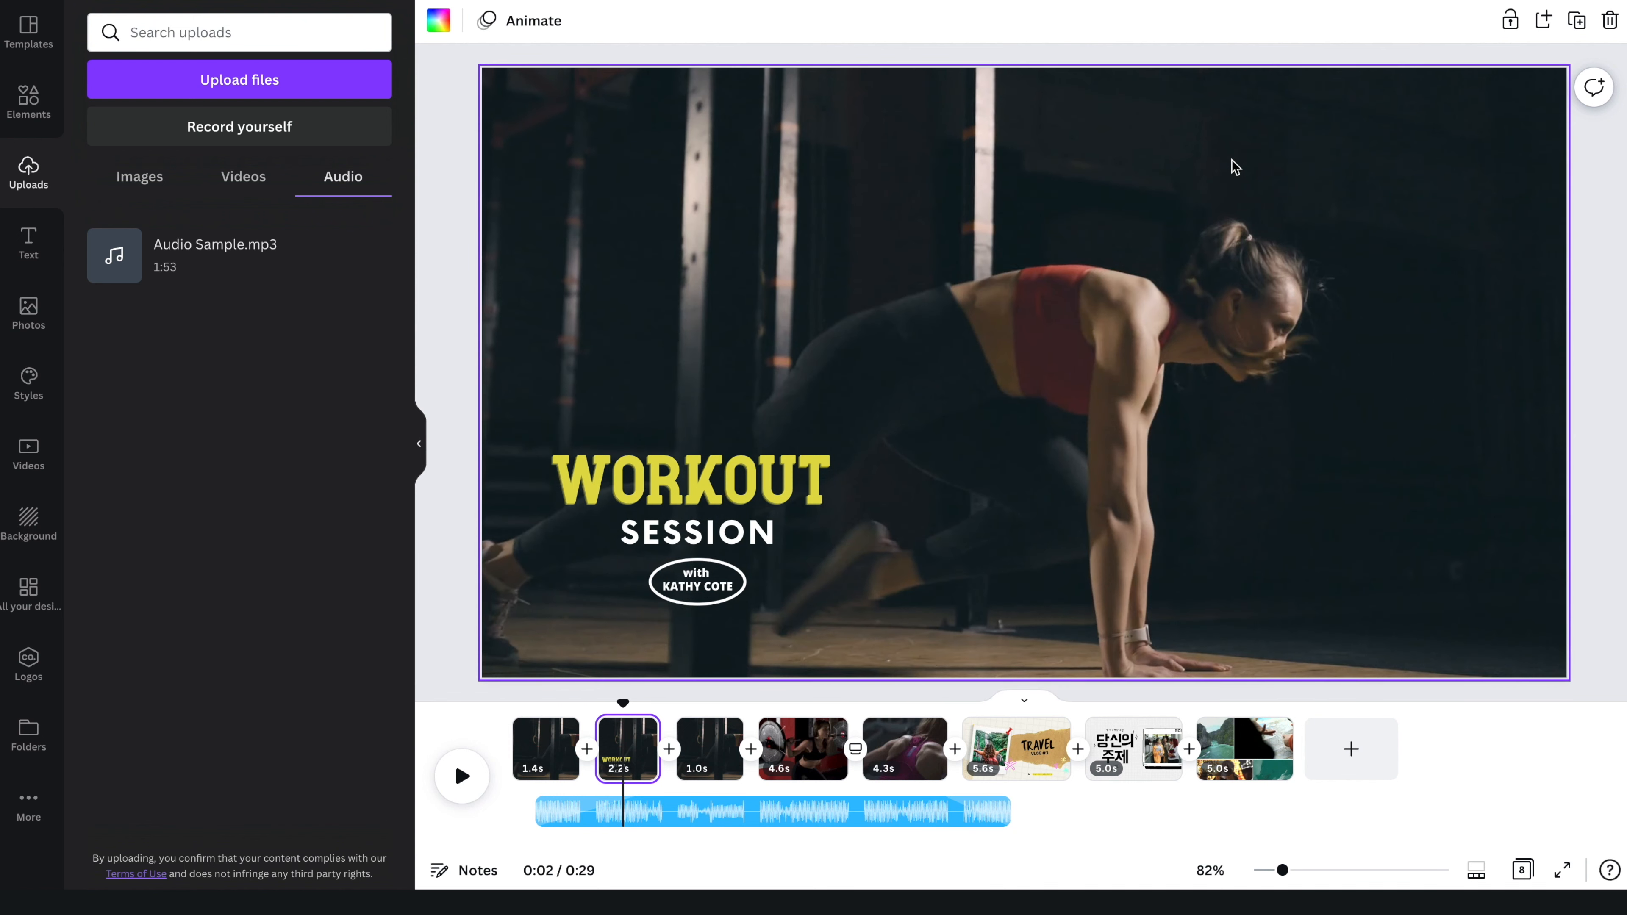
pyautogui.click(1224, 164)
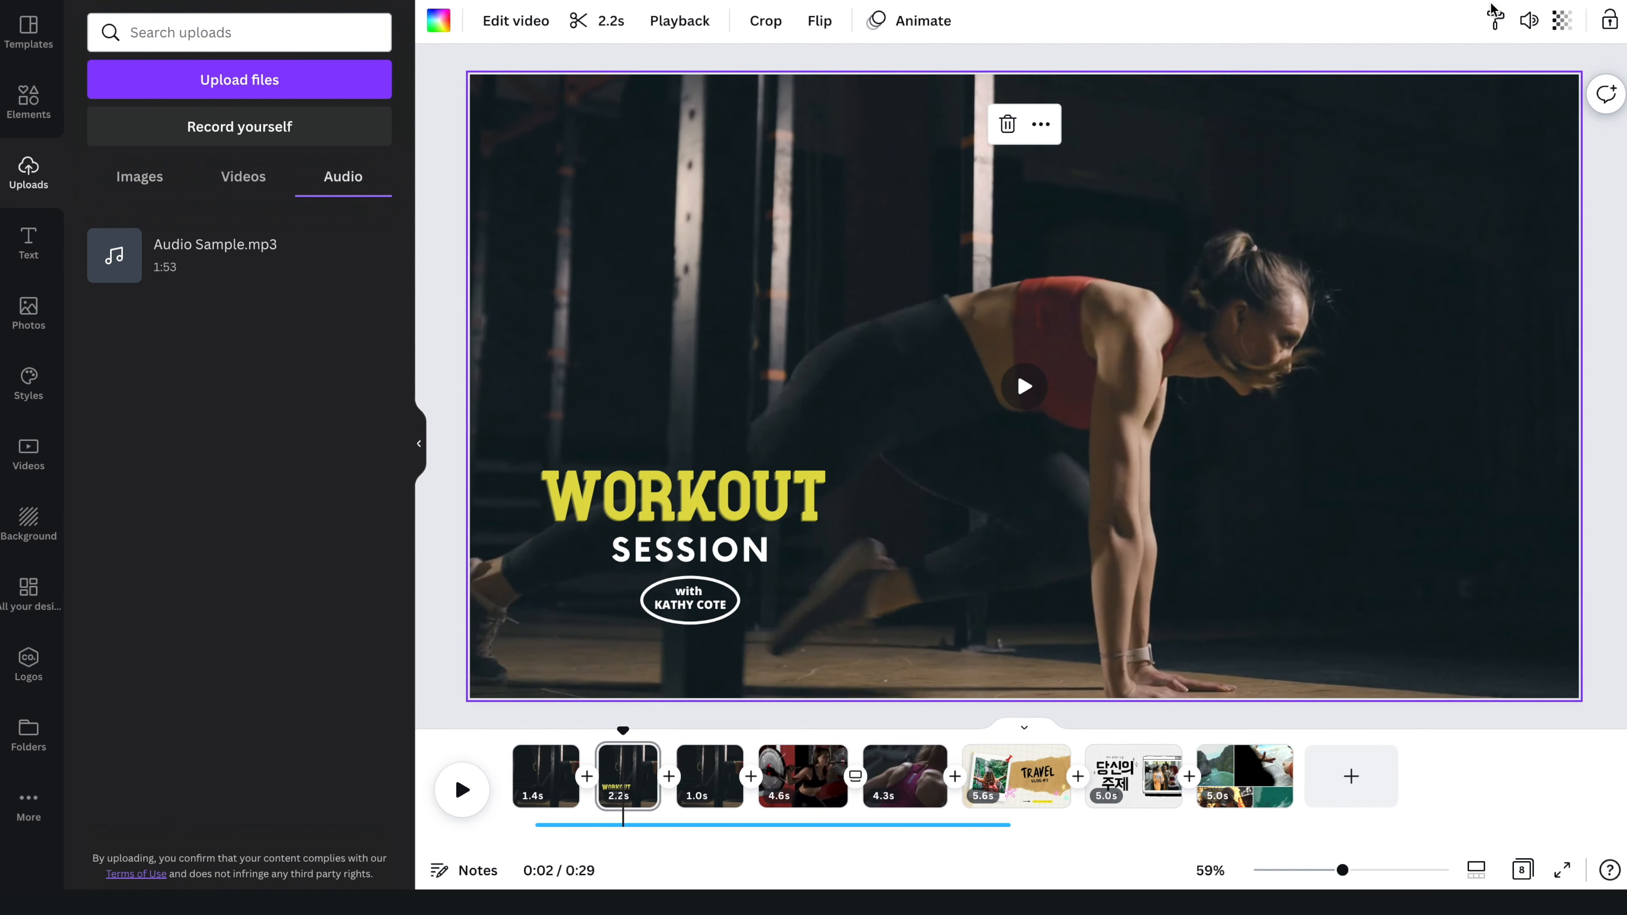
pyautogui.click(1528, 21)
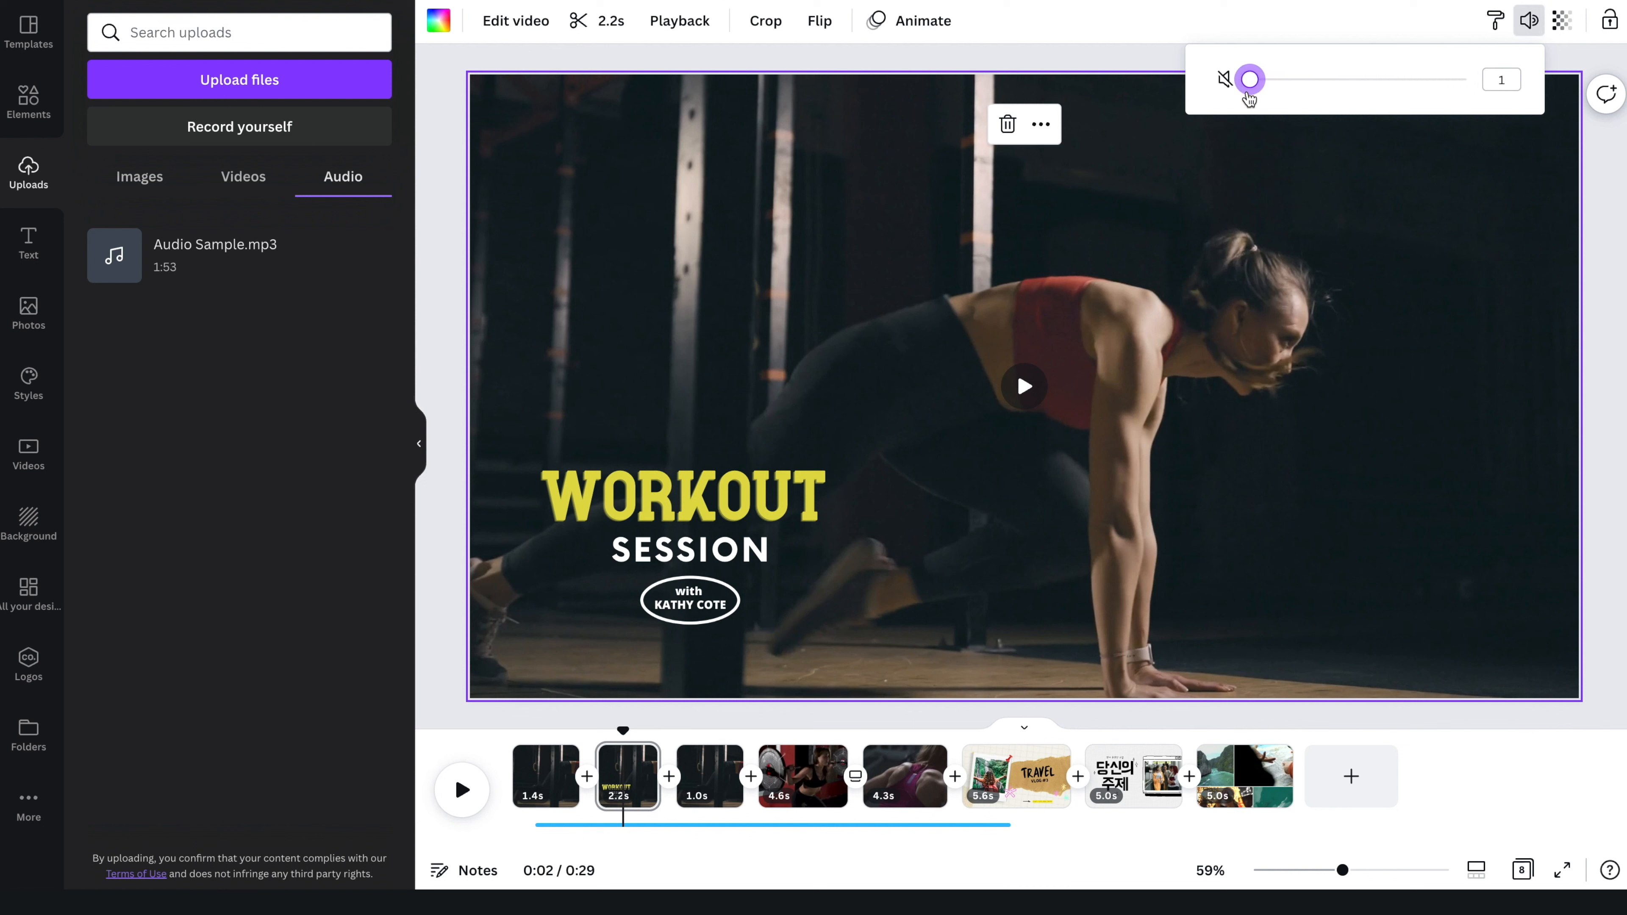
# - Open Canva's audio library and add a track from it to the workout video
pyautogui.click(1069, 59)
pyautogui.click(28, 822)
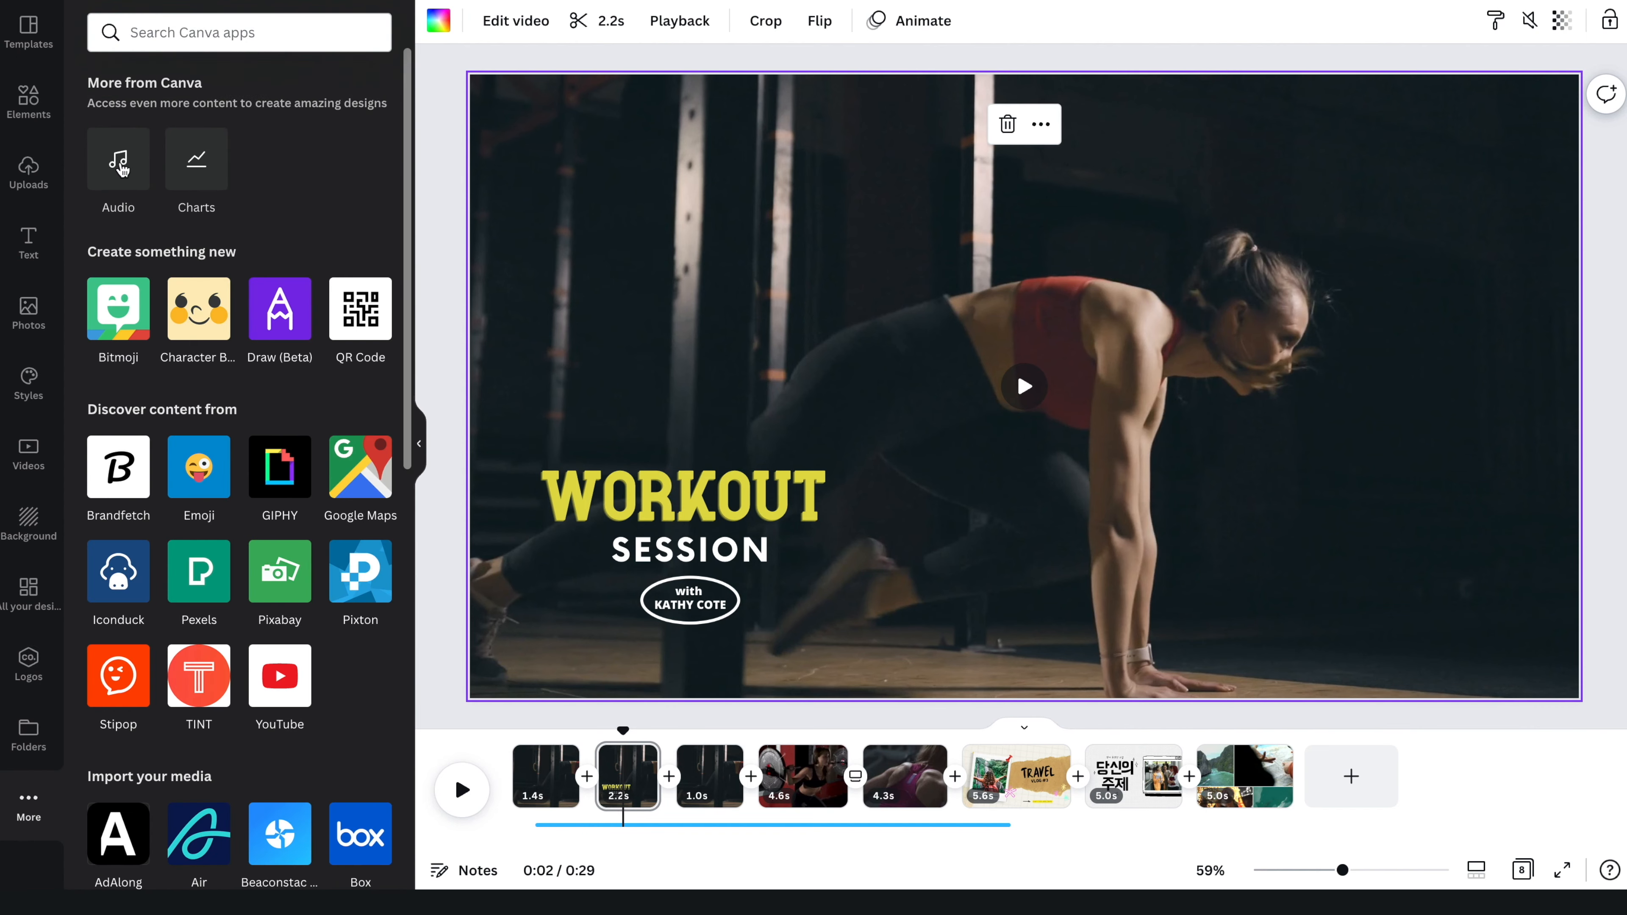
pyautogui.click(119, 160)
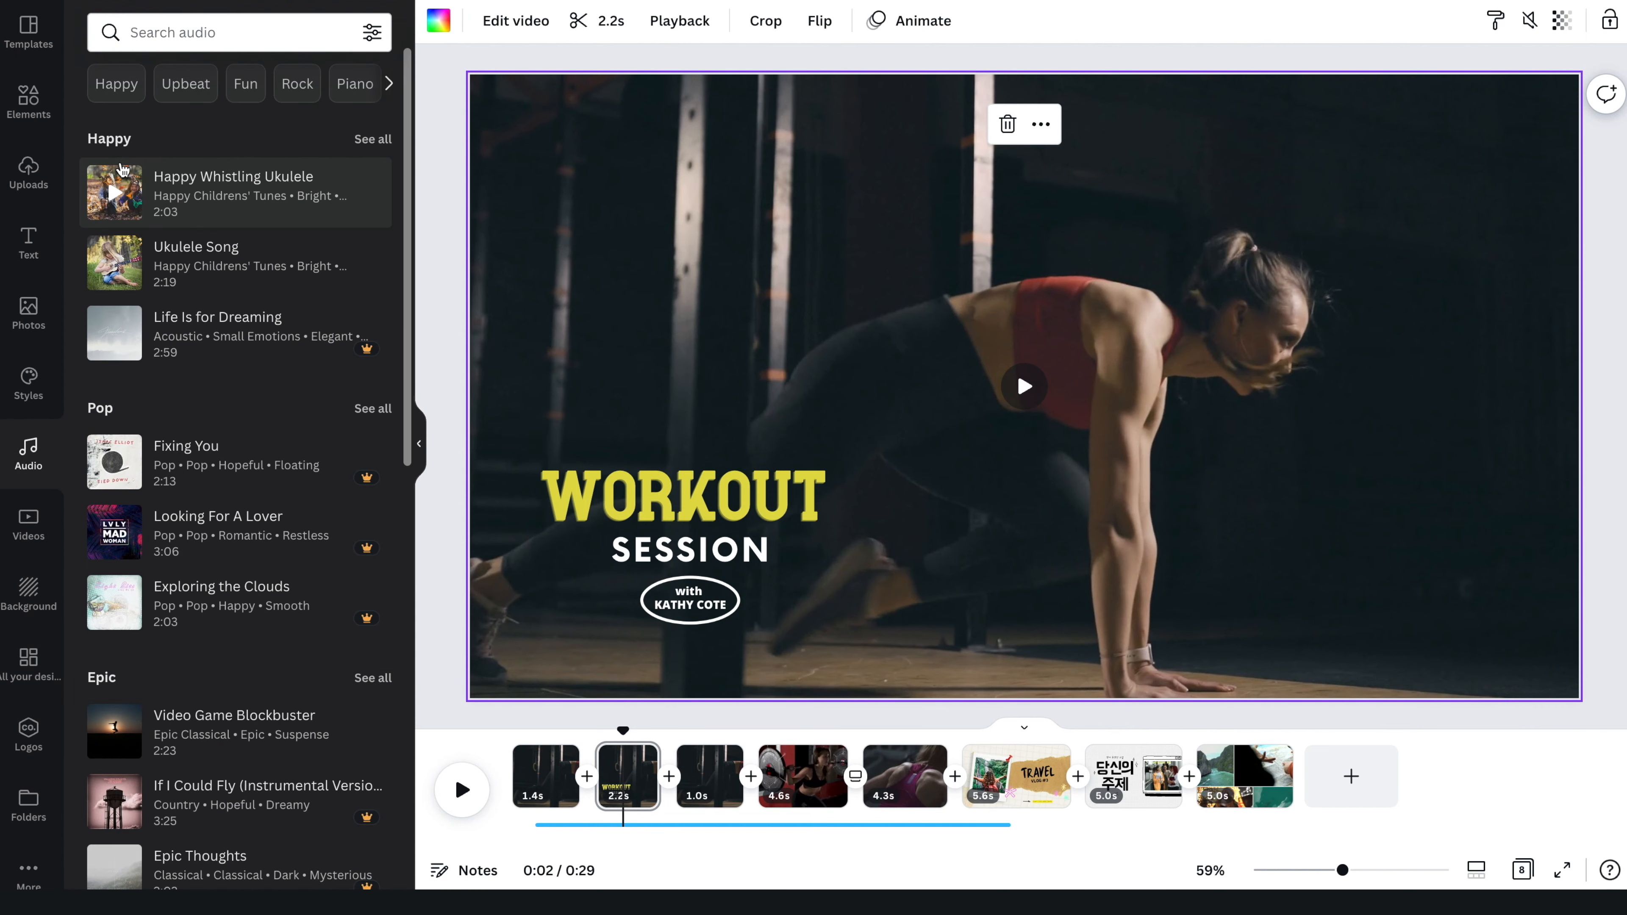
pyautogui.scroll(-5, 122, 449)
pyautogui.scroll(-1, 525, 647)
pyautogui.scroll(2, 487, 679)
pyautogui.click(233, 435)
# - Move and trim the audio tracks along the timeline
pyautogui.moveTo(523, 811); pyautogui.dragTo(802, 810)
pyautogui.moveTo(1283, 810)
pyautogui.mouseDown()
pyautogui.moveTo(1214, 796)
pyautogui.moveTo(1292, 807)
pyautogui.mouseUp()
pyautogui.moveTo(806, 812); pyautogui.dragTo(1016, 815)
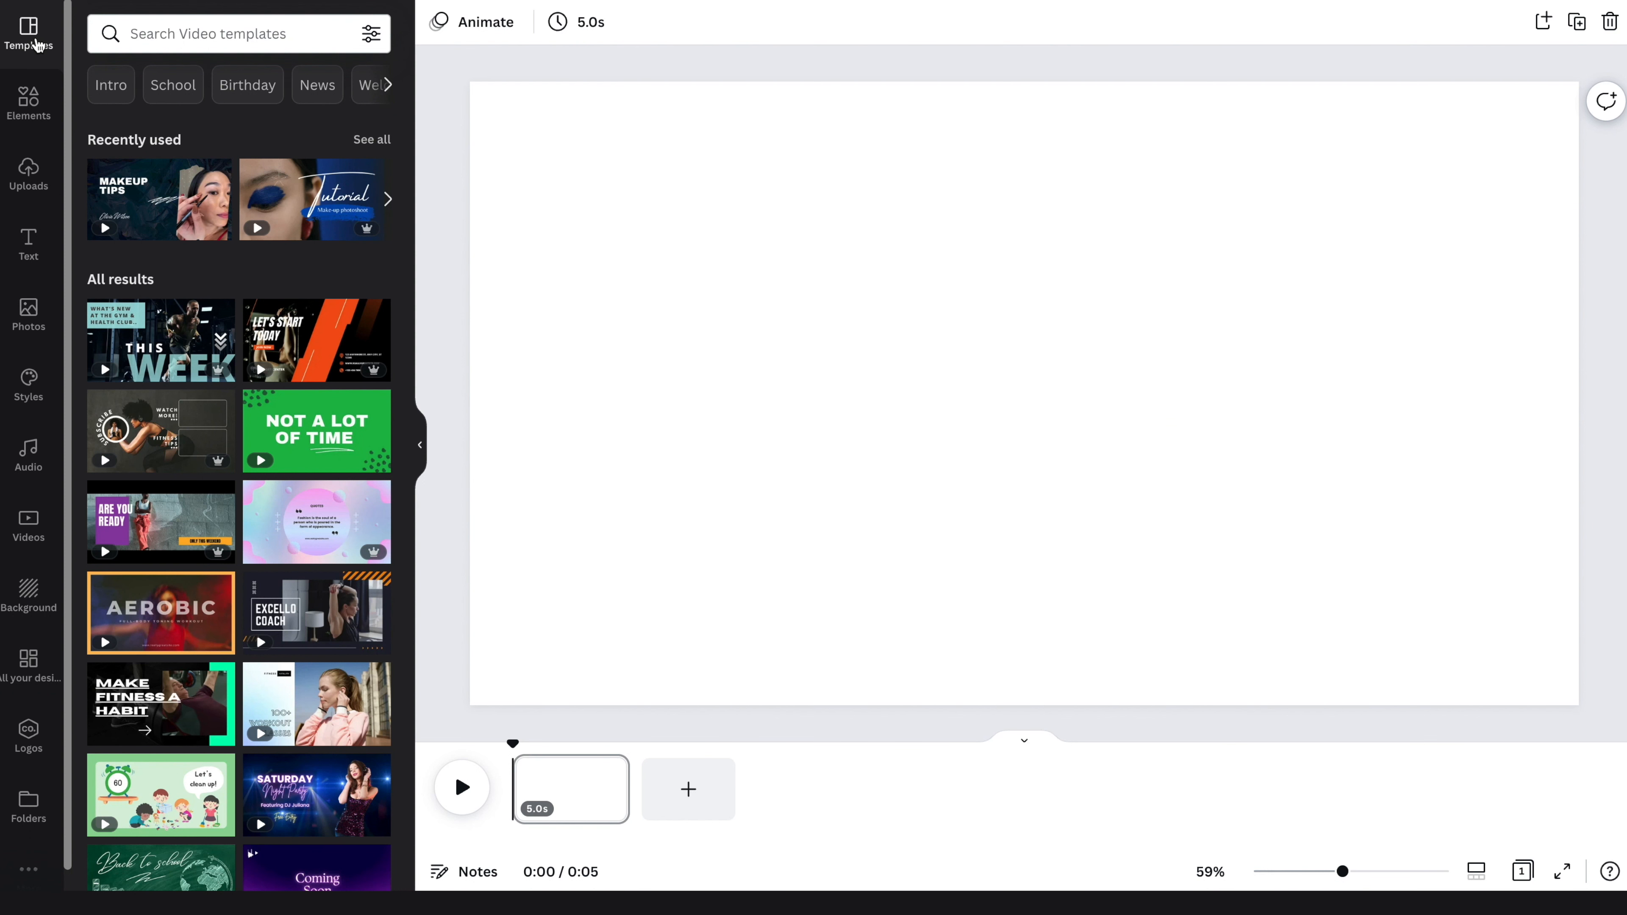
# - Insert a four-cell grid with two unequal cells above two equal cells on the blank page
pyautogui.click(44, 115)
pyautogui.click(223, 36)
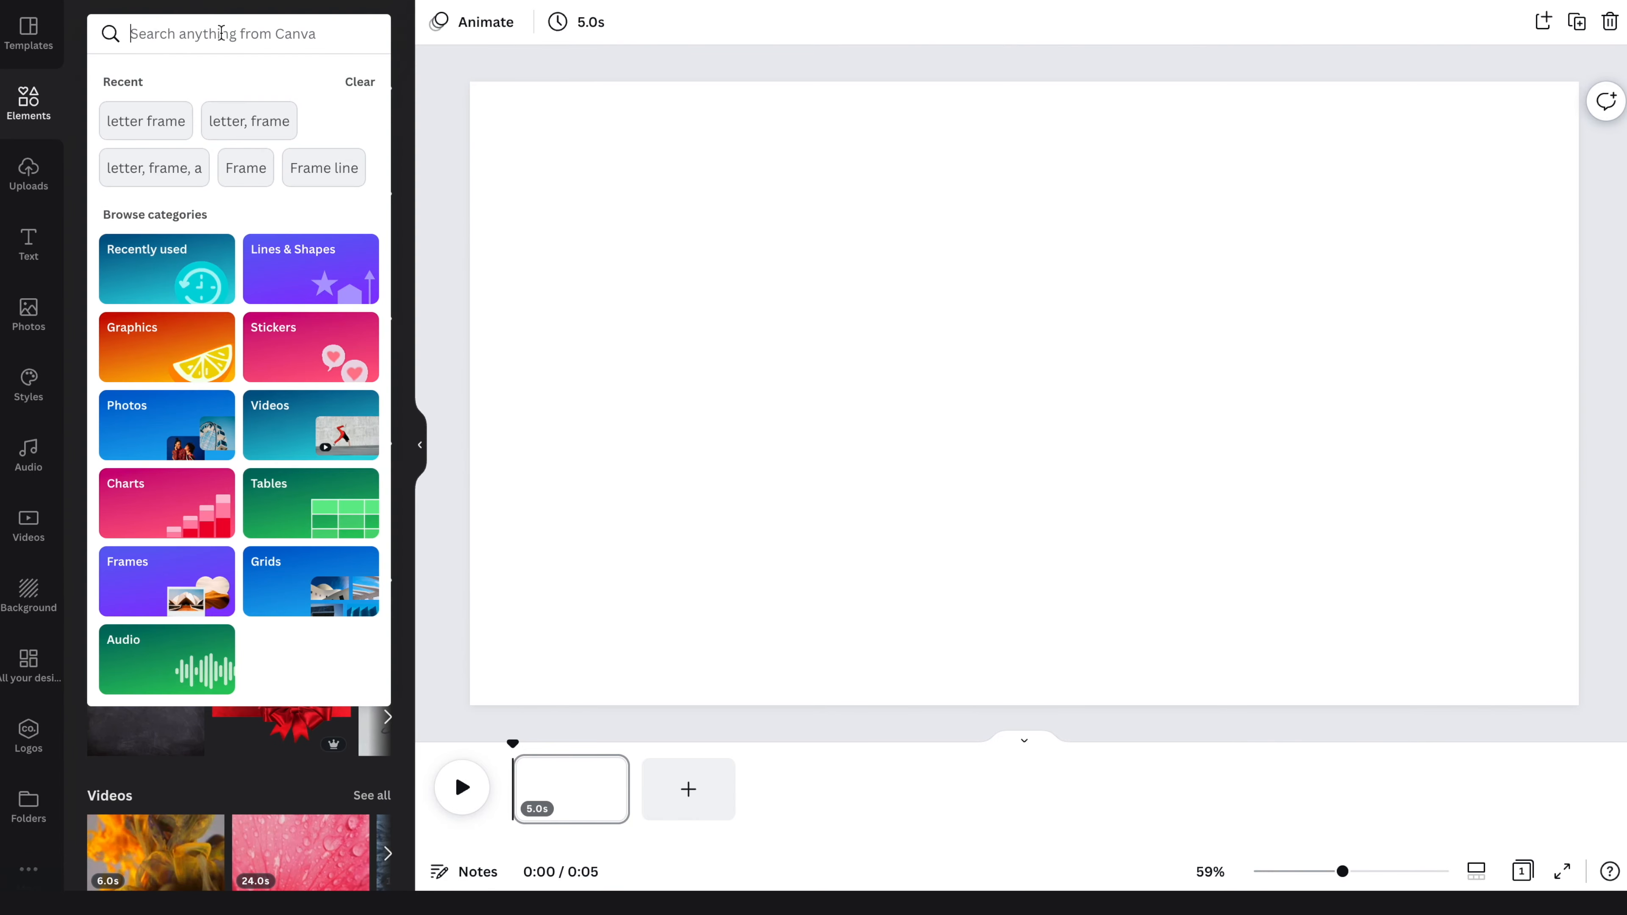
pyautogui.click(349, 586)
pyautogui.click(256, 508)
pyautogui.press('Delete')
pyautogui.scroll(-5, 256, 508)
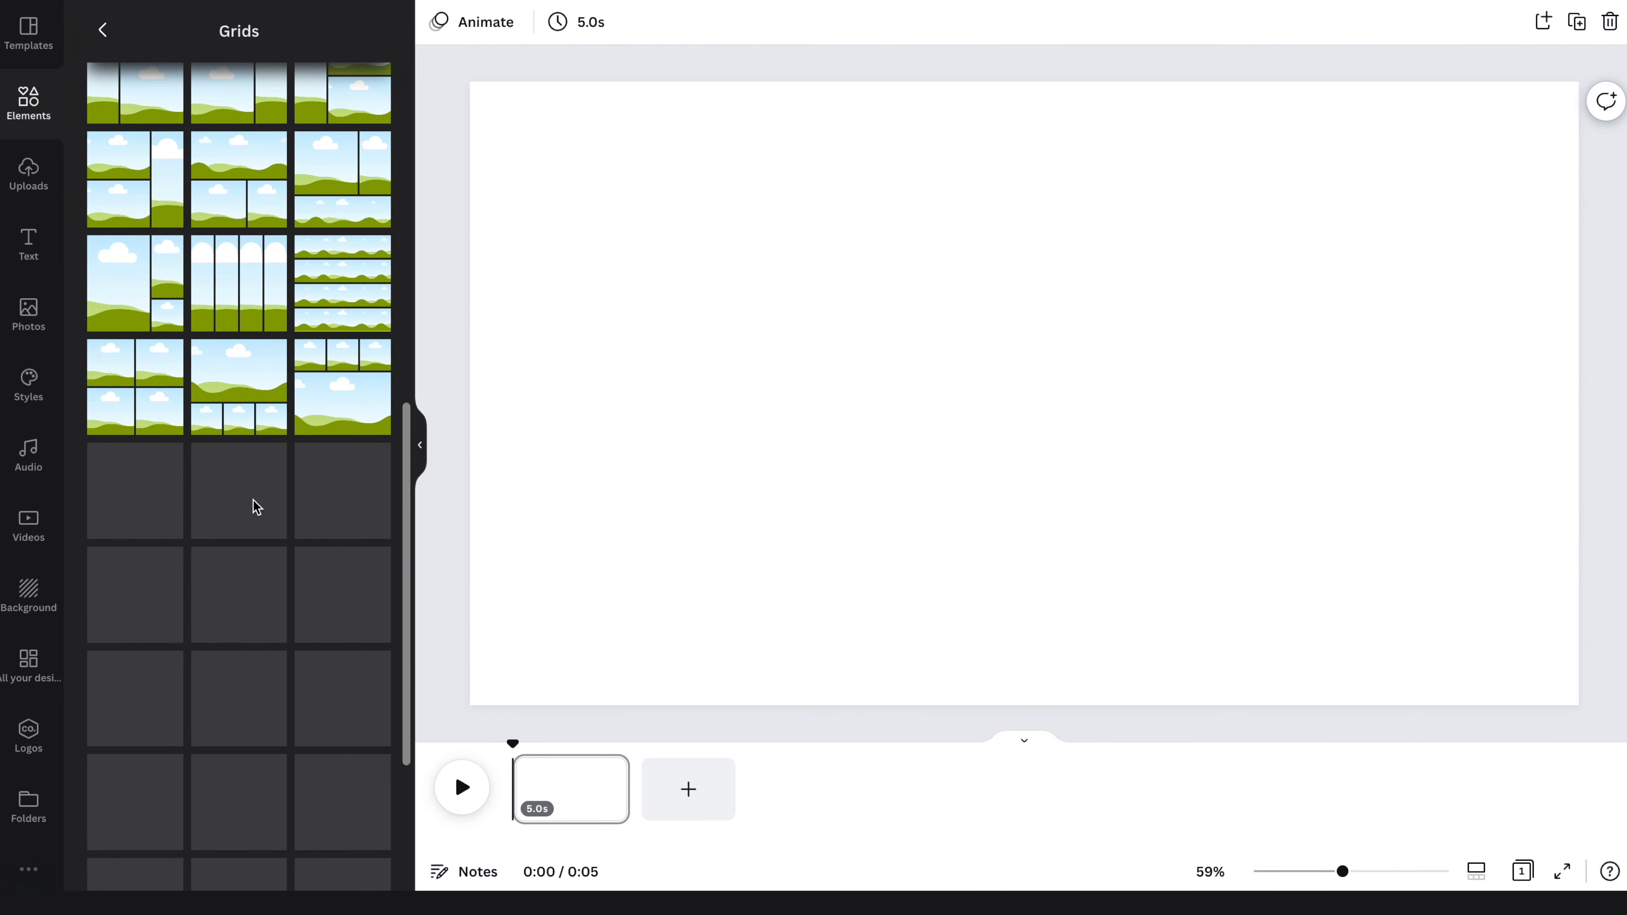
pyautogui.click(244, 506)
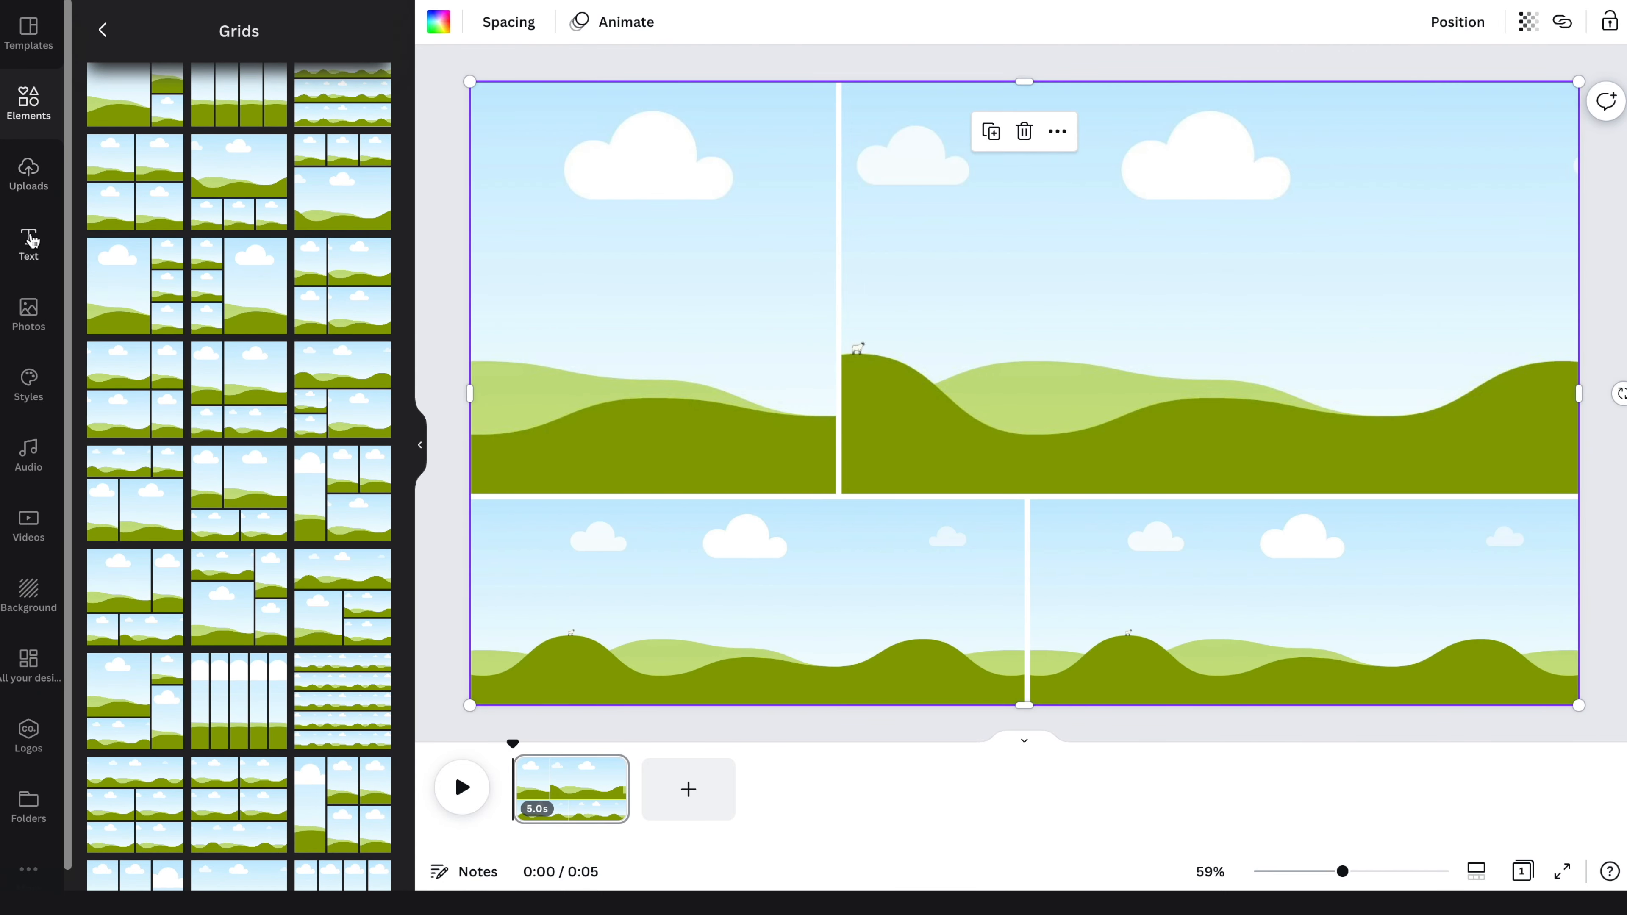
# - Search the videos for "travel" and place the map-and-compass clip in the grid's large upper-right cell
pyautogui.click(29, 524)
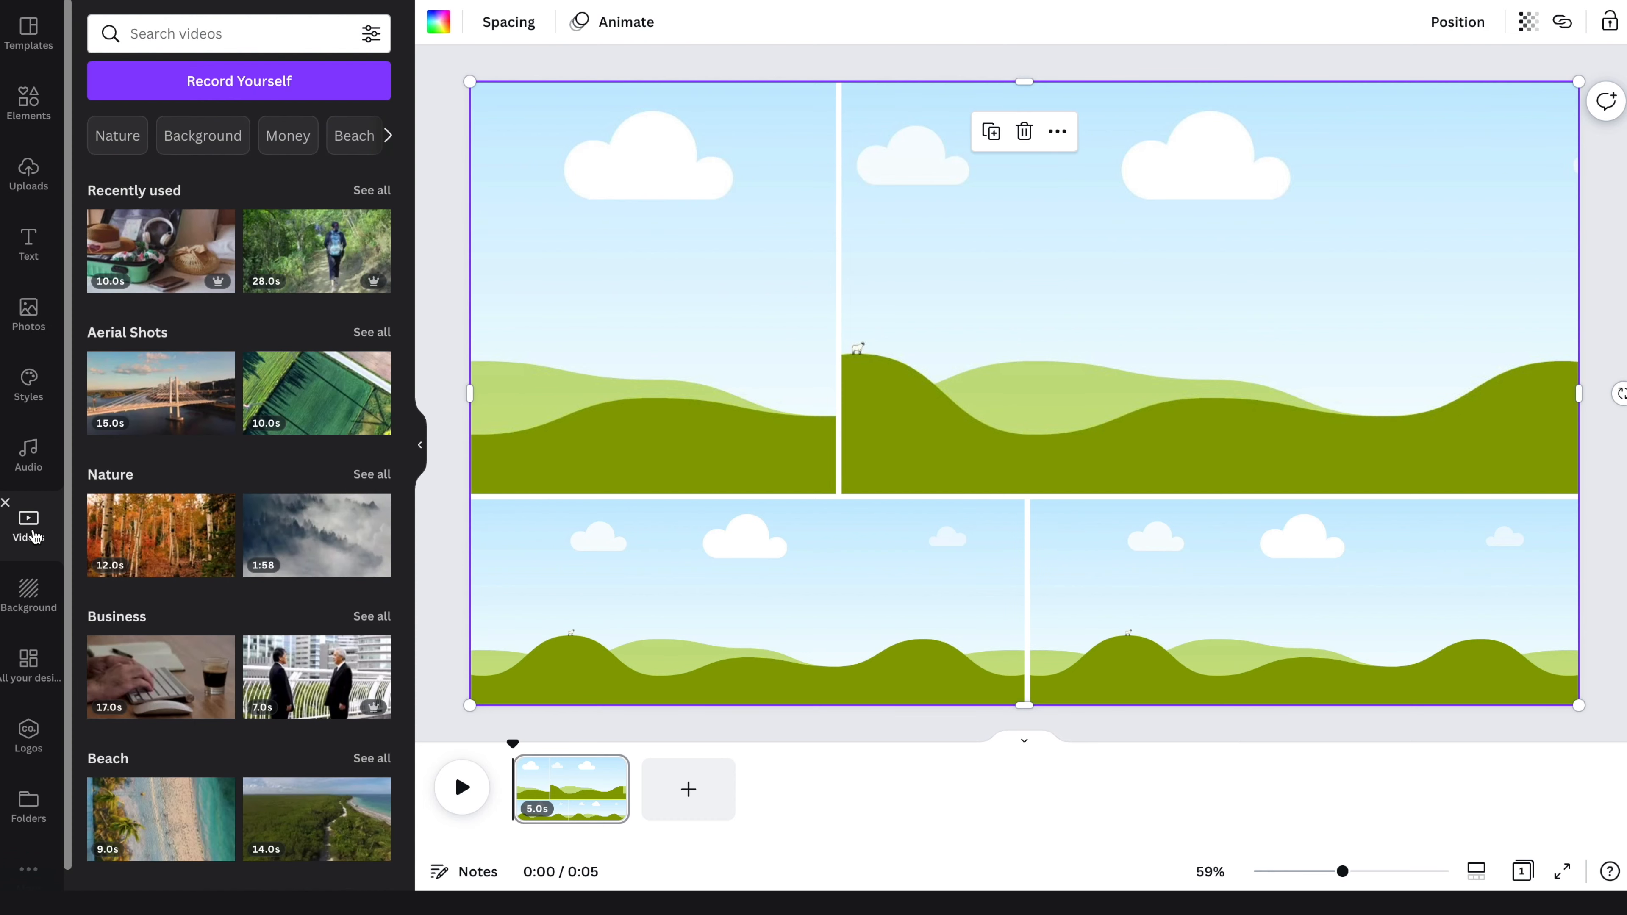
pyautogui.click(314, 38)
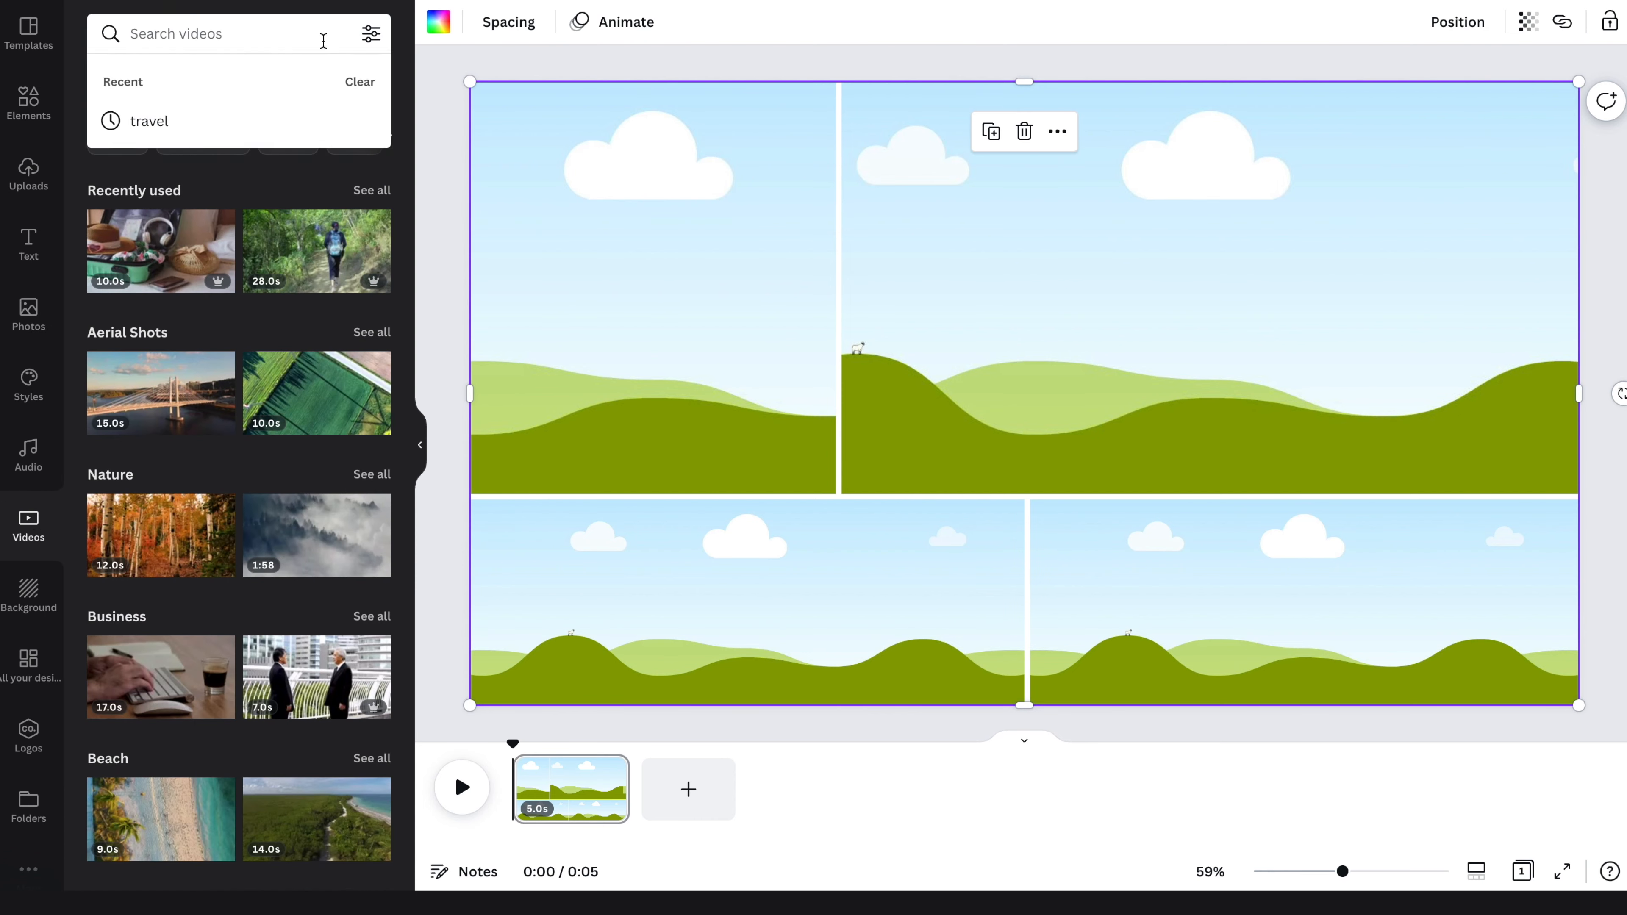
pyautogui.write('travel')
pyautogui.press('Return')
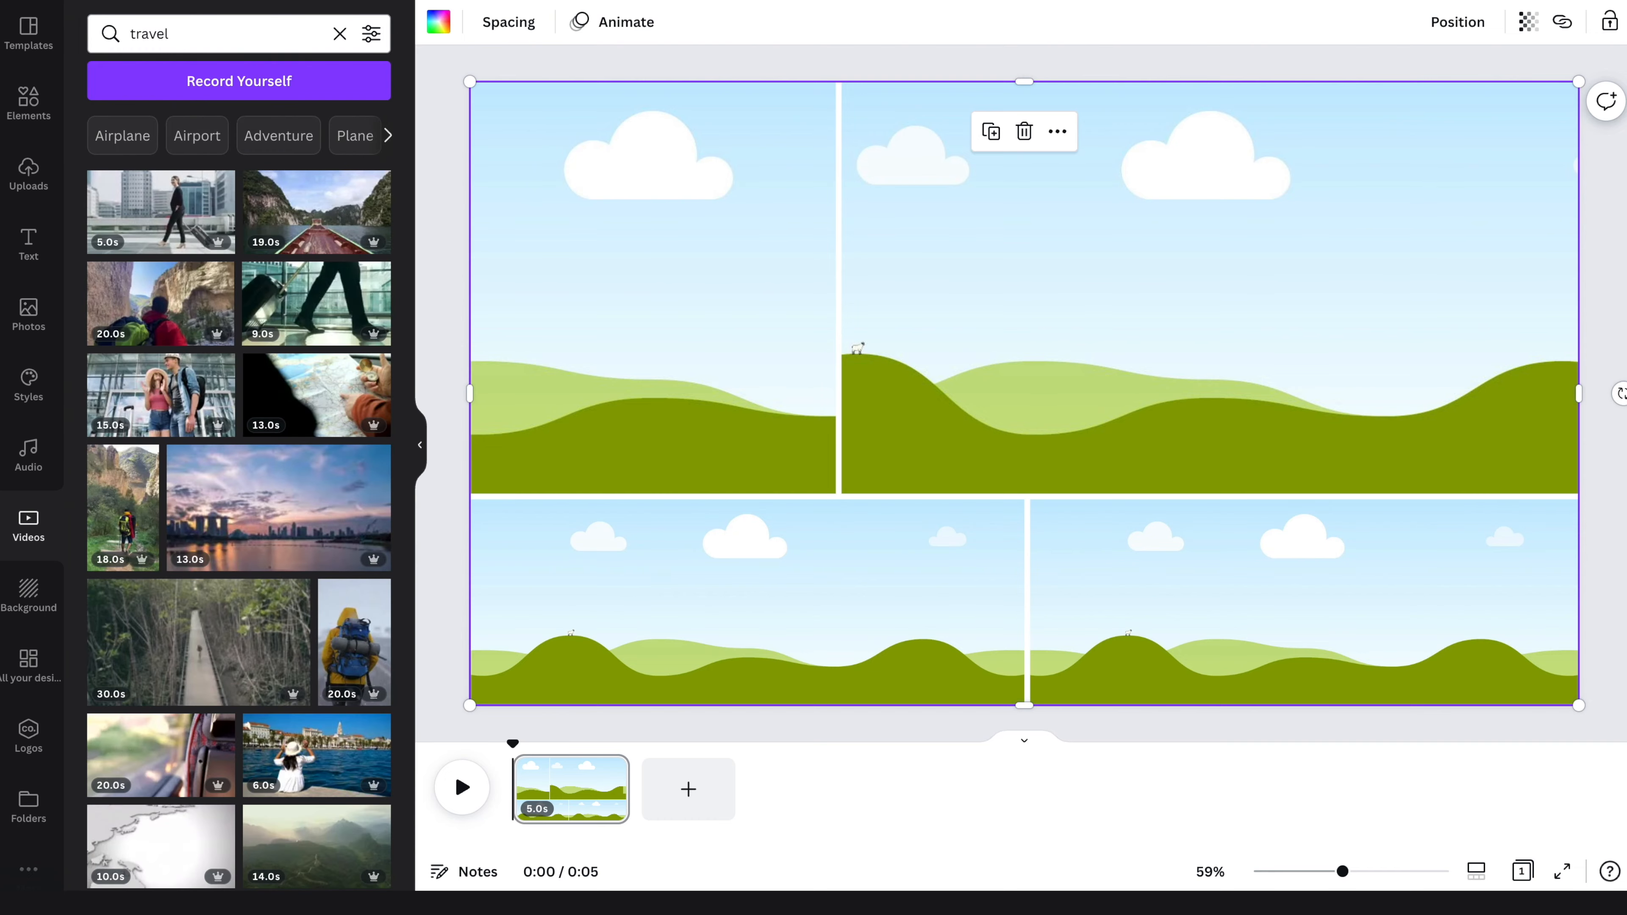
pyautogui.moveTo(317, 395); pyautogui.dragTo(949, 341)
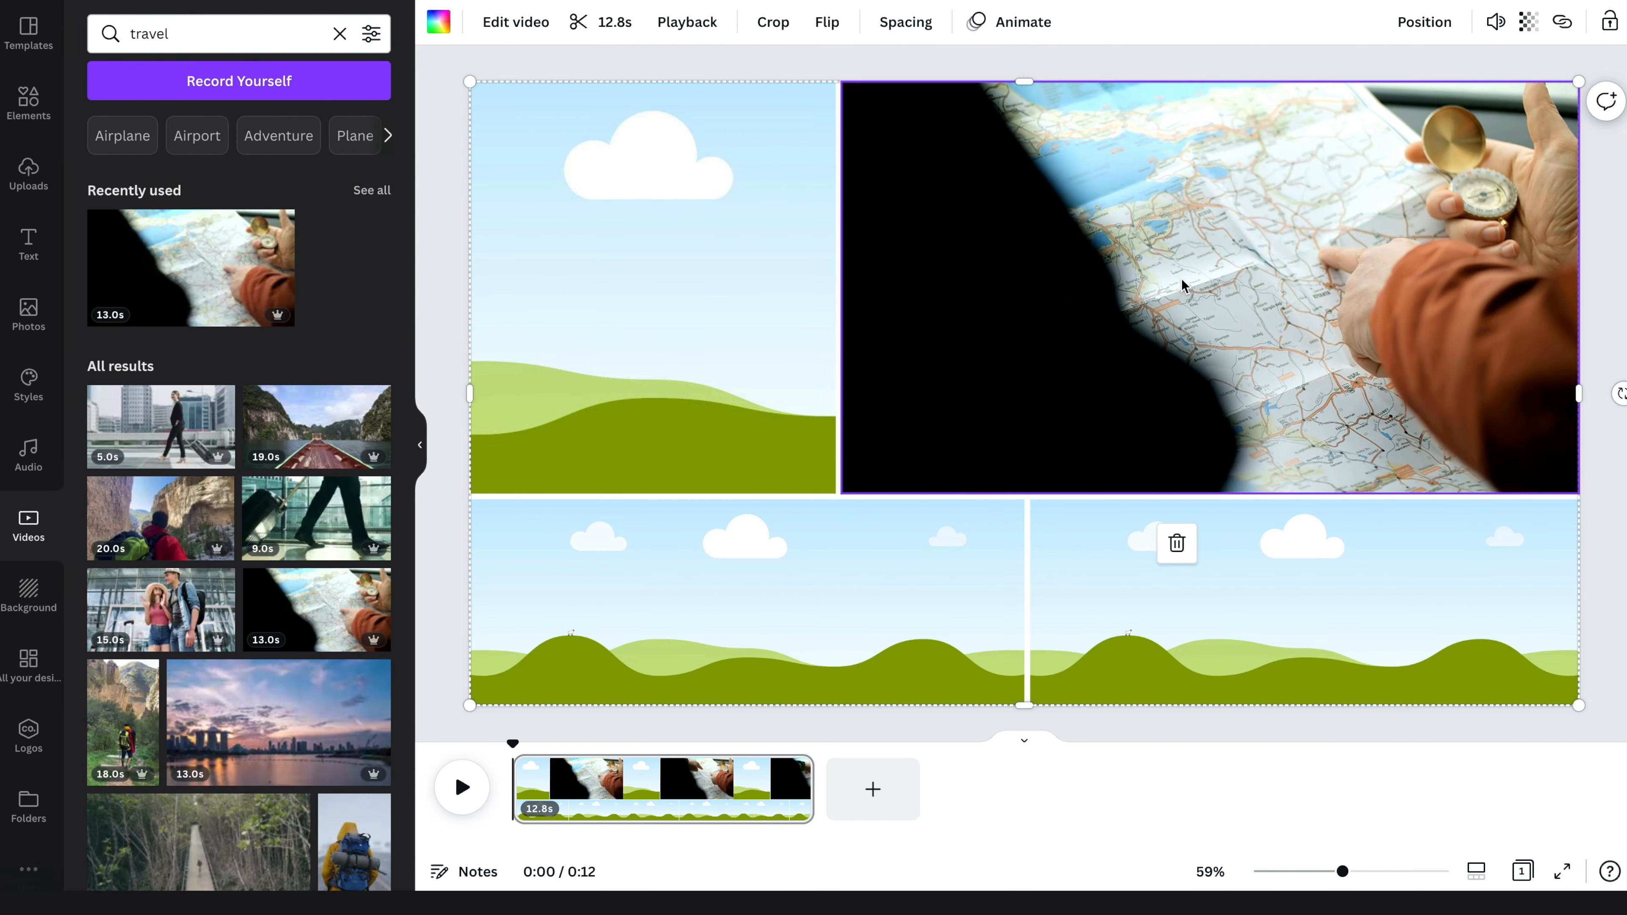
# - Enlarge the map clip slightly beyond its grid cell and adjust its framing within the cell
pyautogui.doubleClick(1182, 280)
pyautogui.moveTo(848, 490); pyautogui.dragTo(792, 523)
pyautogui.moveTo(1173, 301)
pyautogui.mouseDown()
pyautogui.moveTo(1184, 251)
pyautogui.moveTo(1144, 304)
pyautogui.mouseUp()
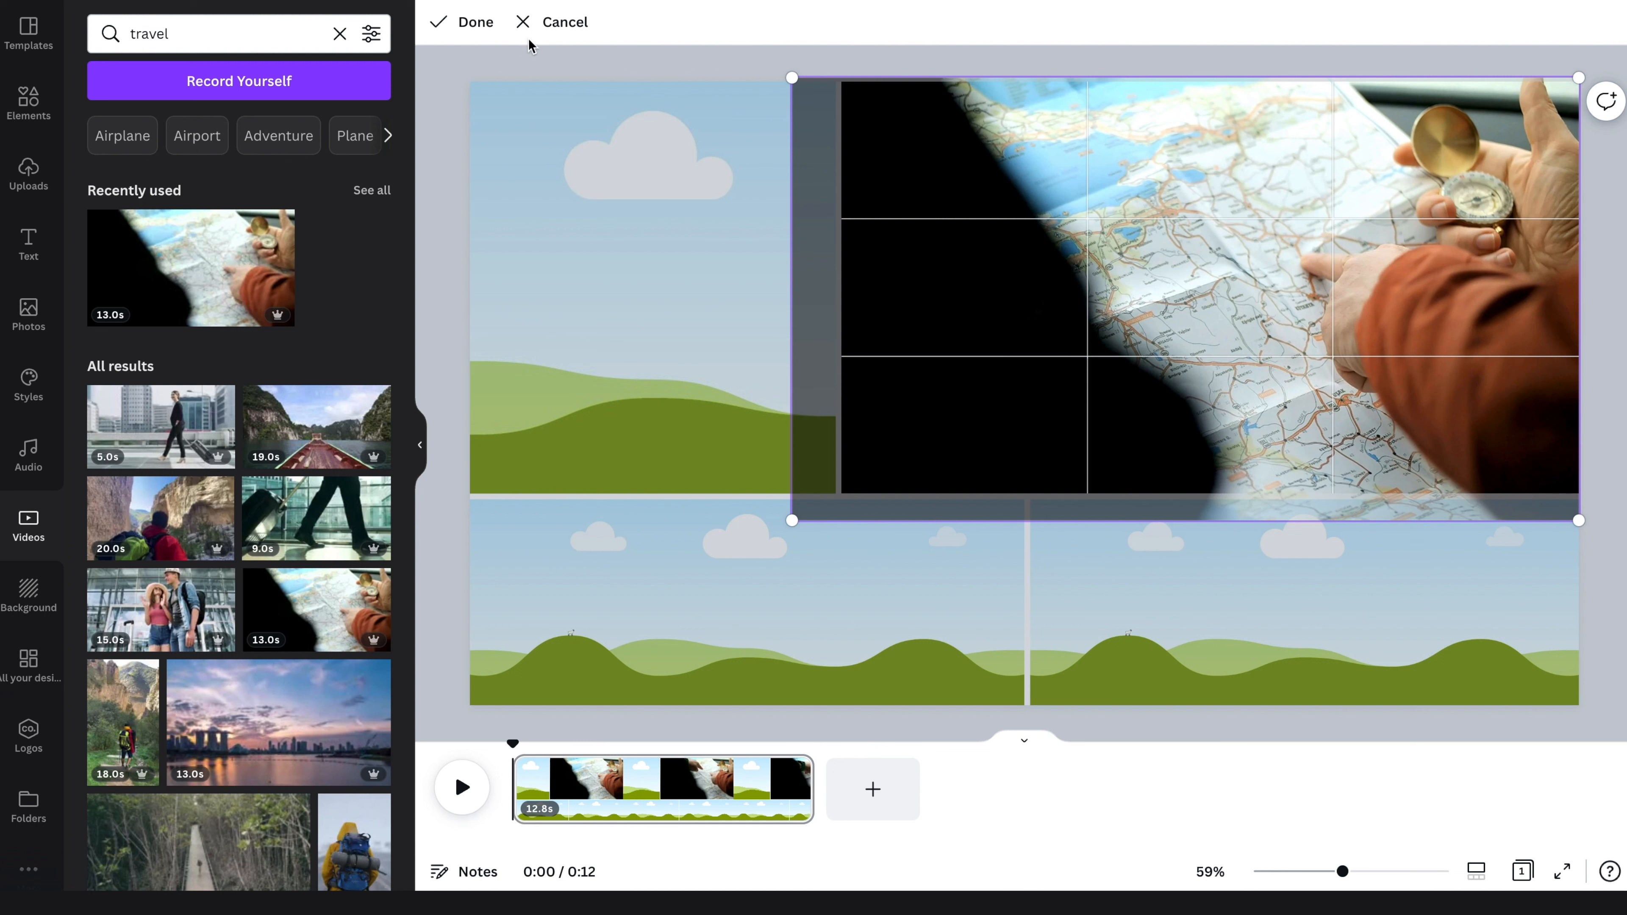
pyautogui.click(463, 24)
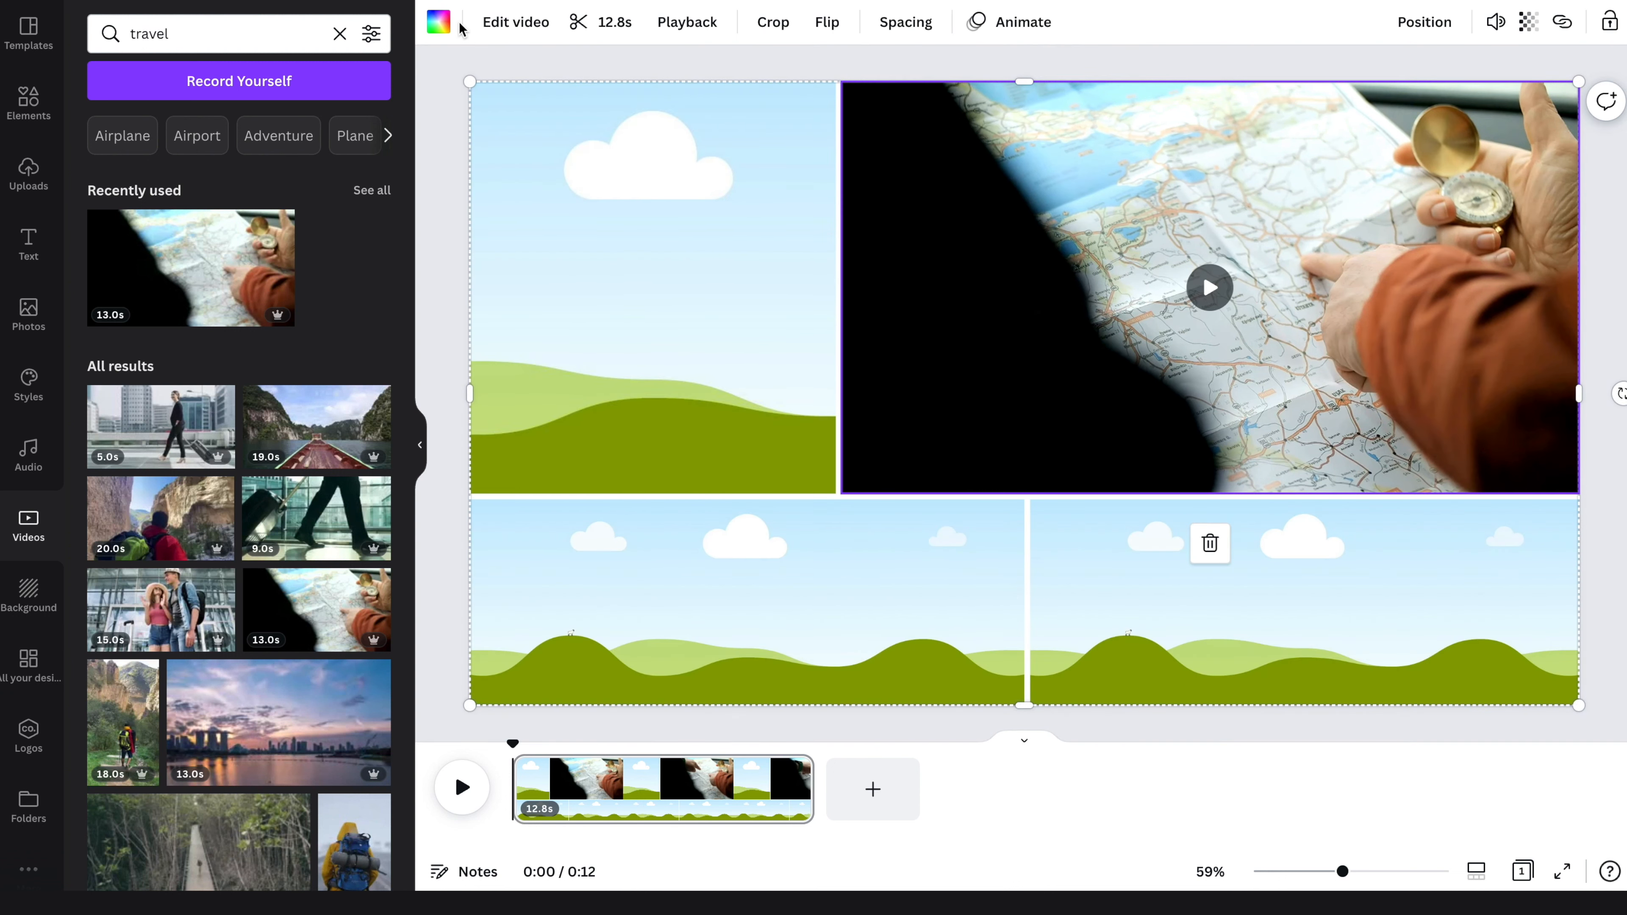
# - Fill the remaining grid cells with the recently used suitcase, boat lagoon and waterfall videos
pyautogui.click(371, 191)
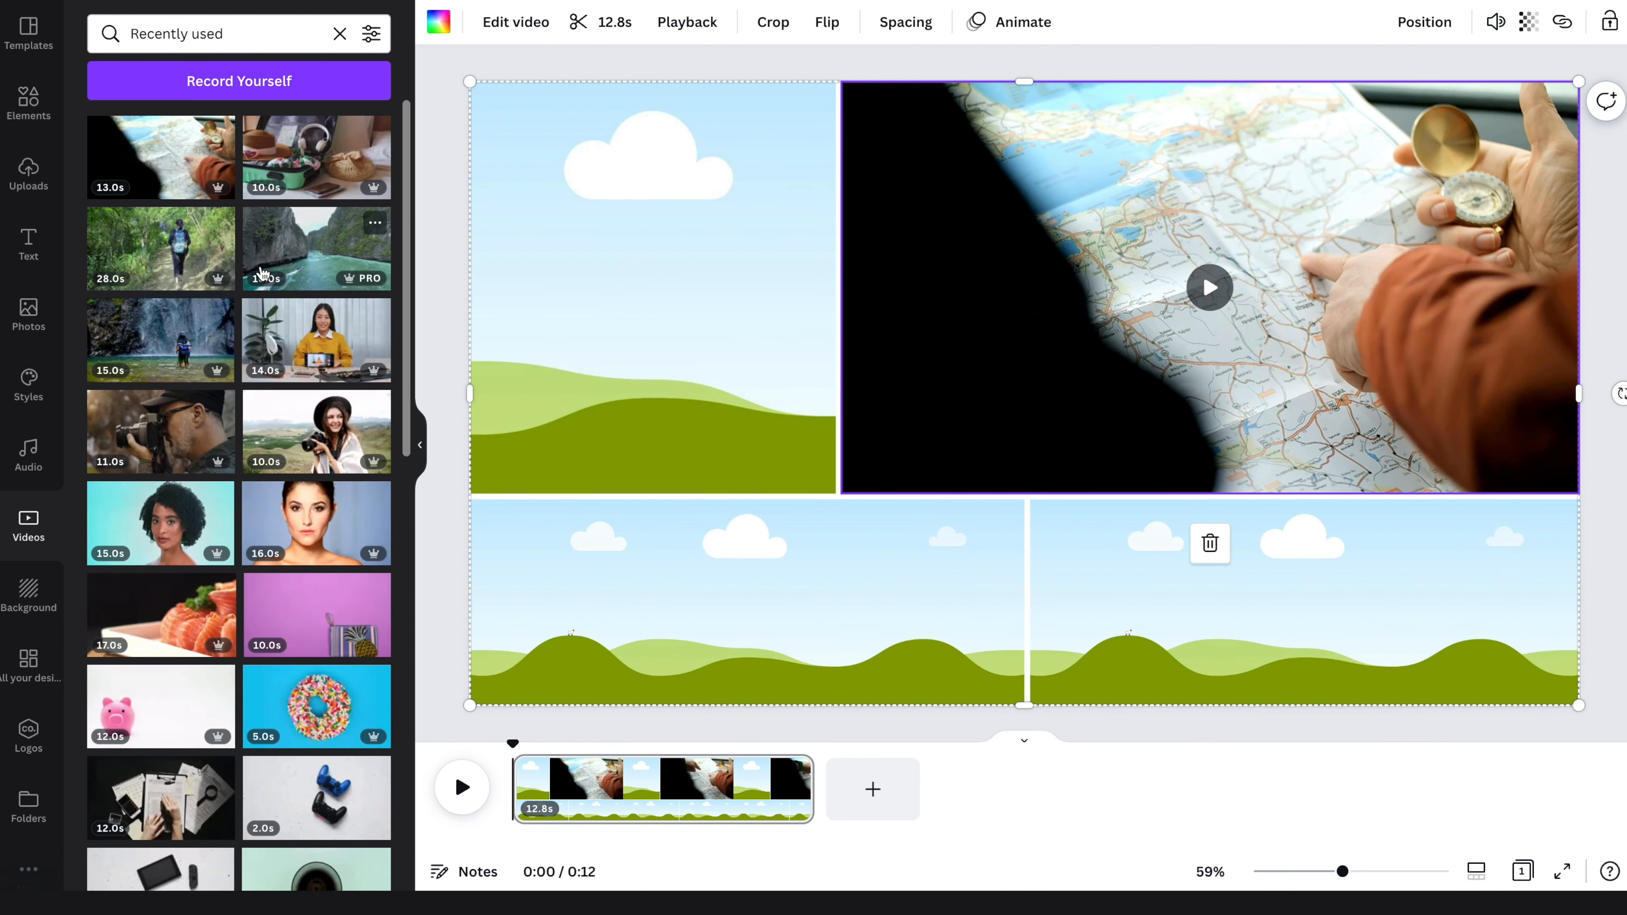
pyautogui.moveTo(316, 158); pyautogui.dragTo(589, 223)
pyautogui.moveTo(317, 410); pyautogui.dragTo(747, 603)
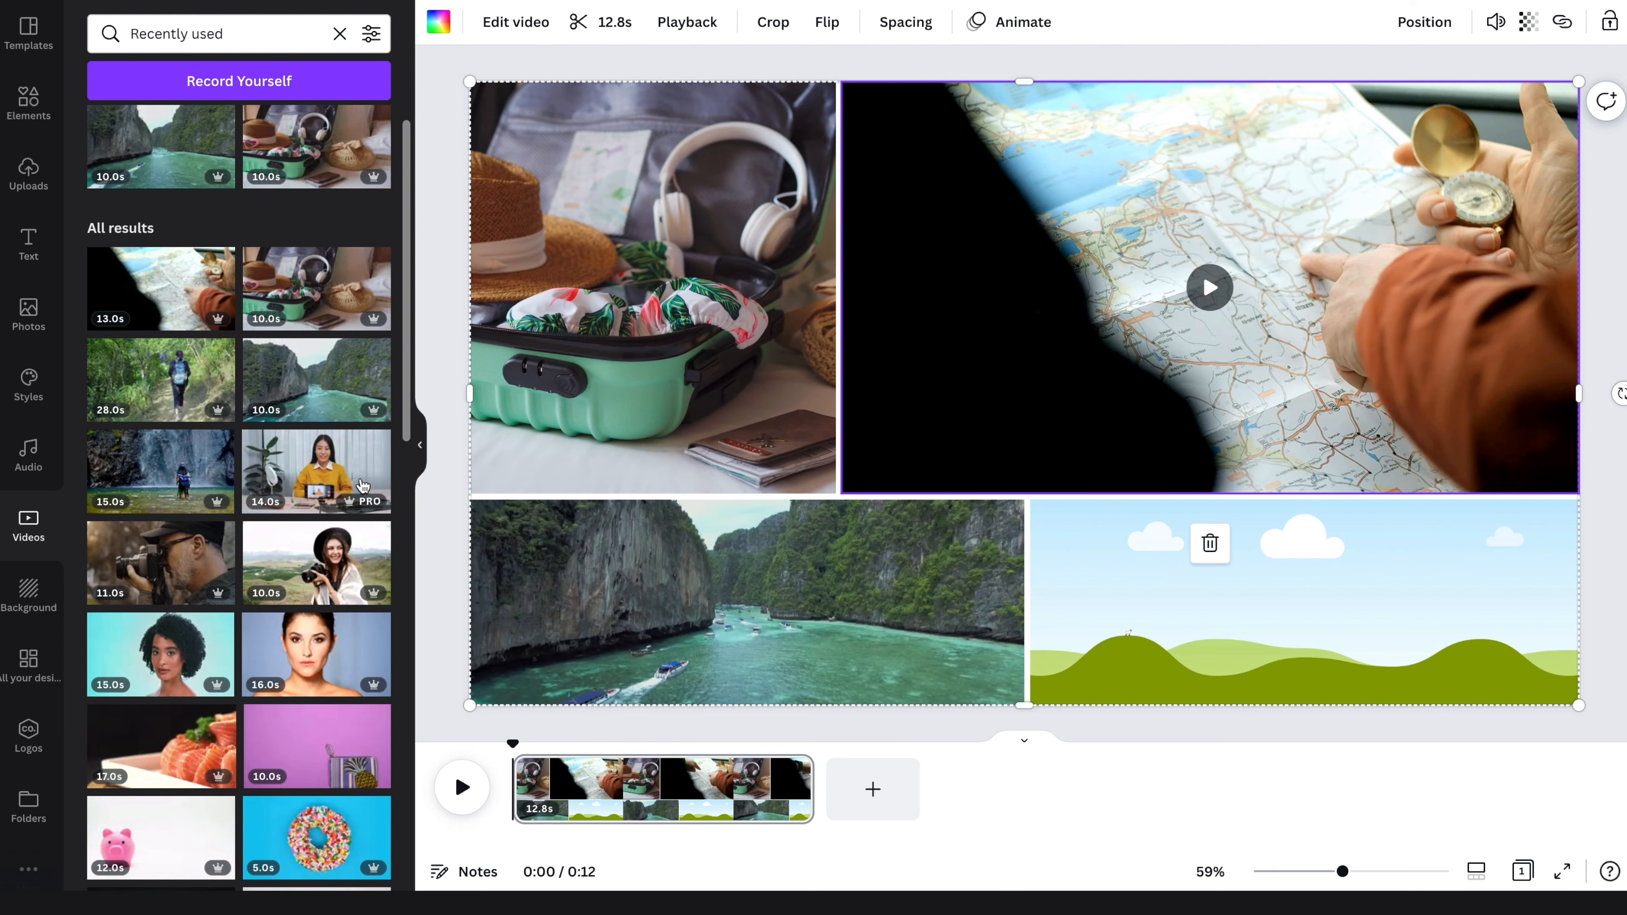
pyautogui.moveTo(189, 468); pyautogui.dragTo(1300, 603)
# - Try adjusting the grid spacing and bring it back to 10
pyautogui.click(713, 188)
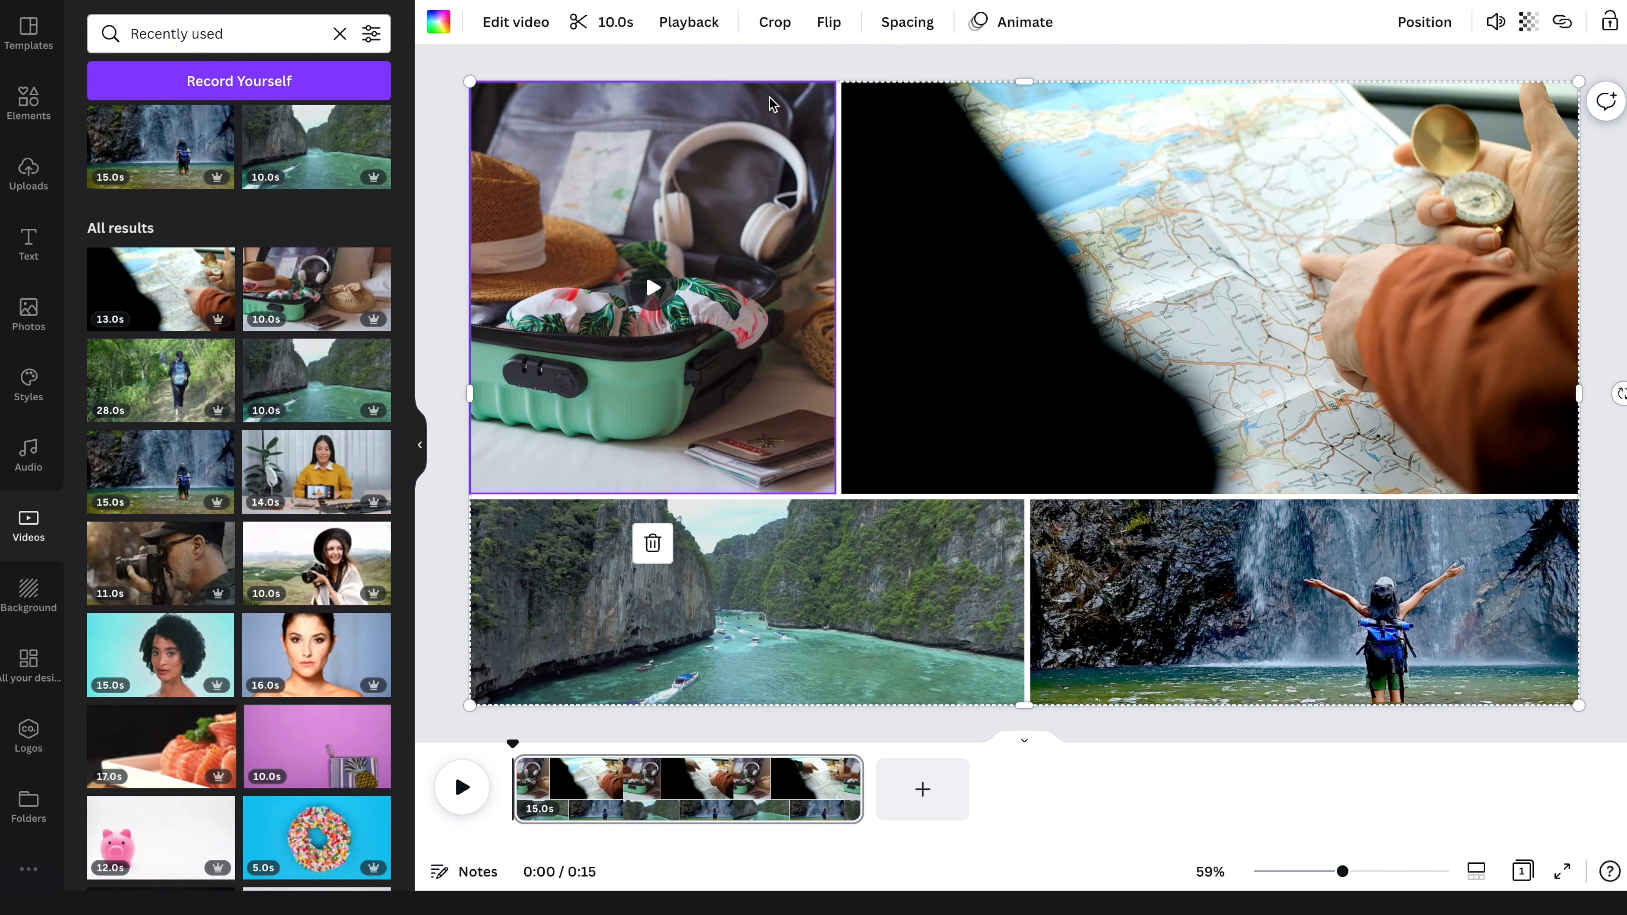
pyautogui.click(897, 26)
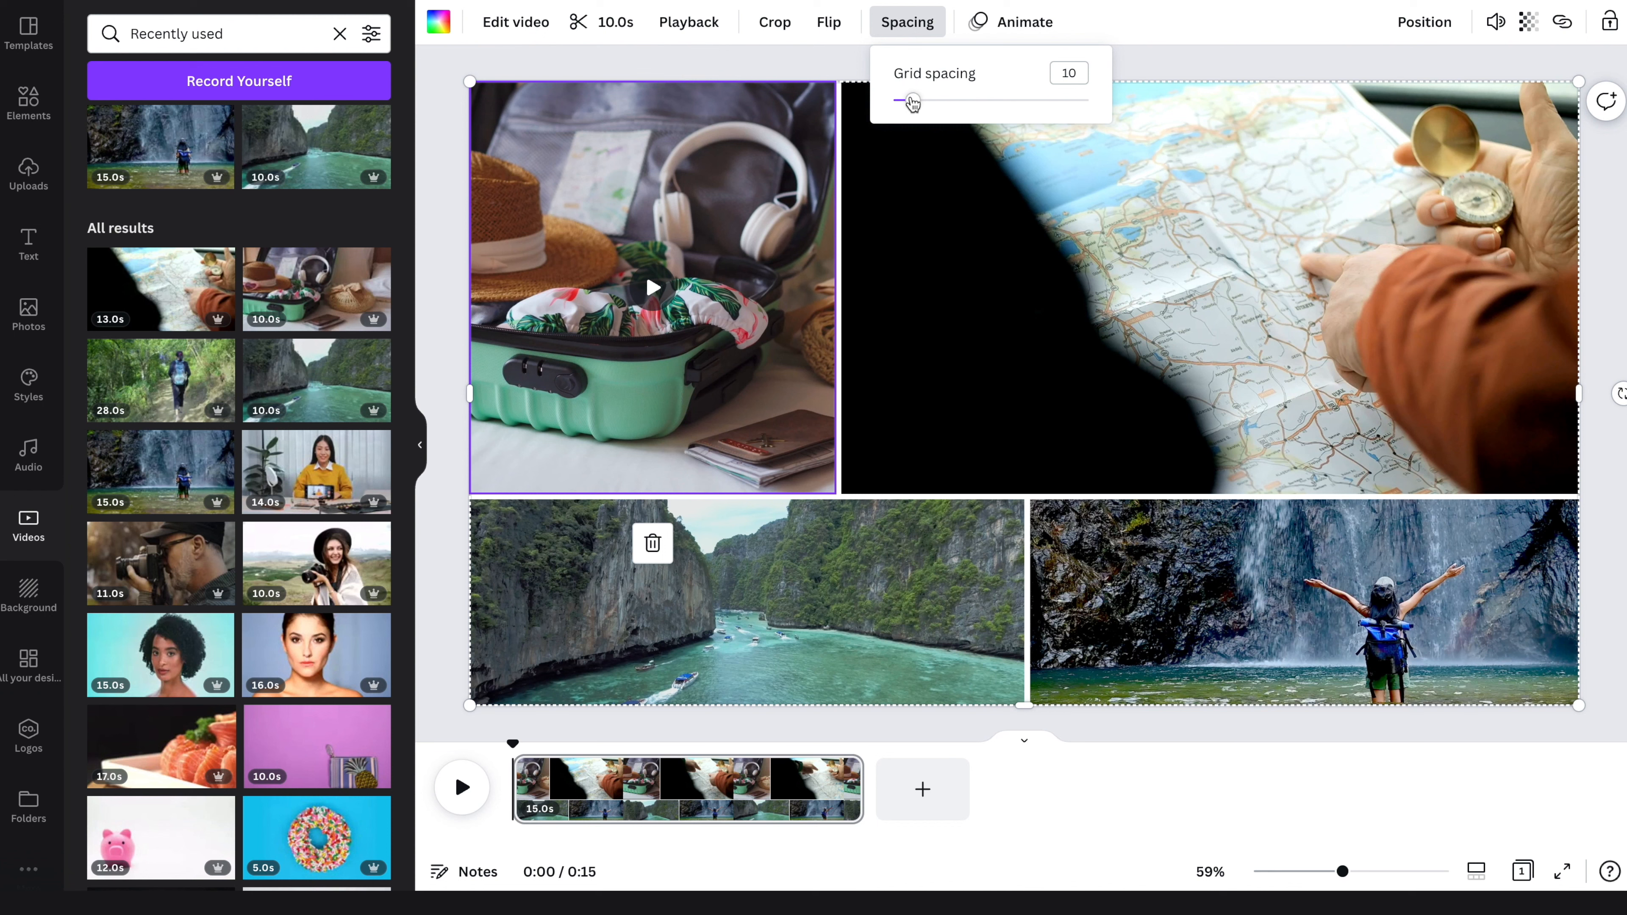
pyautogui.moveTo(926, 103)
pyautogui.mouseDown()
pyautogui.moveTo(1032, 101)
pyautogui.moveTo(914, 106)
pyautogui.mouseUp()
# - Flip the suitcase video horizontally and vertically, reversing each flip
pyautogui.click(833, 26)
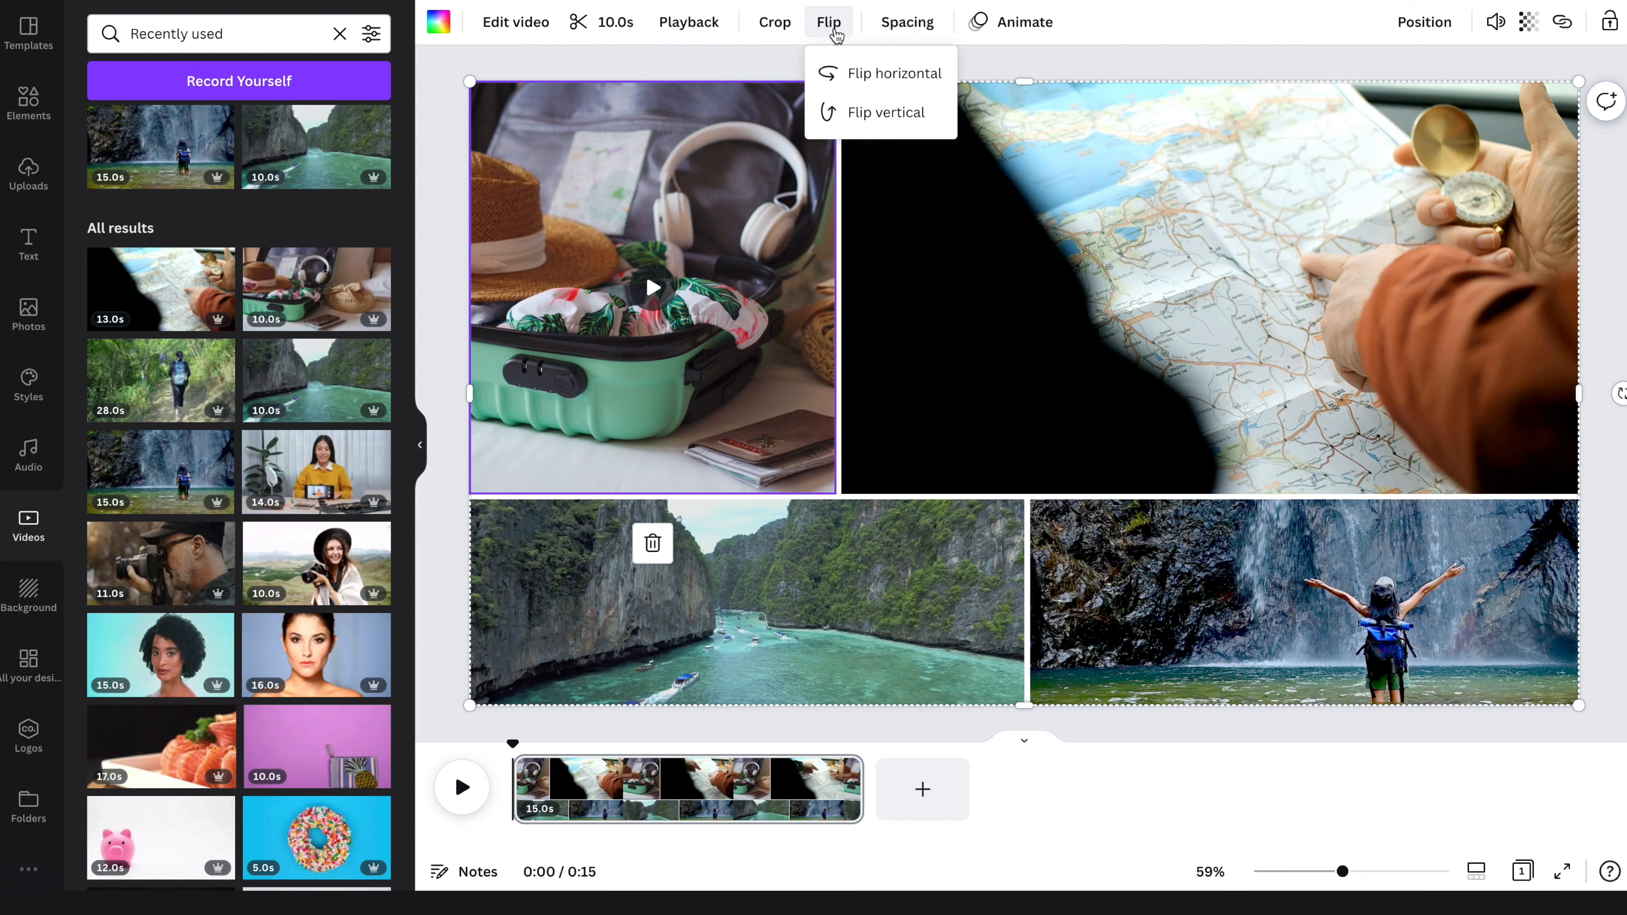
pyautogui.click(885, 75)
pyautogui.click(883, 73)
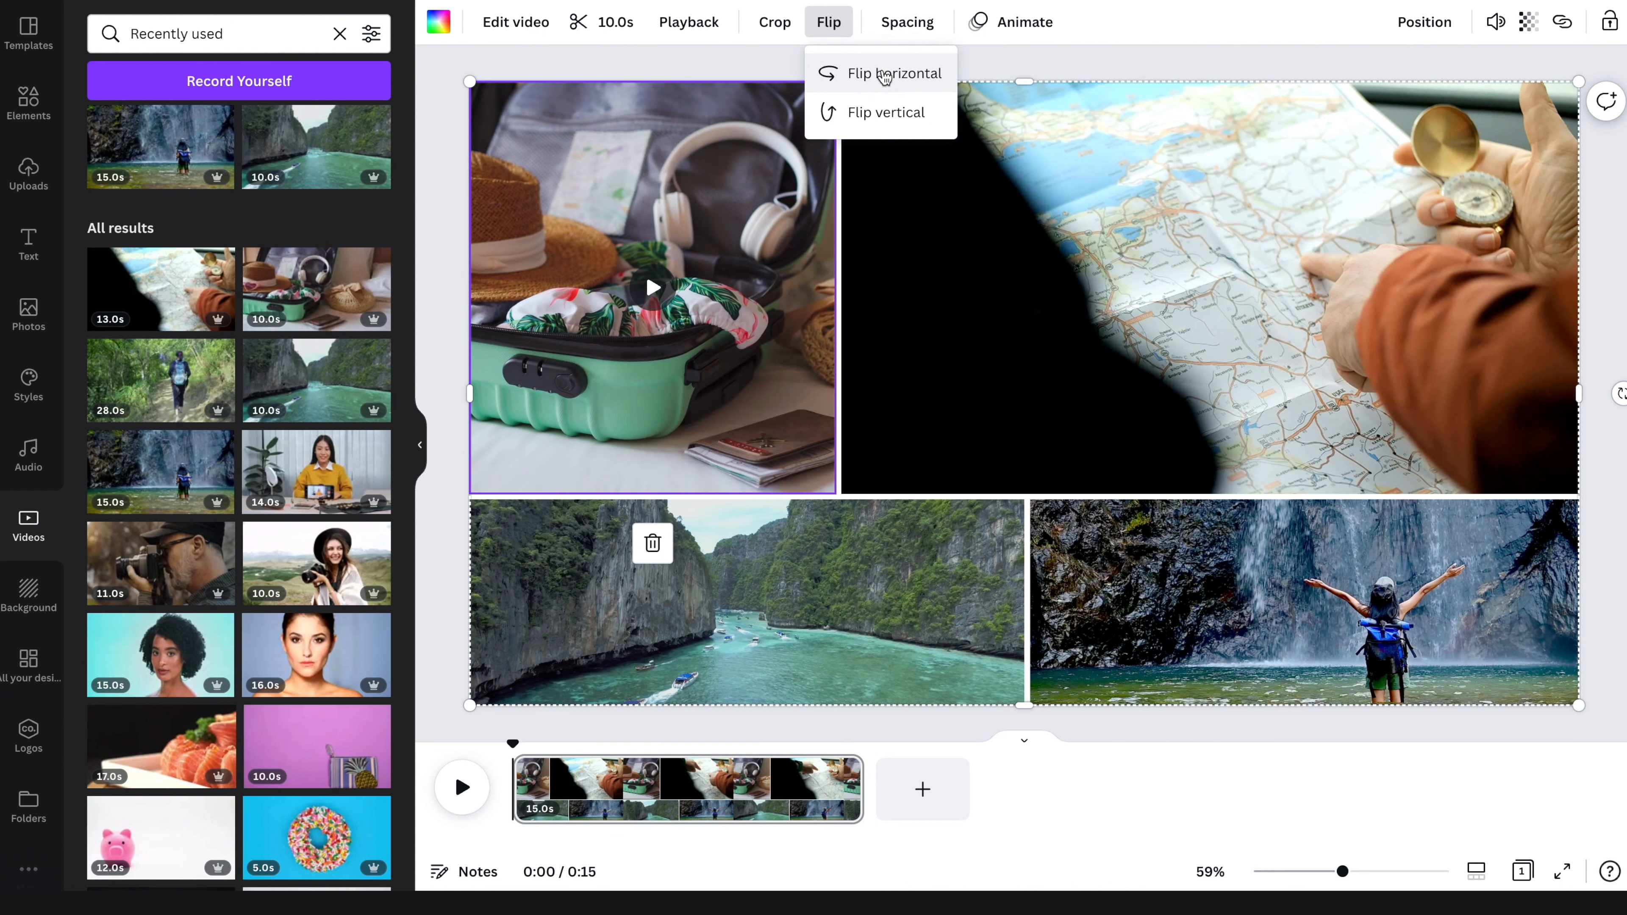
pyautogui.click(886, 115)
pyautogui.click(886, 115)
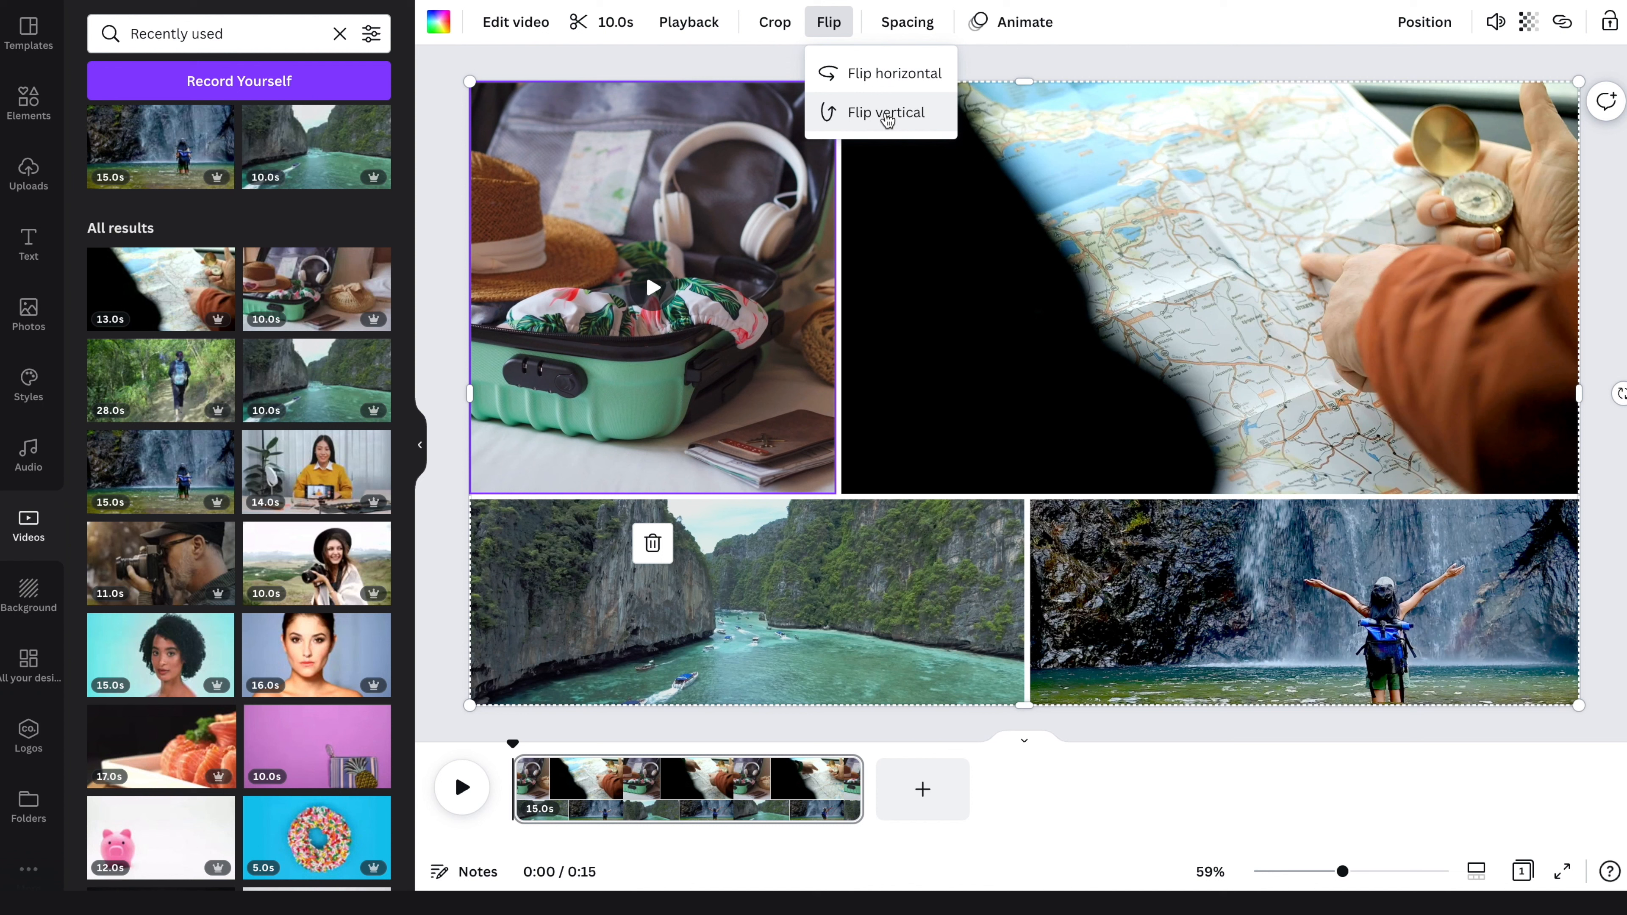
# - Replace the waterfall video with a solid fill, trying purple before sampling green #77AF97 from the suitcase with the eyedropper
pyautogui.click(1174, 568)
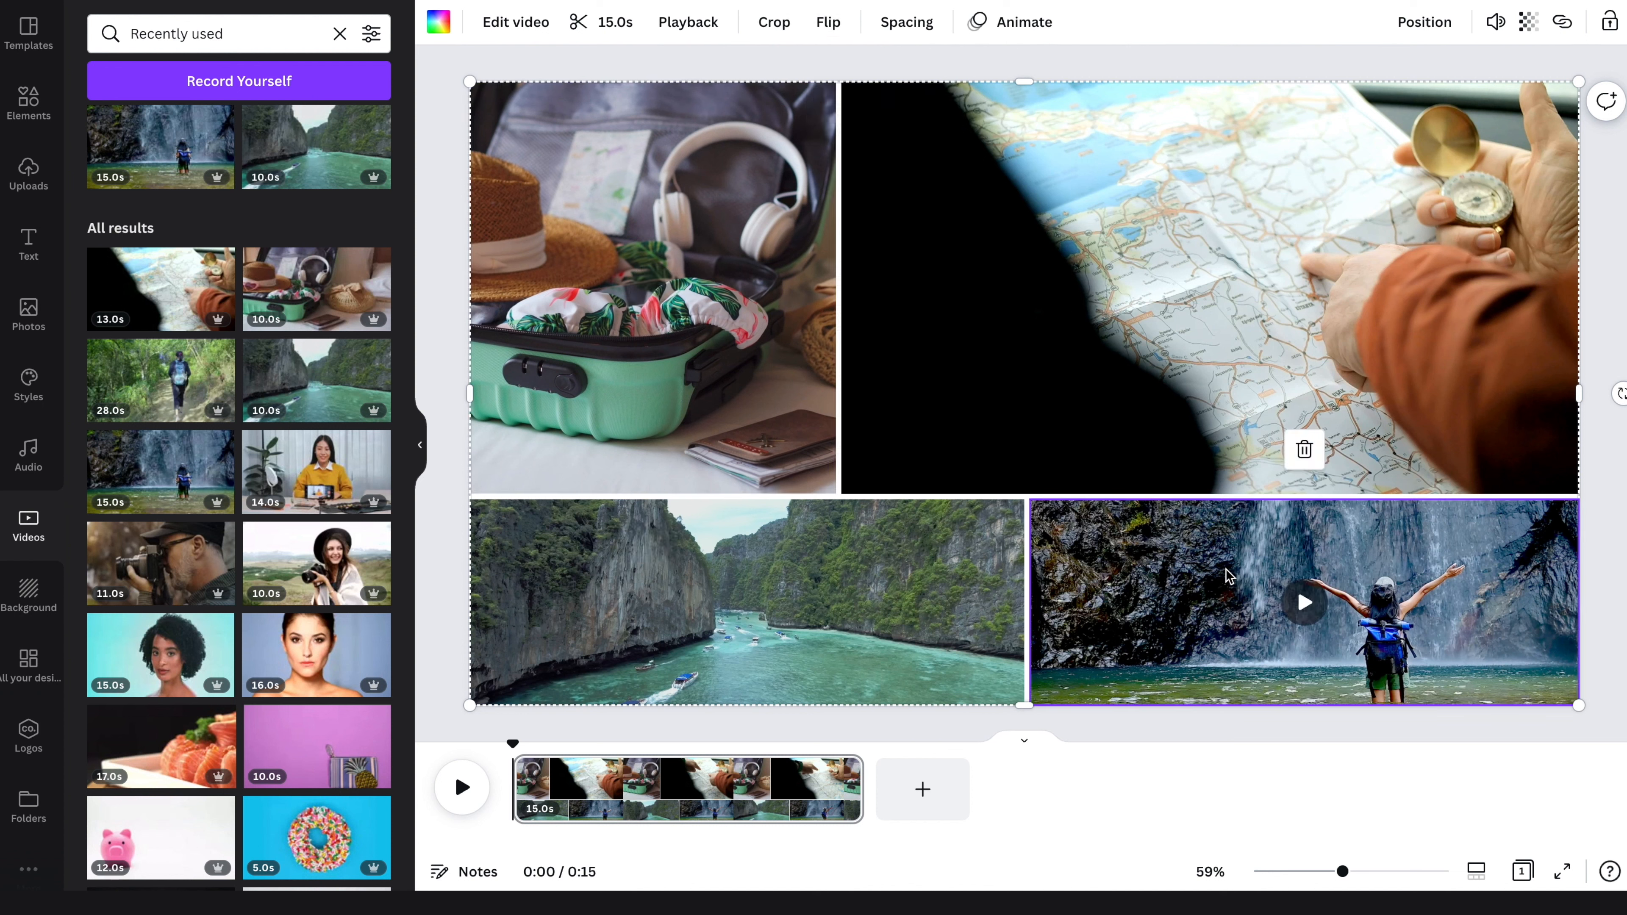
pyautogui.click(439, 22)
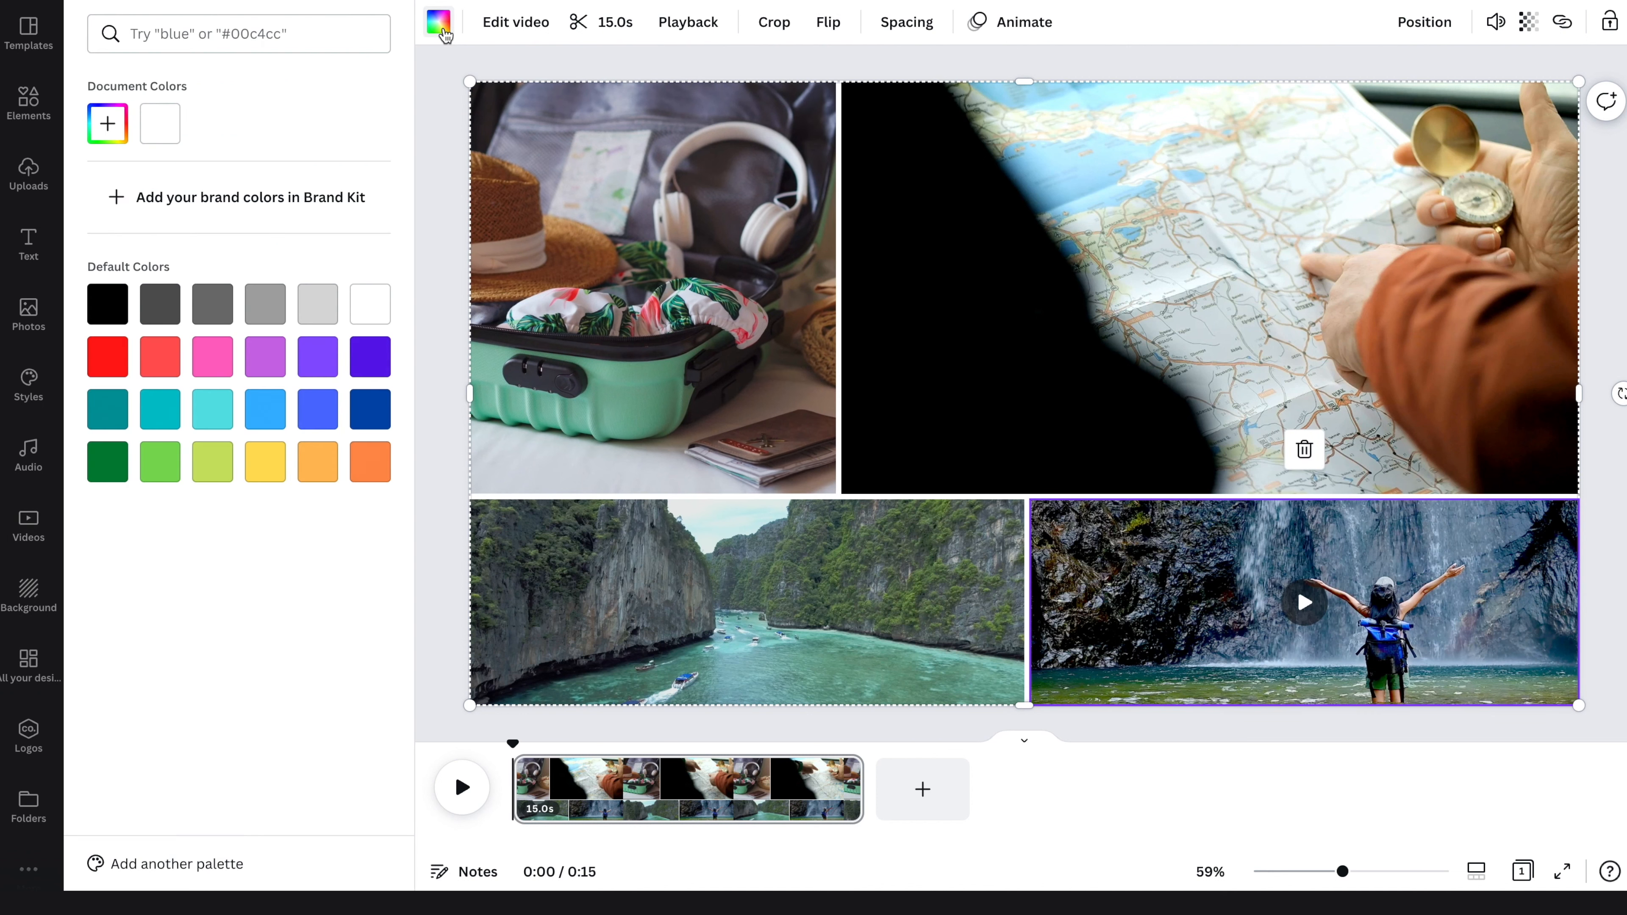
pyautogui.click(261, 362)
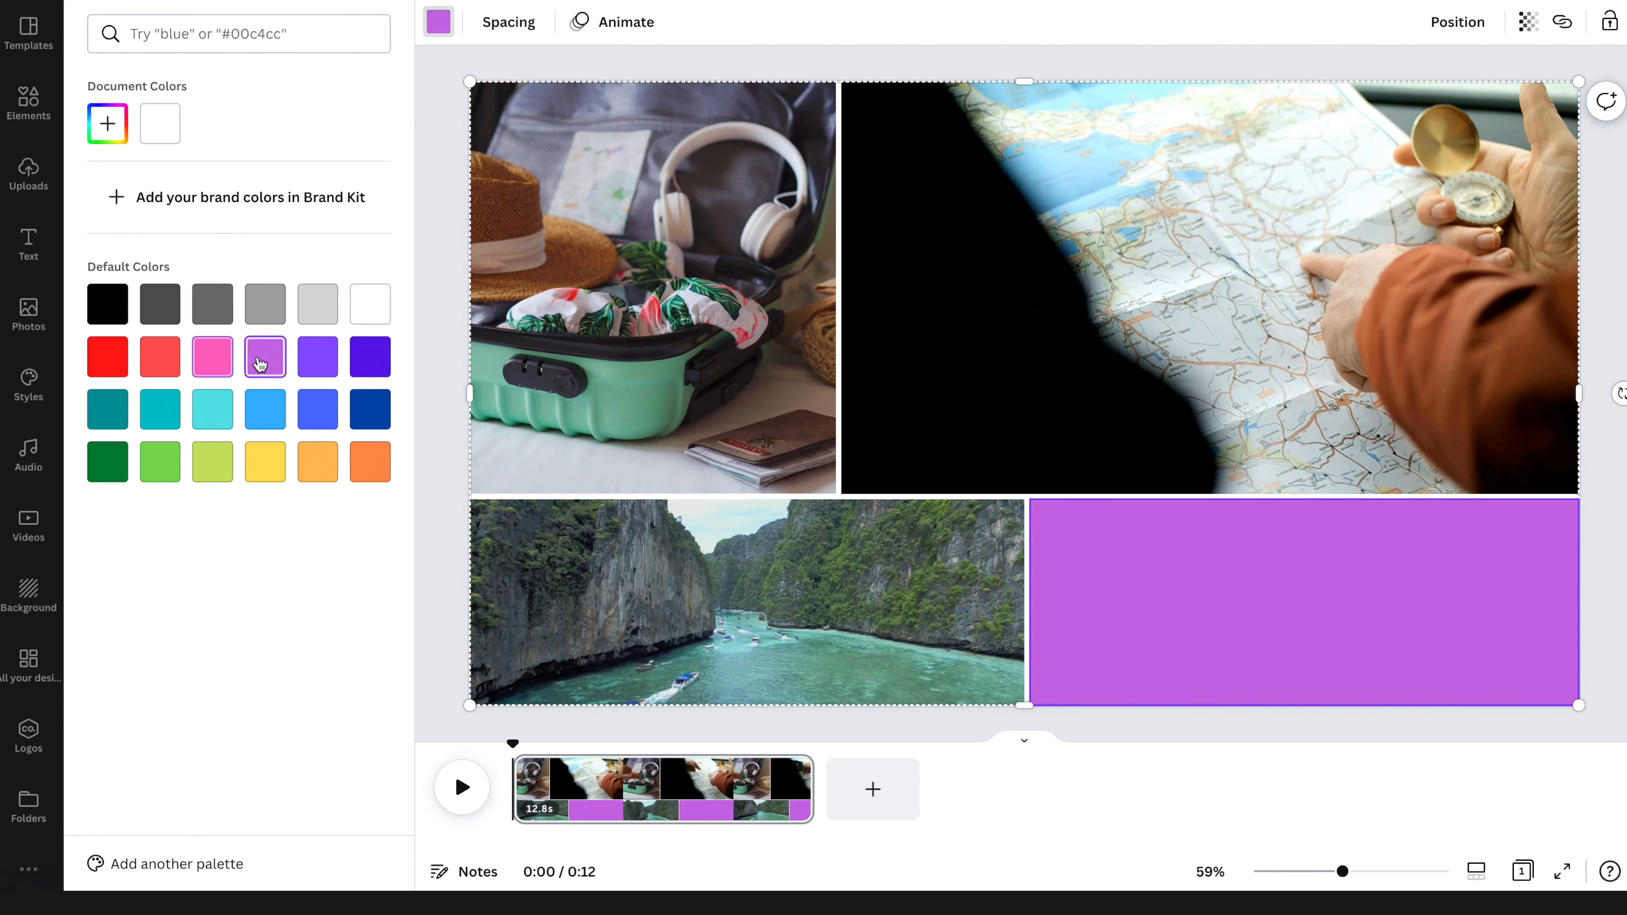
pyautogui.click(113, 133)
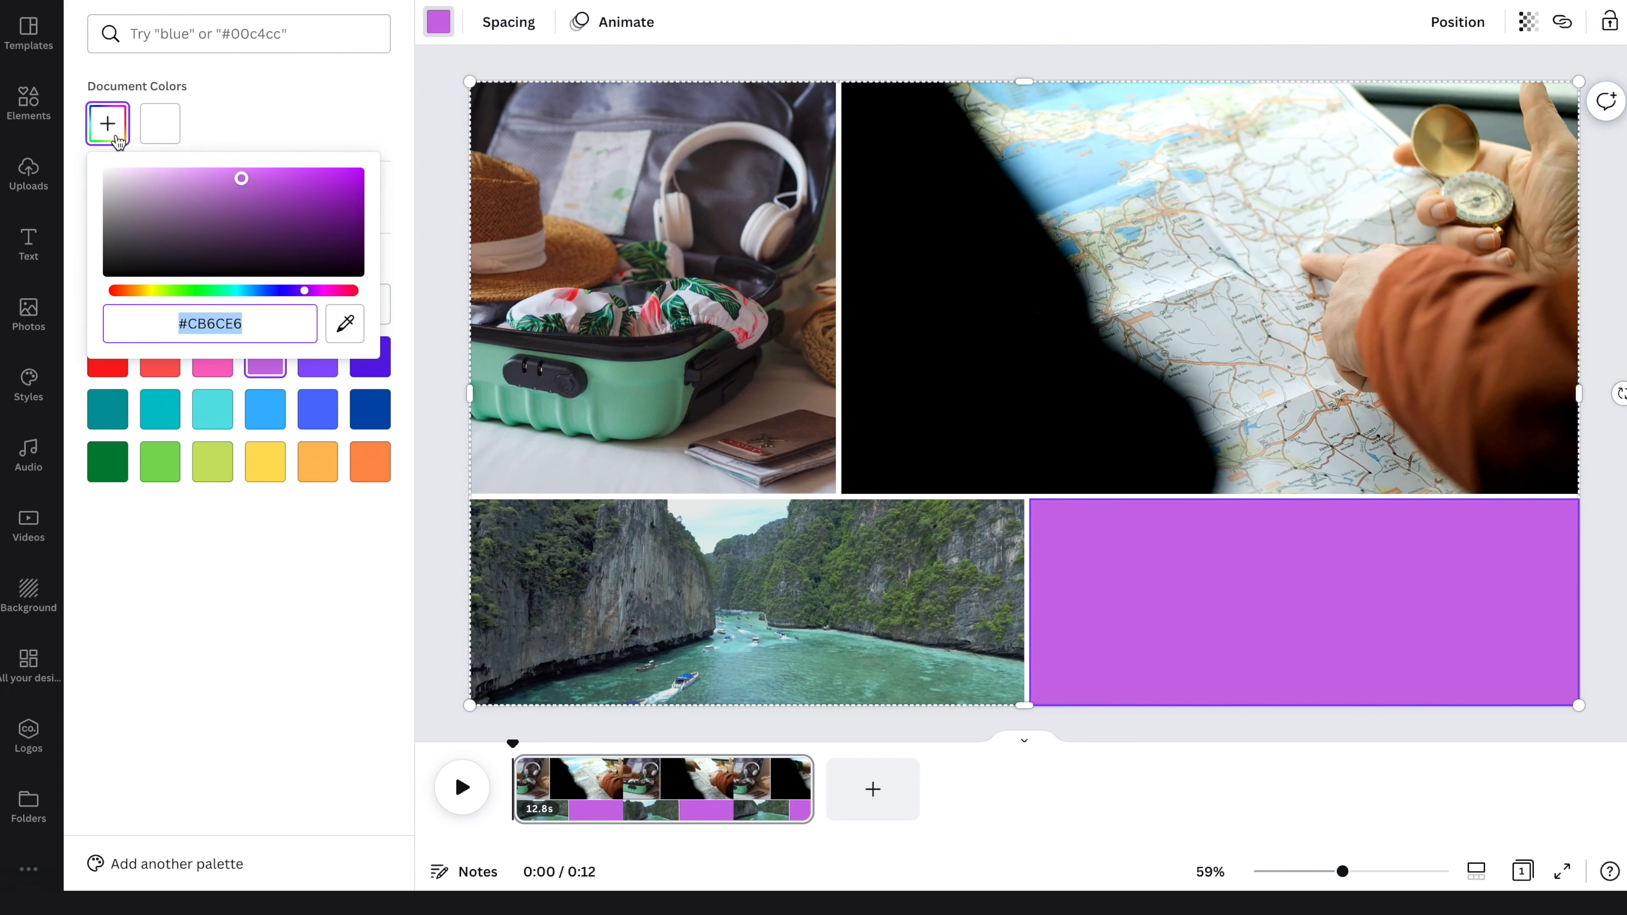
pyautogui.click(340, 321)
pyautogui.click(621, 392)
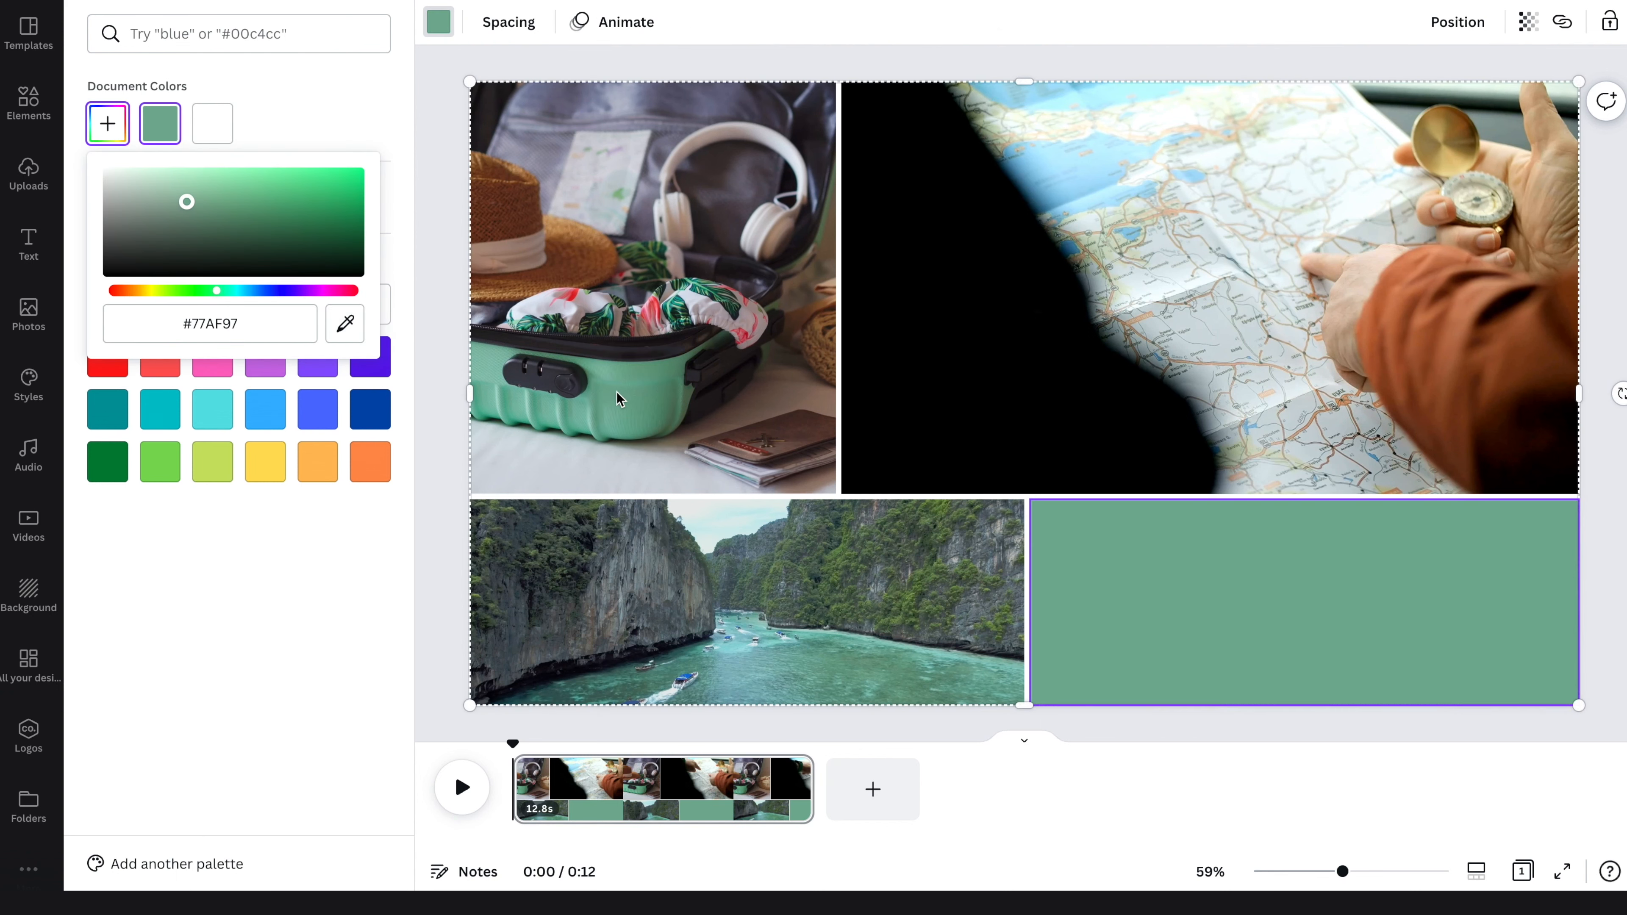
# - Apply the Photo Rise animation to the grid, trying the downward direction before setting it to right
pyautogui.click(451, 314)
pyautogui.click(642, 216)
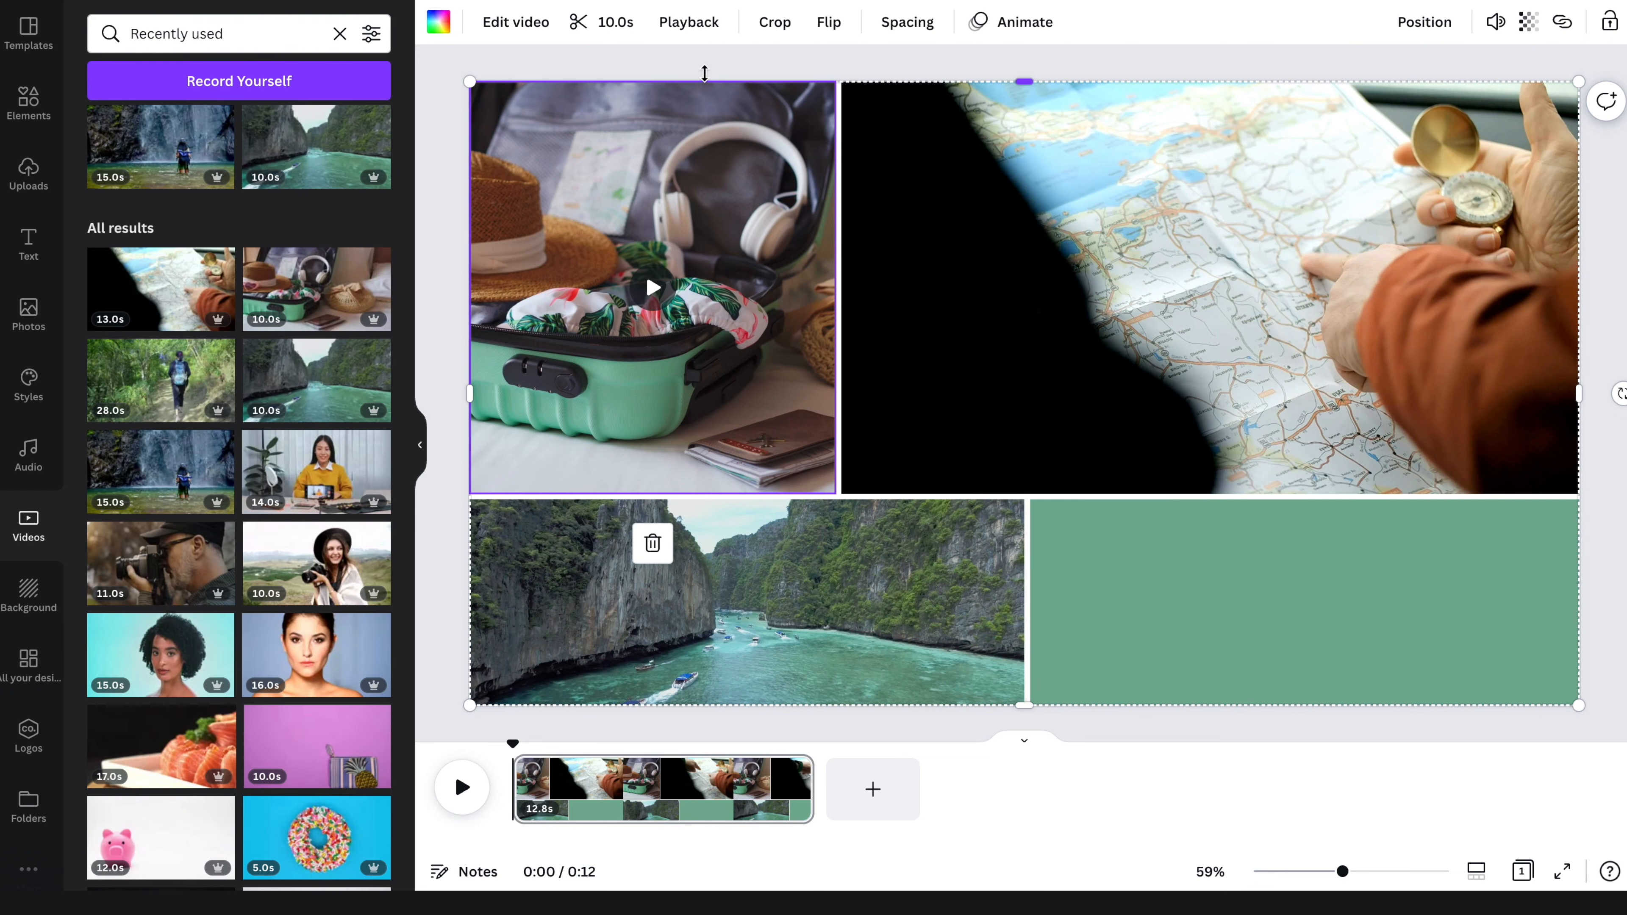
pyautogui.click(1000, 23)
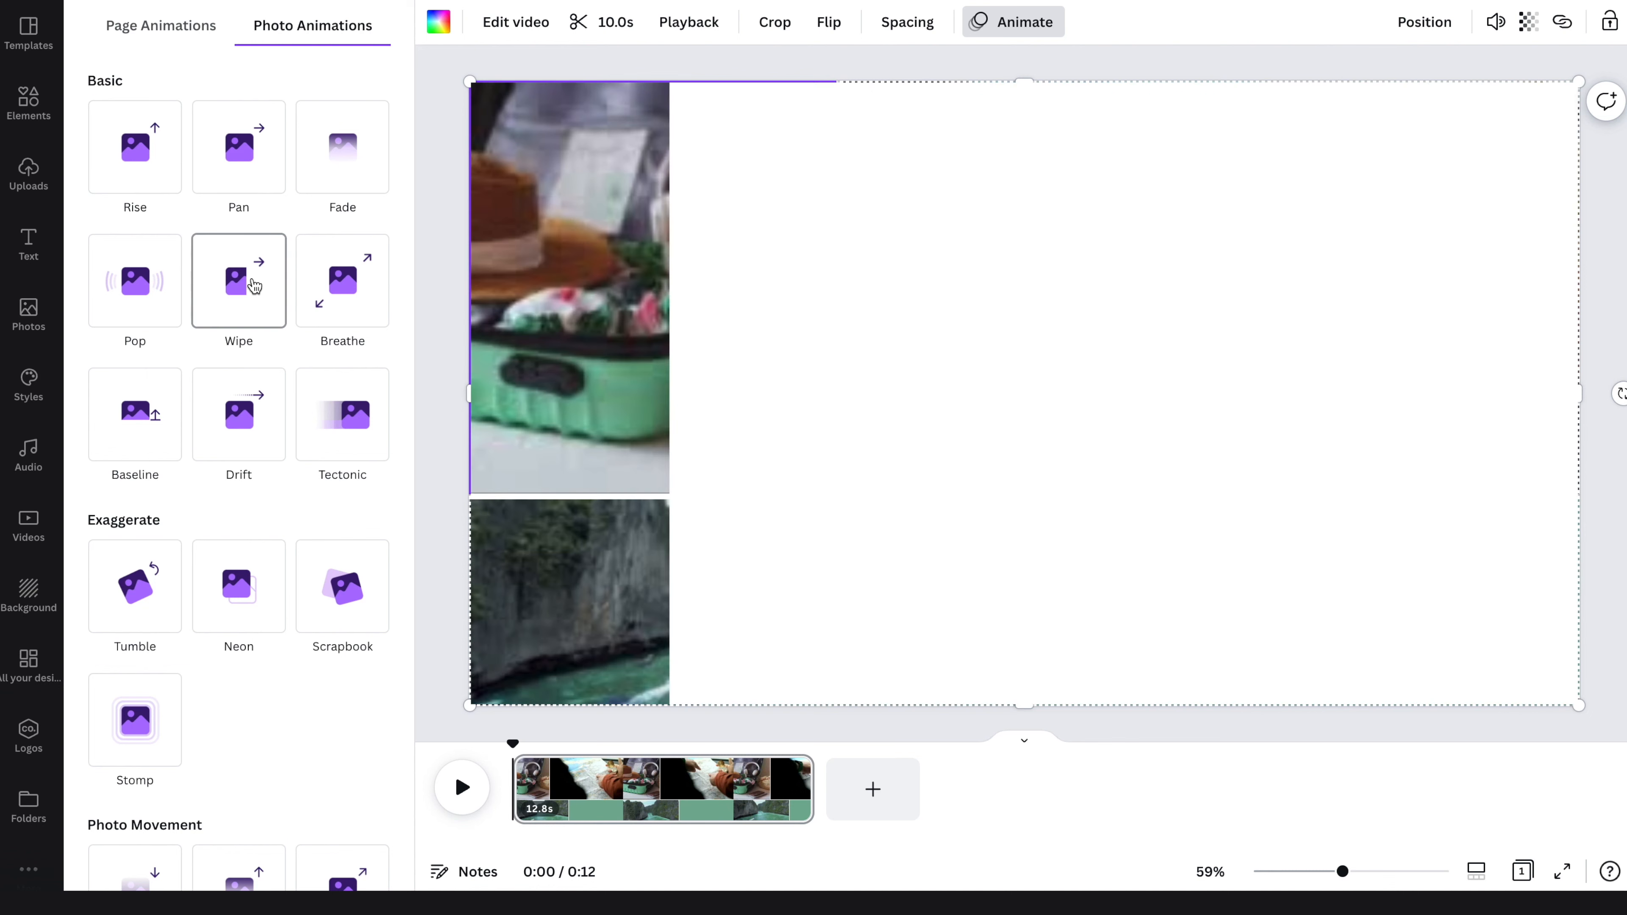
pyautogui.scroll(-2, 218, 665)
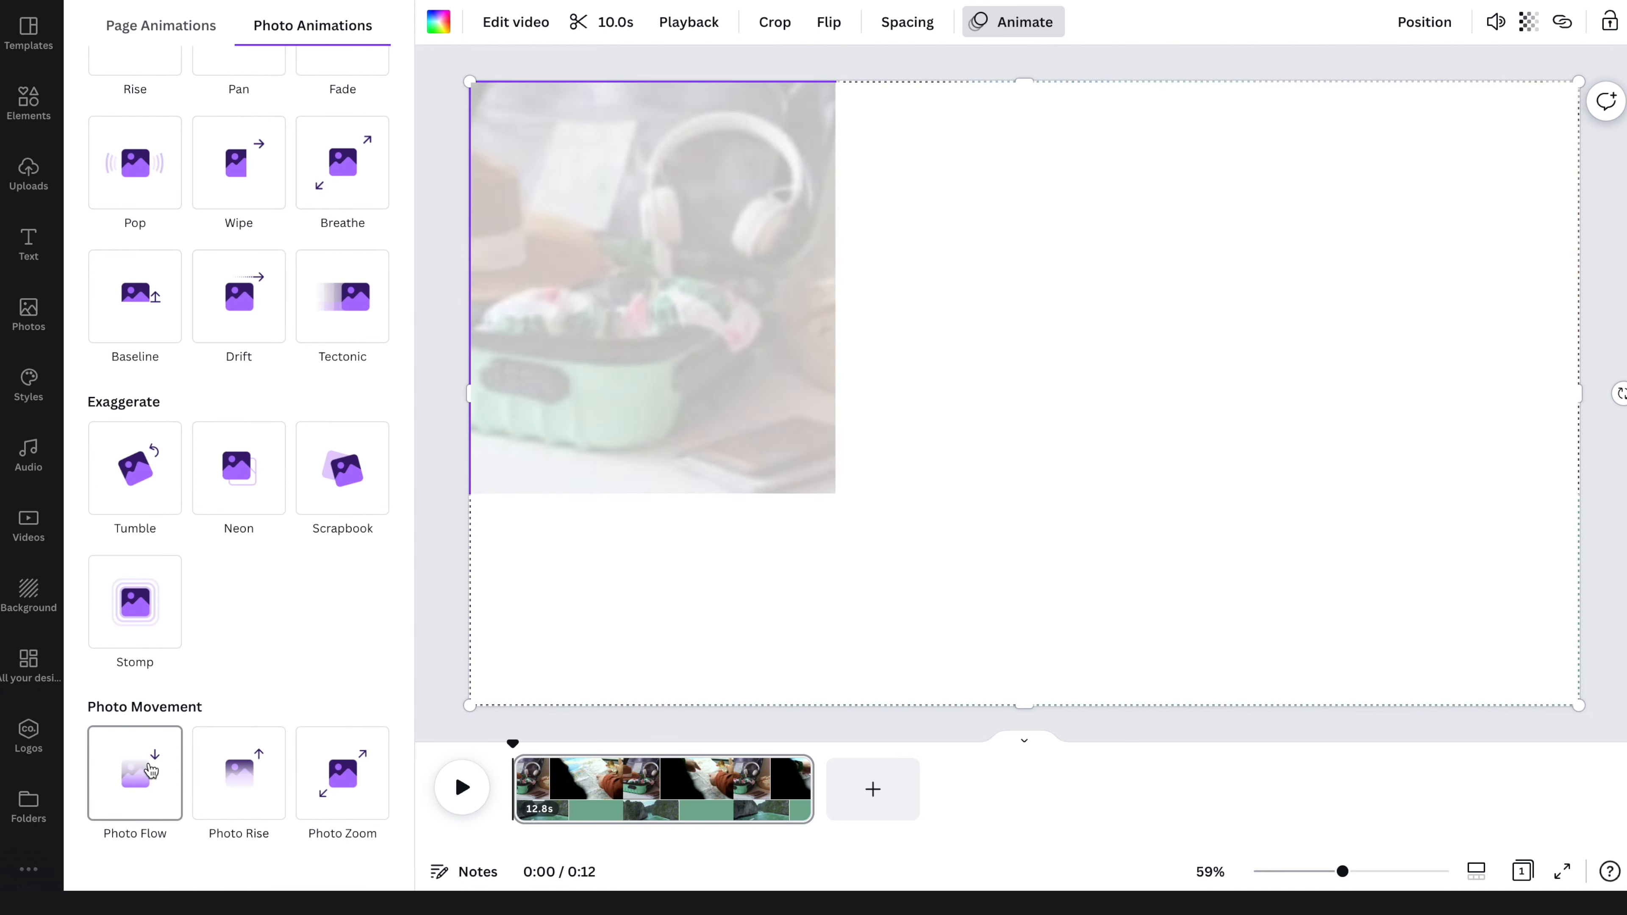
pyautogui.click(246, 779)
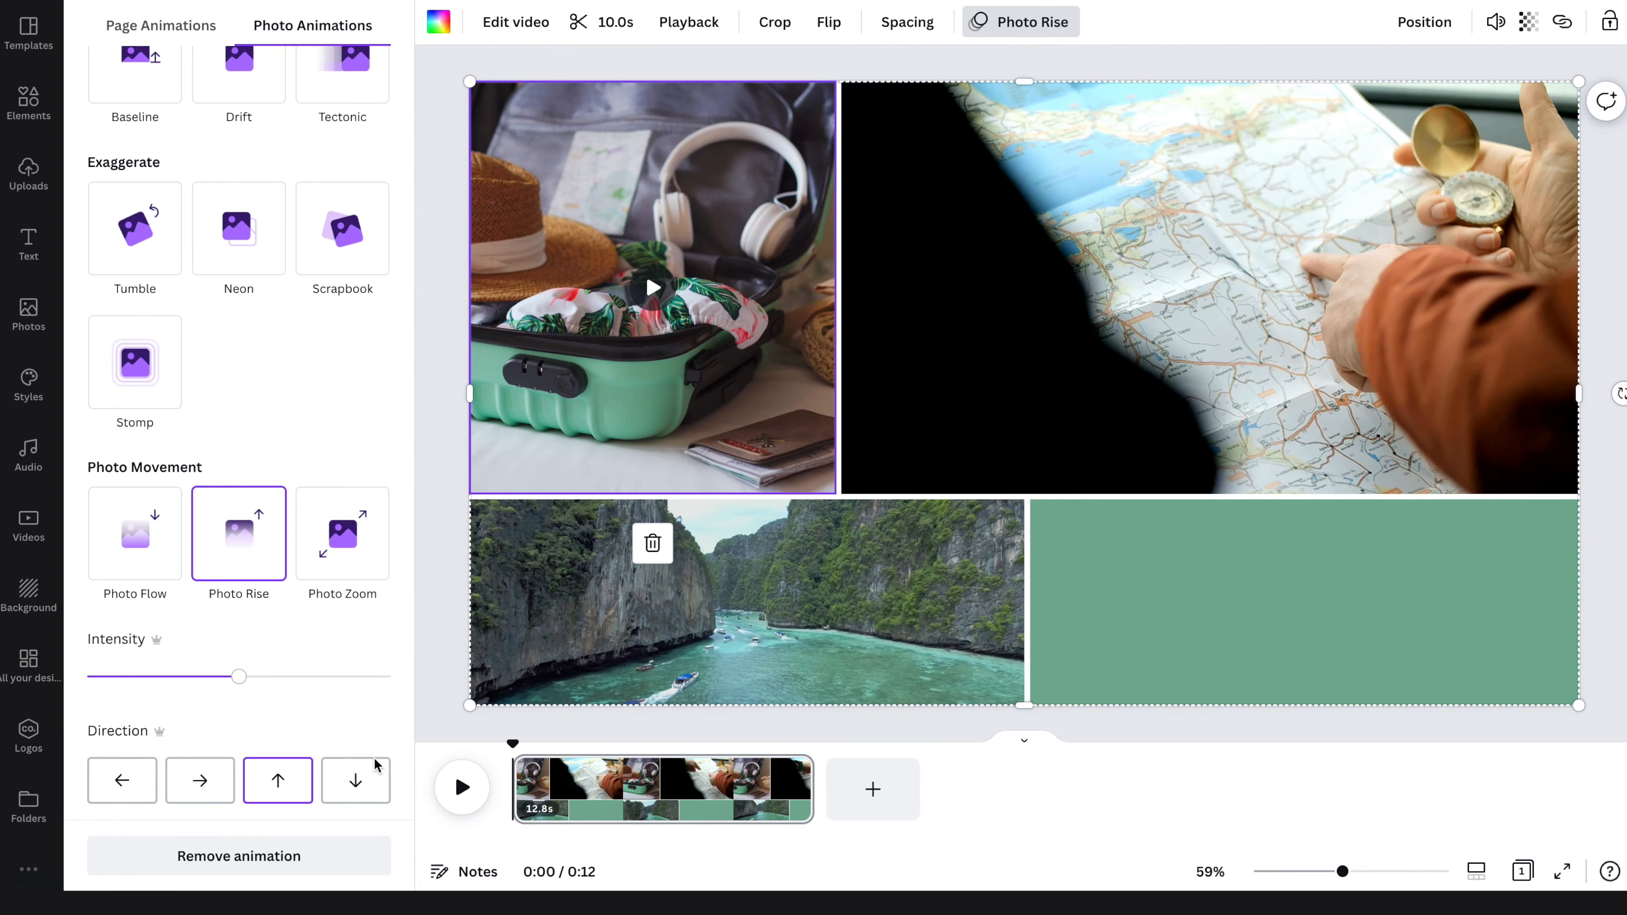
pyautogui.click(362, 775)
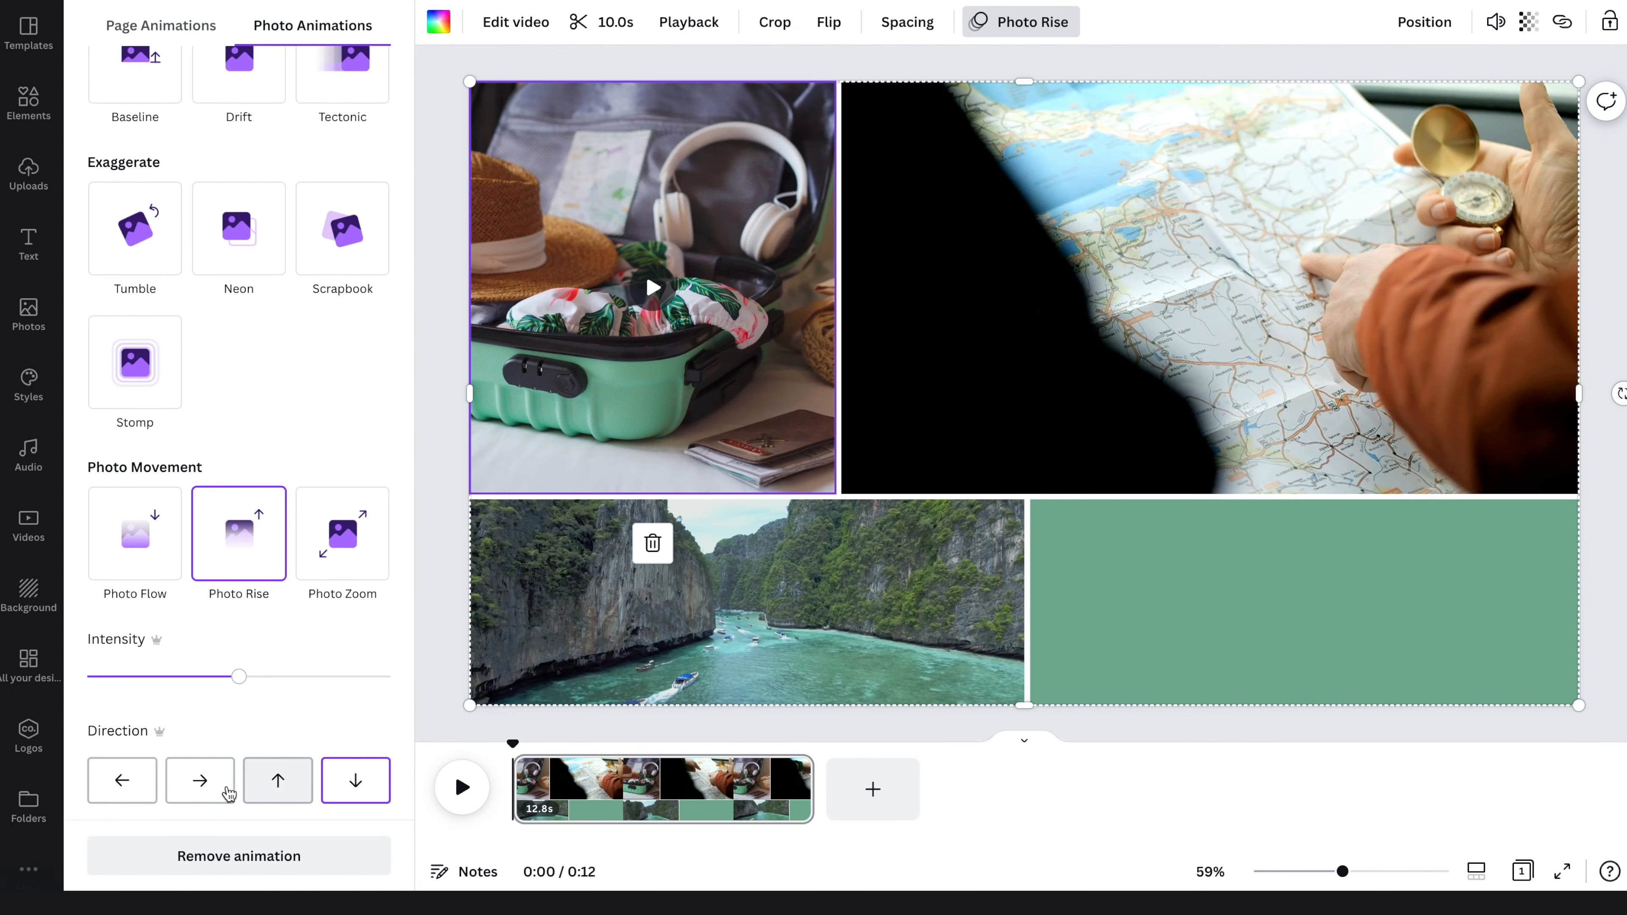
pyautogui.click(204, 795)
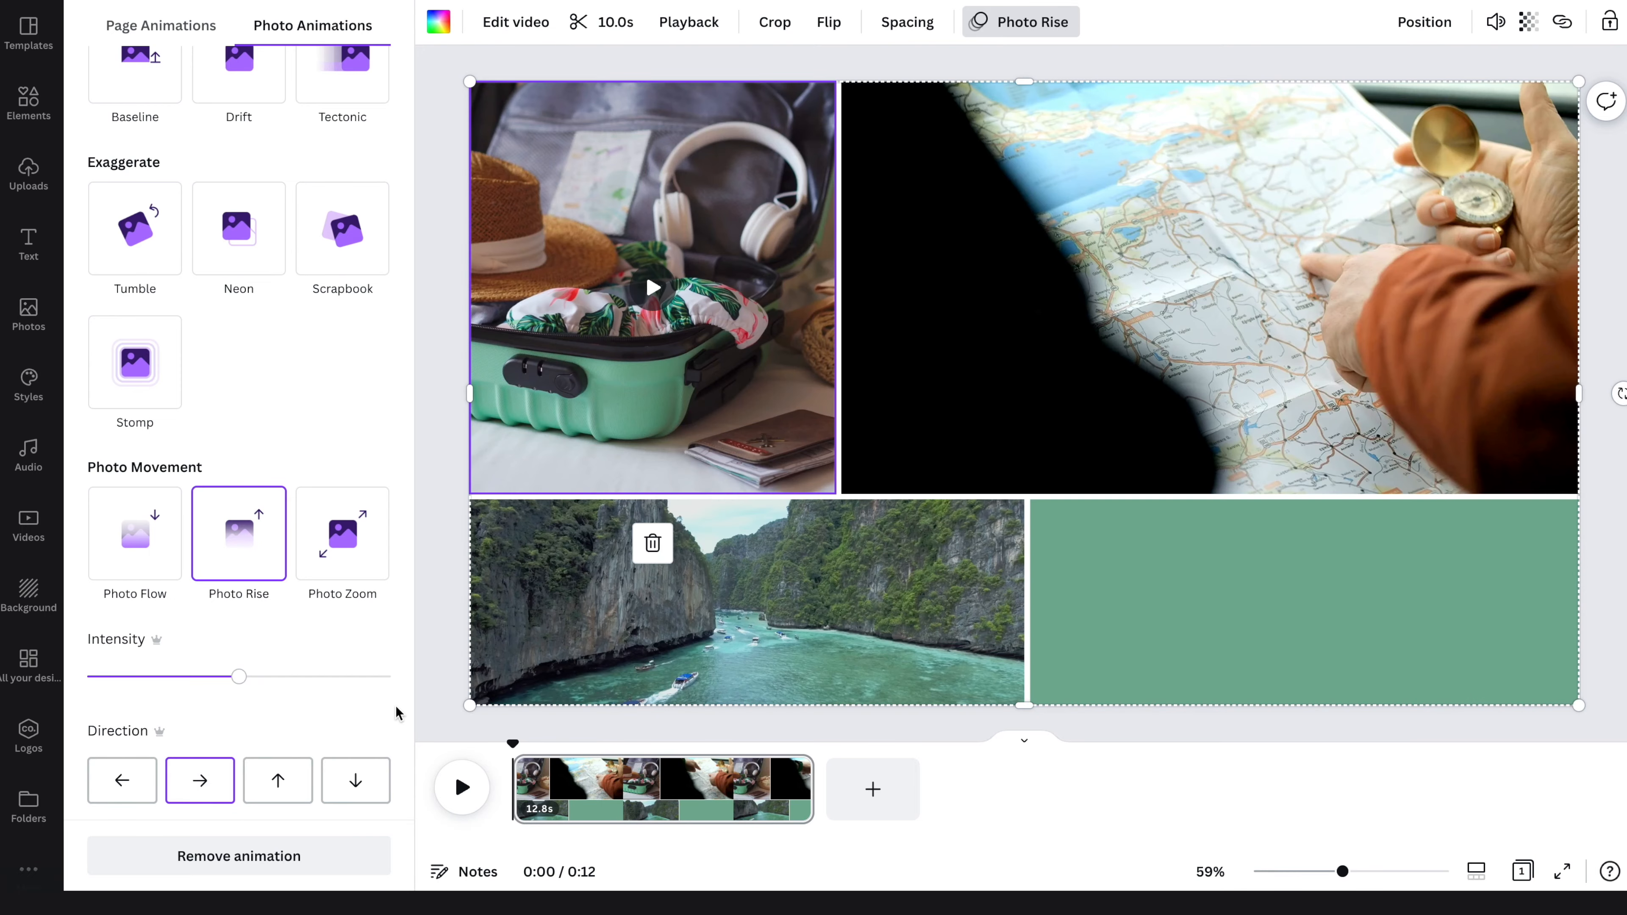
pyautogui.click(443, 699)
# - Trim the suitcase video to 5.0 seconds and shift the kept section toward the middle of the clip
pyautogui.click(984, 280)
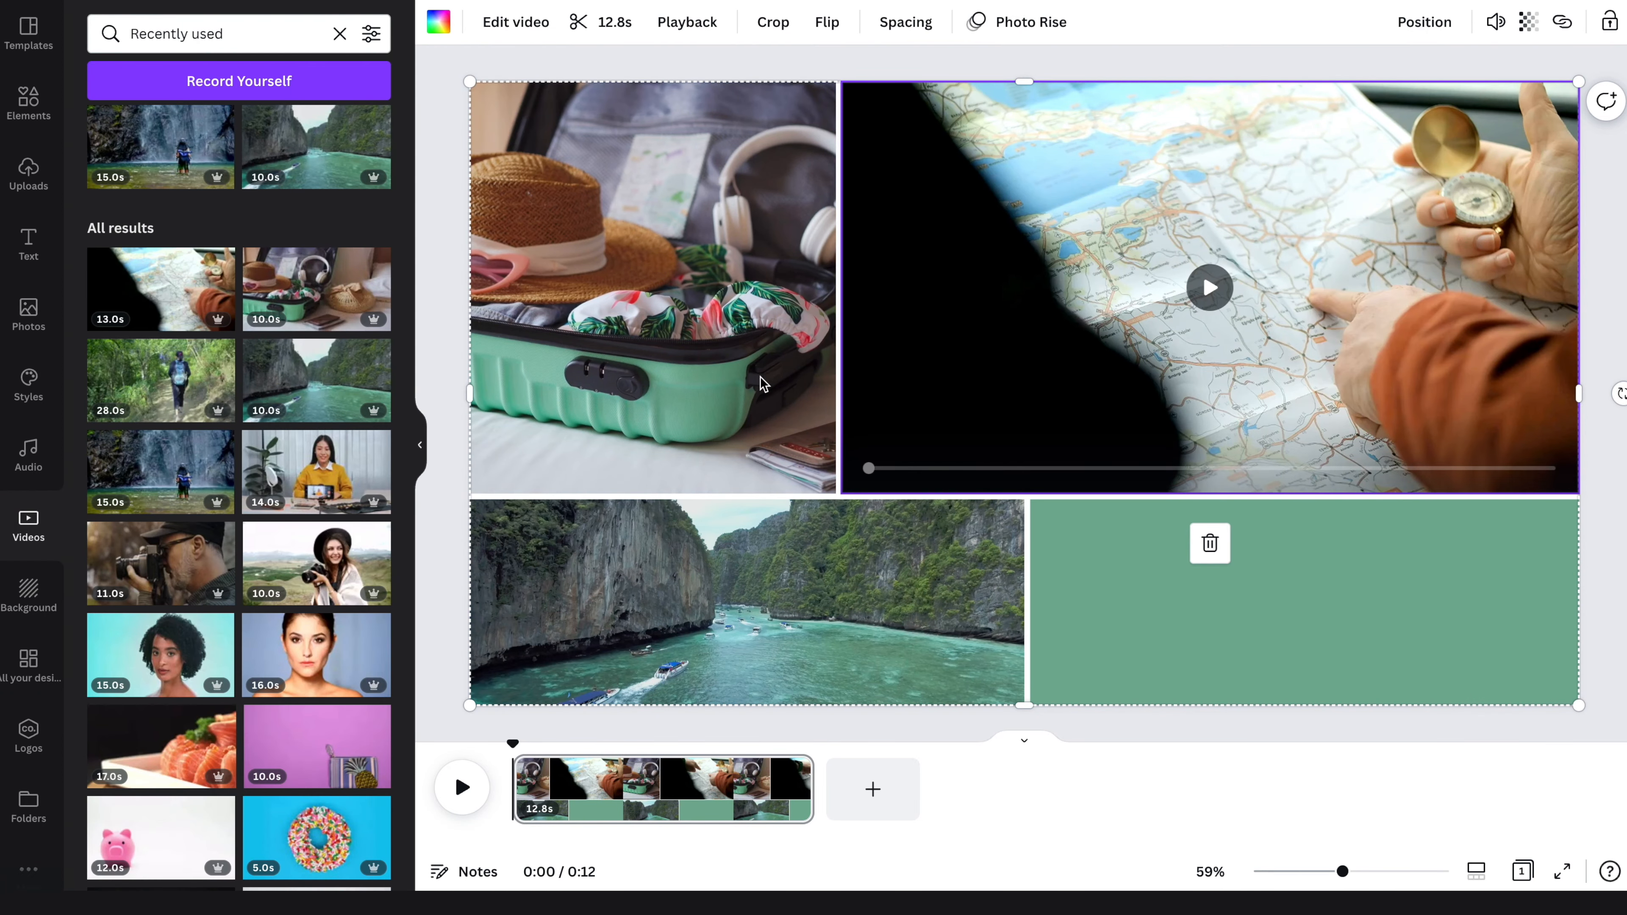
pyautogui.click(779, 385)
pyautogui.click(609, 22)
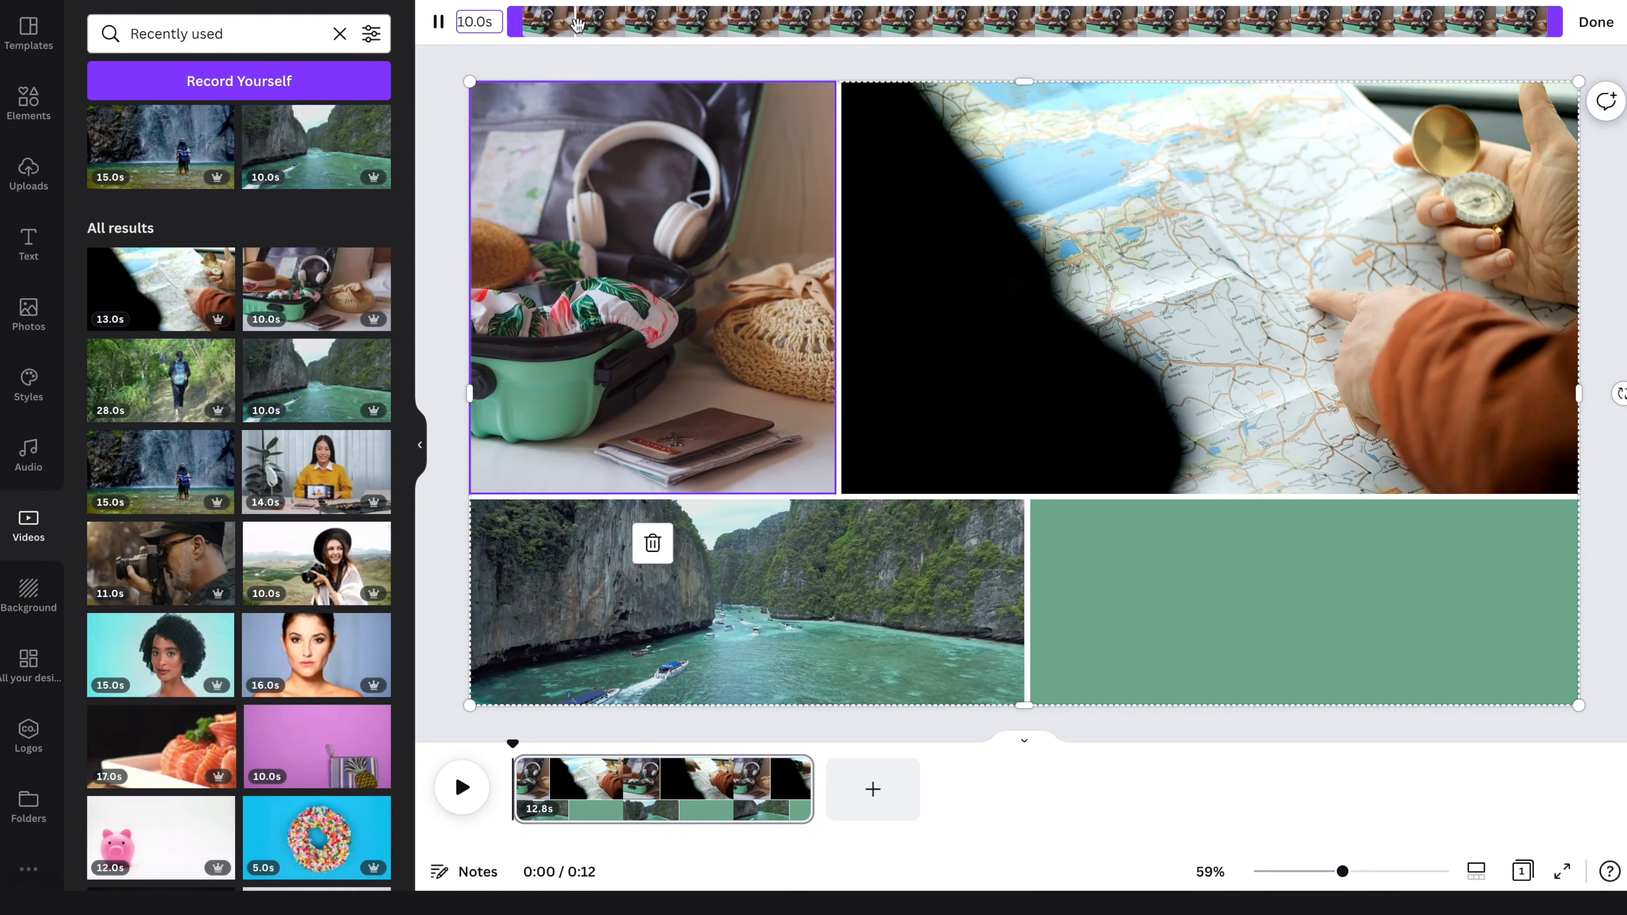
pyautogui.click(437, 23)
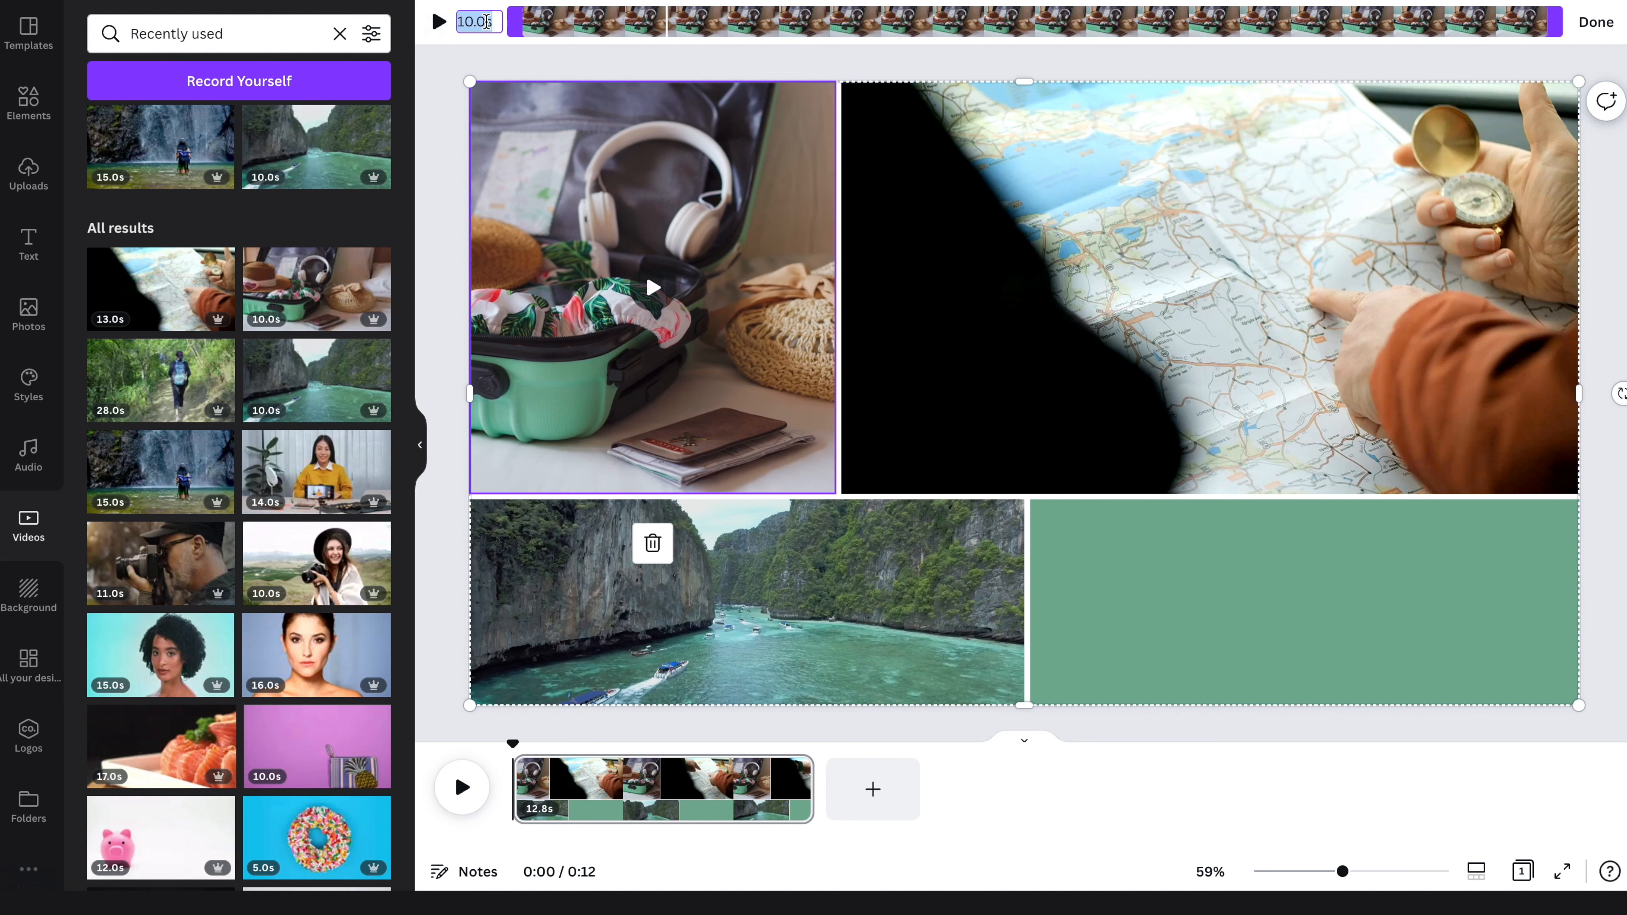
pyautogui.press('Return')
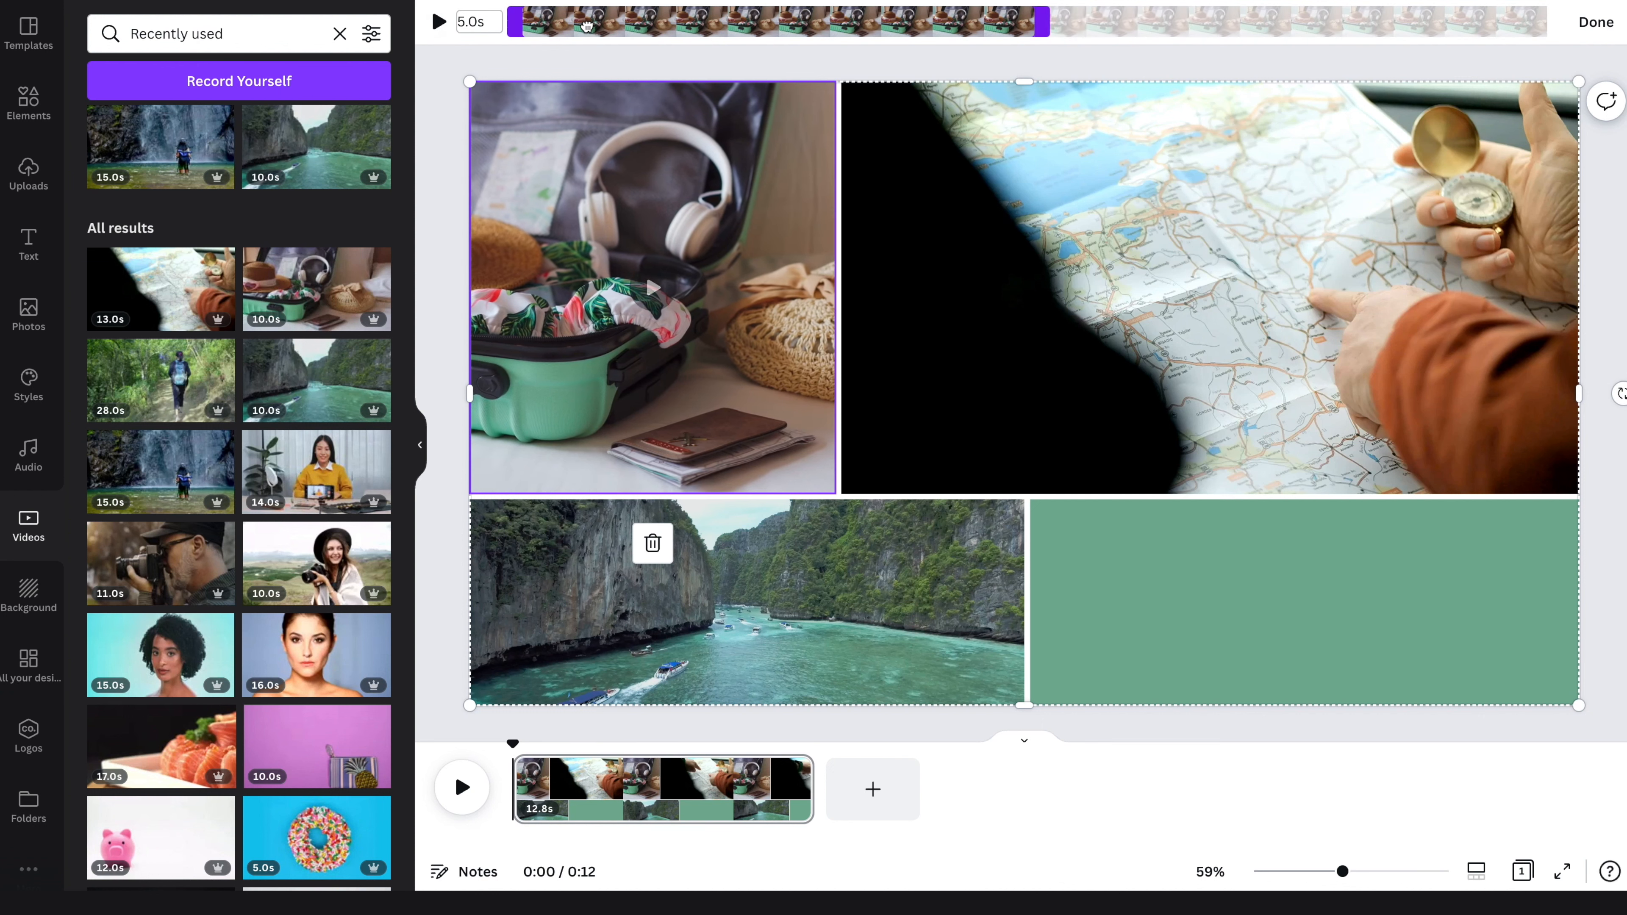
pyautogui.moveTo(587, 26); pyautogui.dragTo(776, 27)
pyautogui.click(1594, 23)
# - Trim the map video in the collage to 5.0 seconds
pyautogui.click(1209, 192)
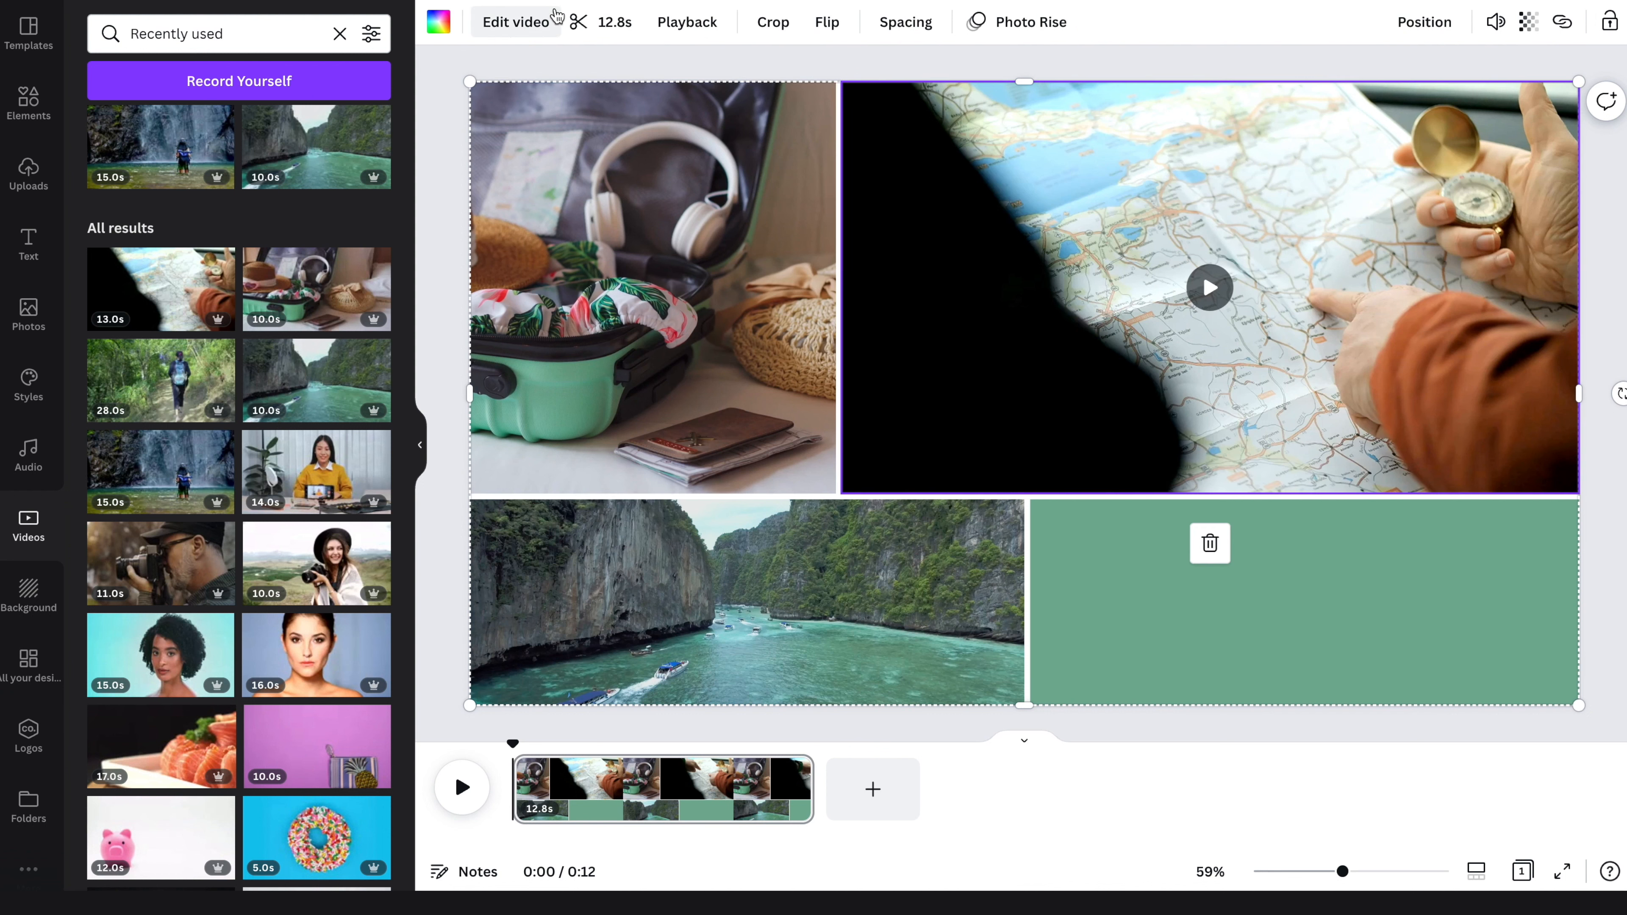
pyautogui.click(578, 21)
pyautogui.write('5')
pyautogui.press('Return')
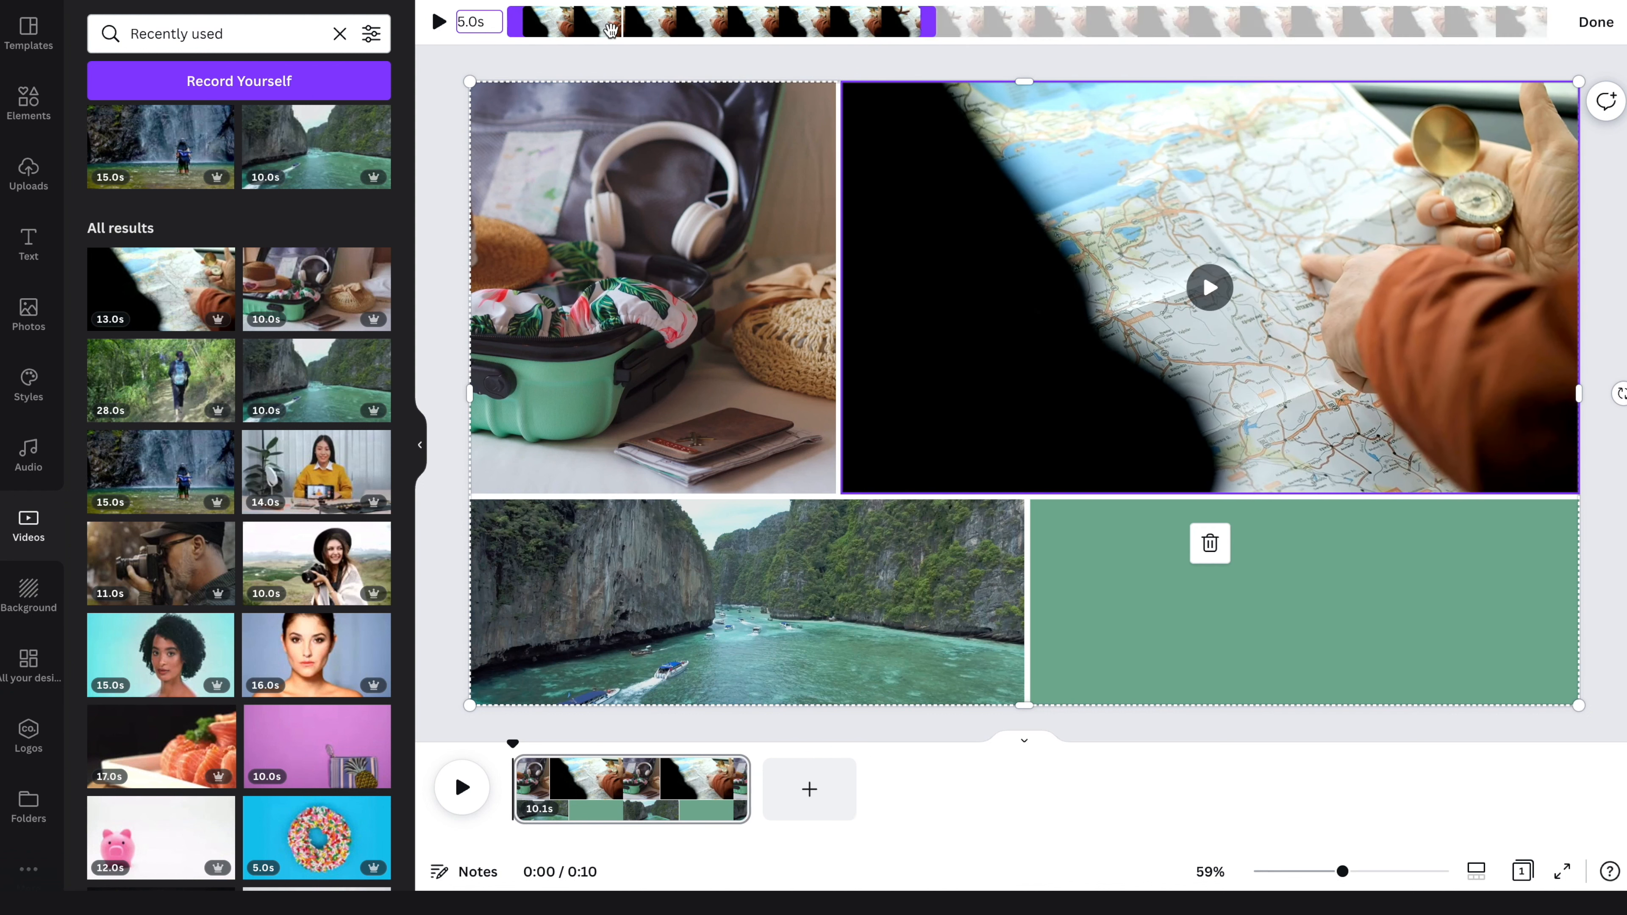
# - Trim the boat and cliffs video in the collage to 5.0 seconds and play the page
pyautogui.click(569, 546)
pyautogui.click(595, 22)
pyautogui.click(477, 22)
pyautogui.write('5')
pyautogui.press('Return')
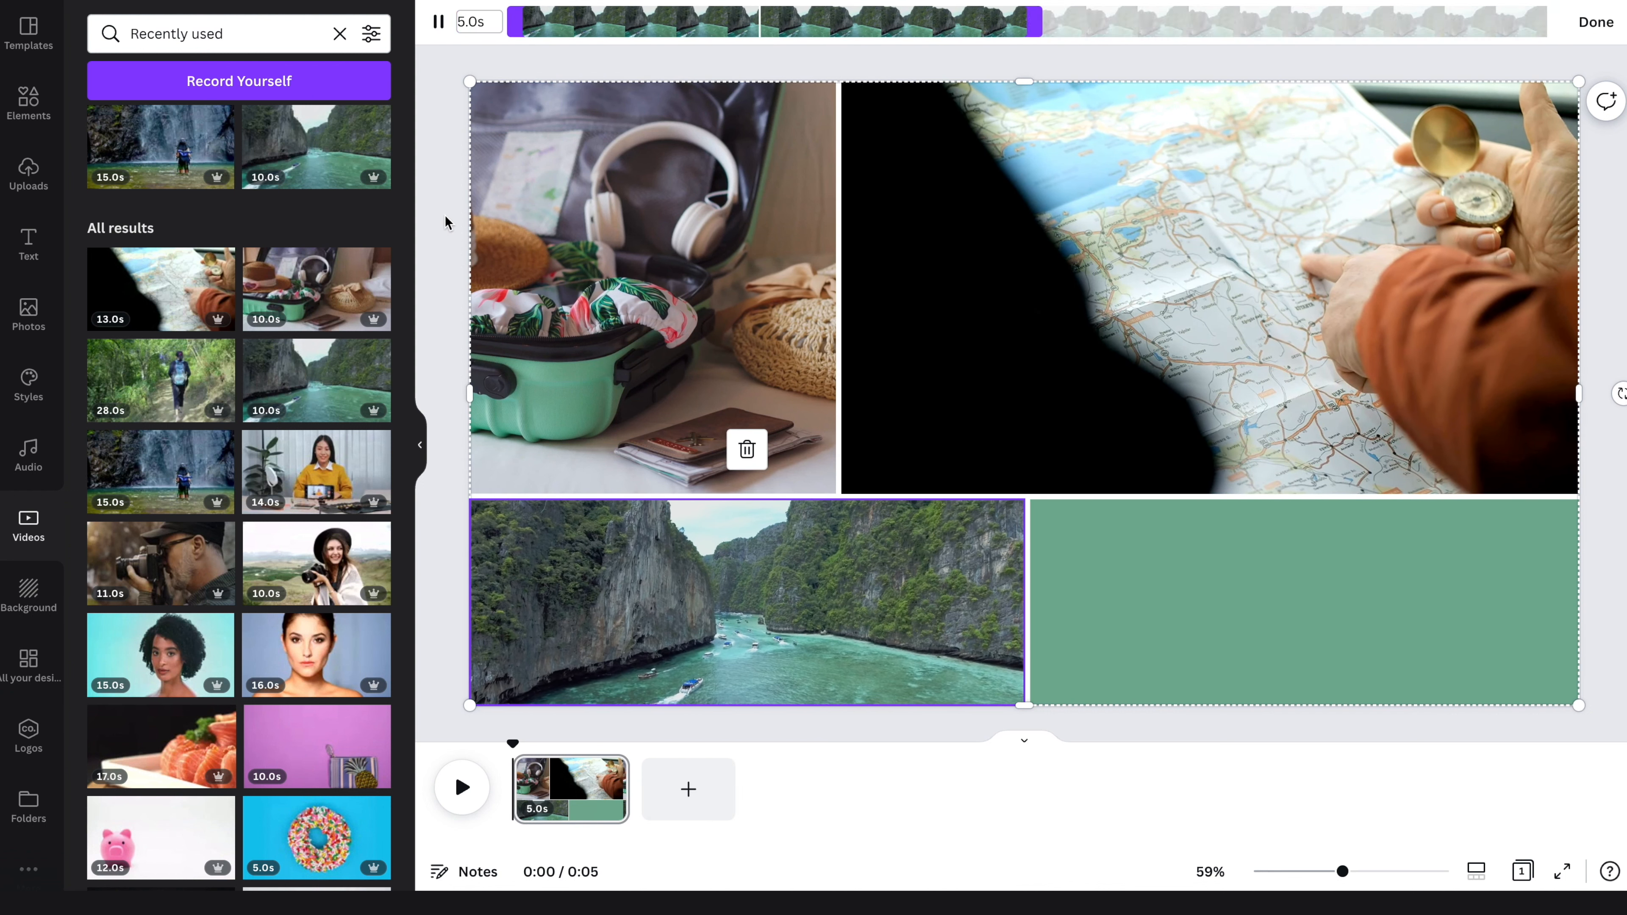
pyautogui.click(461, 789)
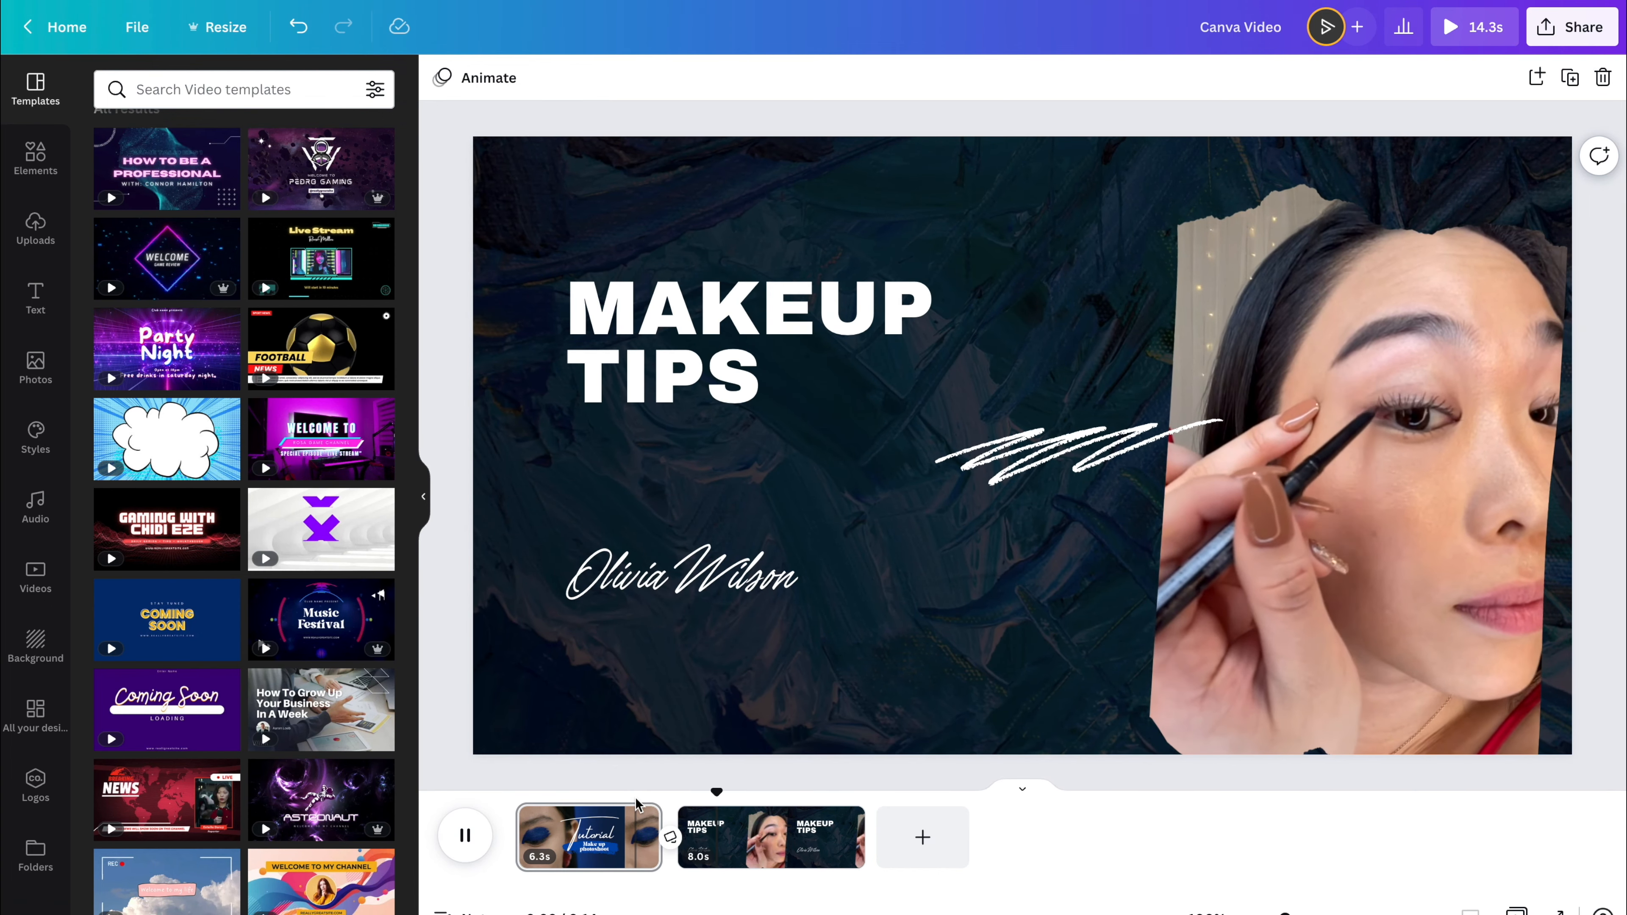
# - Pause the makeup video and select Instagram Story as the format for resizing it
pyautogui.press('space')
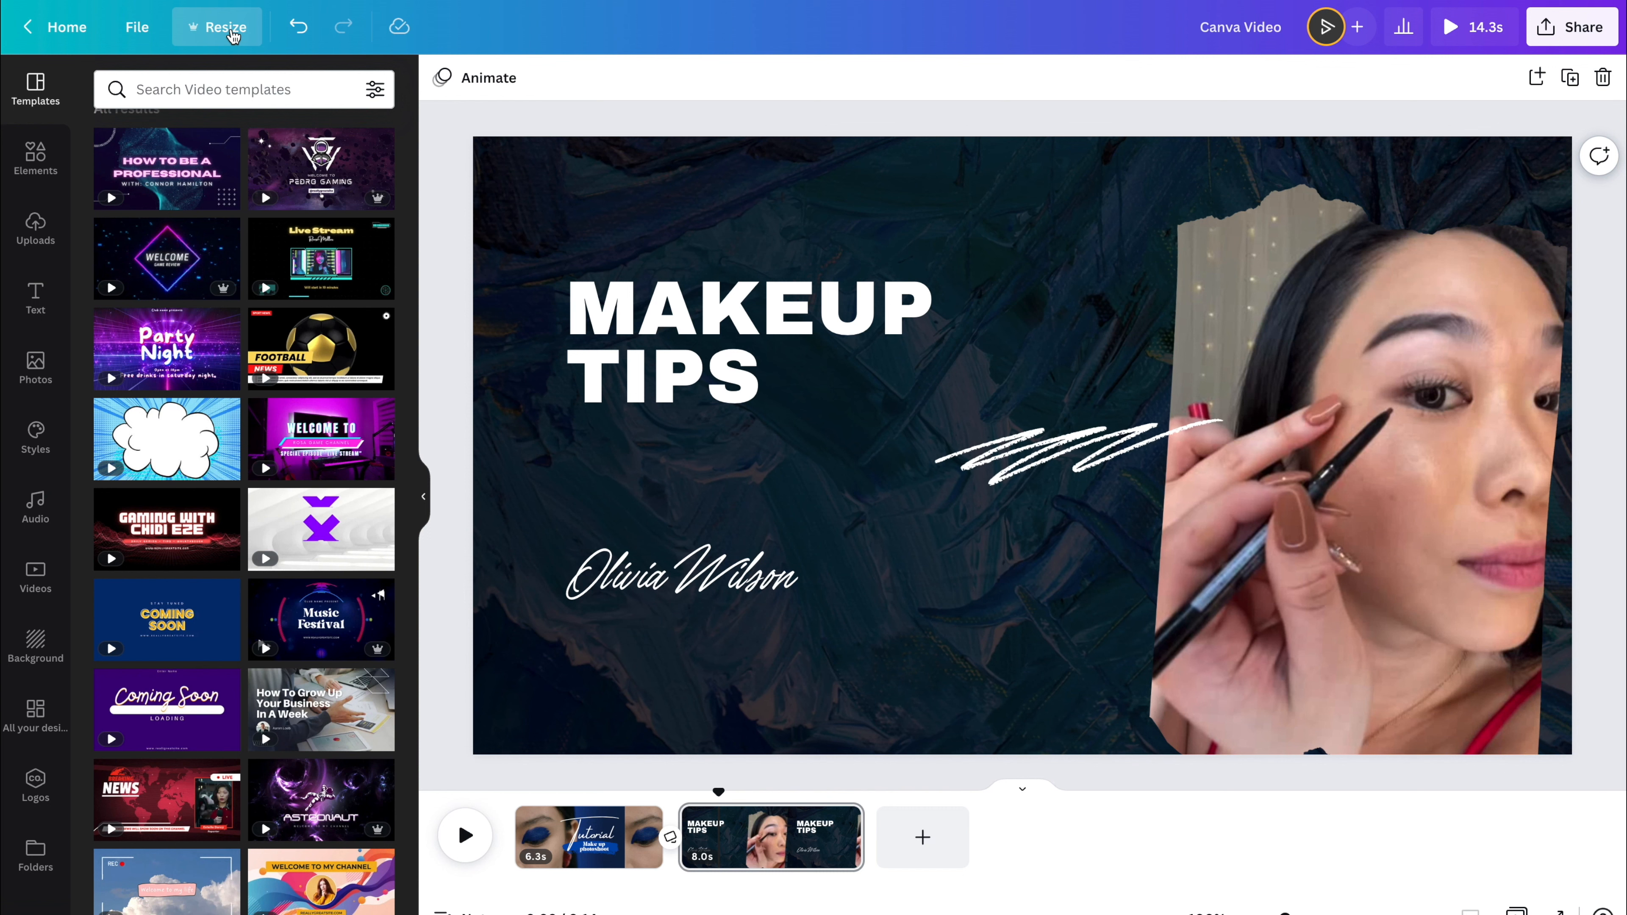
pyautogui.click(233, 36)
pyautogui.scroll(-15, 309, 302)
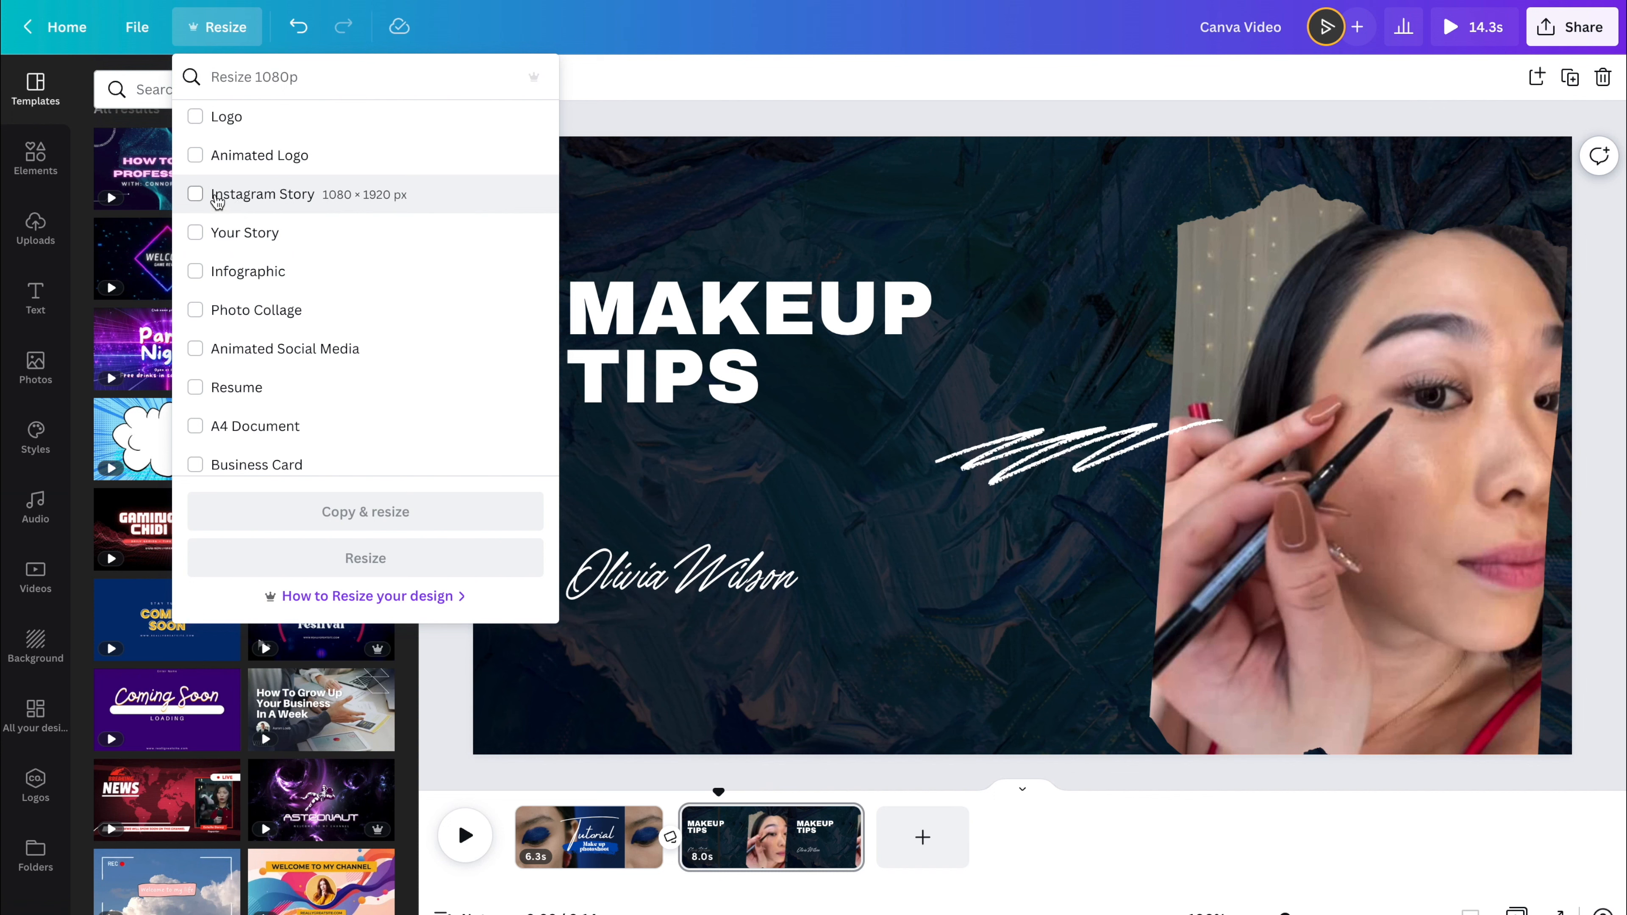
pyautogui.click(195, 194)
pyautogui.scroll(10, 212, 195)
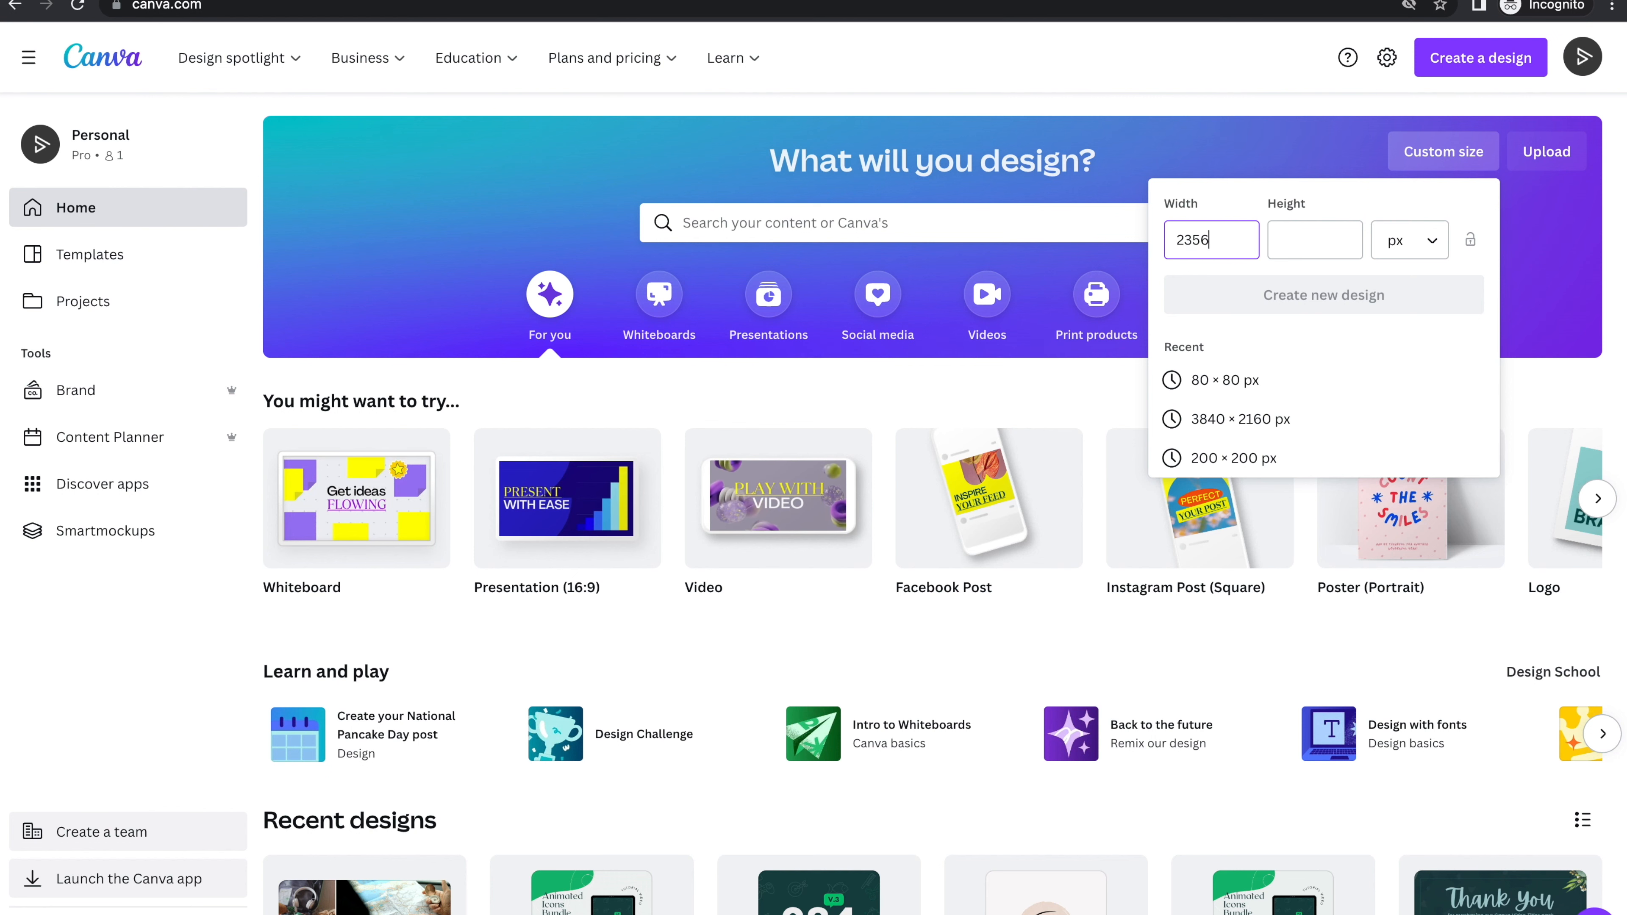
# - Create a new custom-size design 2356 px wide and 1578 px high
pyautogui.write('78')
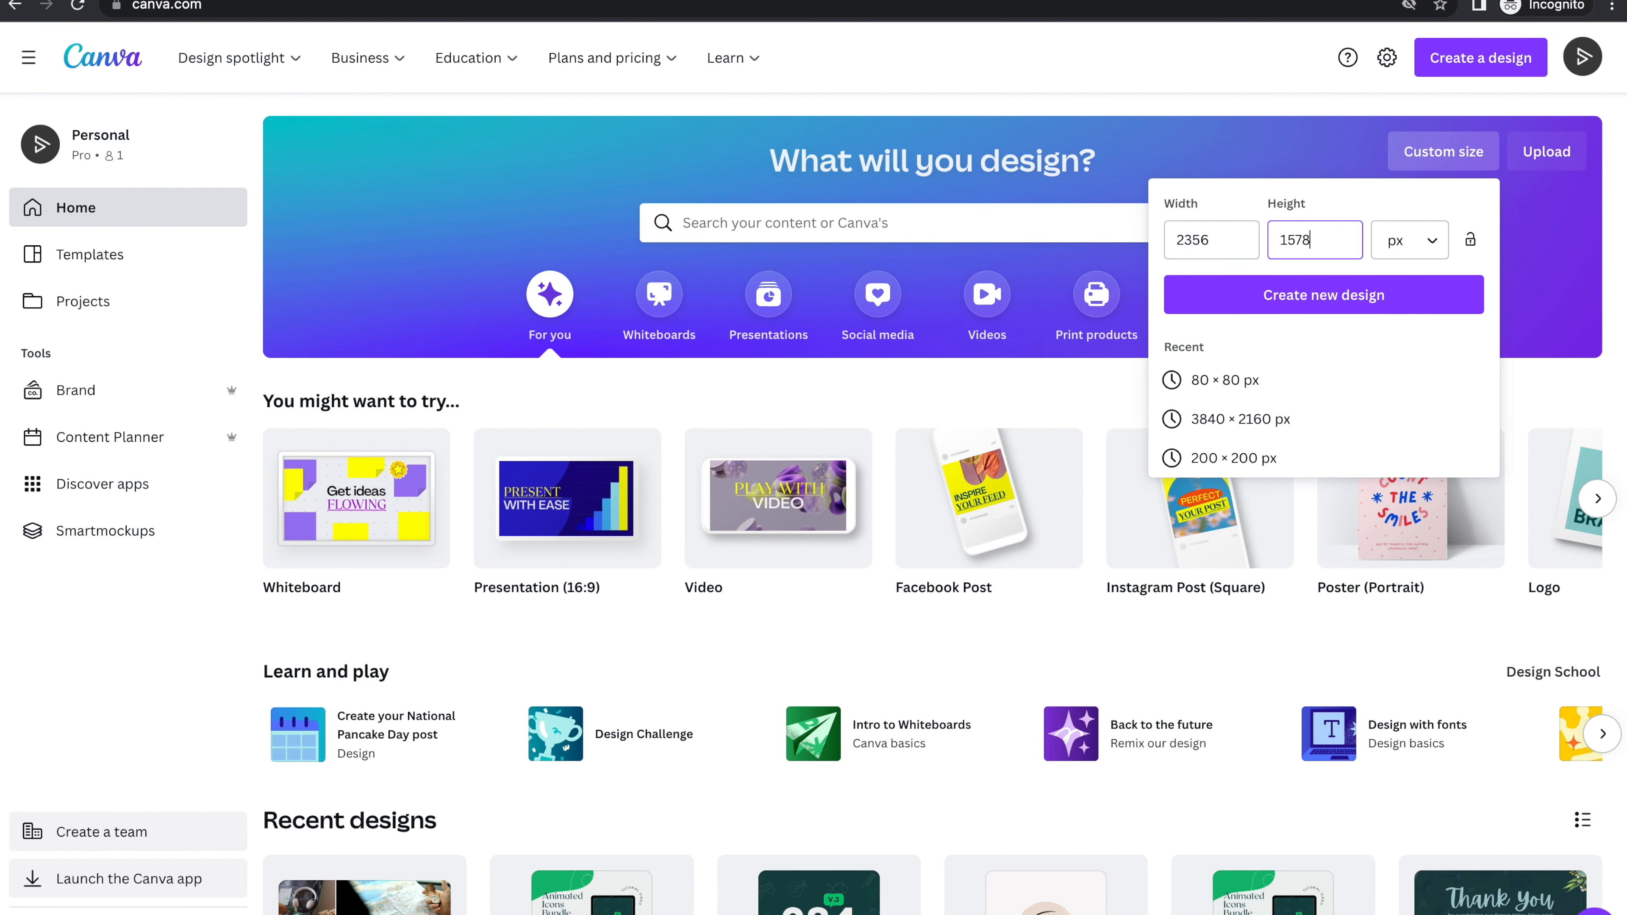
pyautogui.click(1353, 308)
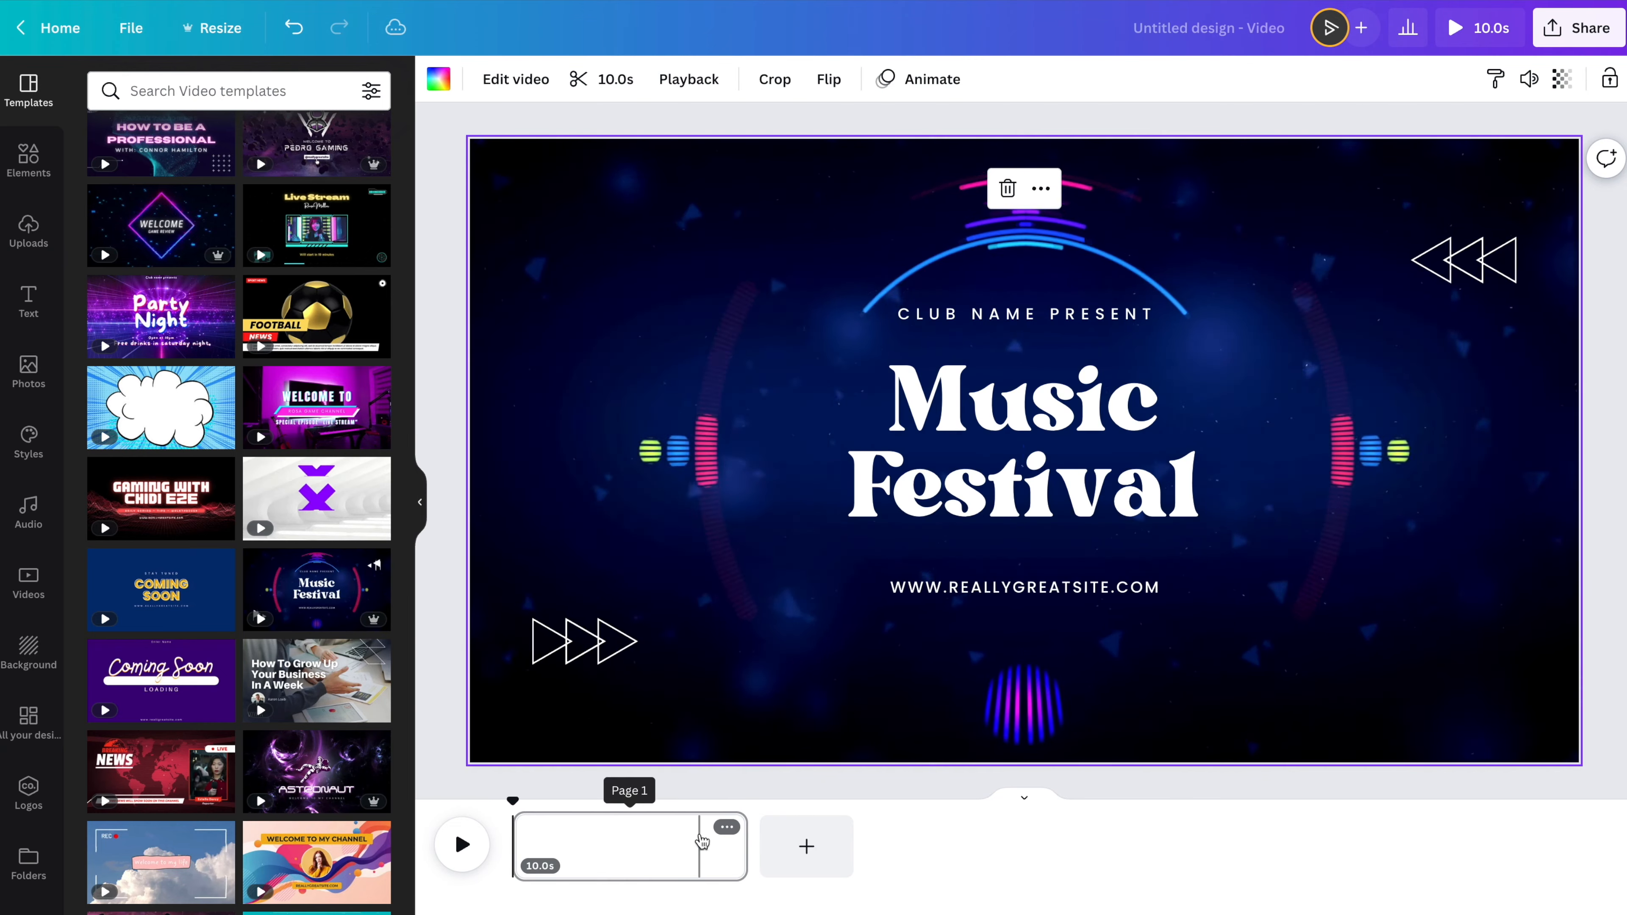
# - Add two pages after the Music Festival page, using the Astronaut template and the News presenter template
pyautogui.click(788, 844)
pyautogui.click(330, 790)
pyautogui.scroll(-3, 330, 790)
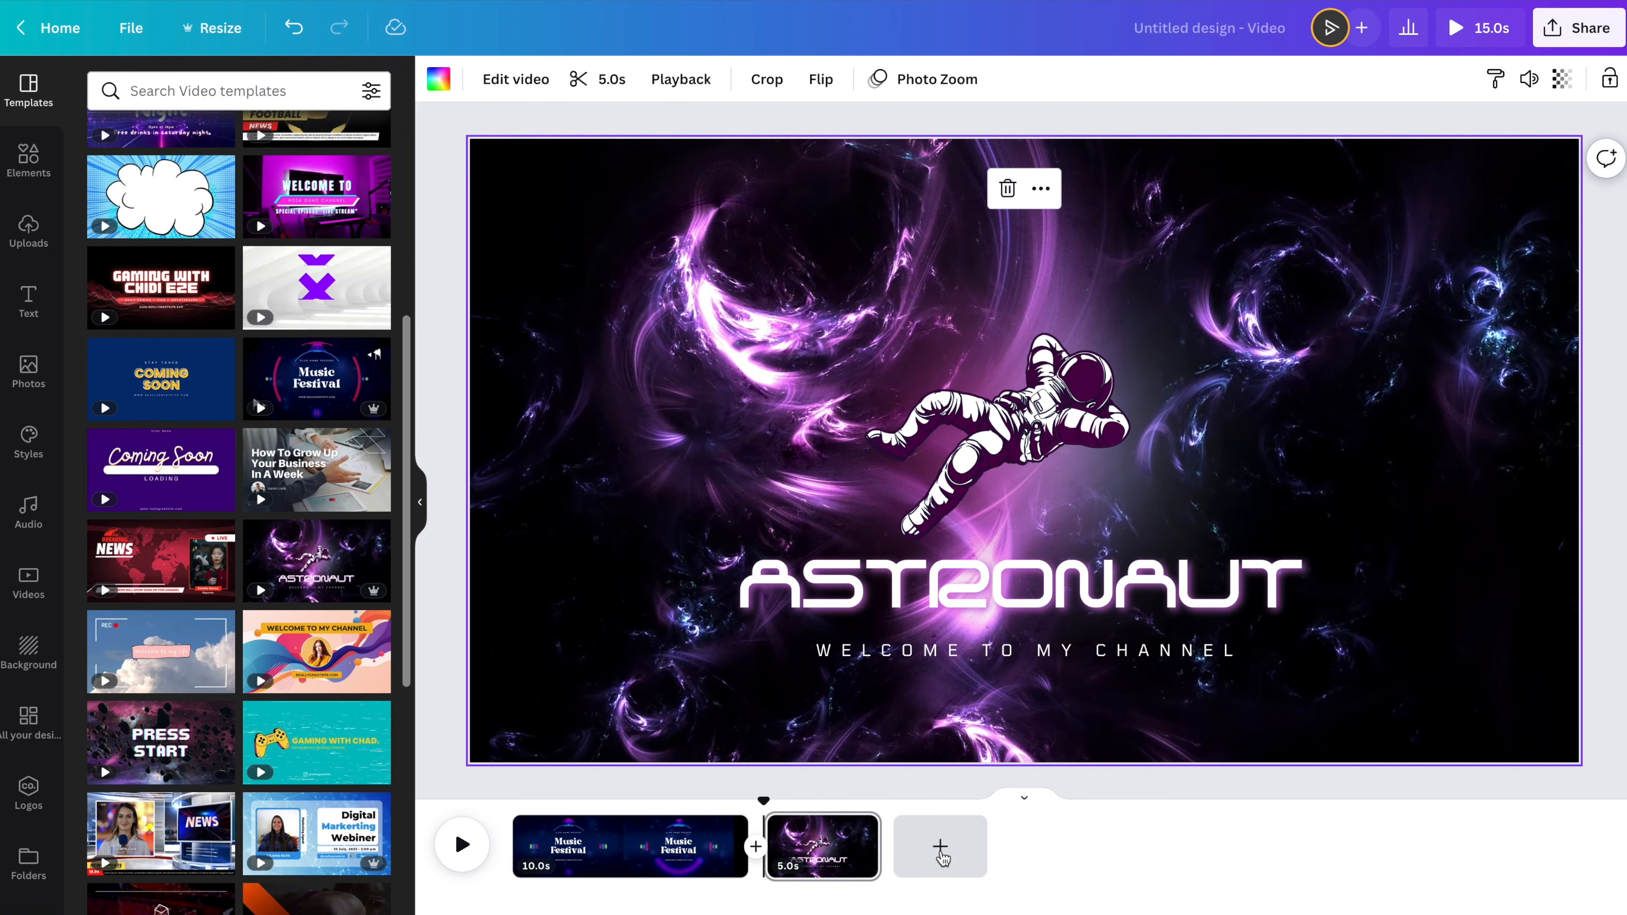
pyautogui.click(939, 847)
pyautogui.click(149, 845)
# - Apply the Match & Move transition between the Music Festival and Astronaut pages, trying Line Wipe first
pyautogui.click(754, 847)
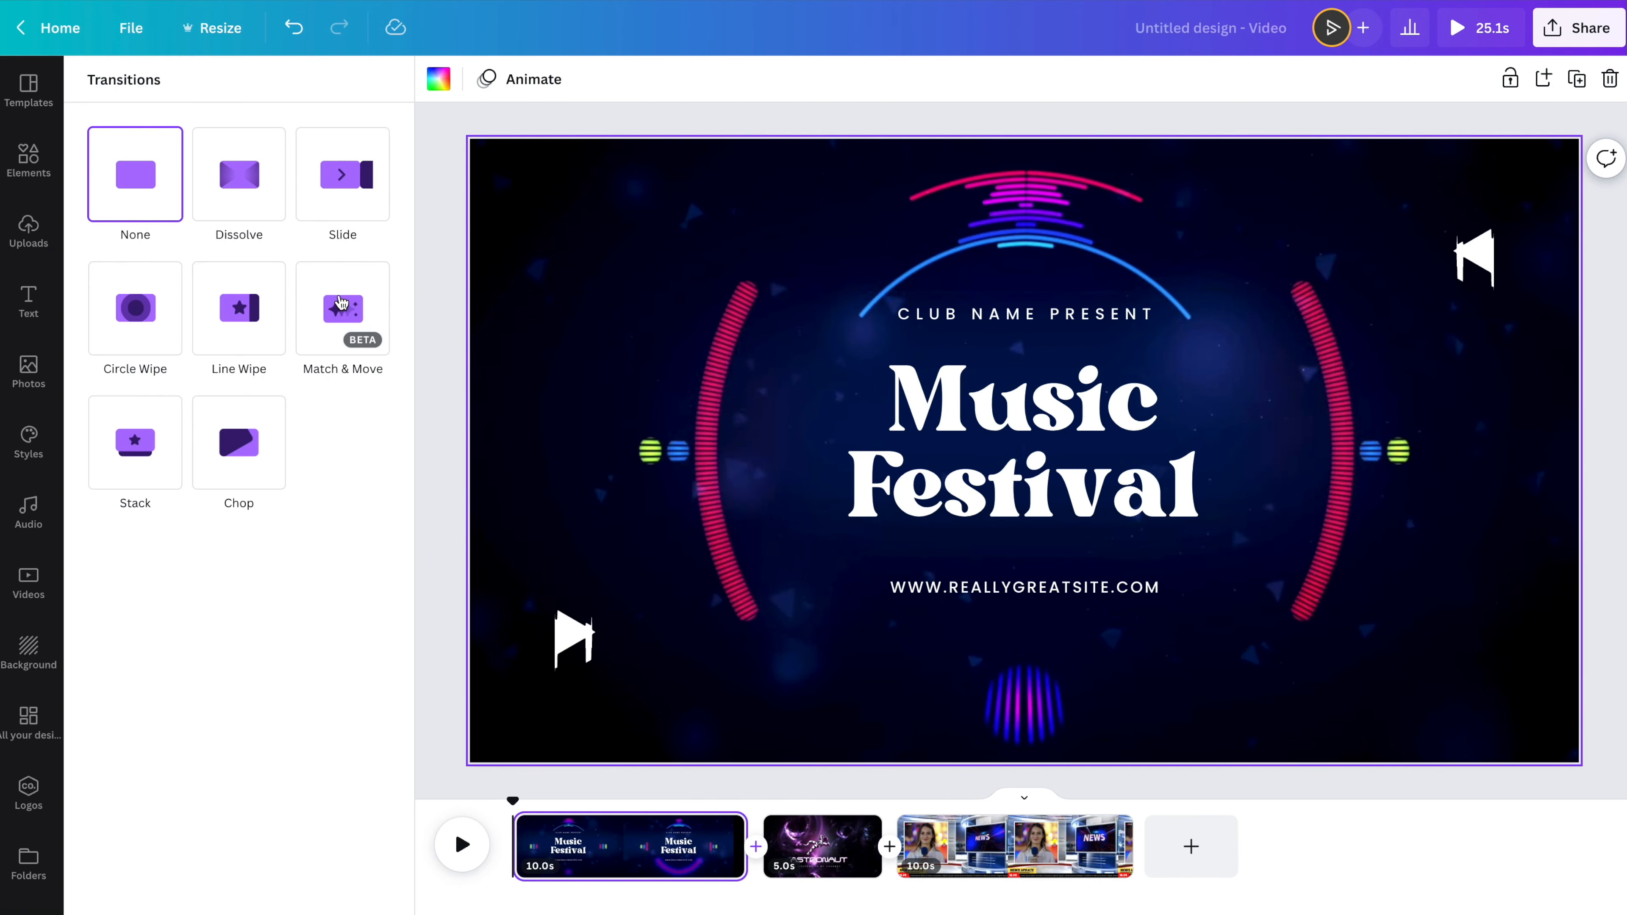
pyautogui.click(239, 307)
pyautogui.click(333, 307)
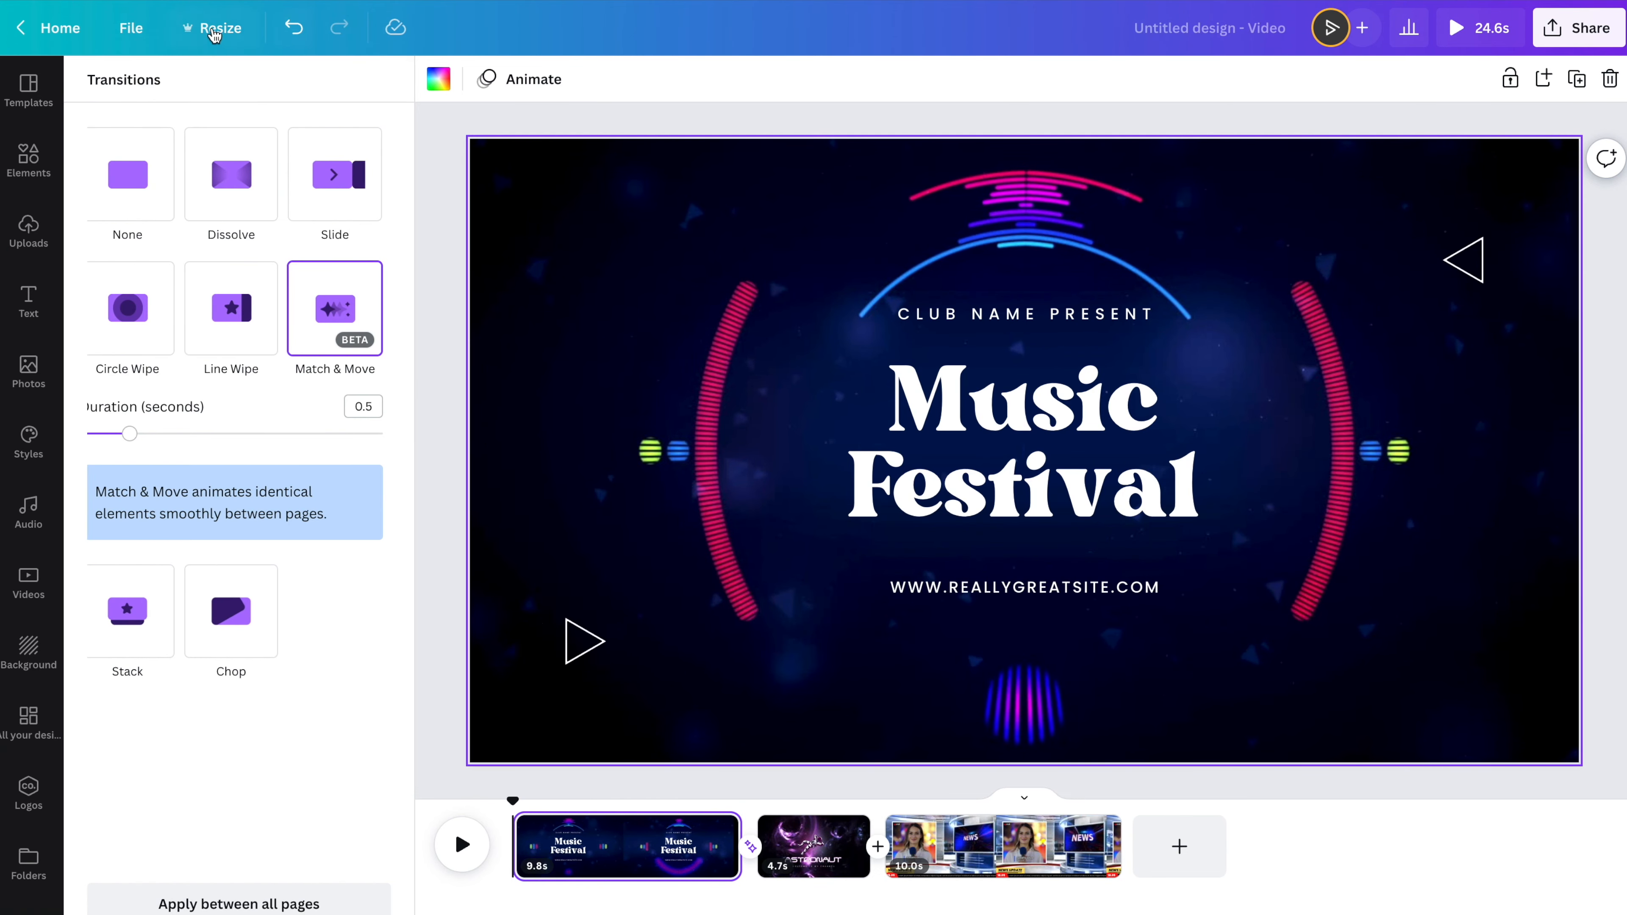
# - Choose a custom size for resizing the Music Festival design and set its width to 3840 px
pyautogui.click(218, 27)
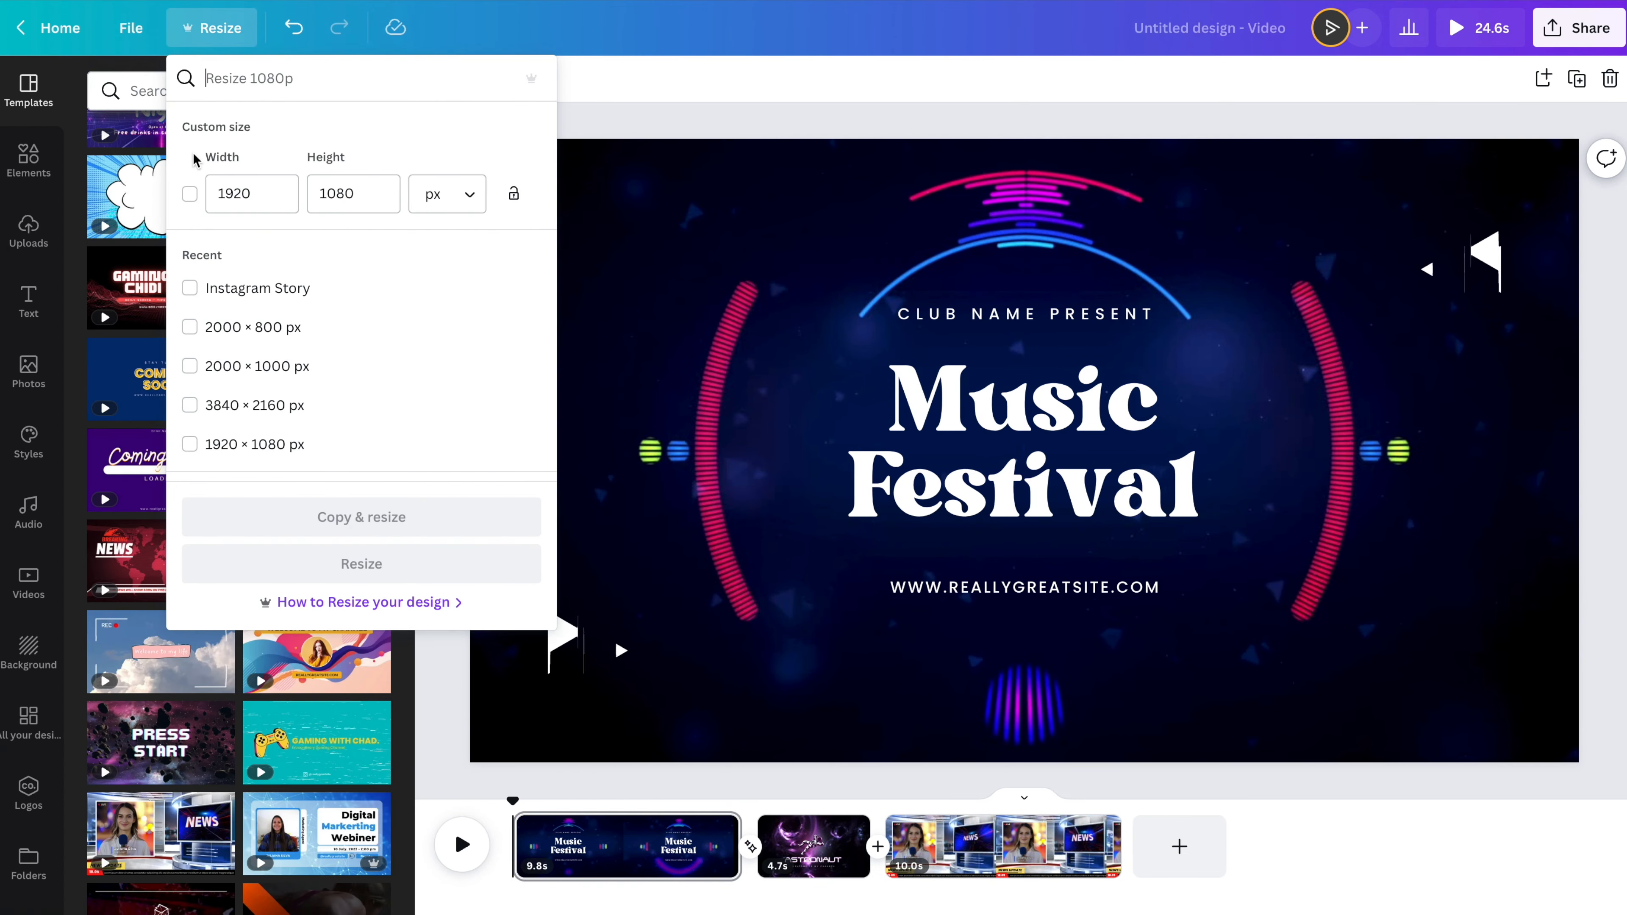
pyautogui.click(190, 194)
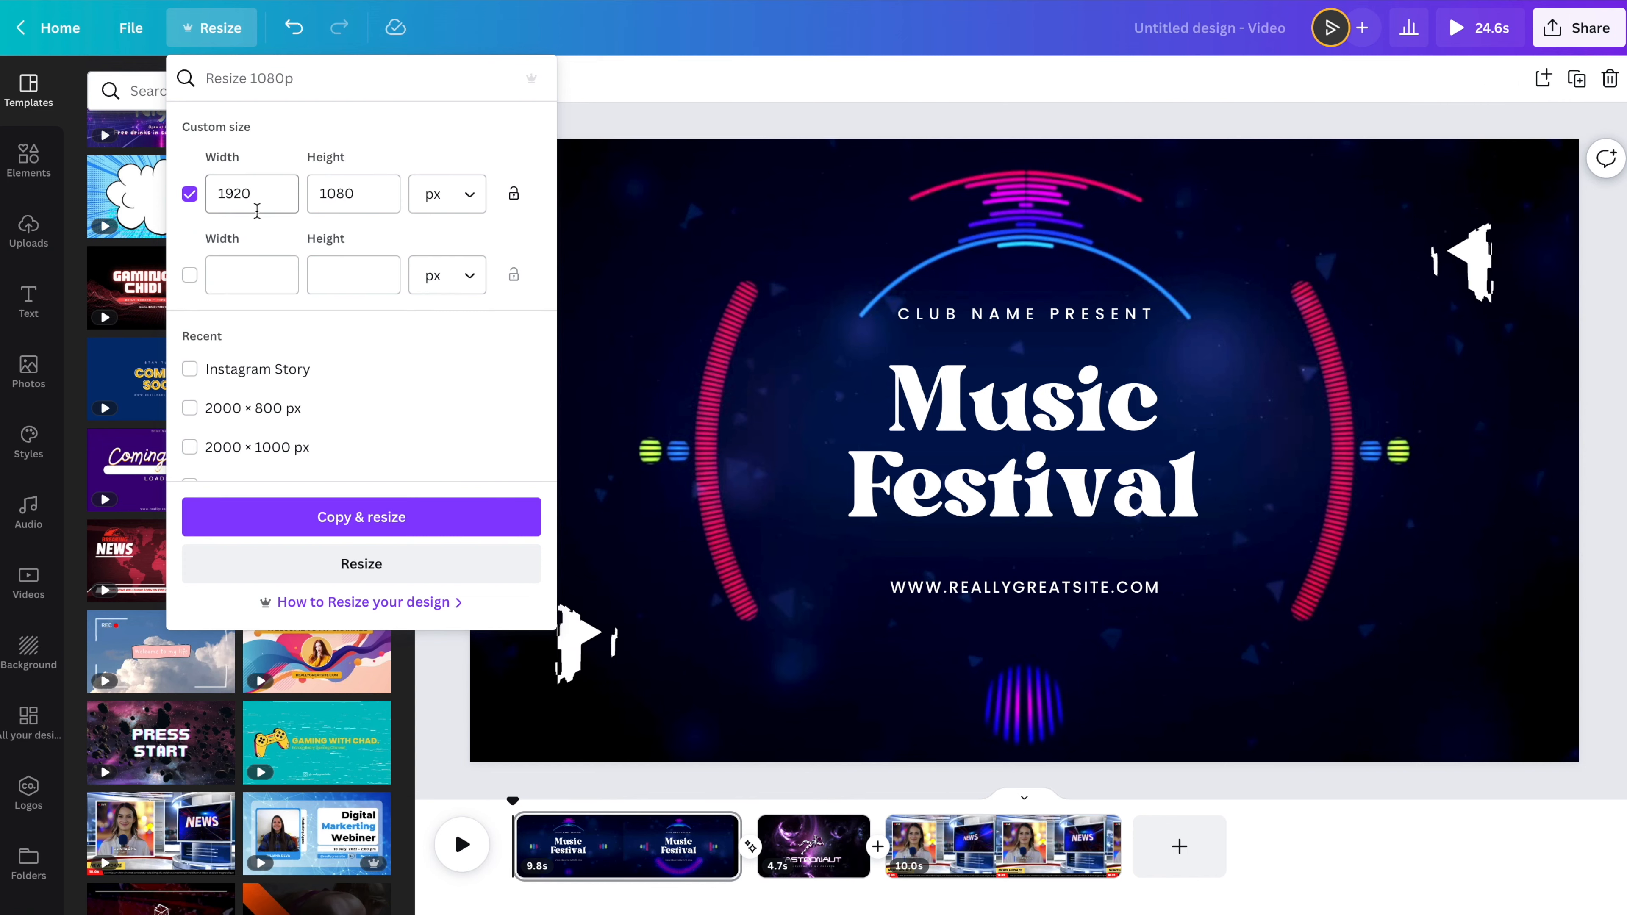
pyautogui.doubleClick(240, 193)
pyautogui.write('3840')
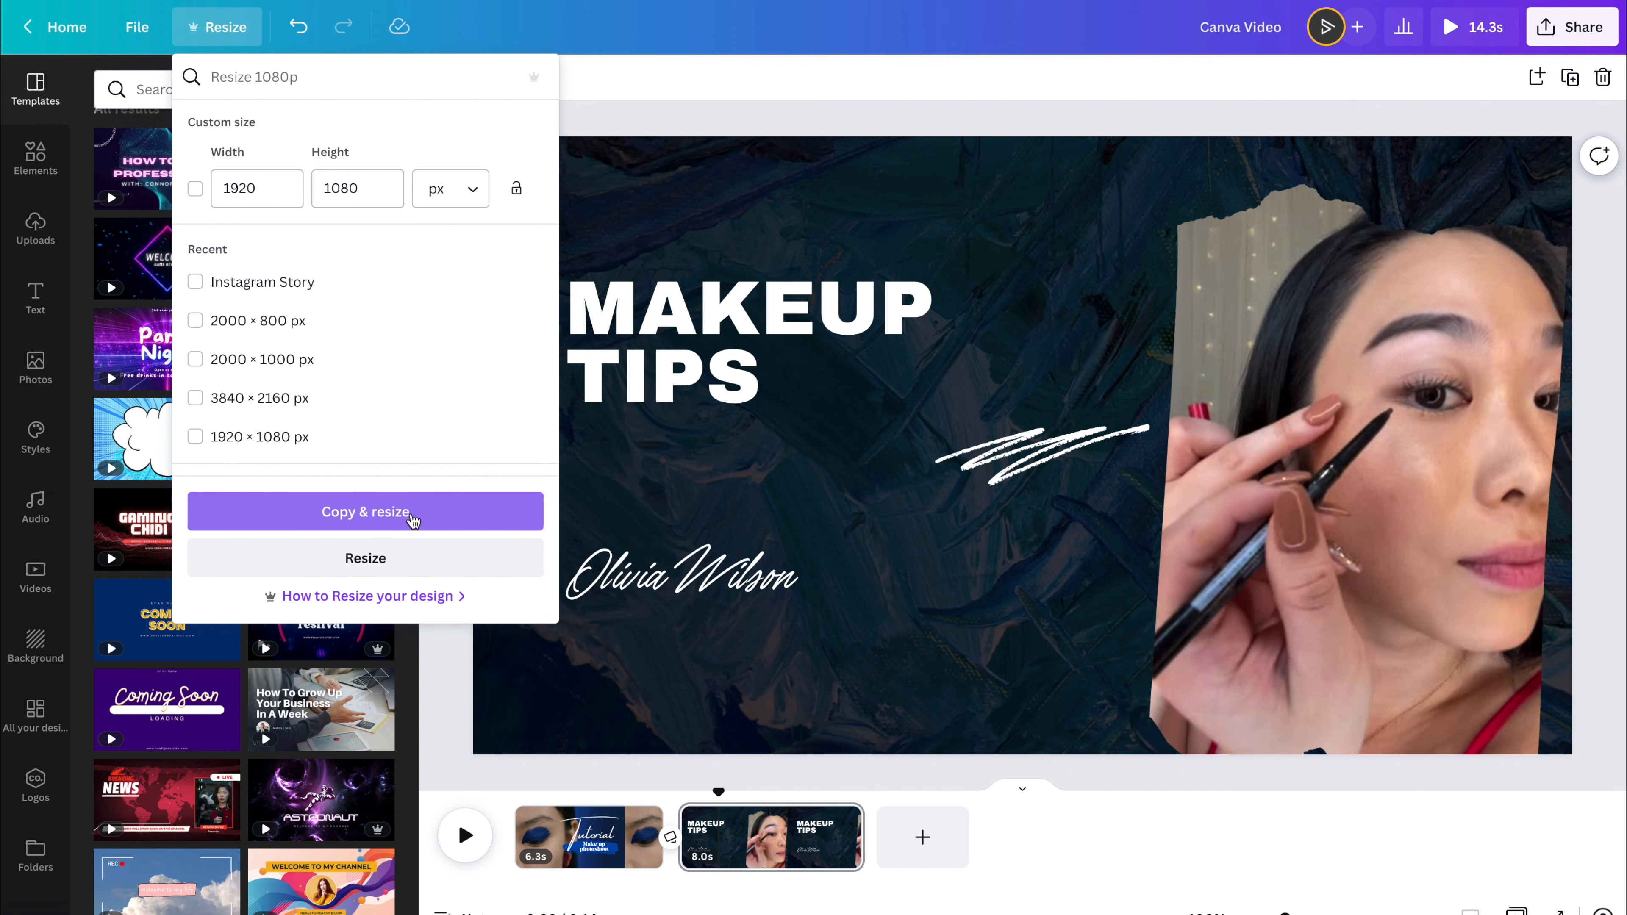
# - Create the resized Instagram Story copy of the makeup video, then enlarge and reposition the first page's Tutorial title elements
pyautogui.click(413, 512)
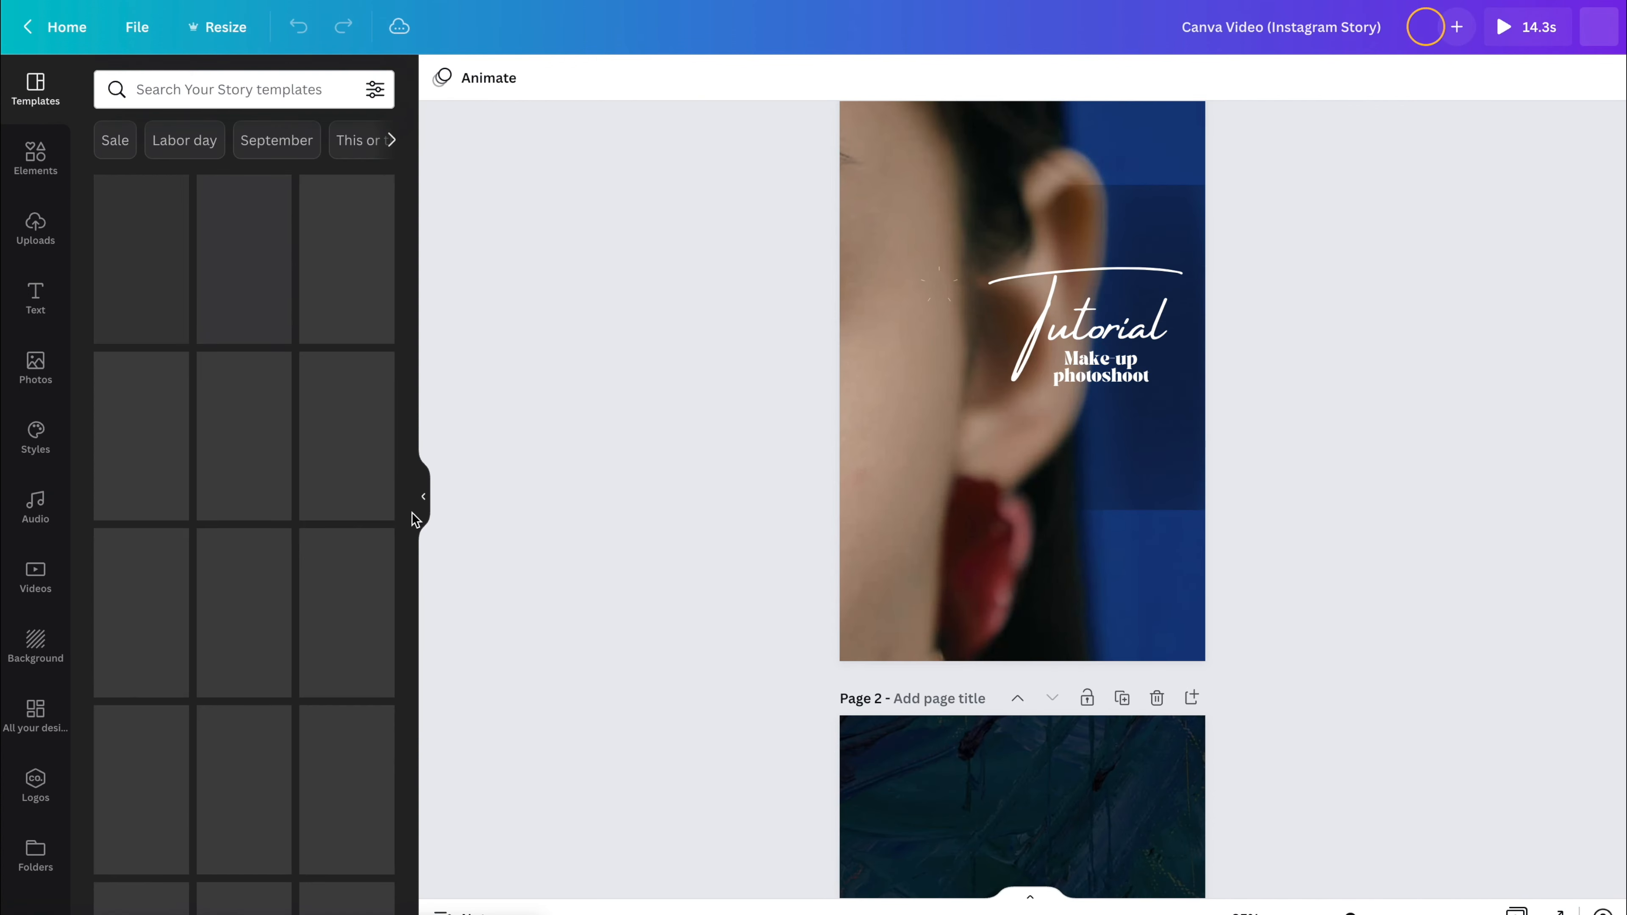
pyautogui.scroll(-5, 1279, 182)
pyautogui.scroll(6, 1279, 181)
pyautogui.moveTo(1279, 182); pyautogui.dragTo(901, 686)
pyautogui.moveTo(1089, 449); pyautogui.dragTo(1074, 380)
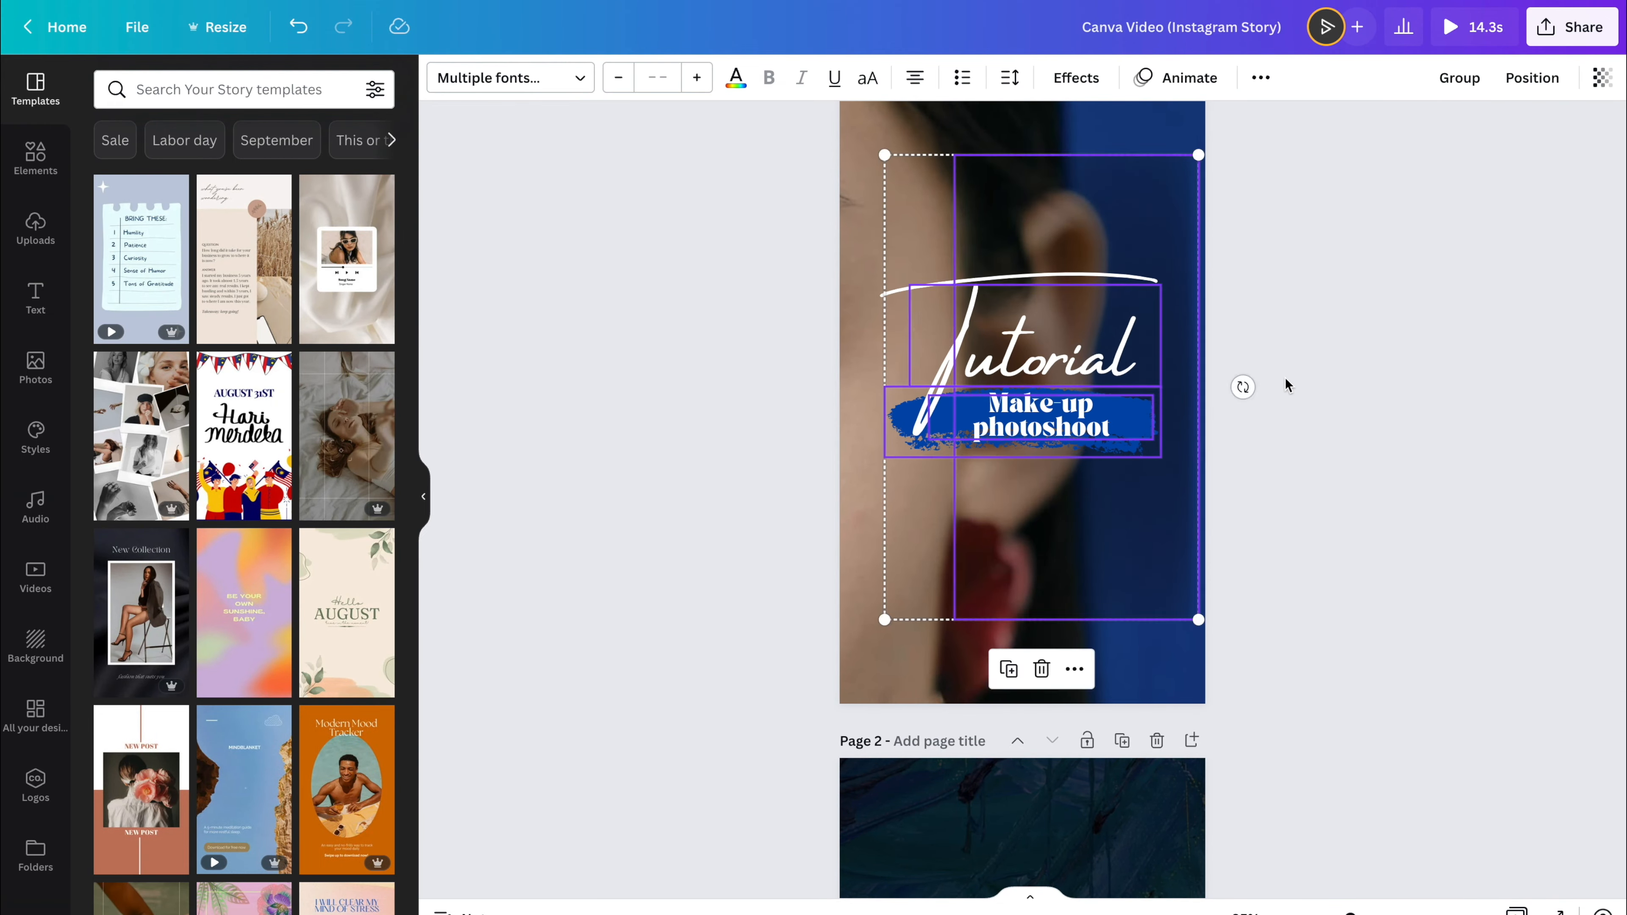
pyautogui.click(1232, 376)
# - Enlarge the woman's makeup clip on the second page, move it upward, and preview the whole video
pyautogui.scroll(-8, 1382, 483)
pyautogui.click(904, 553)
pyautogui.click(1127, 564)
pyautogui.moveTo(1065, 659); pyautogui.dragTo(964, 814)
pyautogui.moveTo(1089, 609); pyautogui.dragTo(1089, 510)
pyautogui.click(1340, 643)
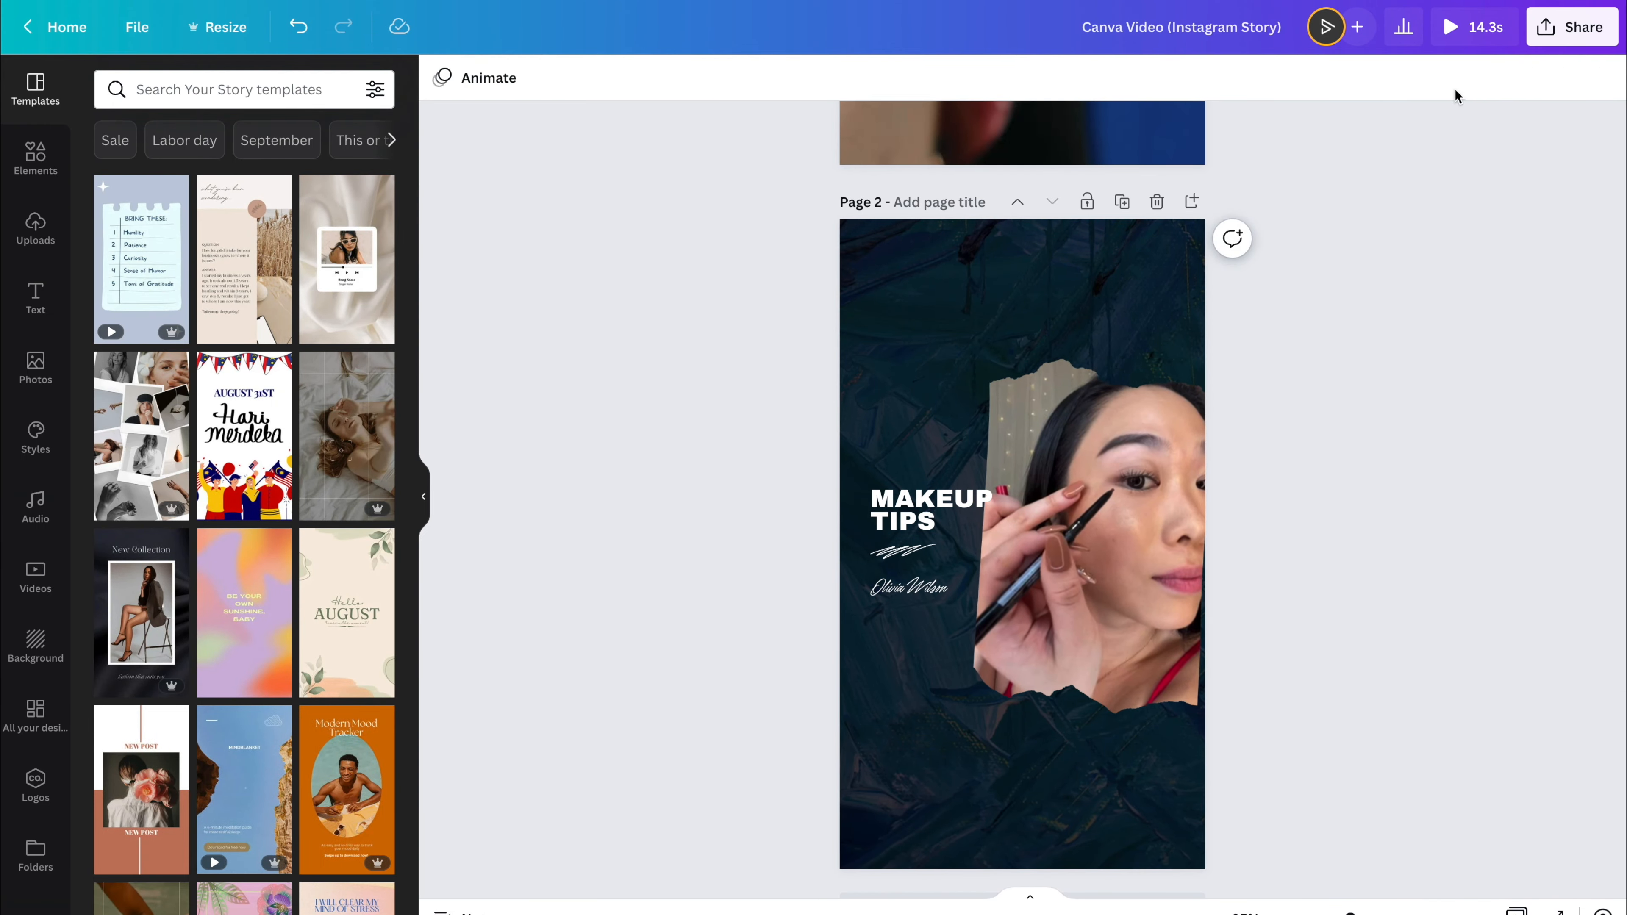
pyautogui.click(1456, 38)
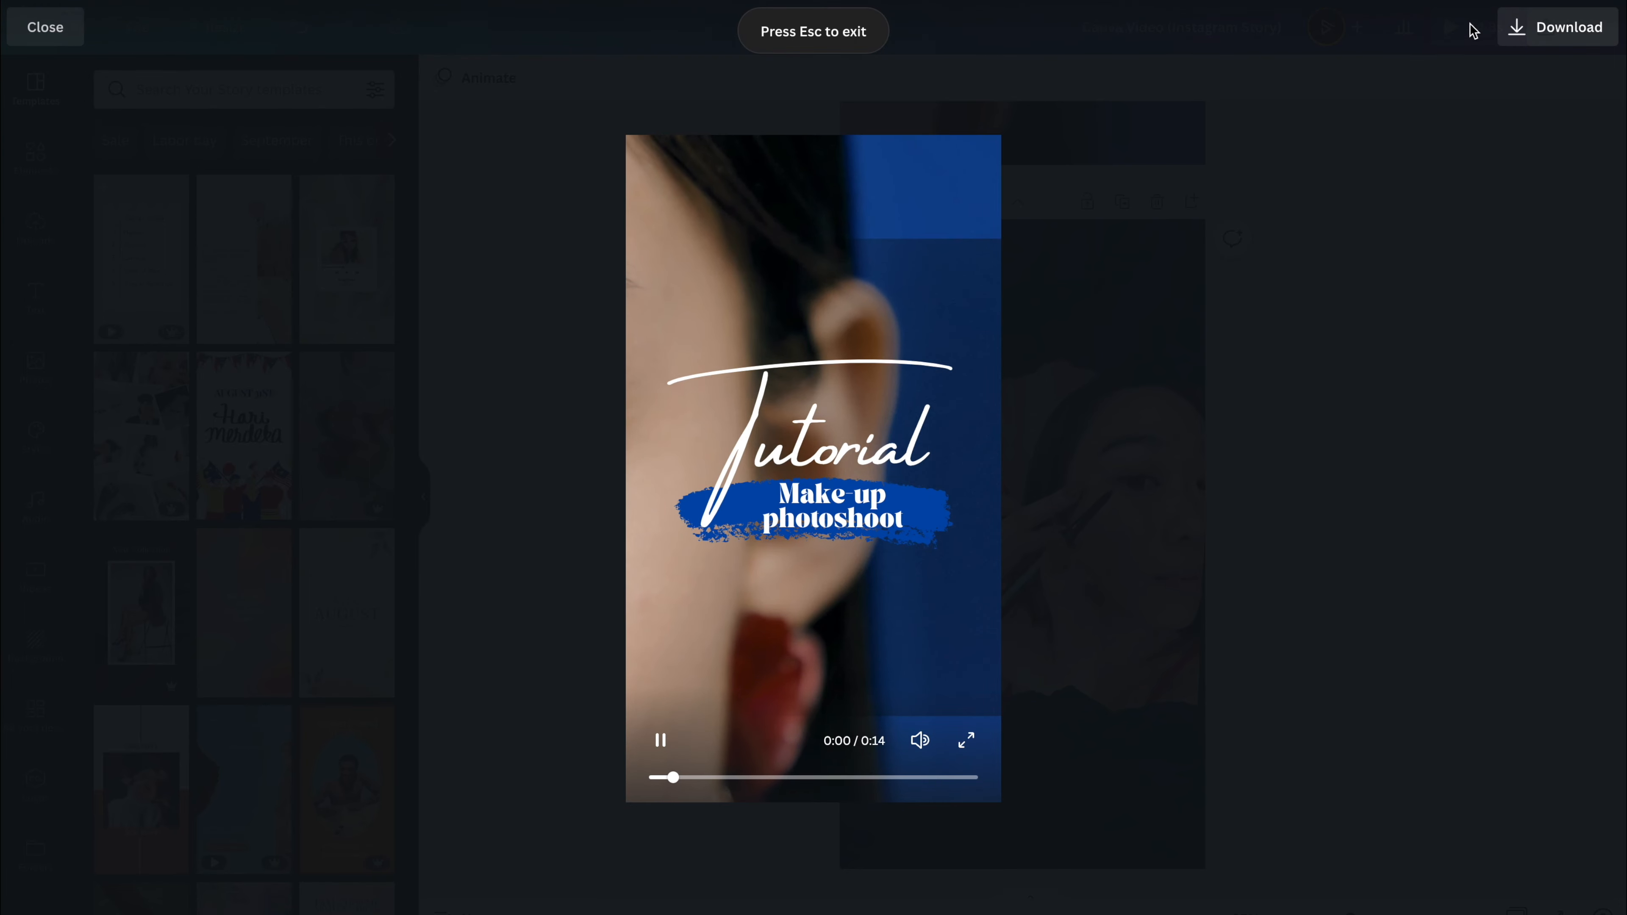